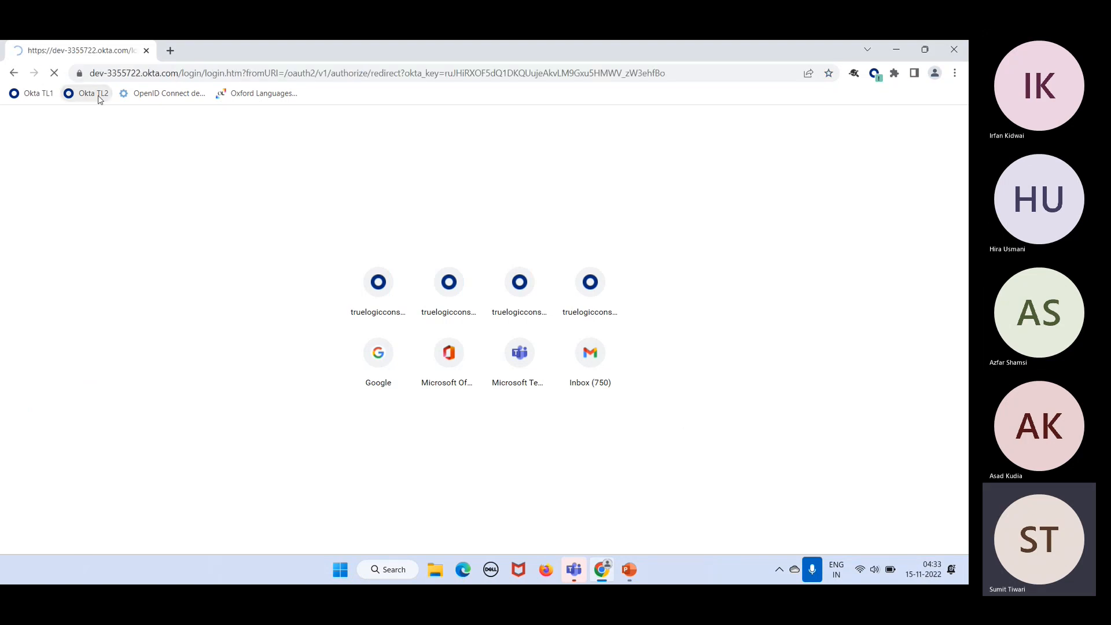
Step: Sign in to the Okta Admin Console with the admin username and password
click(452, 337)
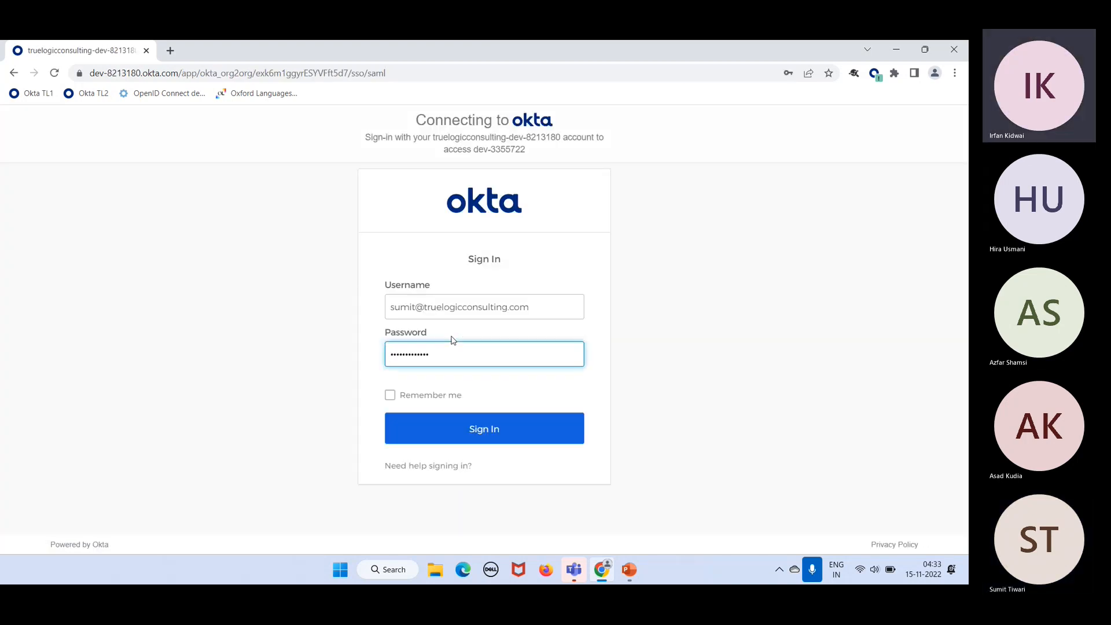
click(484, 428)
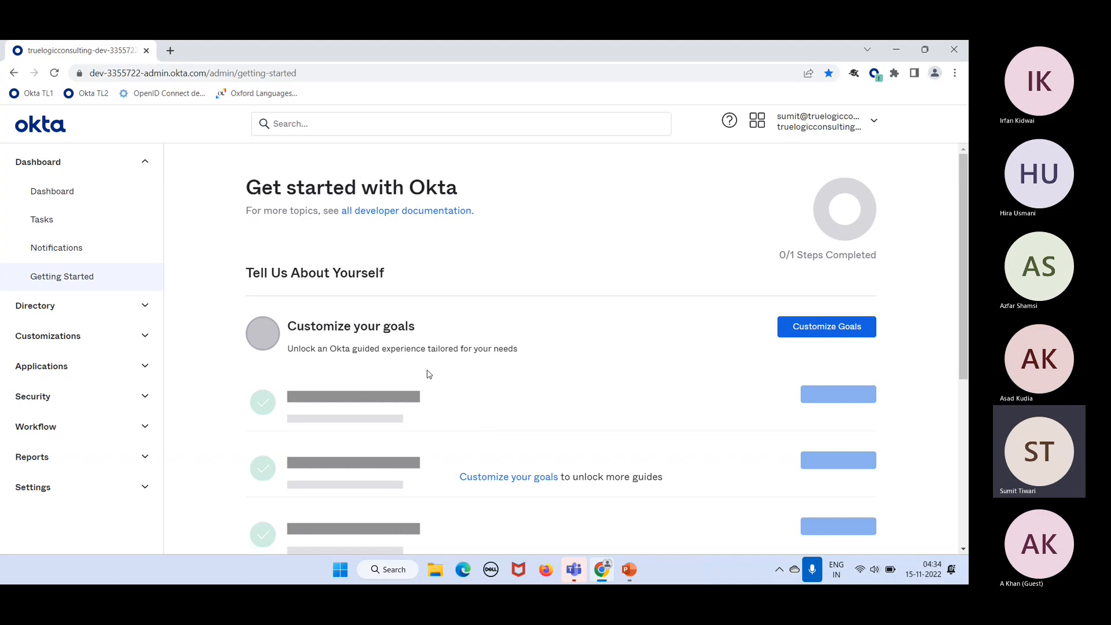
Step: Open Directory > People, check Add Person's user type options (keep User), then cancel
click(102, 306)
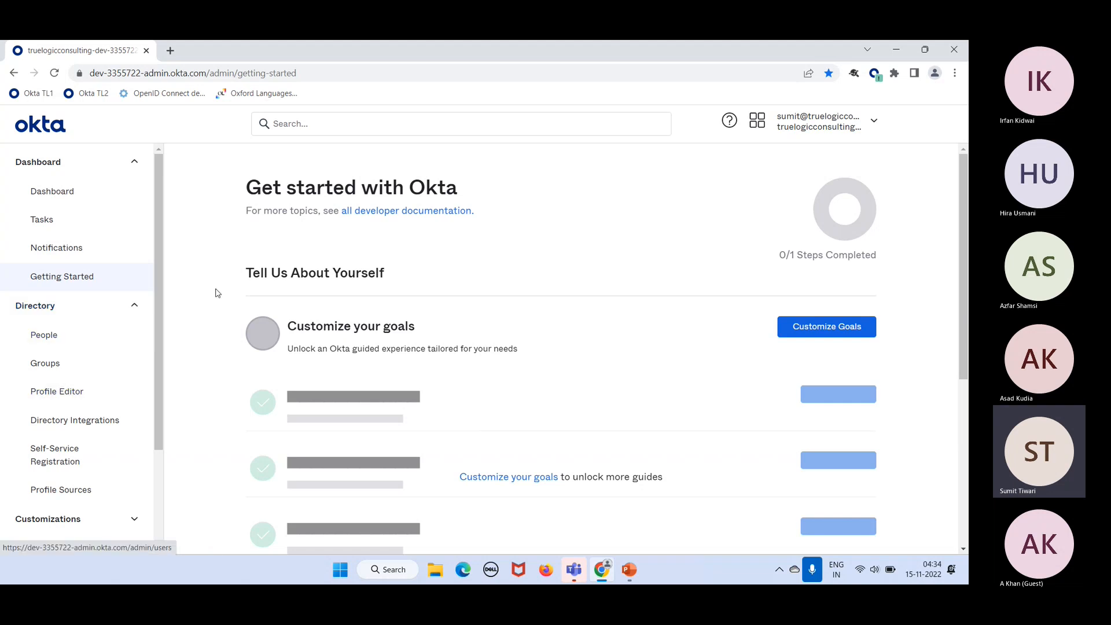
click(45, 343)
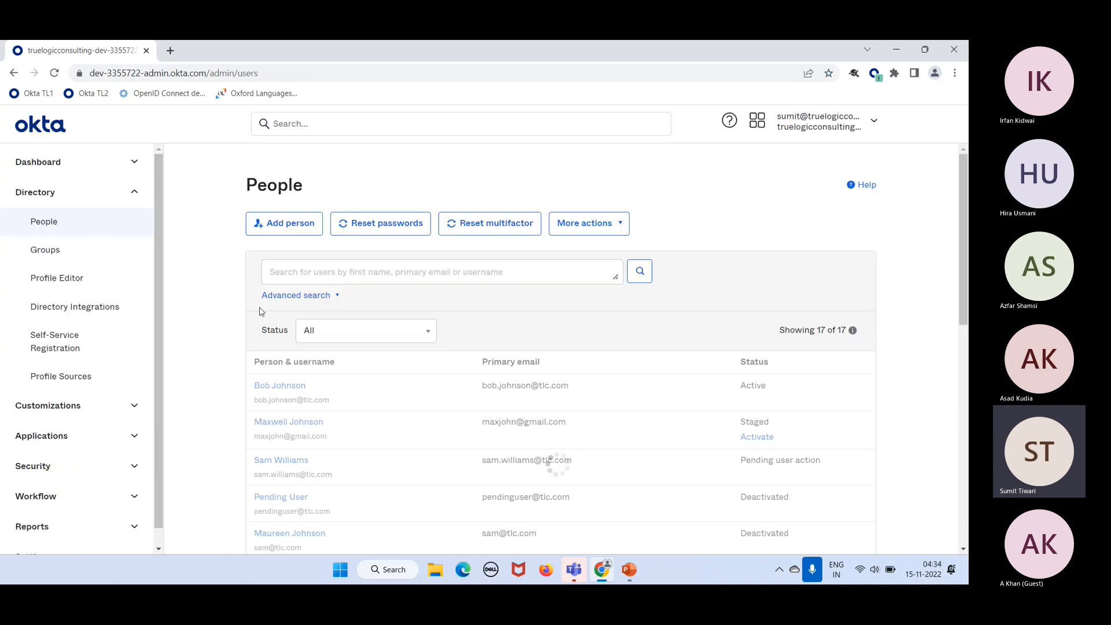
click(290, 227)
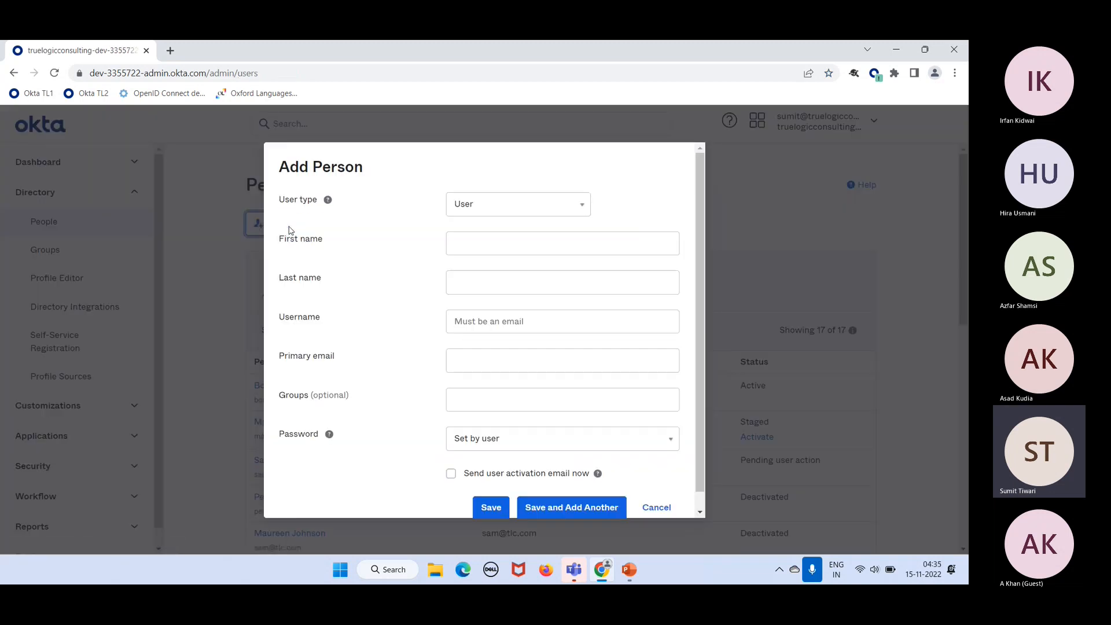
click(503, 202)
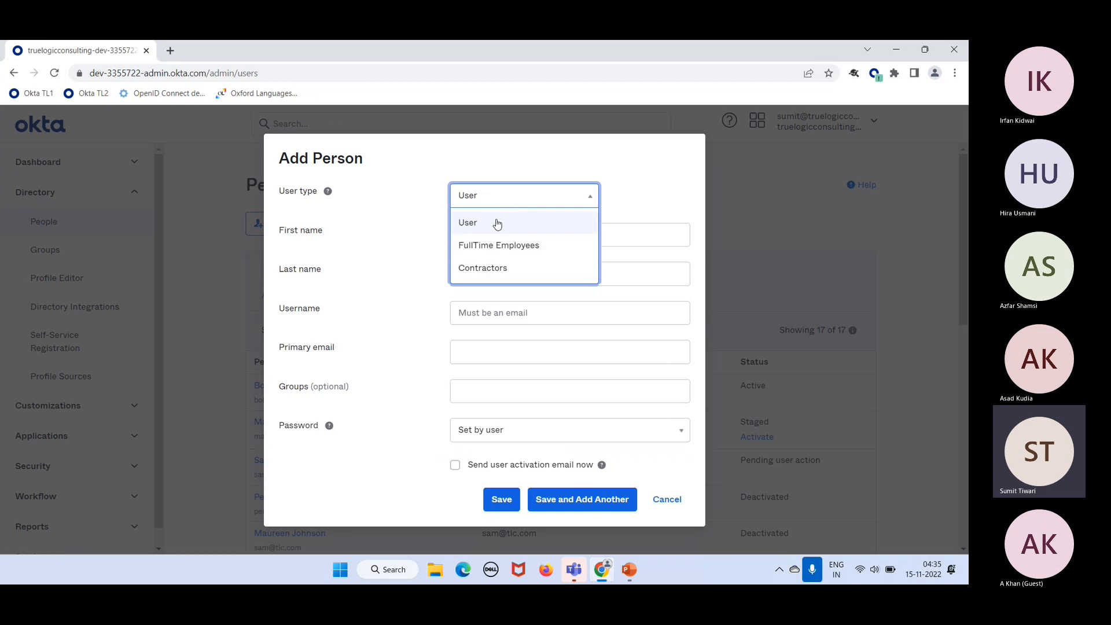
click(636, 198)
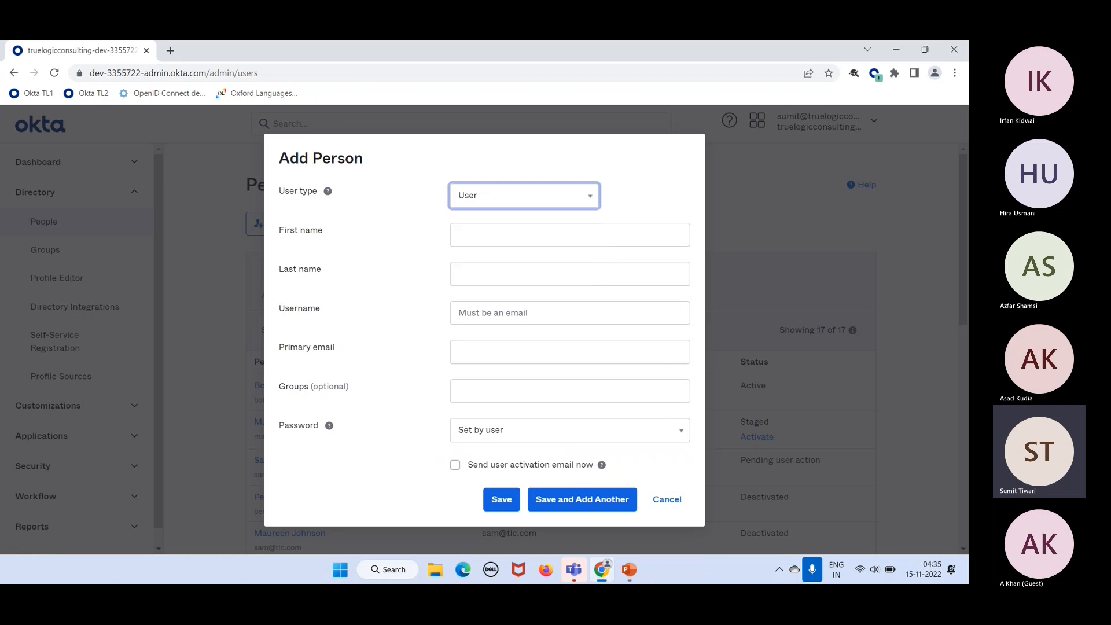
click(668, 501)
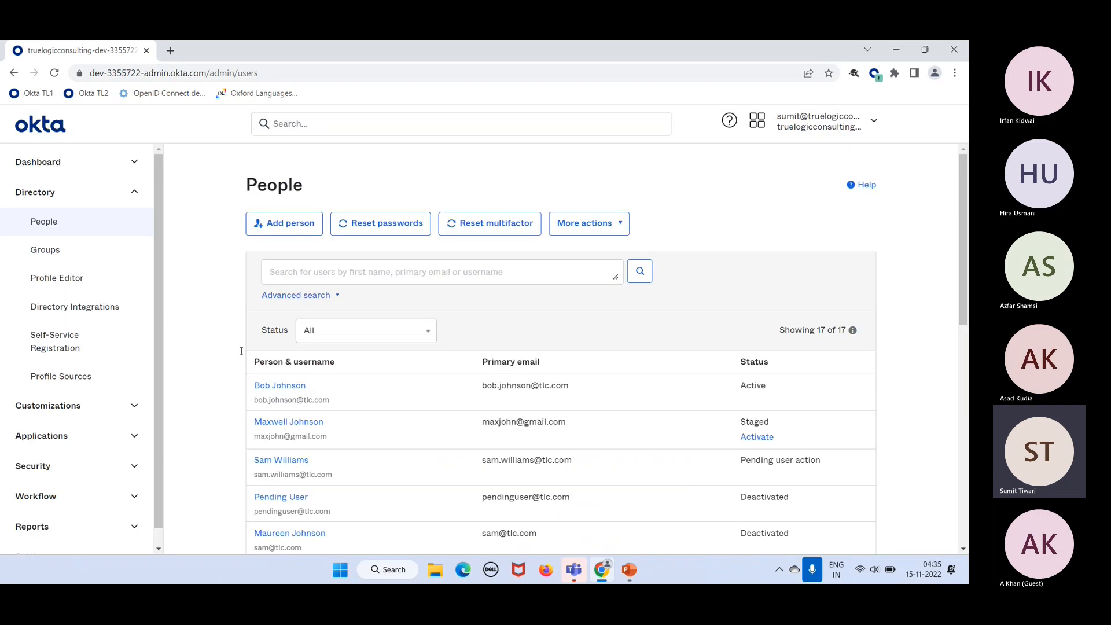
Step: In Profile Editor, start a new Okta user type with display name 'Customers'
click(74, 281)
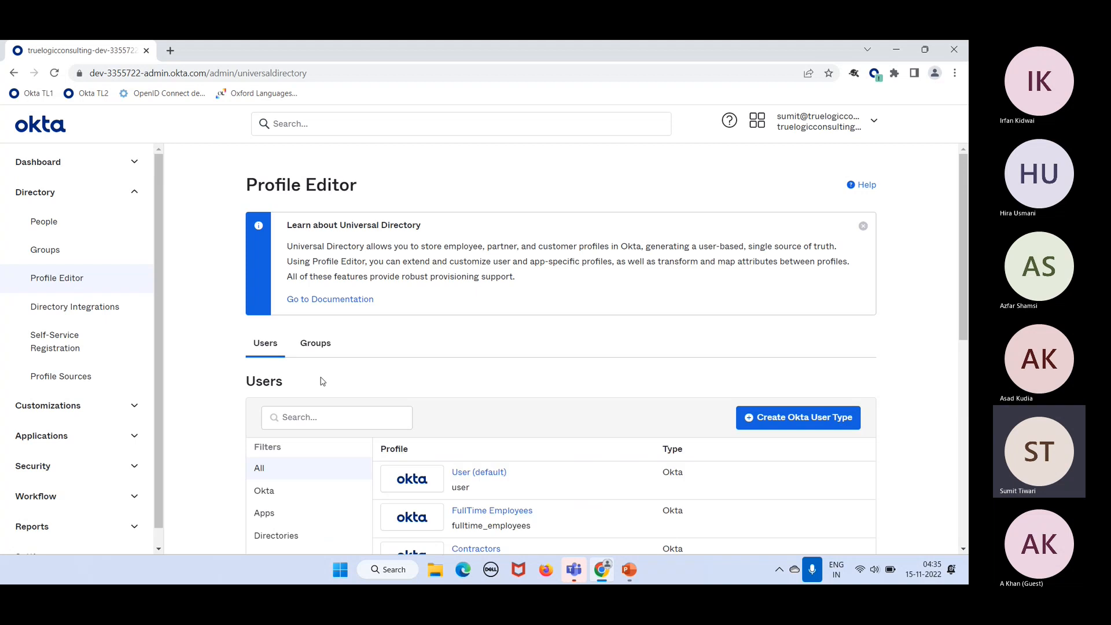
scroll(517, 442, down, 2)
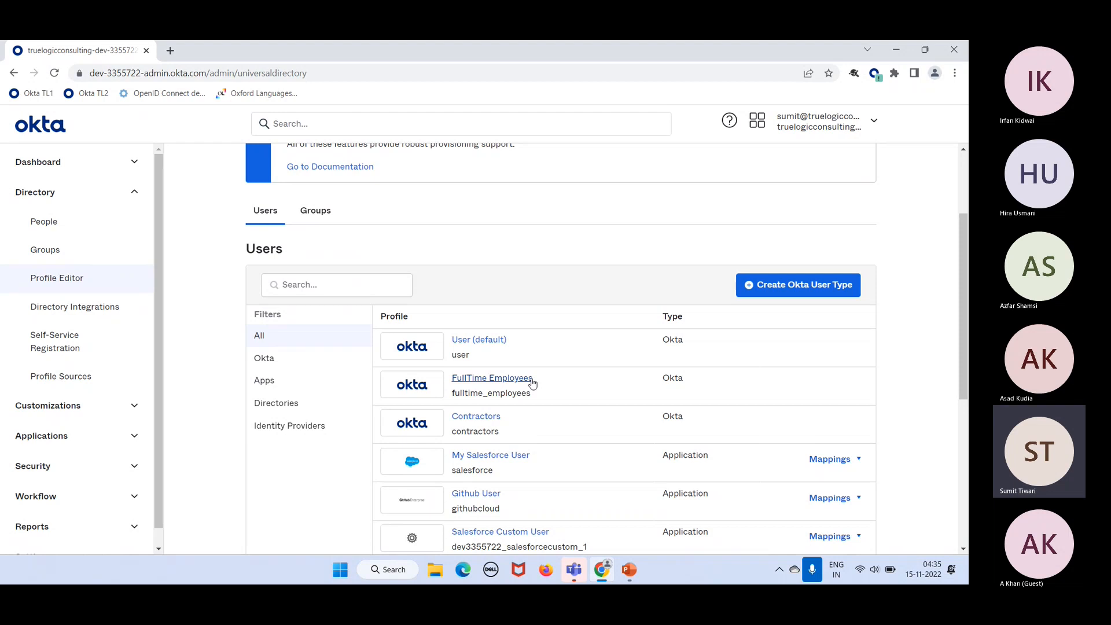
click(792, 284)
text(Customers)
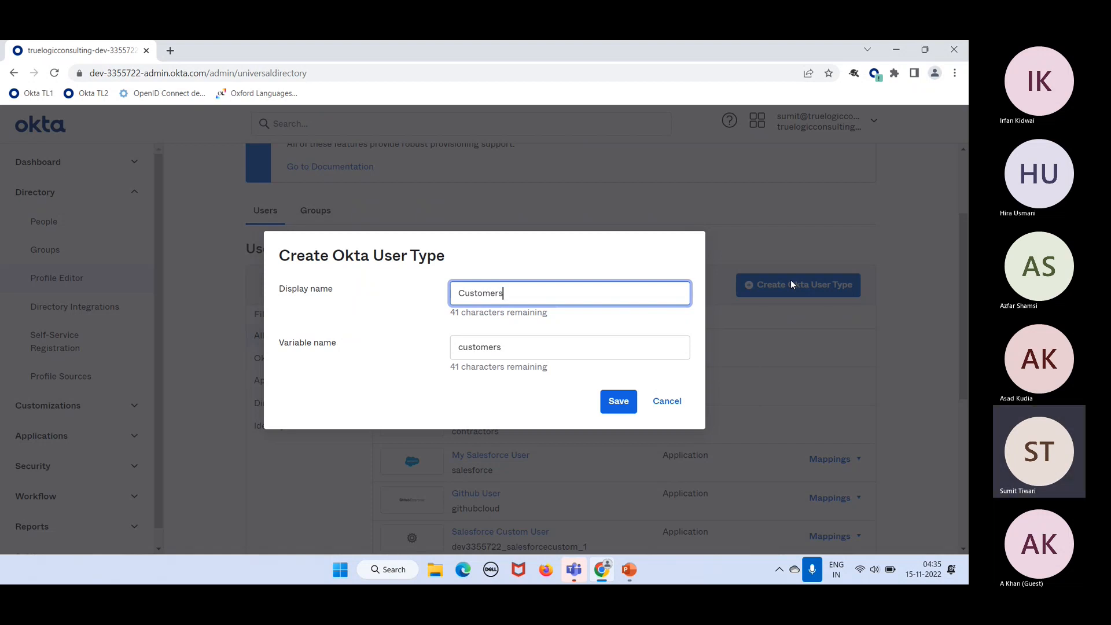
Step: Save the Customers user type, glance at User (default), and return to the profiles list
click(619, 400)
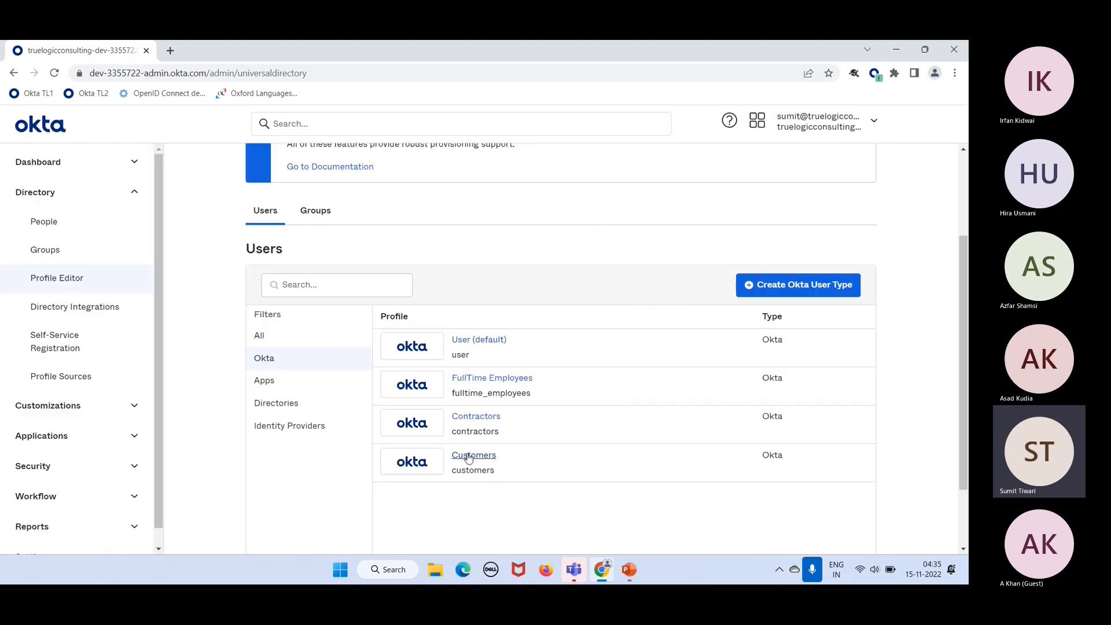
click(474, 344)
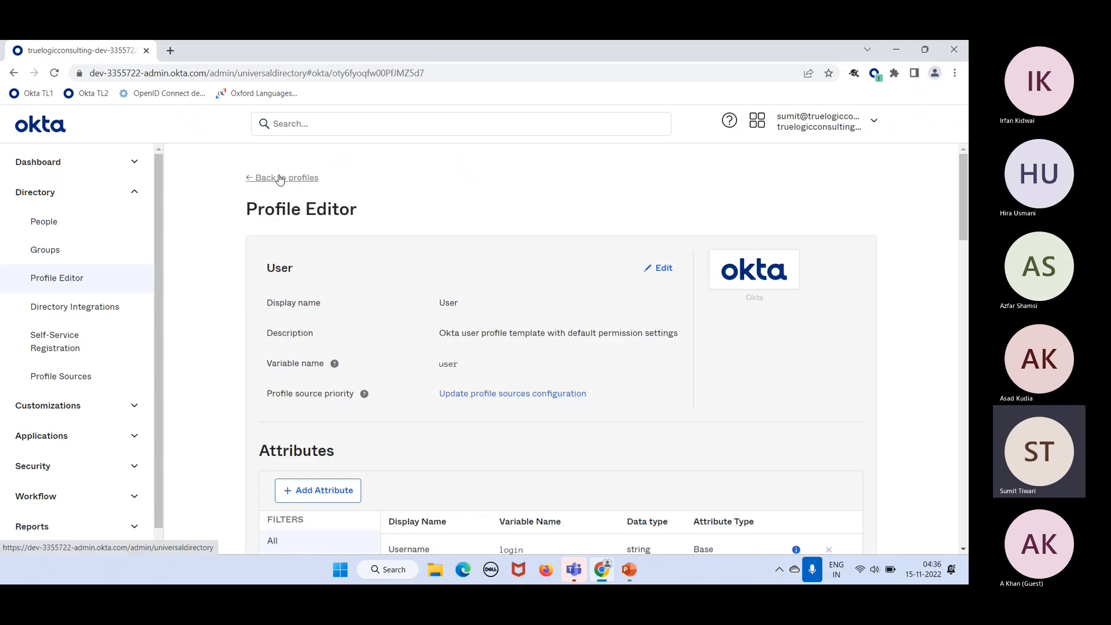
click(279, 179)
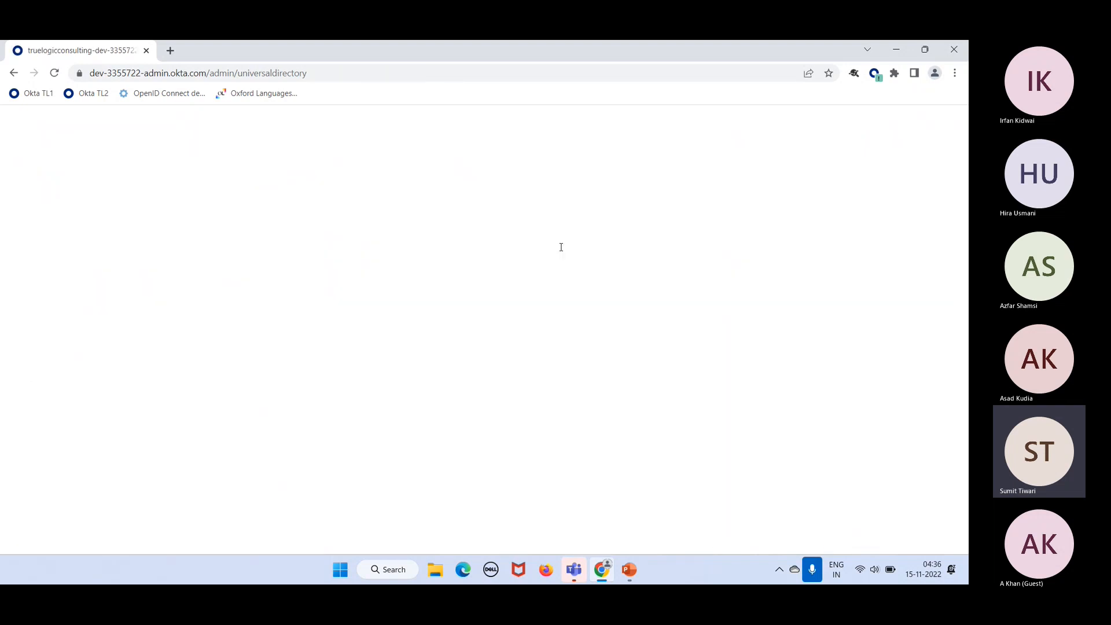
scroll(624, 444, down, 2)
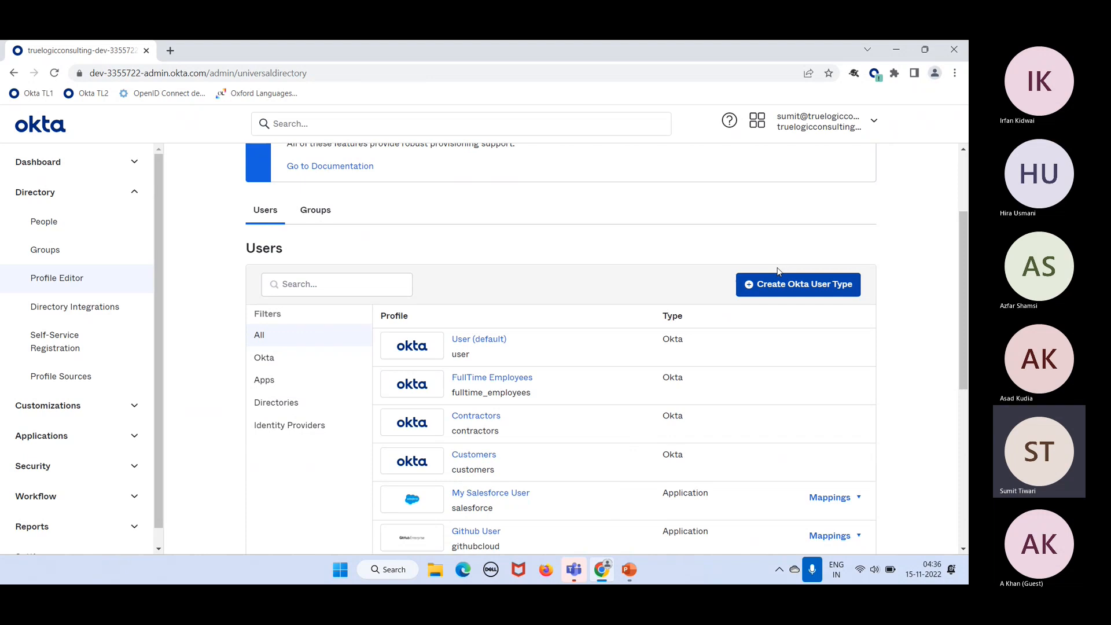
Step: Open the Customers profile and start adding a new attribute from its Attributes section
click(463, 454)
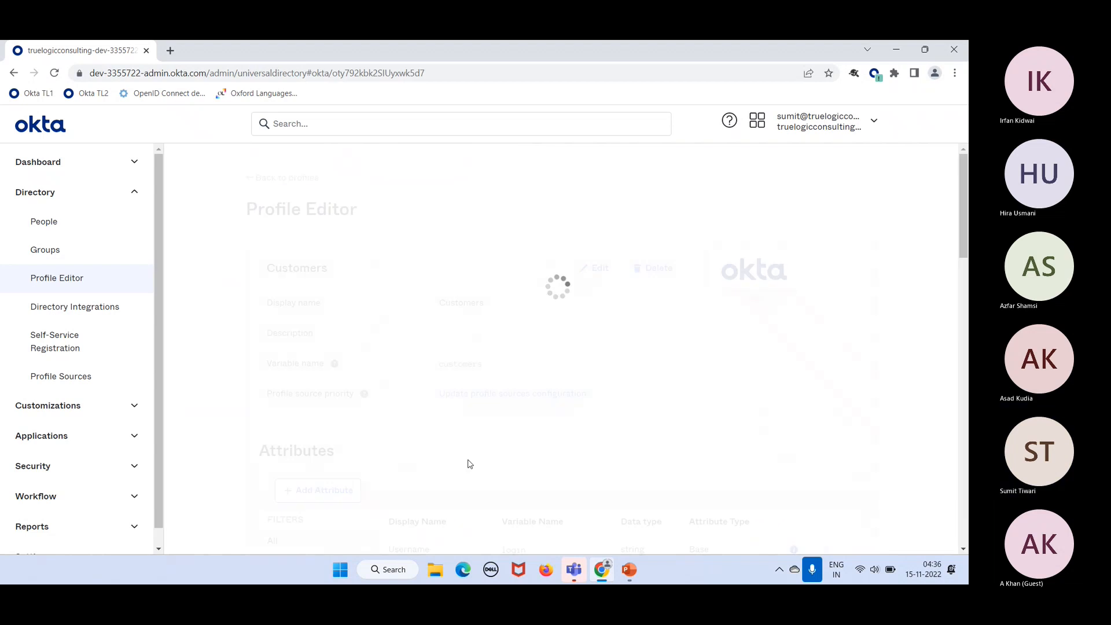
scroll(623, 463, down, 2)
scroll(623, 463, down, 9)
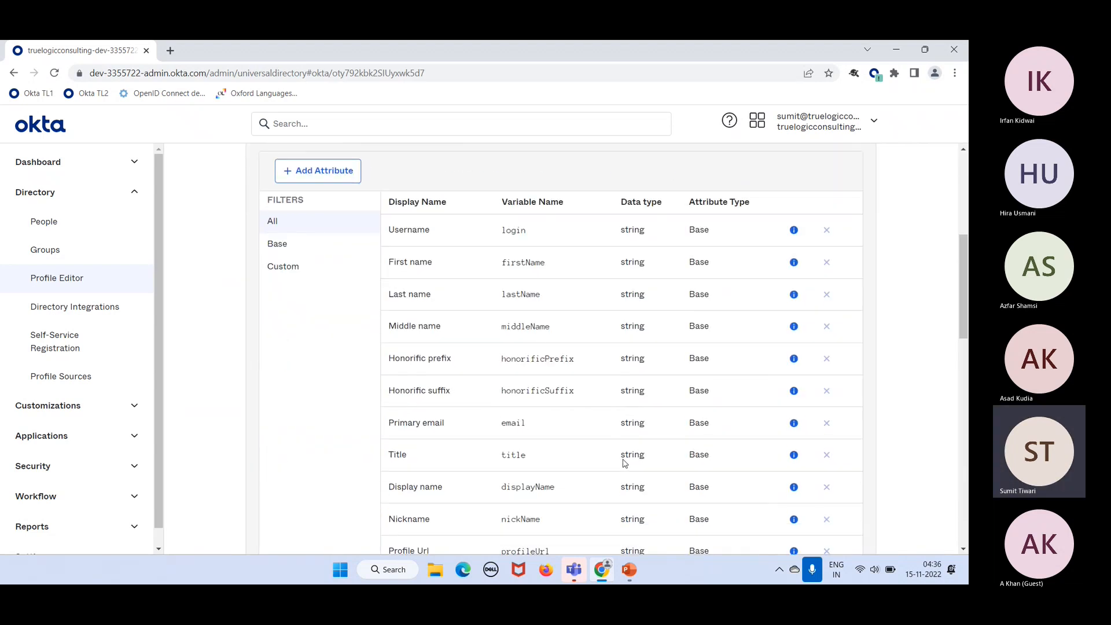
scroll(623, 460, up, 10)
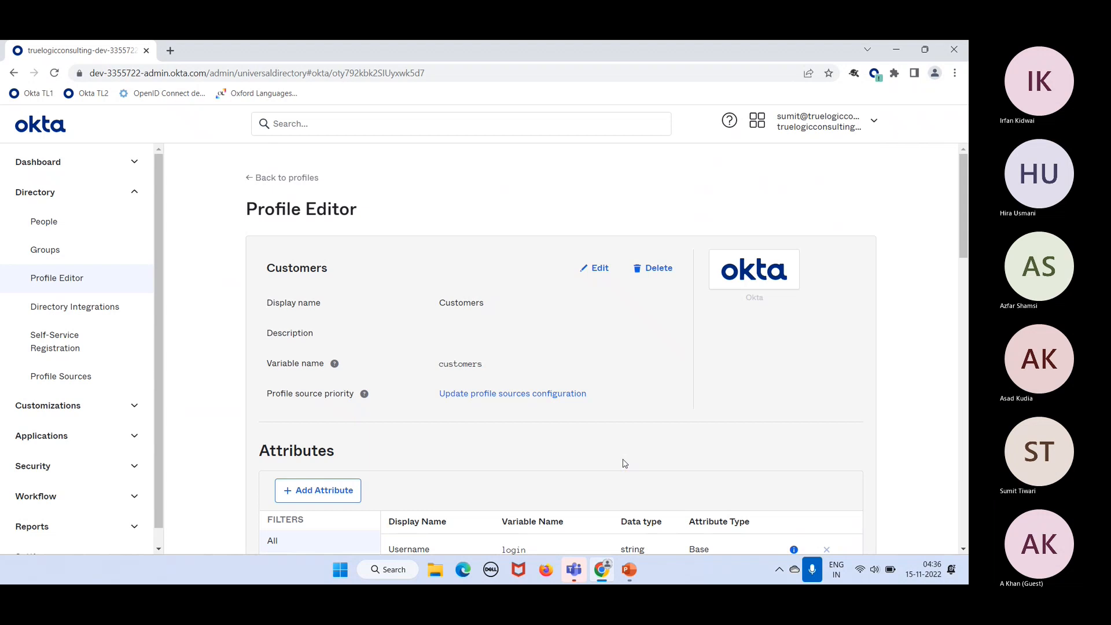
scroll(624, 462, down, 2)
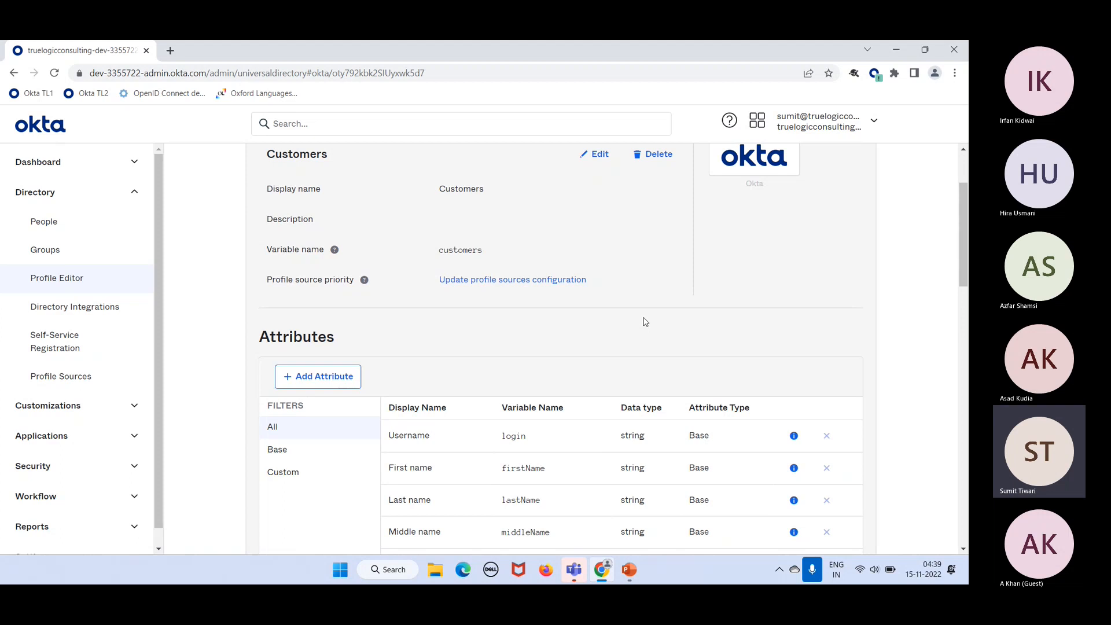
scroll(645, 322, down, 15)
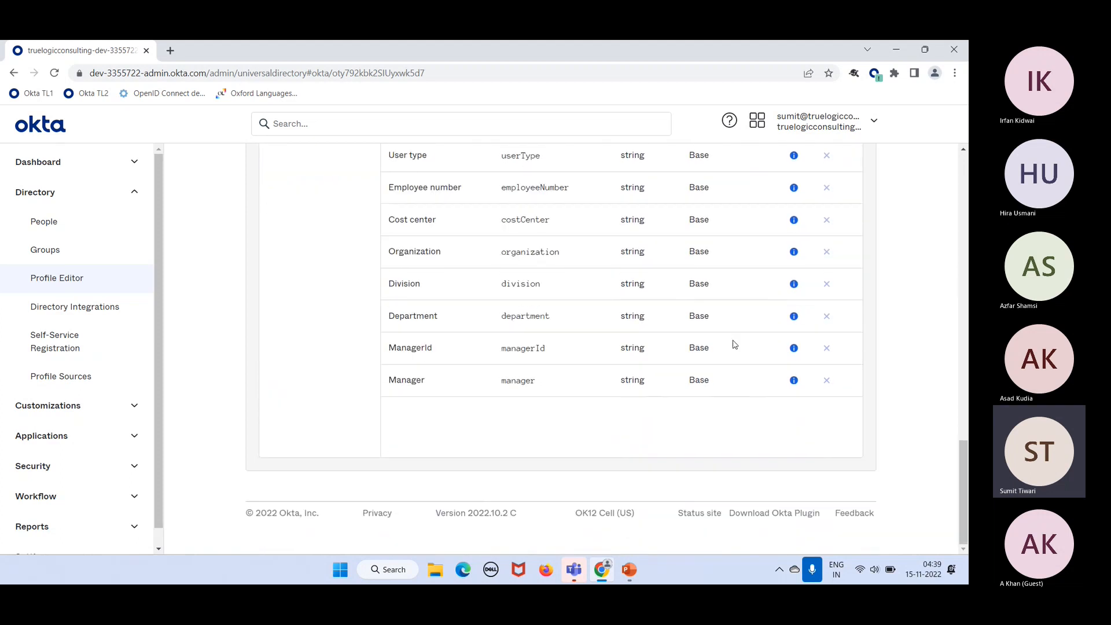
scroll(685, 330, up, 12)
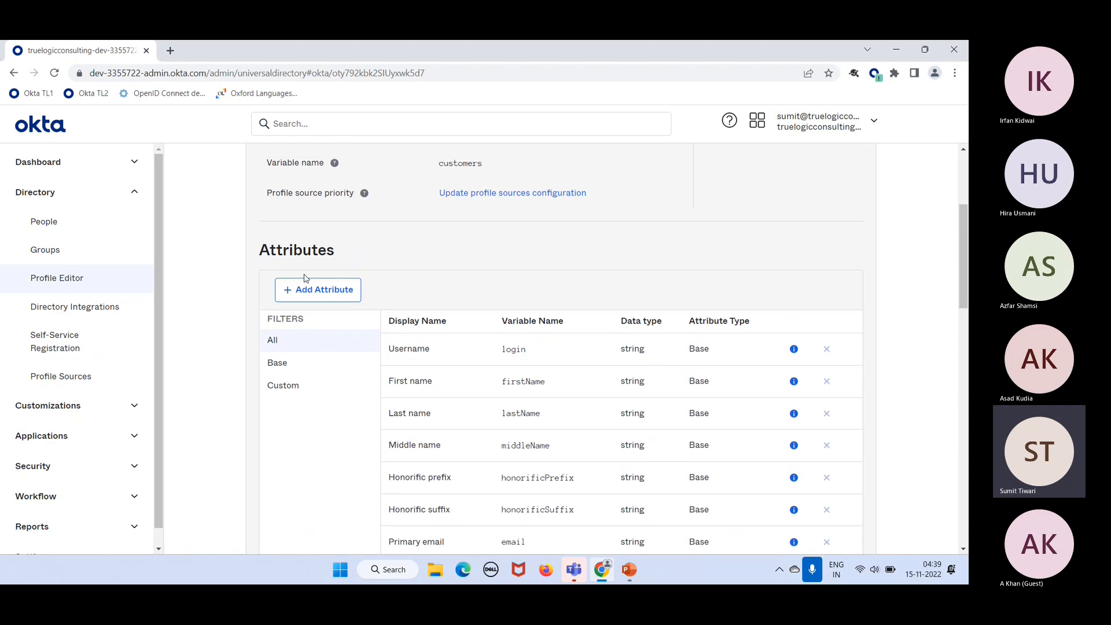
click(313, 295)
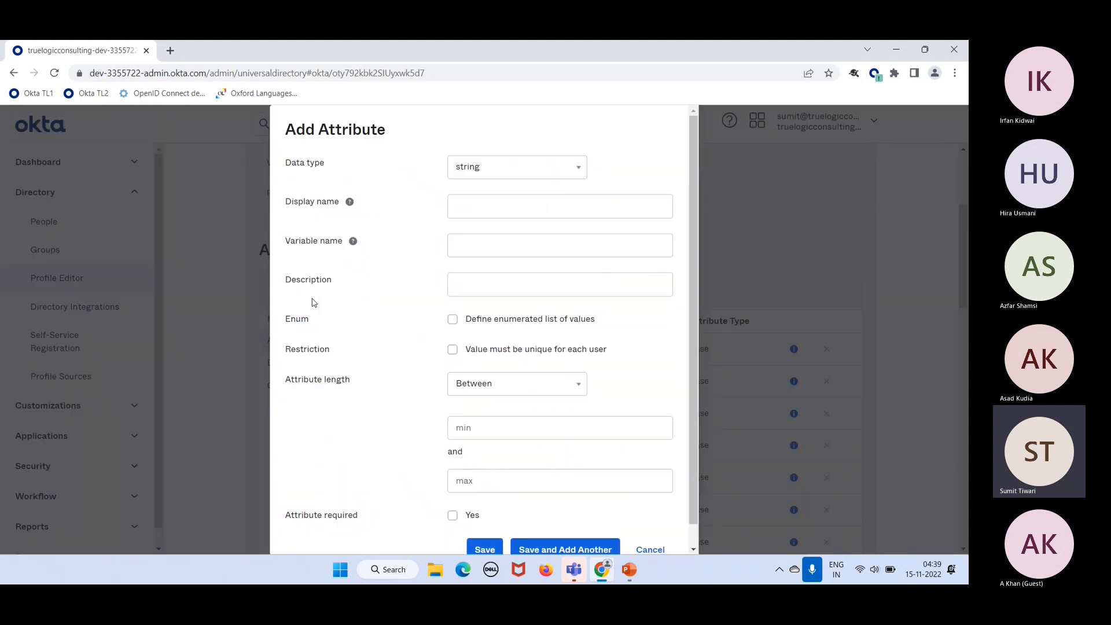
Step: Save attribute 'subscription' with variable subscription_name and description 'Subscription name'
click(484, 208)
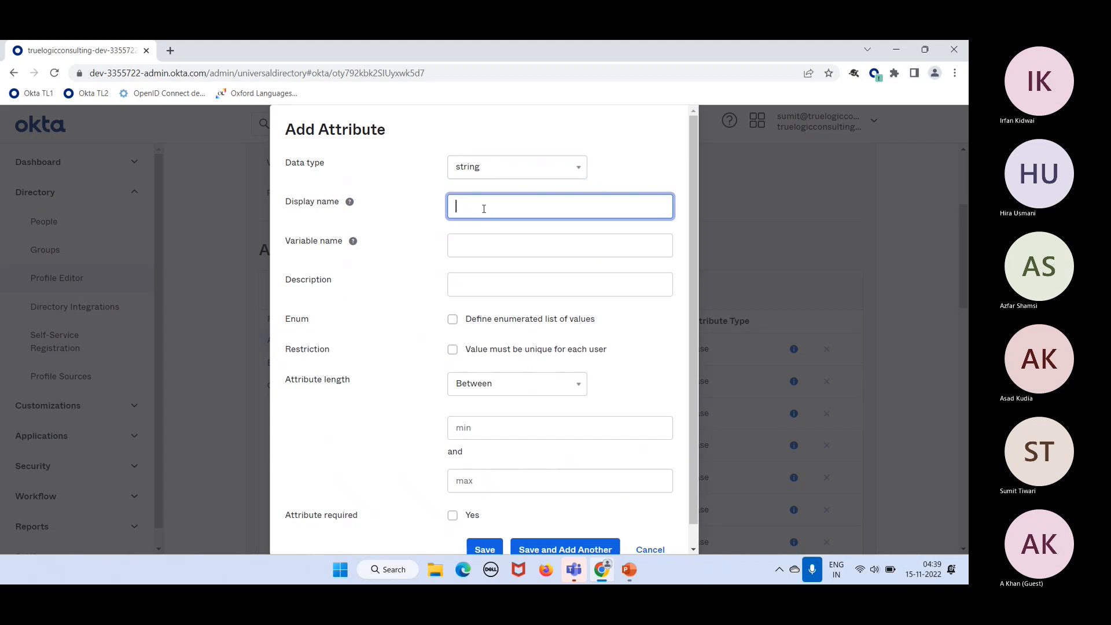
text(subscription)
key(Tab)
text(subscri)
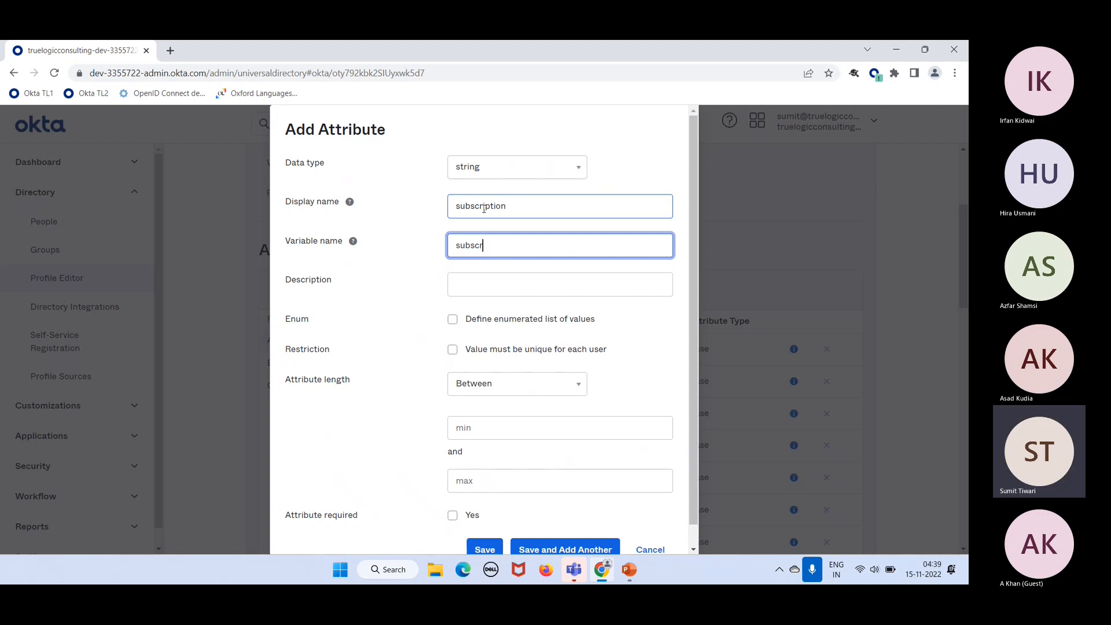
text(pt_)
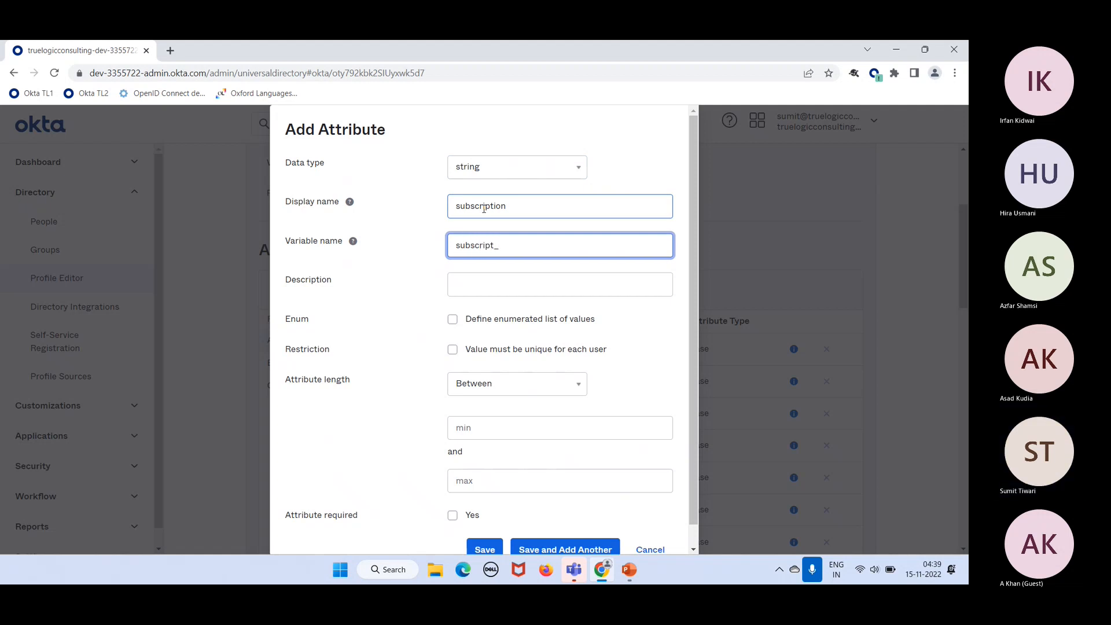
key(BackSpace)
text(ion_name)
click(509, 289)
text(Au)
text(Subscription)
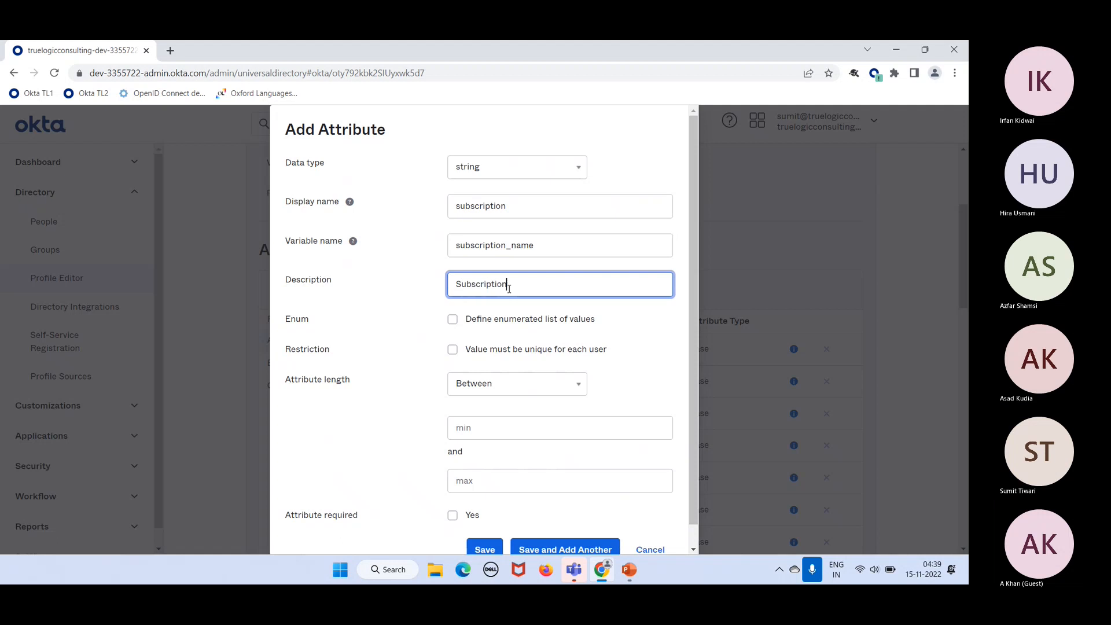
text( name)
scroll(515, 347, down, 1)
click(483, 536)
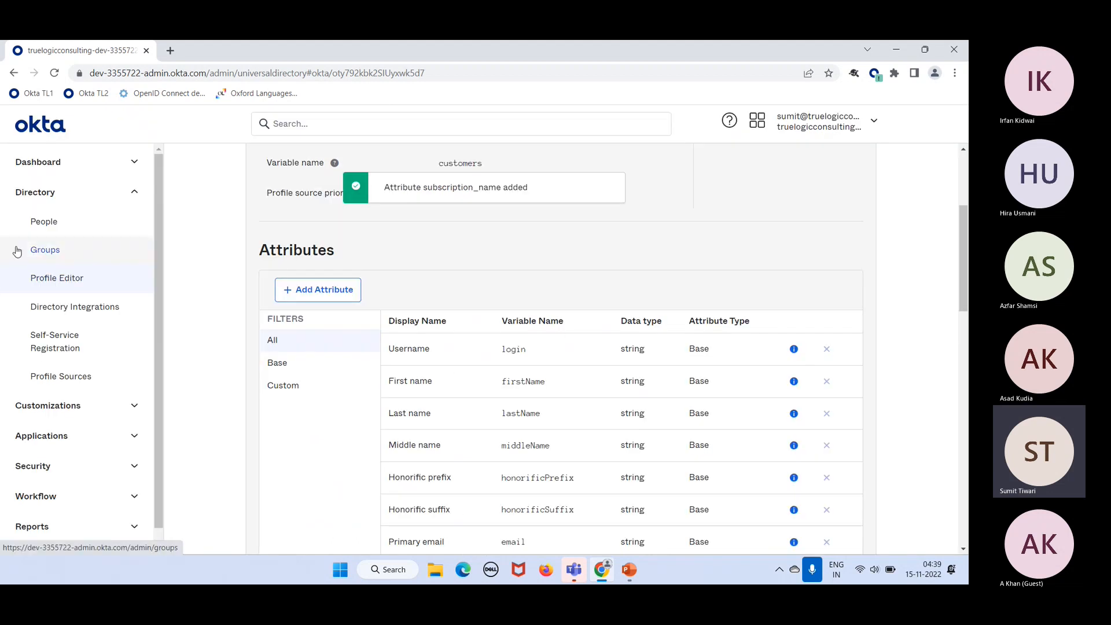
Step: Open an existing user's Profile tab to review attributes, then return to People
click(71, 234)
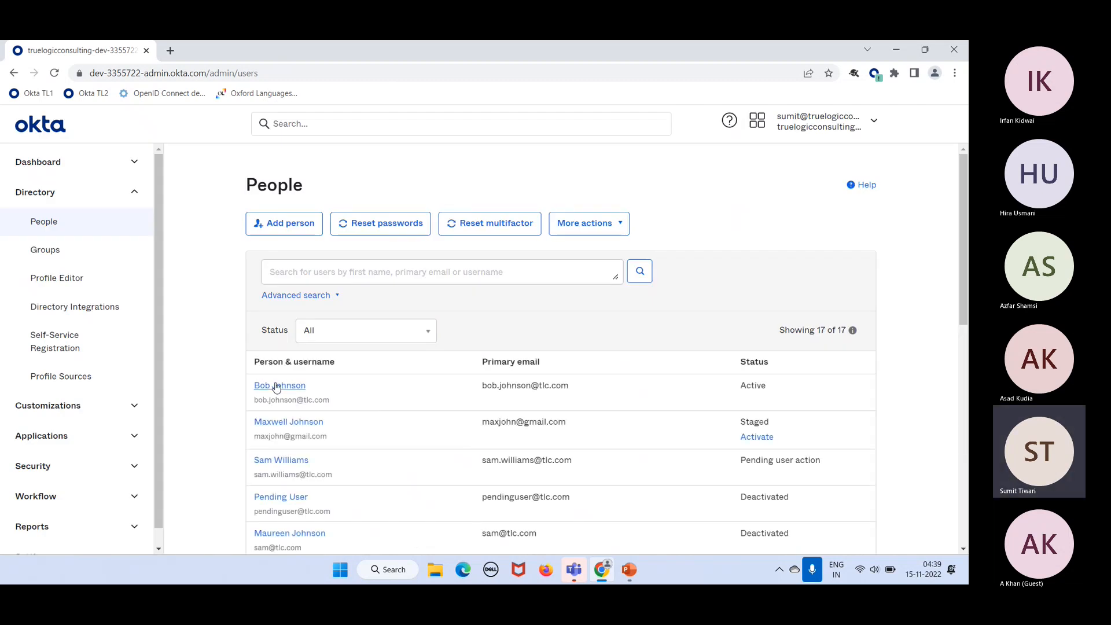
click(272, 386)
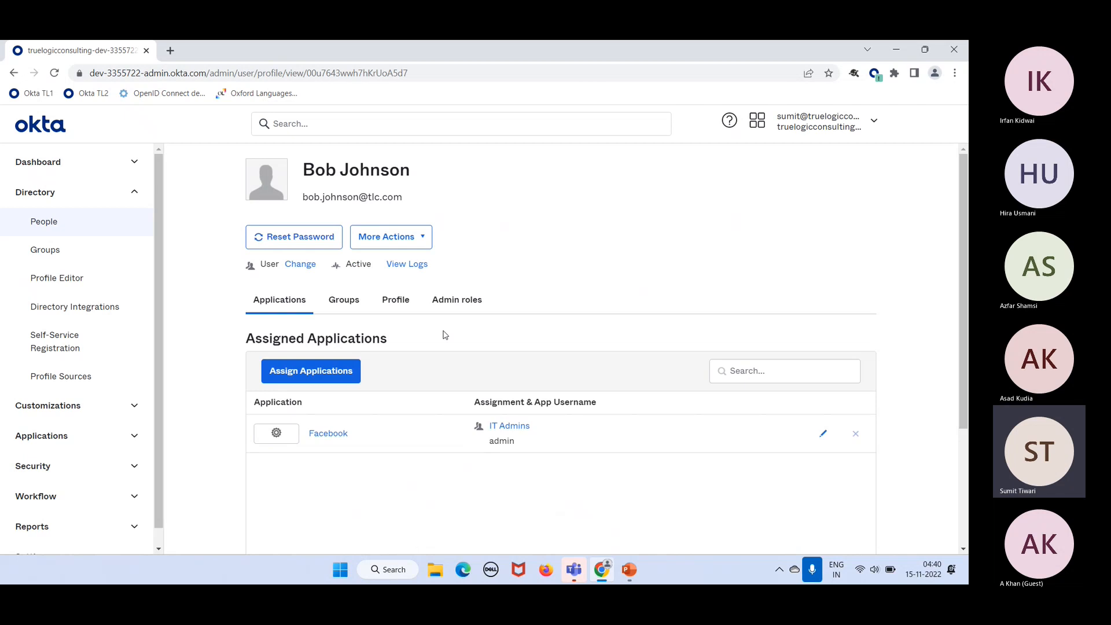
click(407, 299)
scroll(546, 434, down, 20)
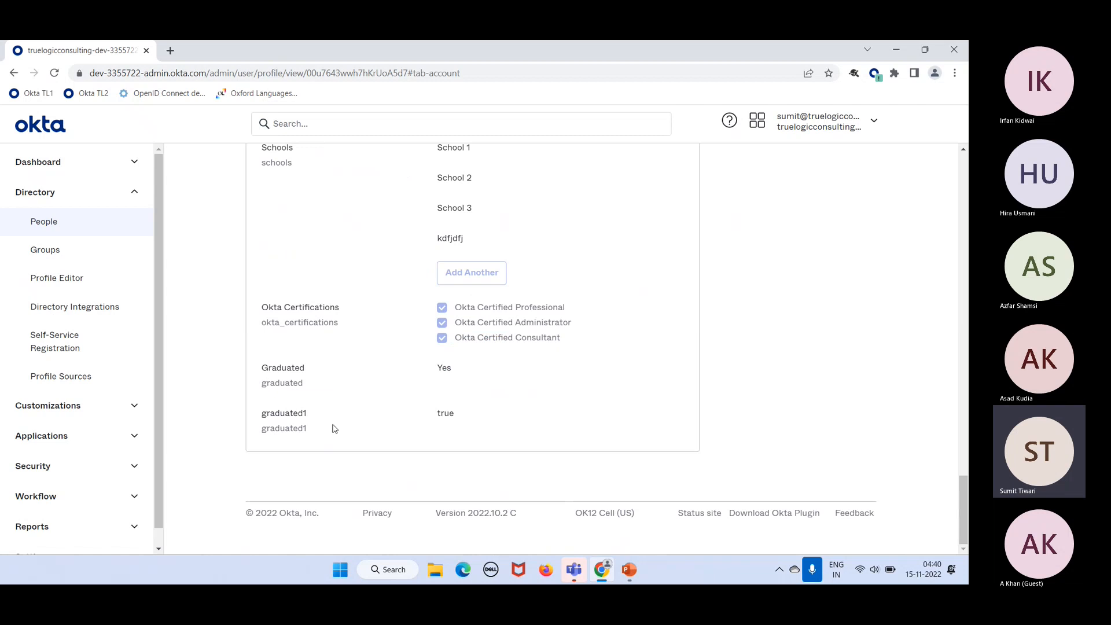
scroll(331, 333, up, 6)
scroll(331, 333, up, 20)
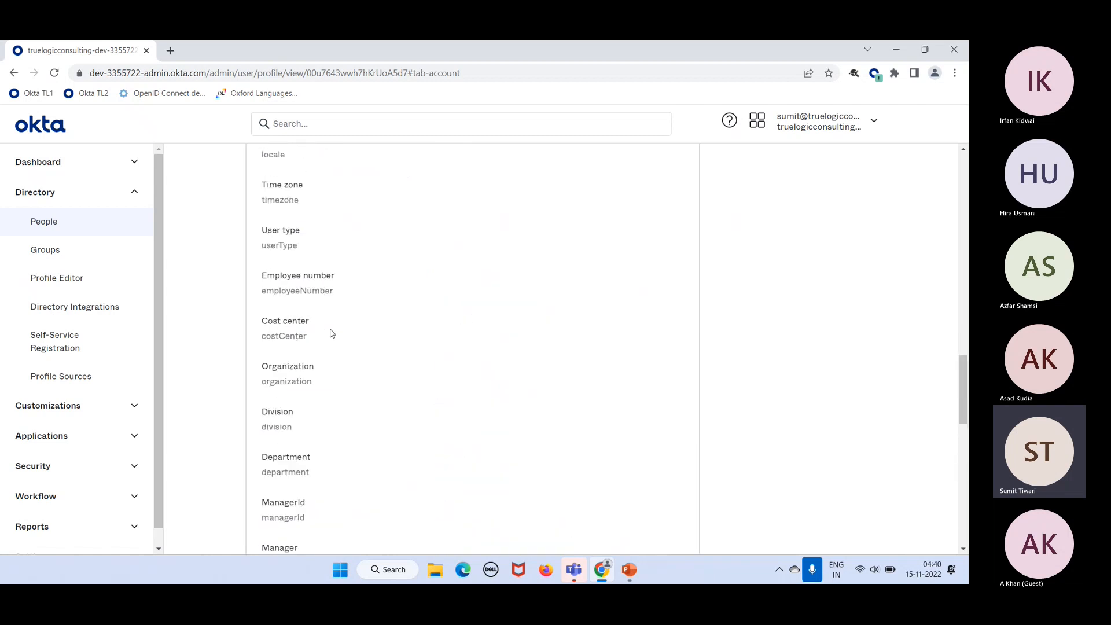
click(50, 219)
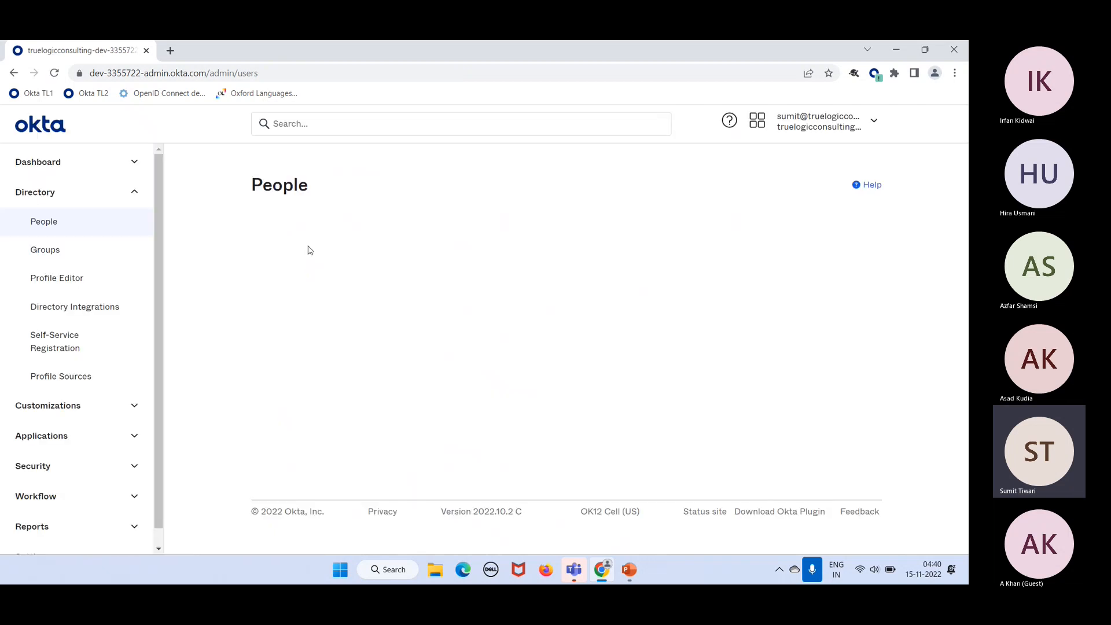
Step: Add person 'Customer One' with the default User type and their email as username
click(300, 223)
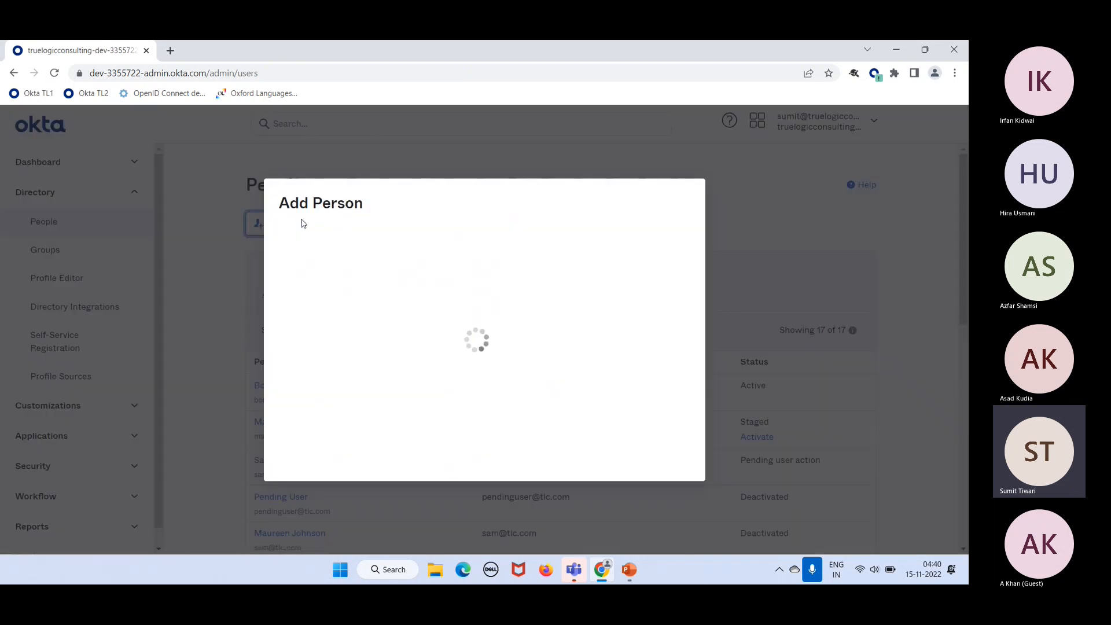
click(506, 239)
text(Custo)
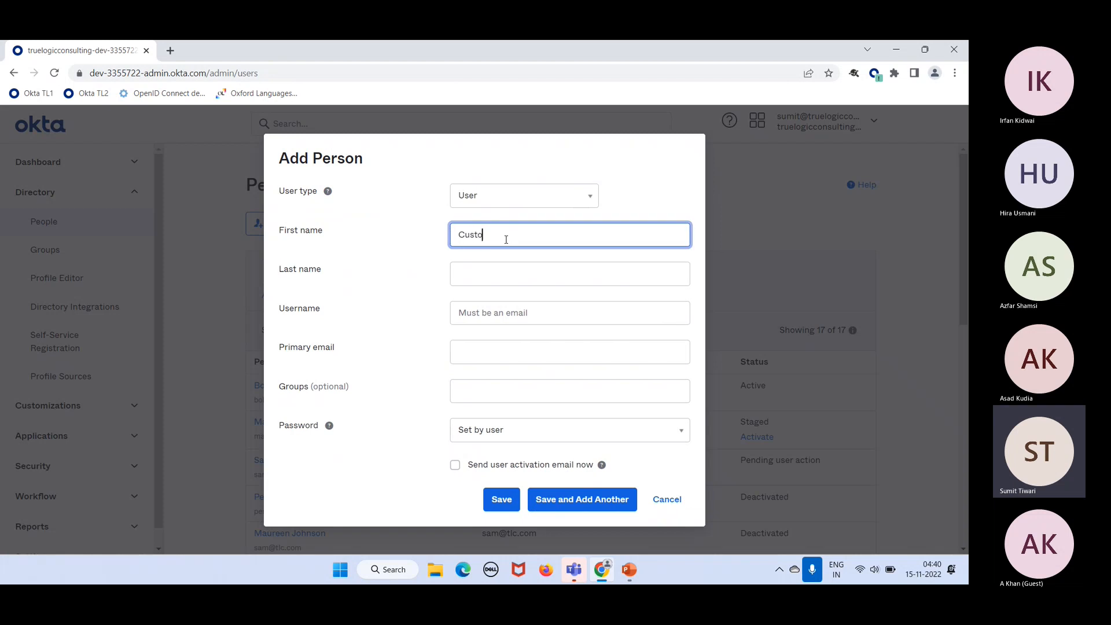
text(mer)
key(Tab)
text(One)
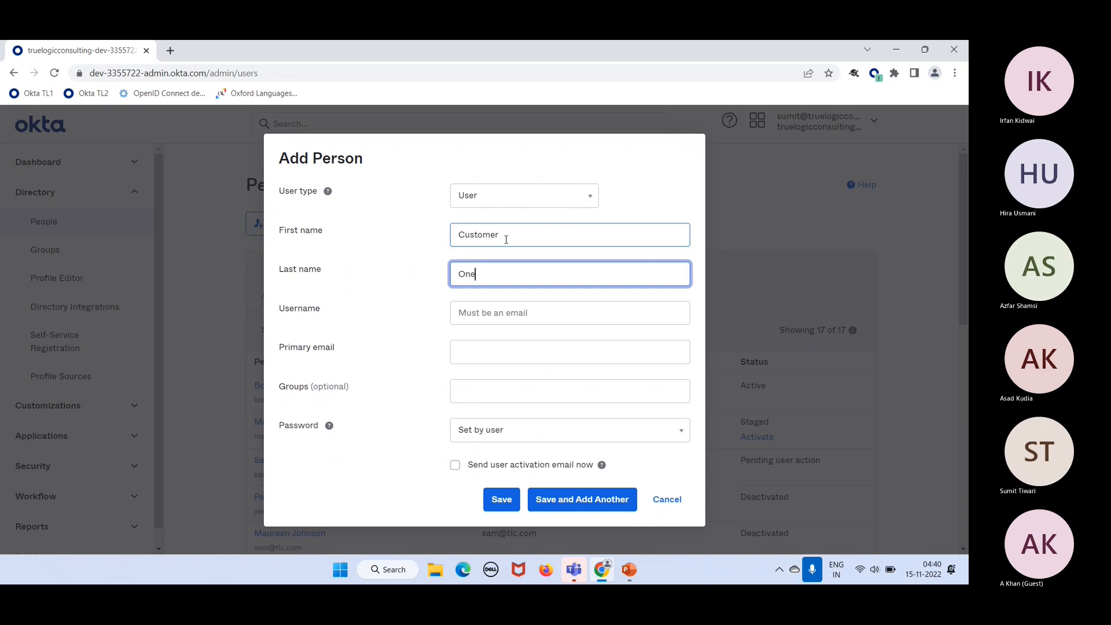
click(488, 313)
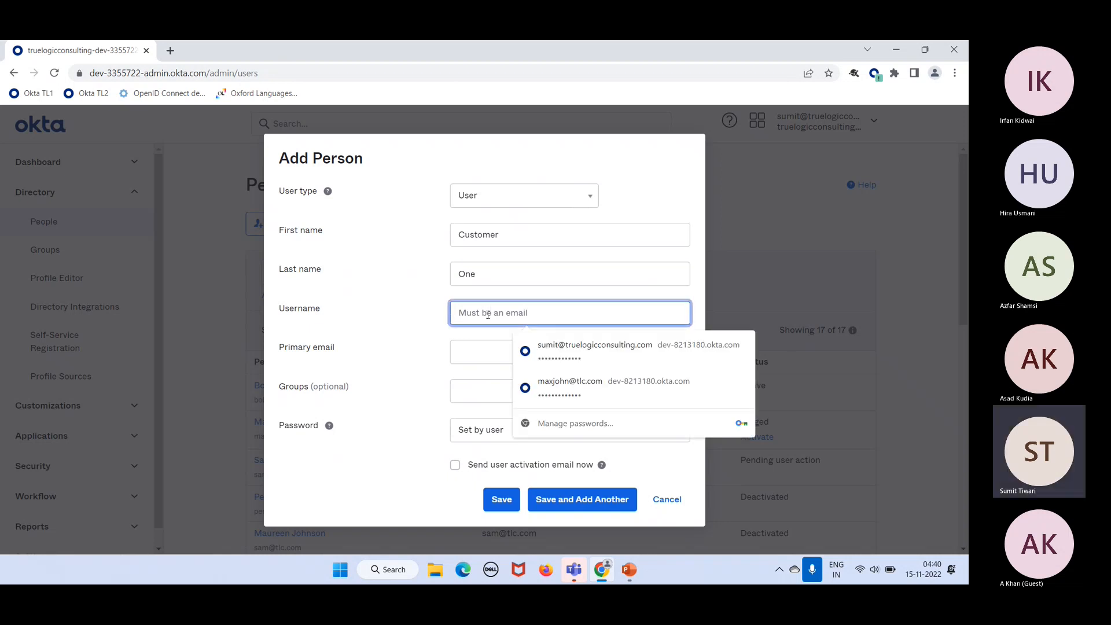
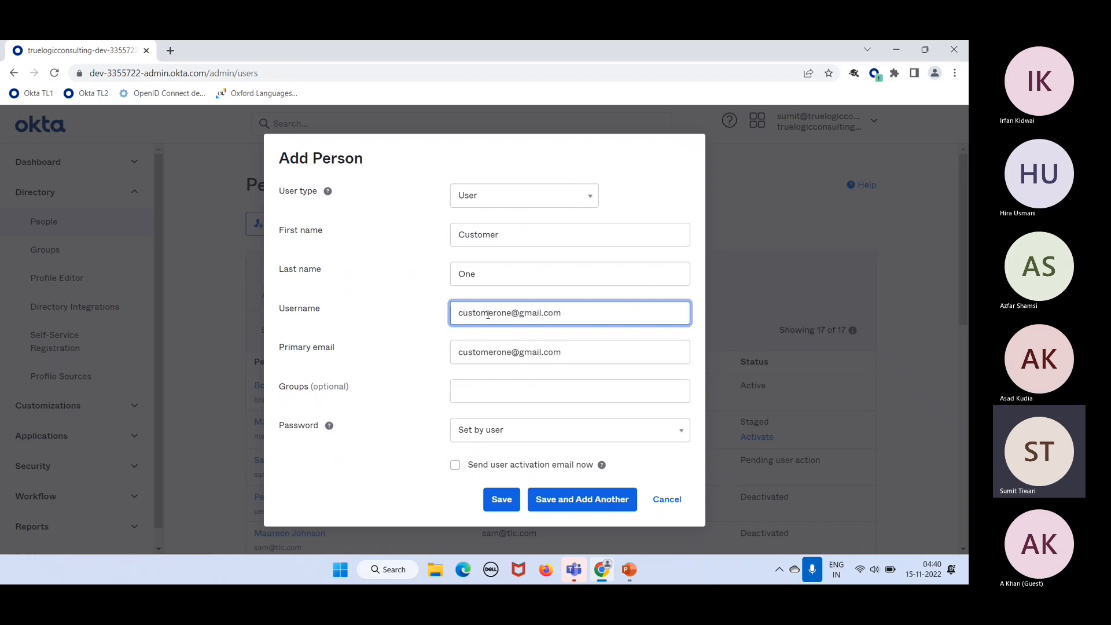
click(508, 504)
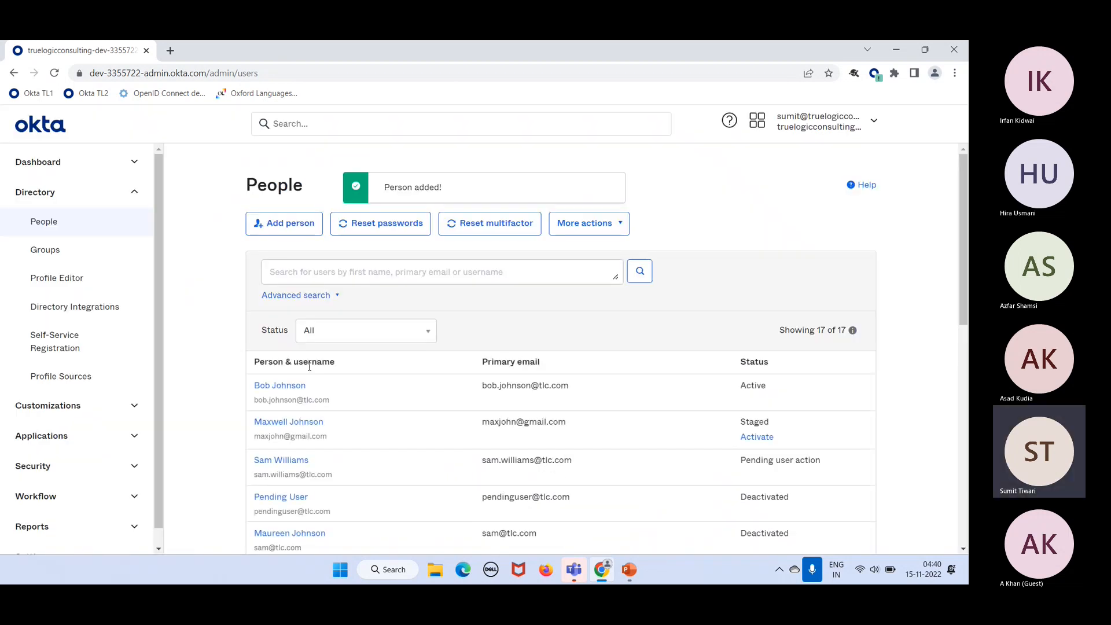
click(360, 269)
text(cust)
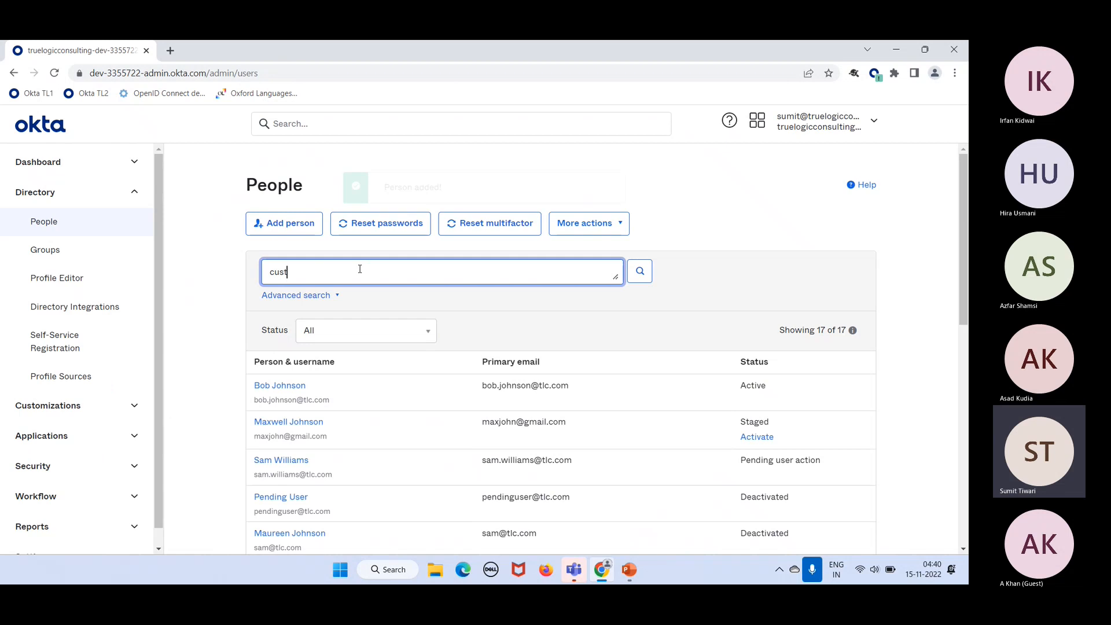
text(omer)
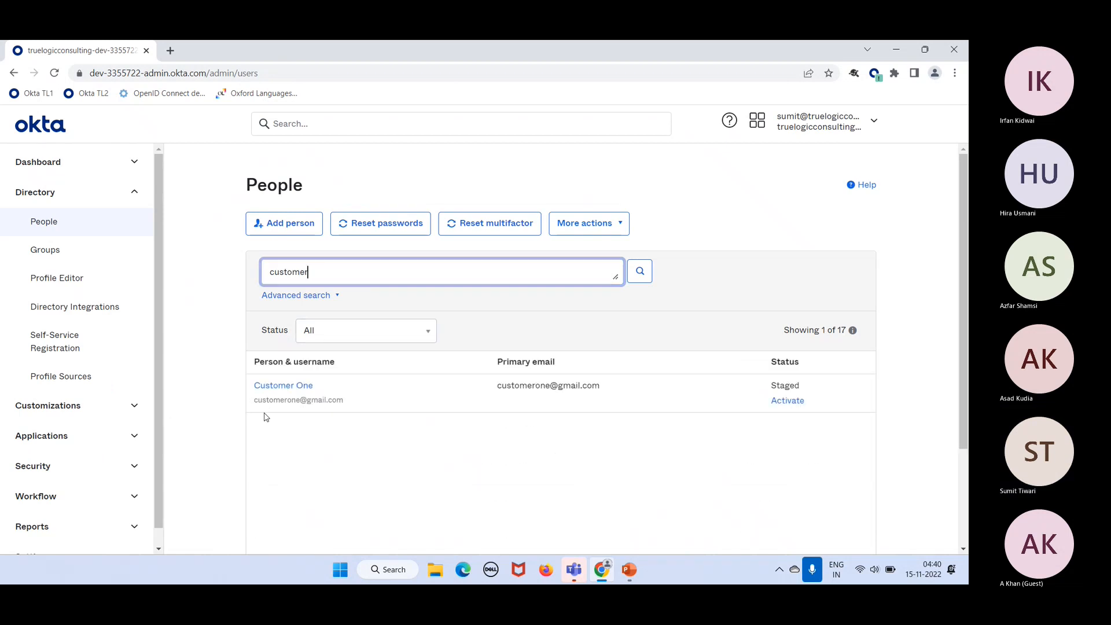
click(289, 387)
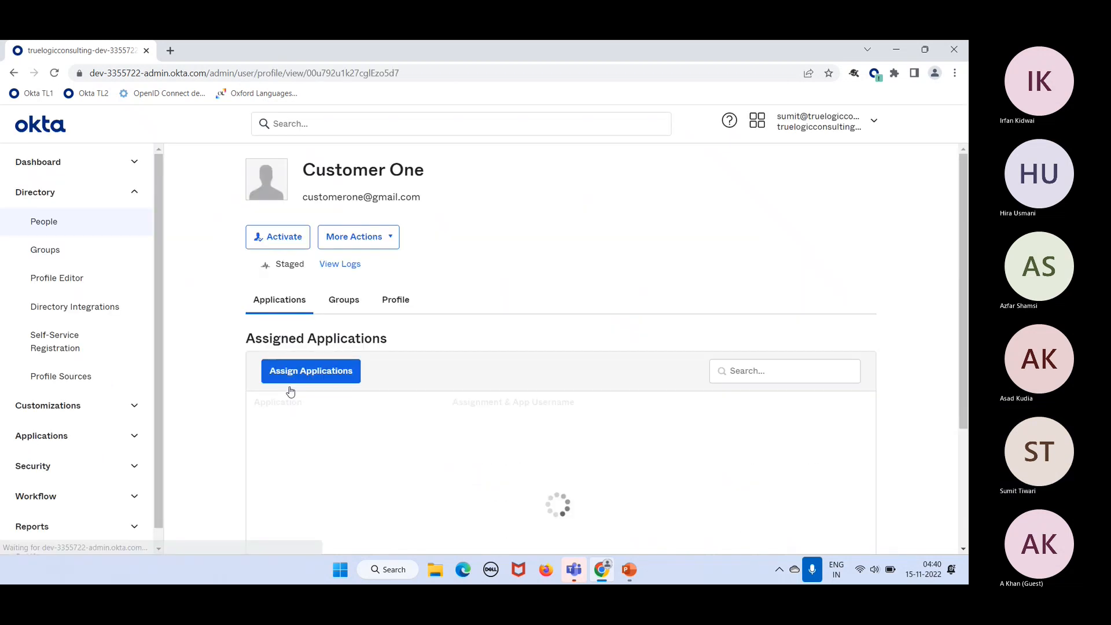
click(402, 300)
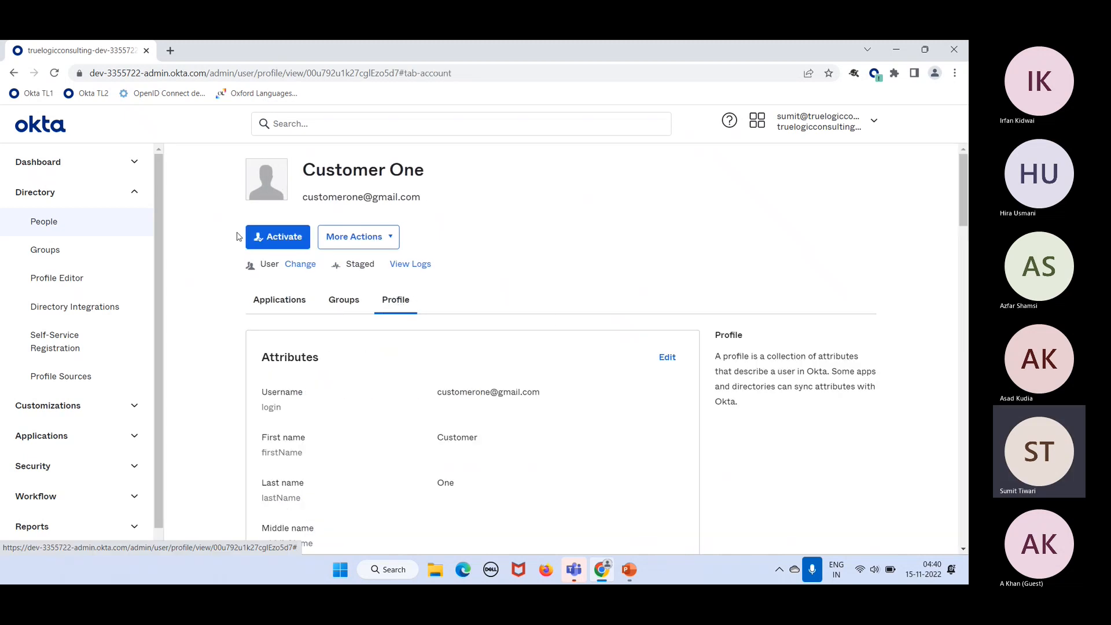
click(55, 228)
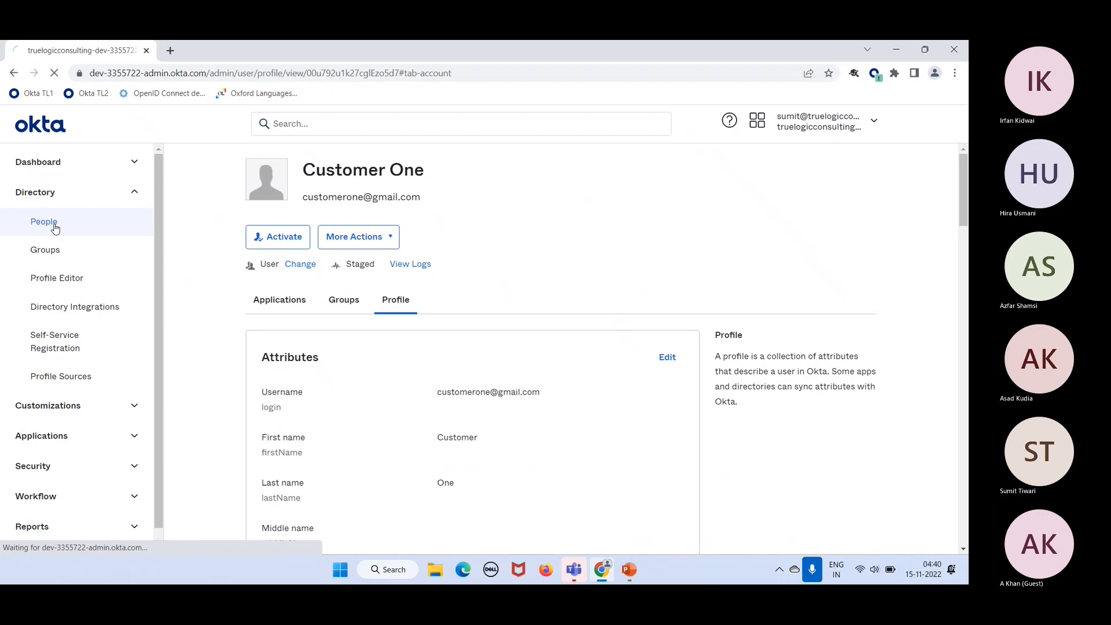
click(286, 221)
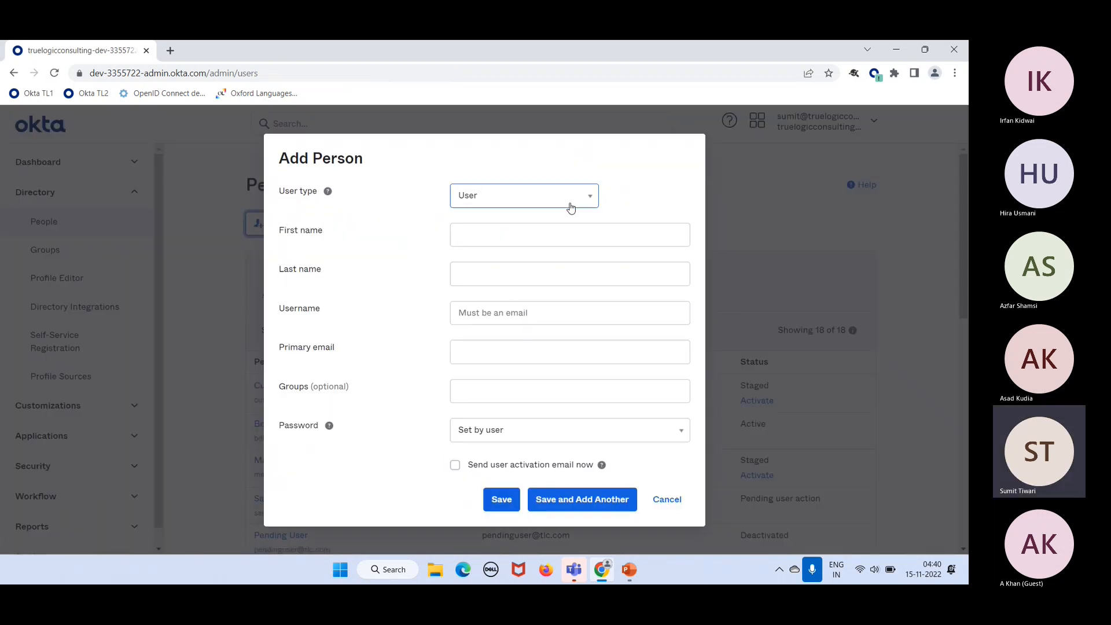
Step: Add person 'Customer Two' with the Customers user type and their email as username
click(553, 199)
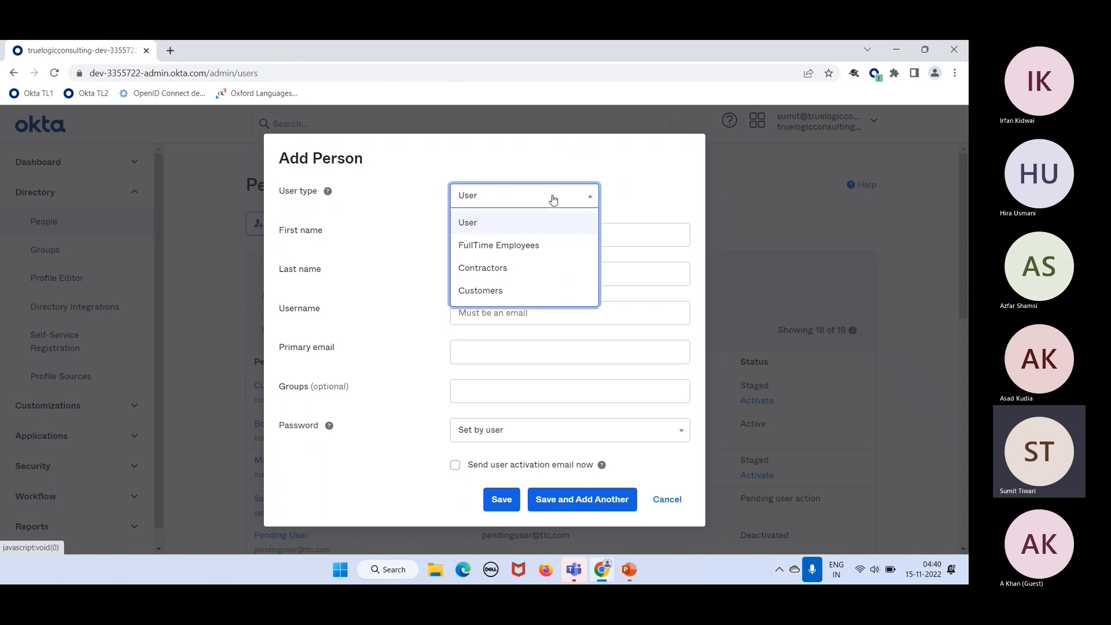
click(502, 290)
click(474, 236)
text(Customer)
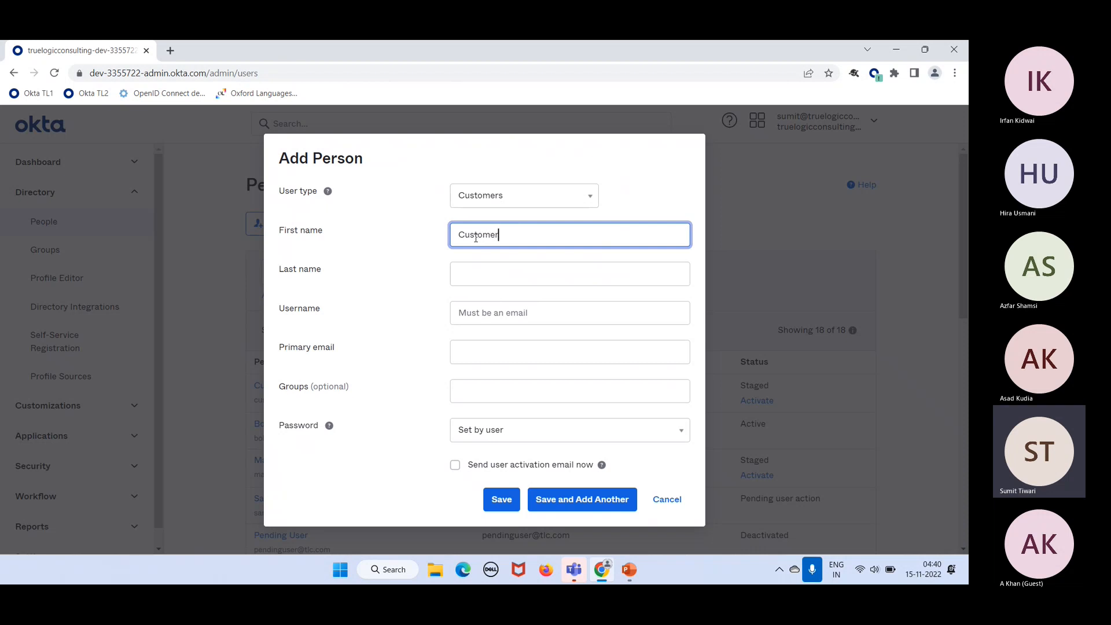
key(Tab)
text(Two)
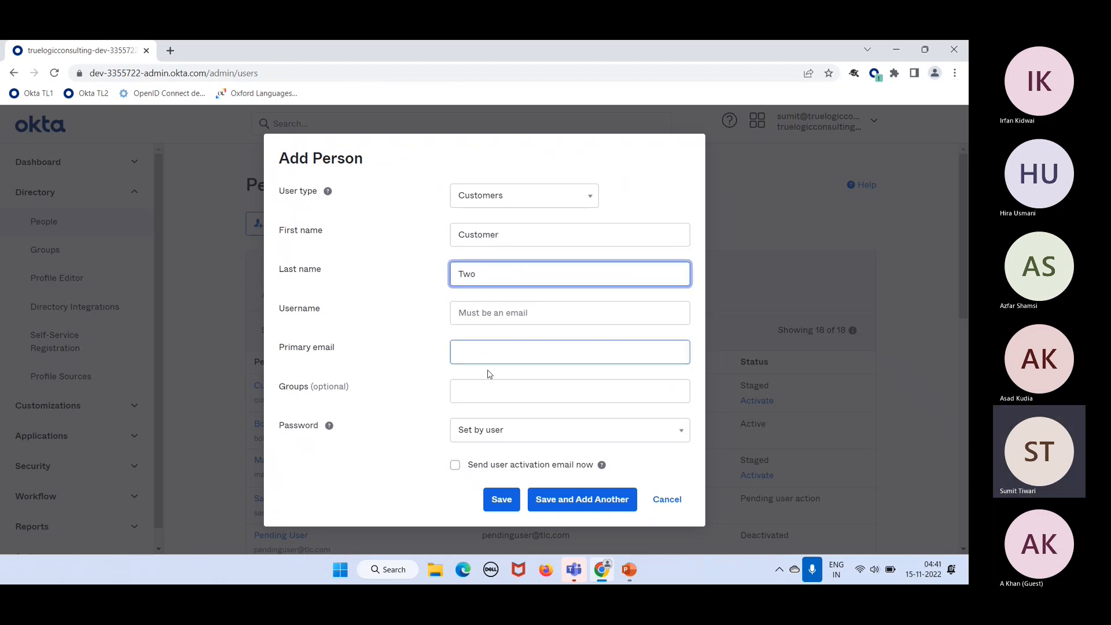
click(502, 311)
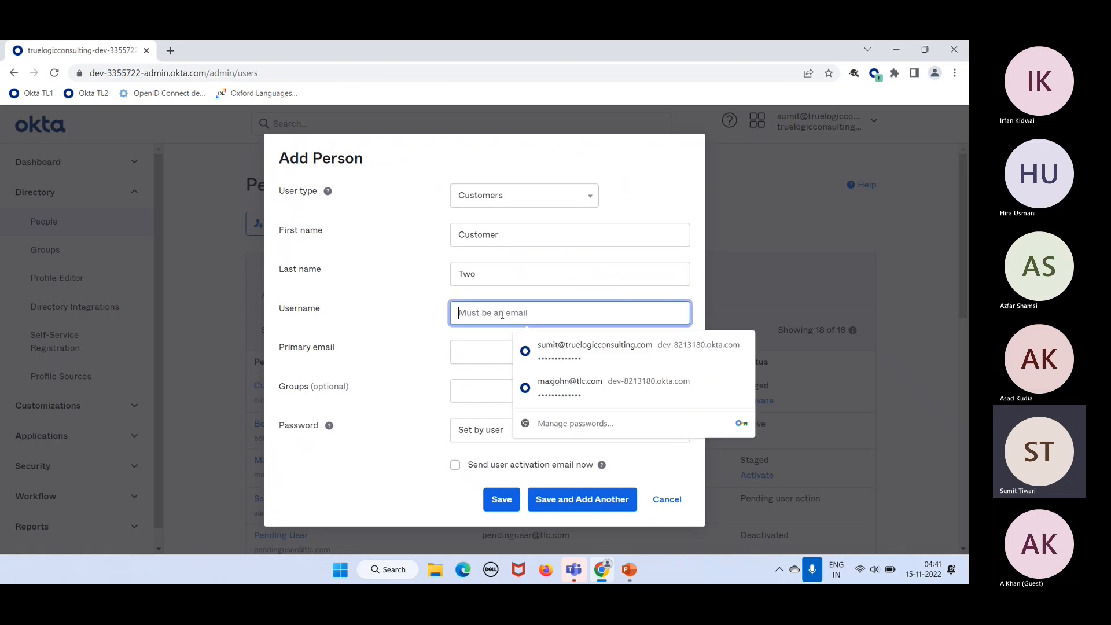
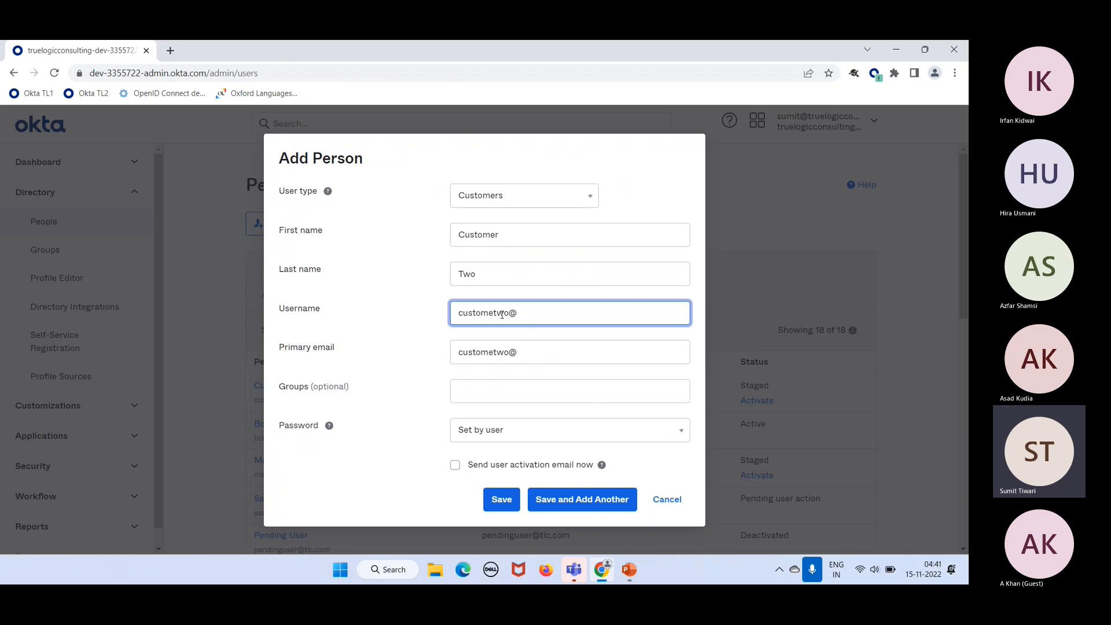
click(498, 507)
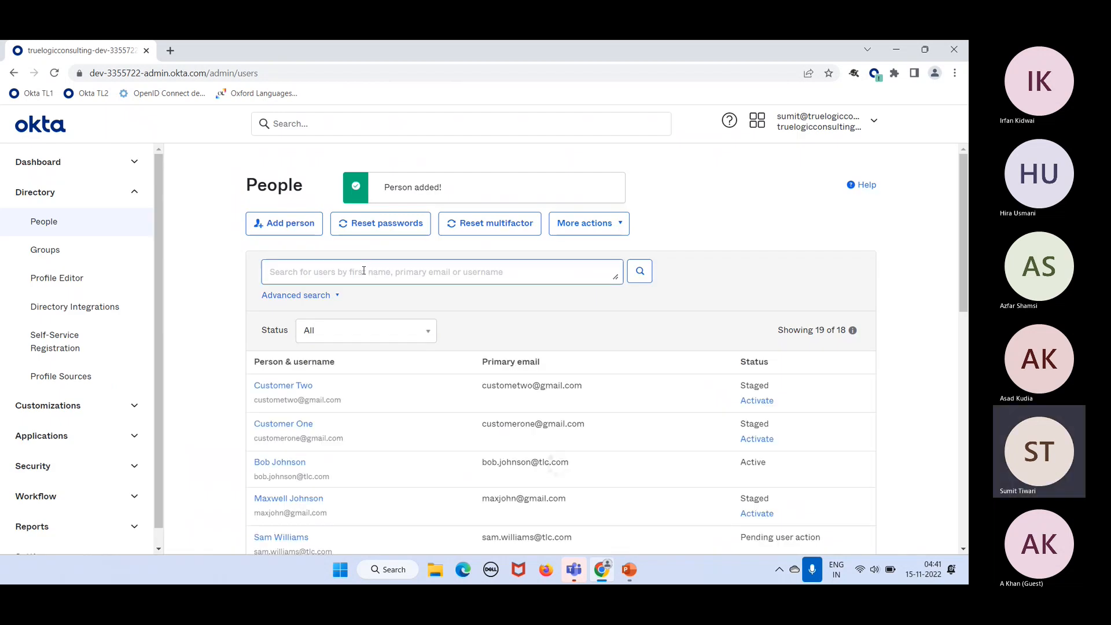
Step: Search the People list for 'customer' to show both customers
click(364, 271)
text(u)
key(BackSpace)
text(customer)
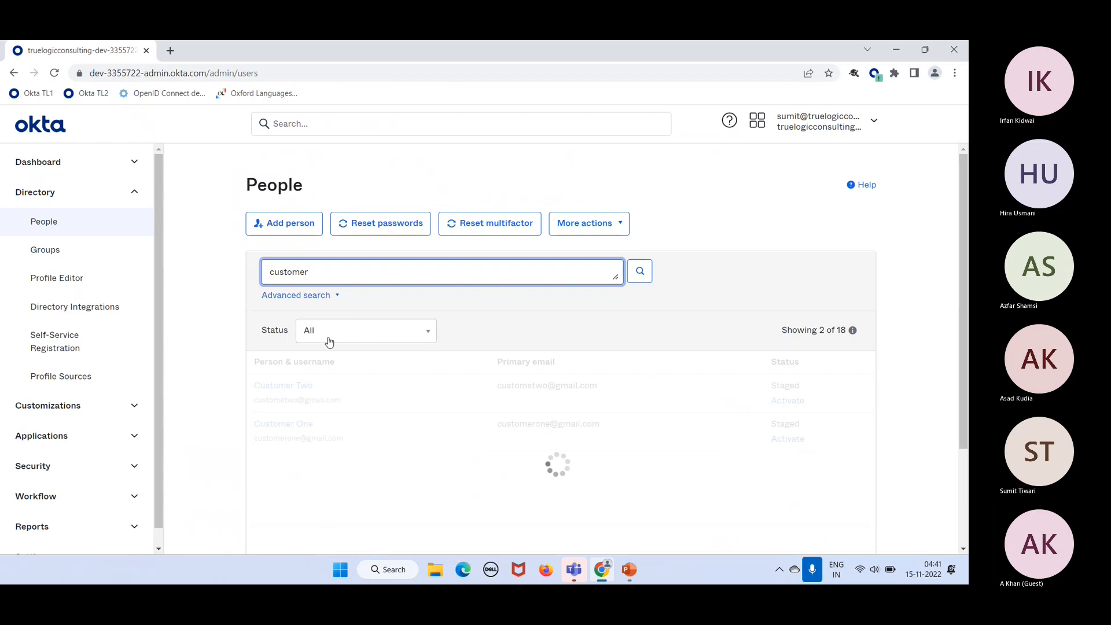
Step: Open the staged customer user's page and show its Profile attributes
click(296, 397)
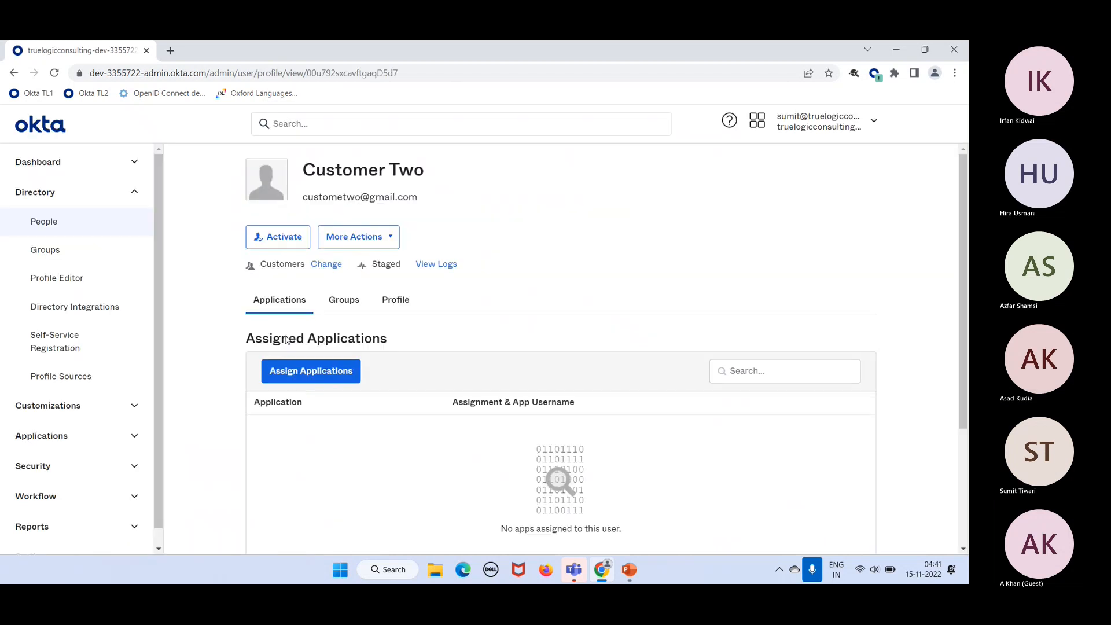
double_click(278, 265)
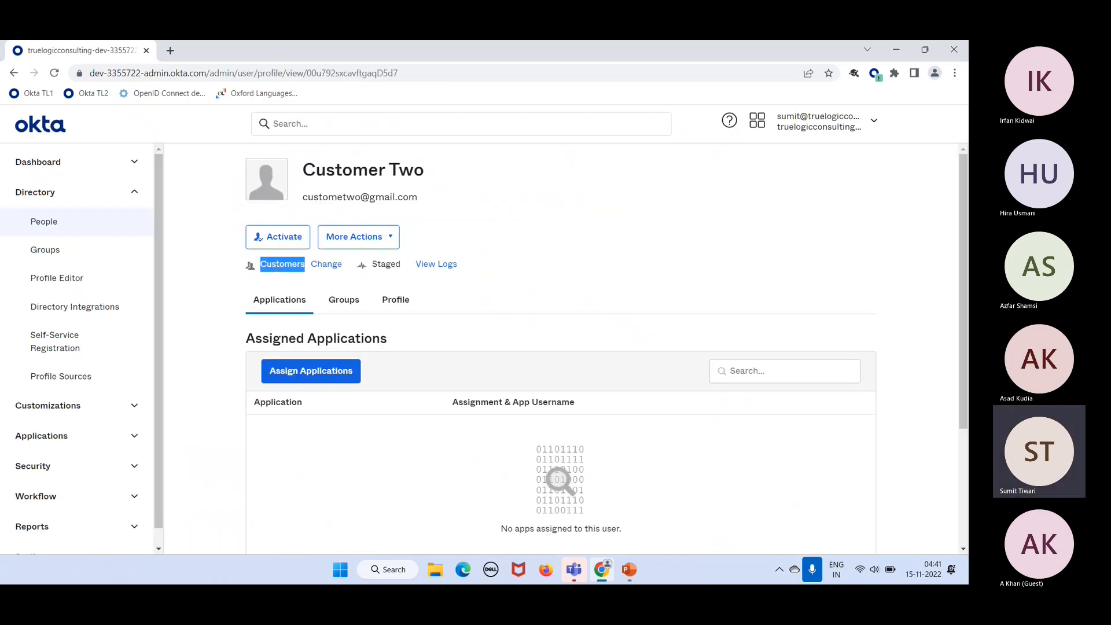
click(395, 300)
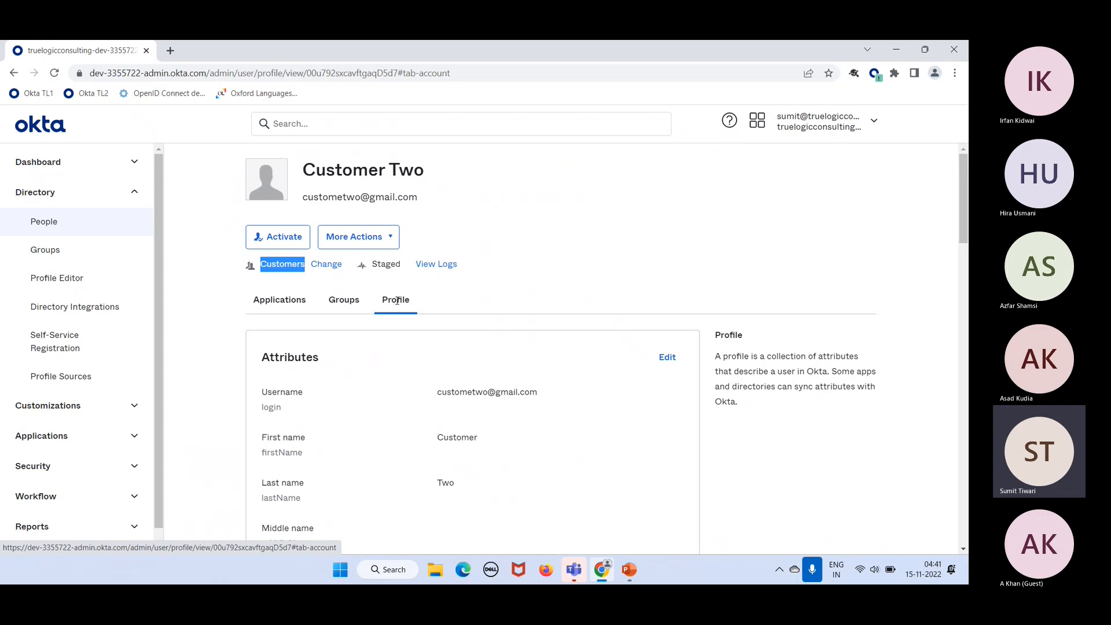
scroll(496, 419, down, 10)
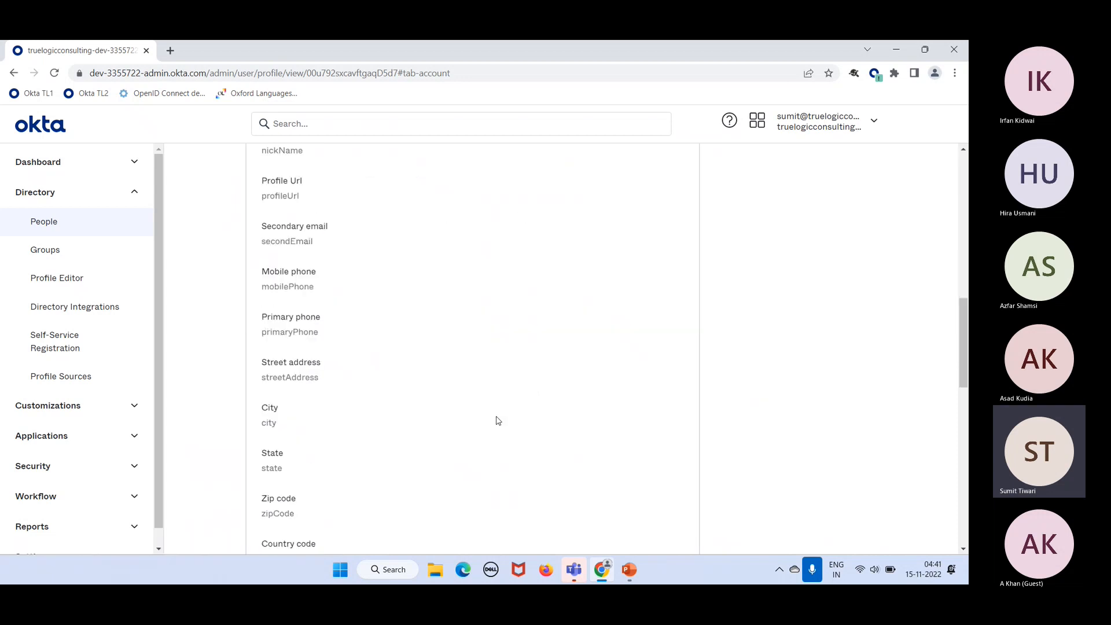
scroll(495, 419, down, 8)
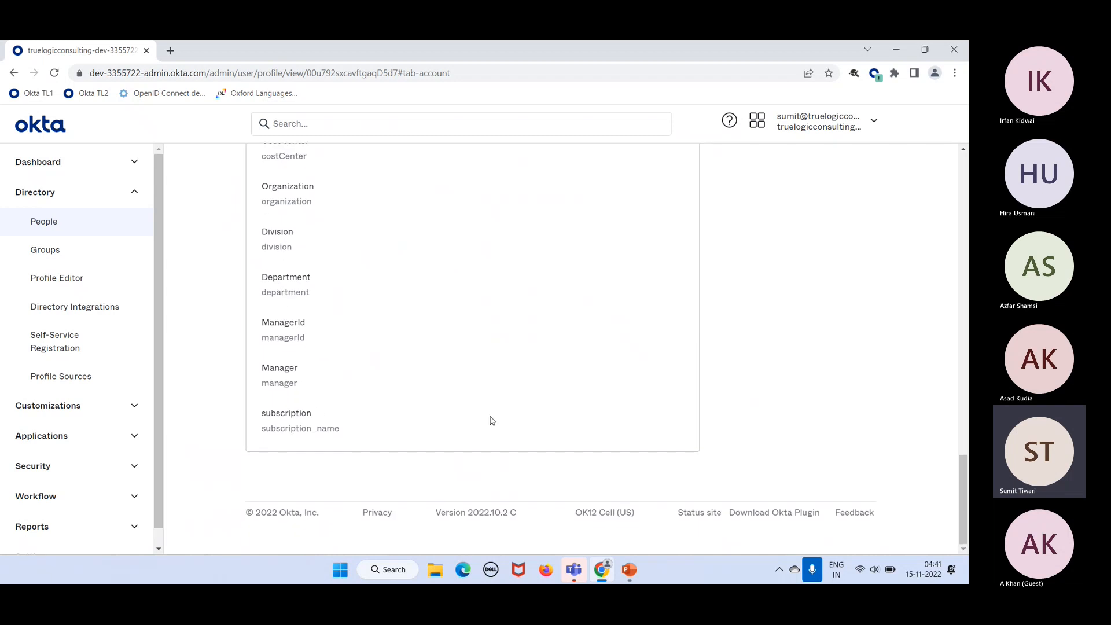
Step: Point out the subscription attribute, then return to the top to highlight the Customers user type
drag(345, 431, 295, 419)
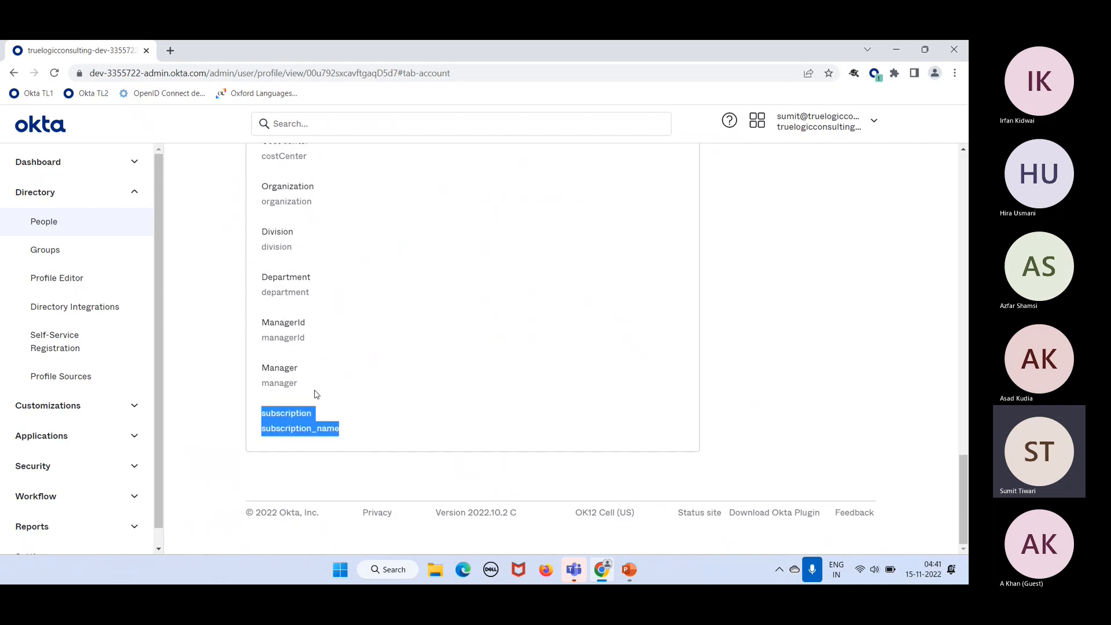
click(321, 410)
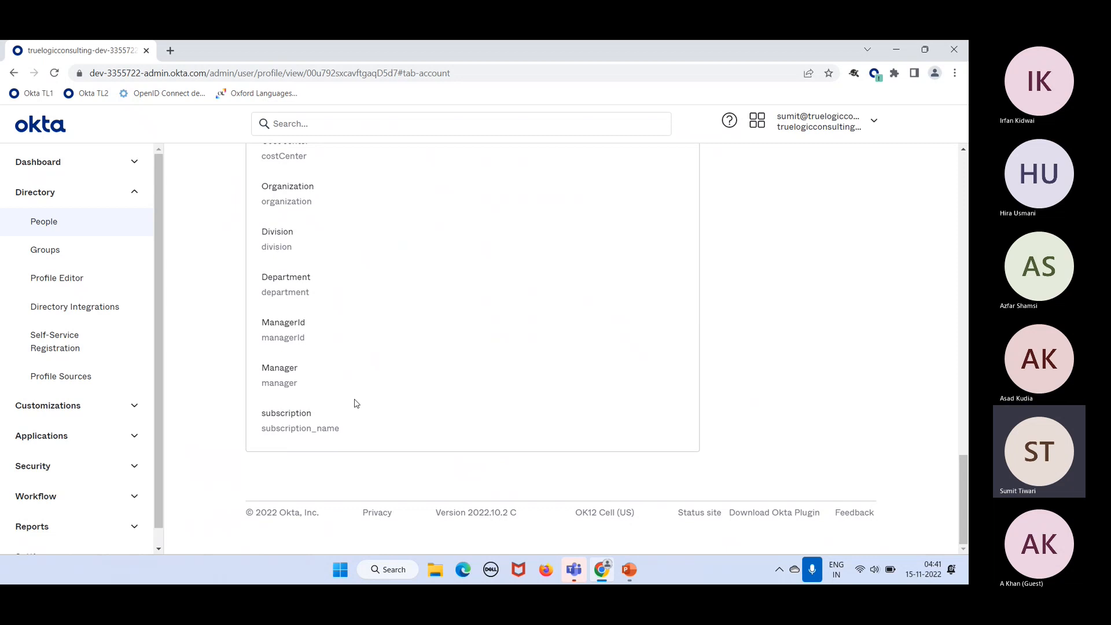
scroll(356, 403, up, 7)
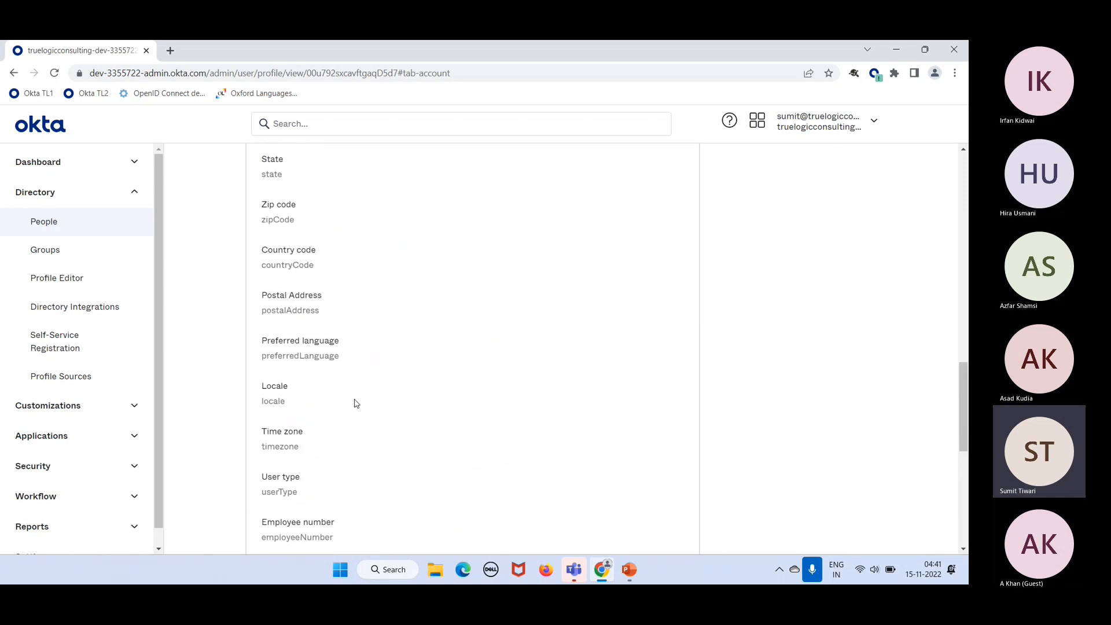
scroll(356, 404, up, 10)
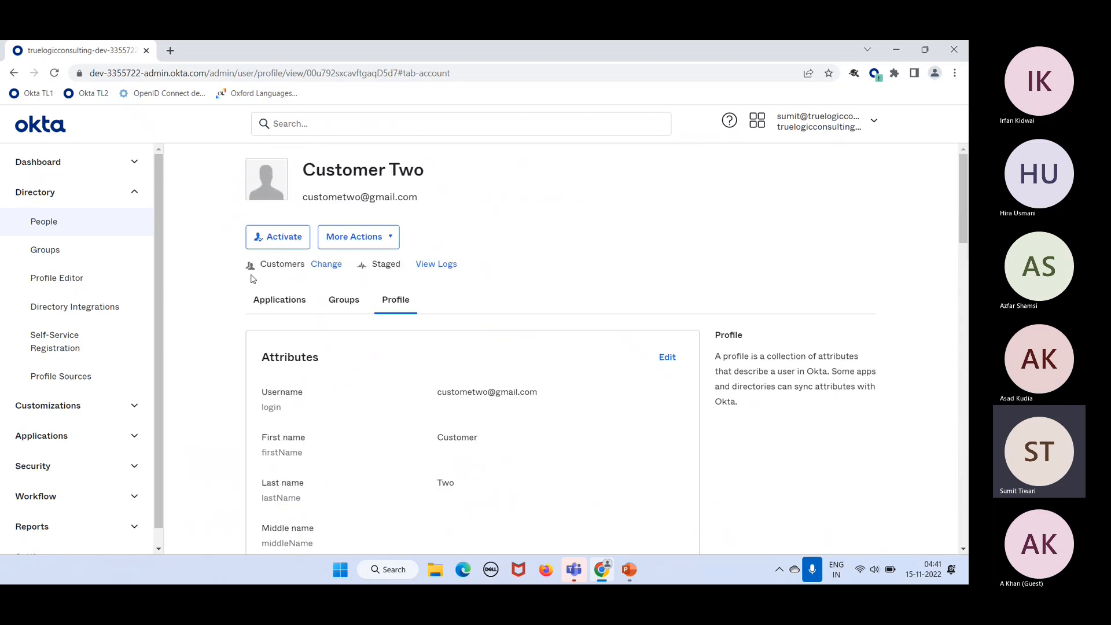
drag(297, 266, 261, 265)
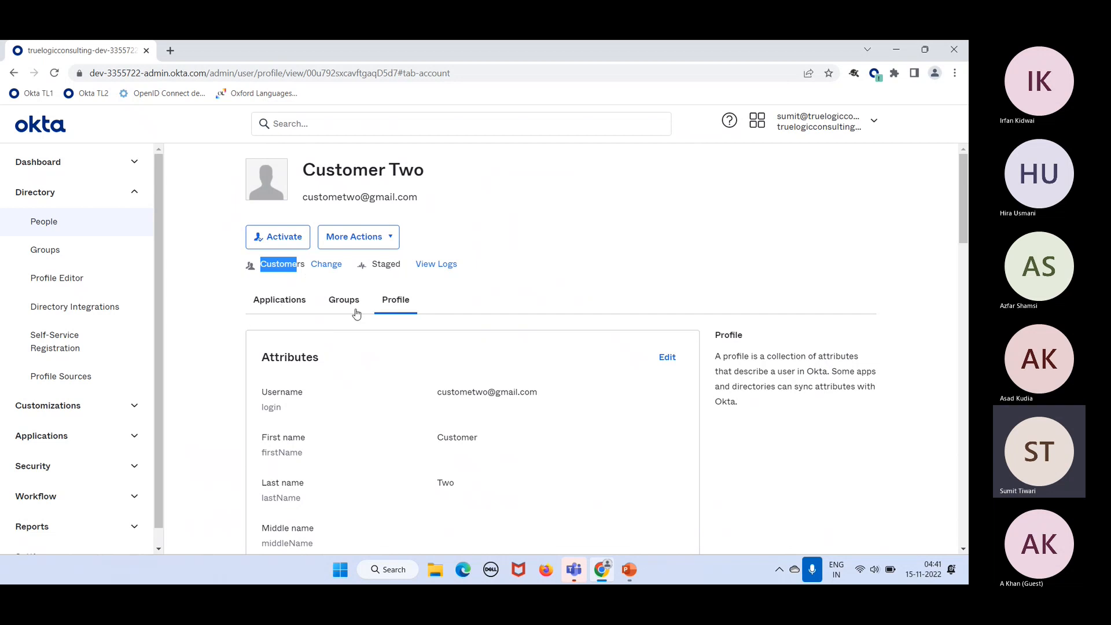
click(464, 319)
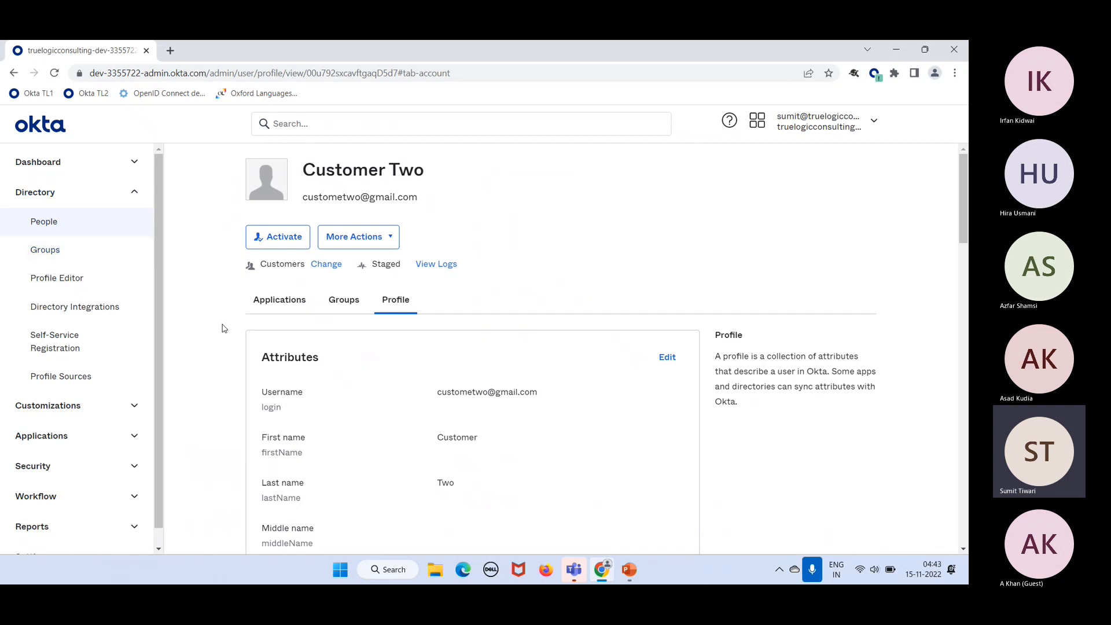
Step: Choose User as the new type and review the Username and First name attribute mappings
click(323, 272)
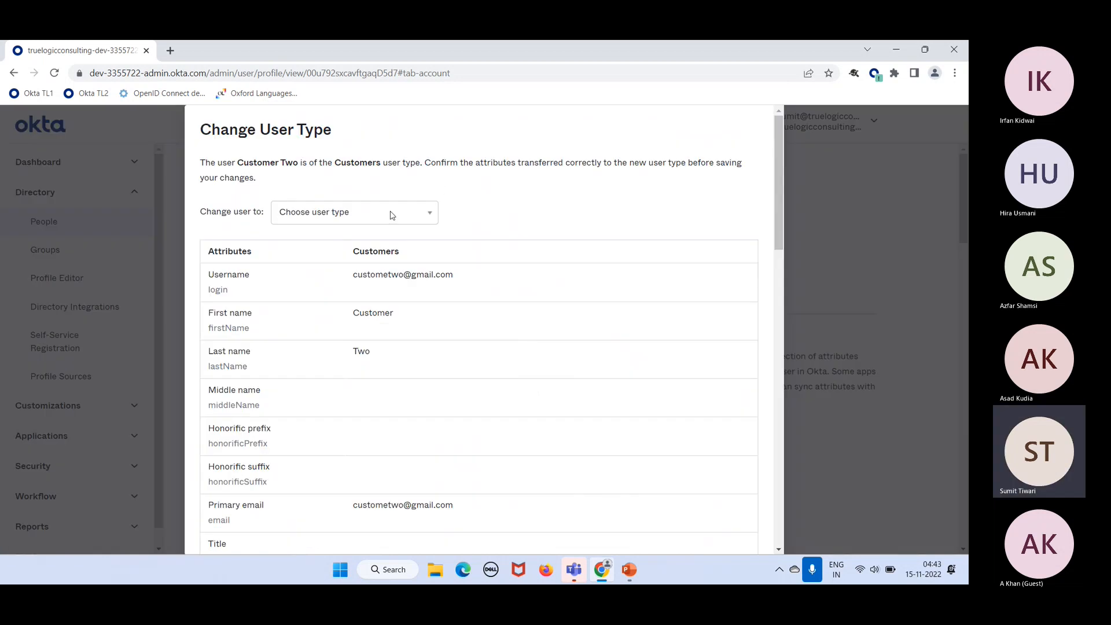
click(352, 212)
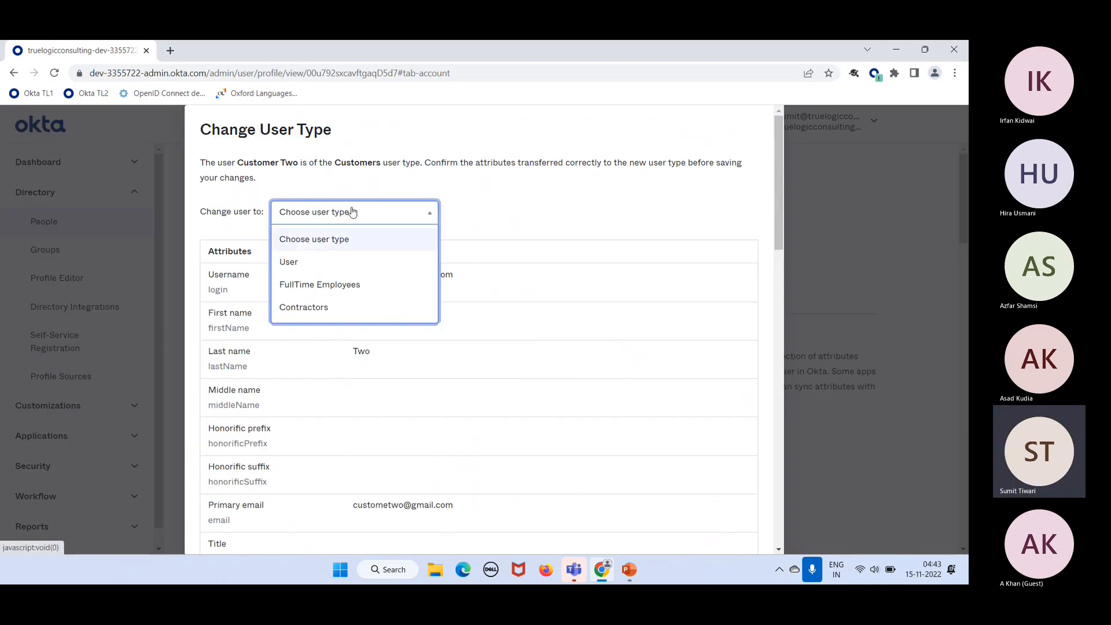
click(318, 261)
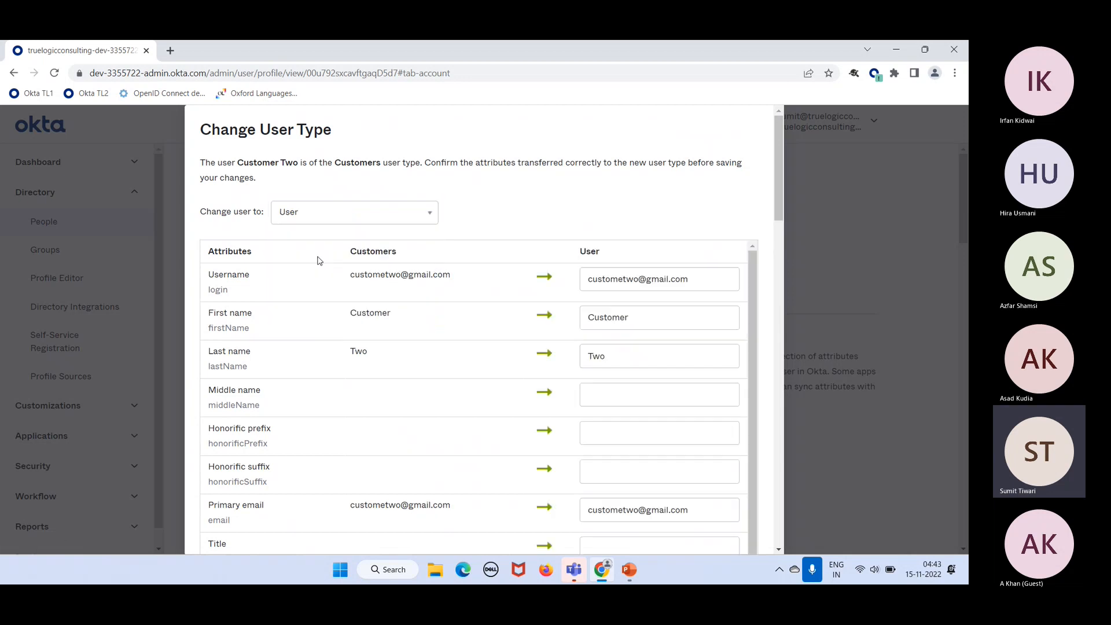
scroll(433, 287, down, 1)
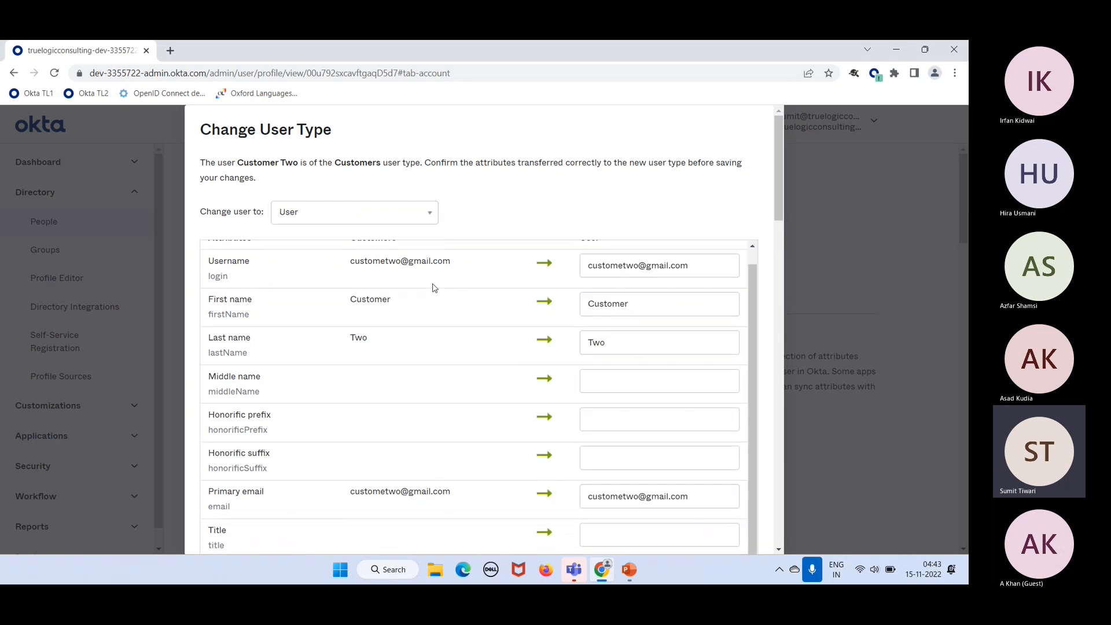
scroll(434, 288, up, 1)
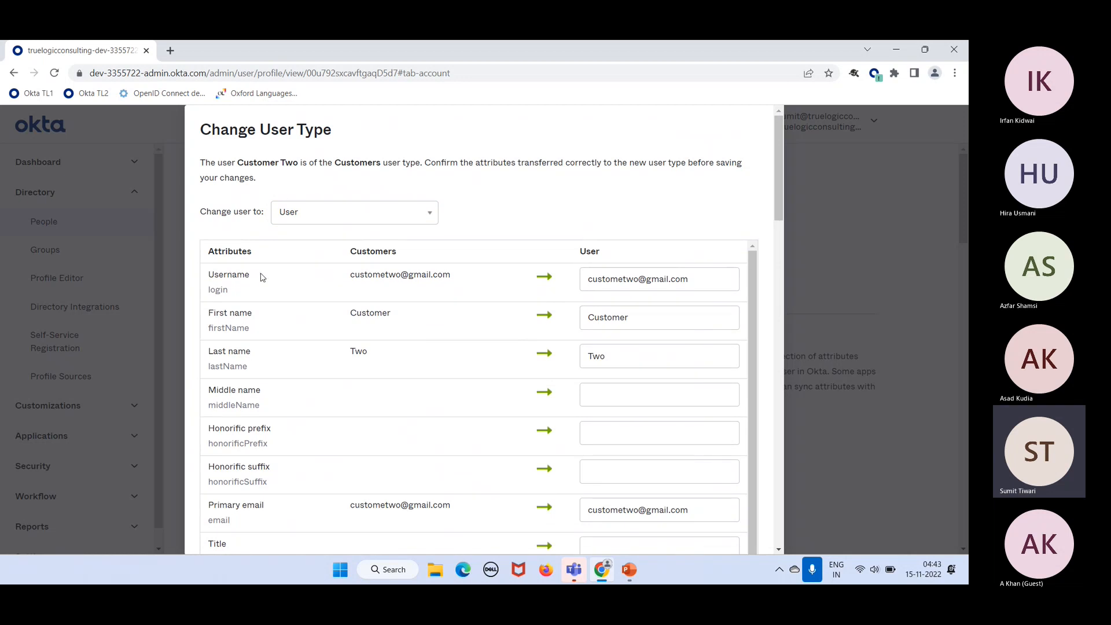
drag(260, 277, 219, 279)
drag(255, 314, 212, 314)
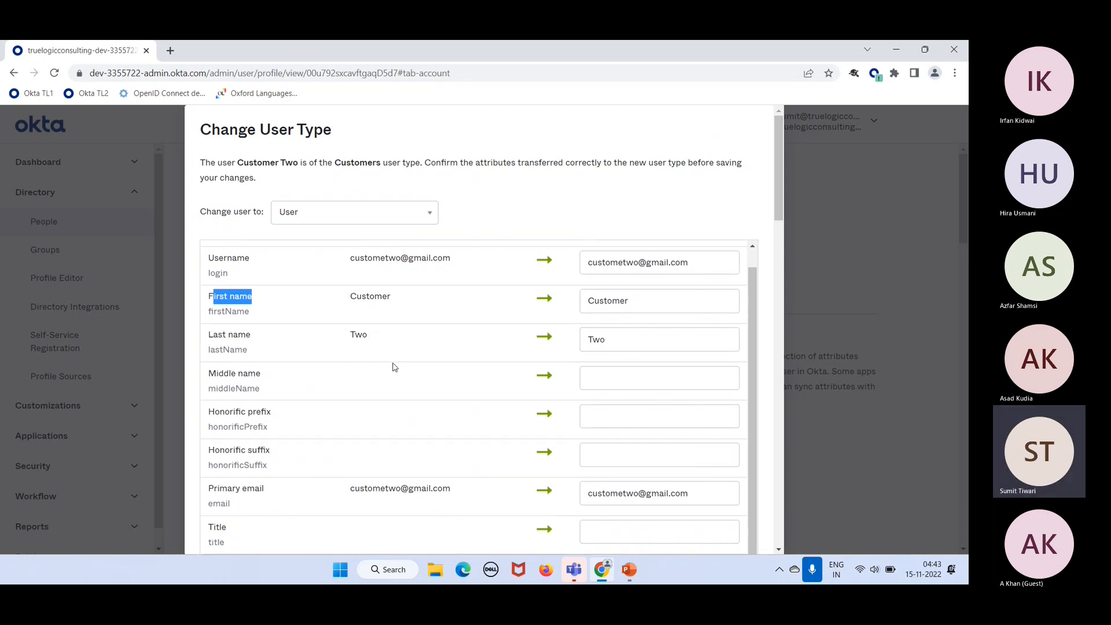
Step: Note the unmapped subscription attribute, check Okta Certified Administrator, and apply the User type
scroll(392, 367, down, 15)
scroll(392, 367, down, 7)
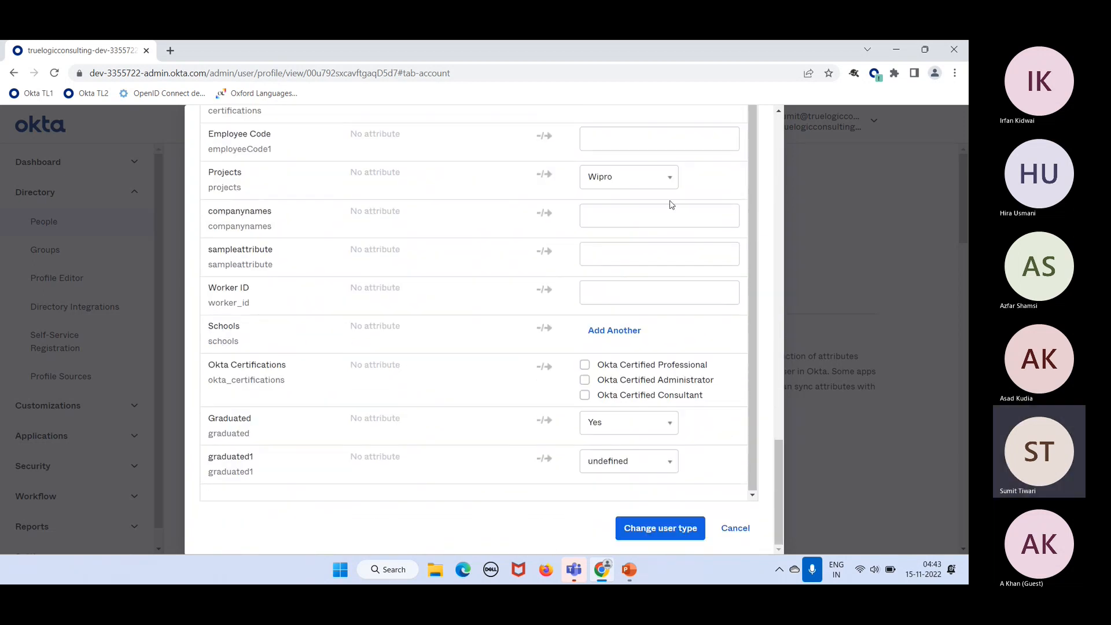
scroll(670, 204, up, 1)
scroll(670, 204, up, 4)
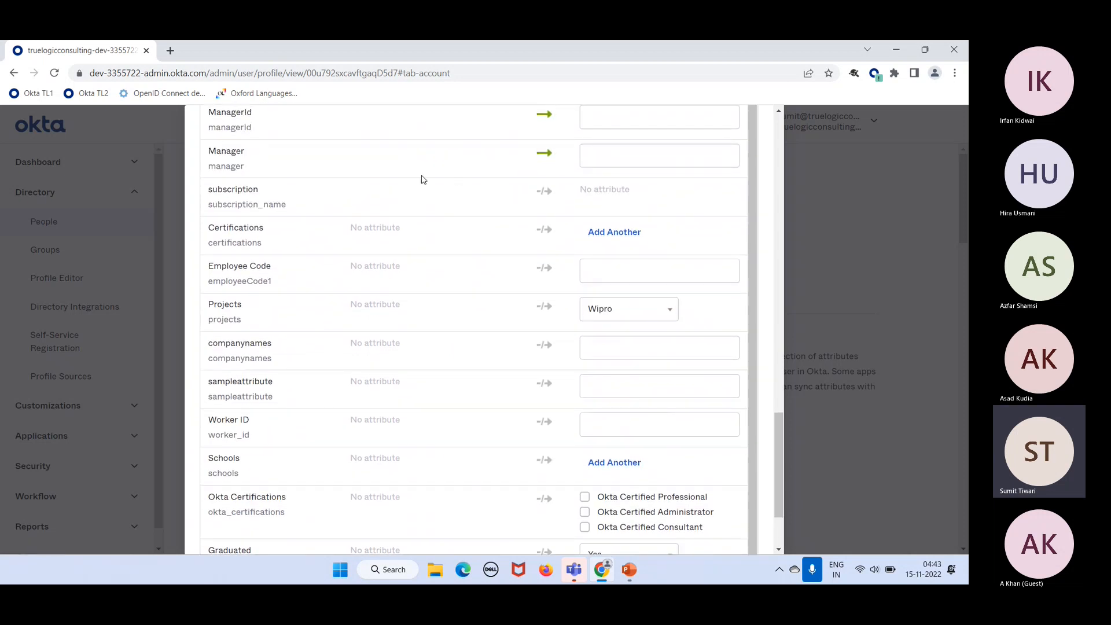
drag(627, 193, 590, 199)
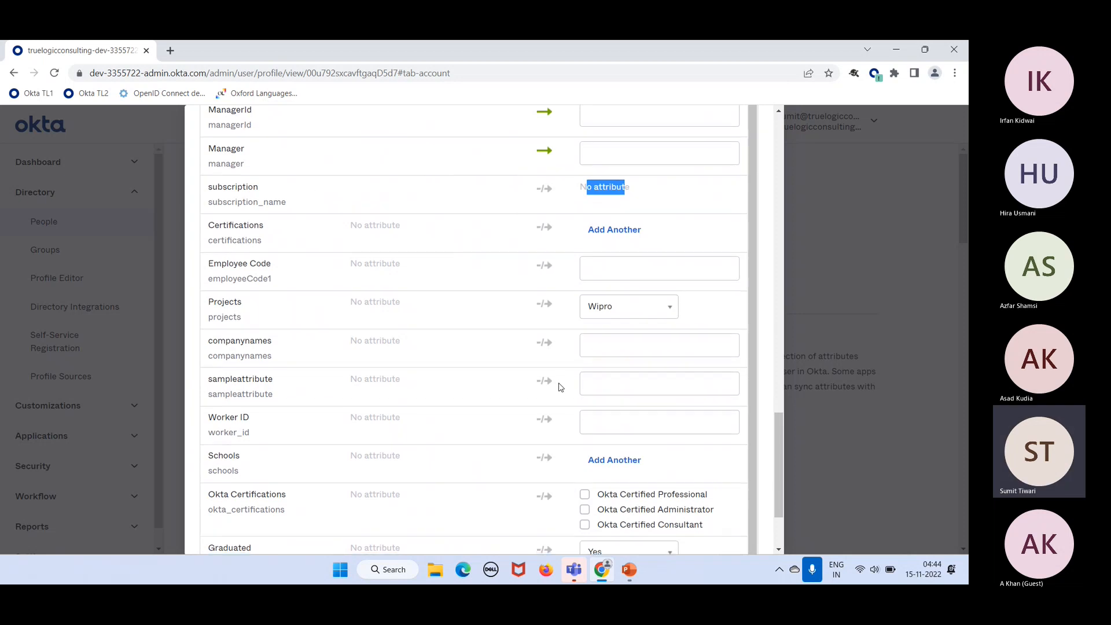
scroll(560, 386, down, 1)
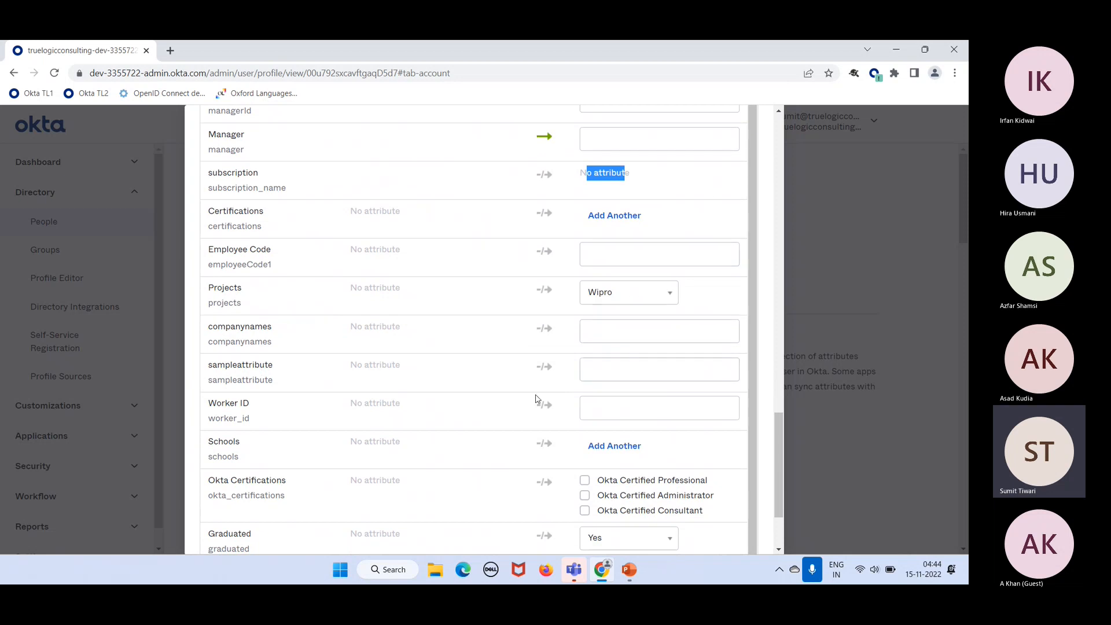
scroll(521, 399, down, 5)
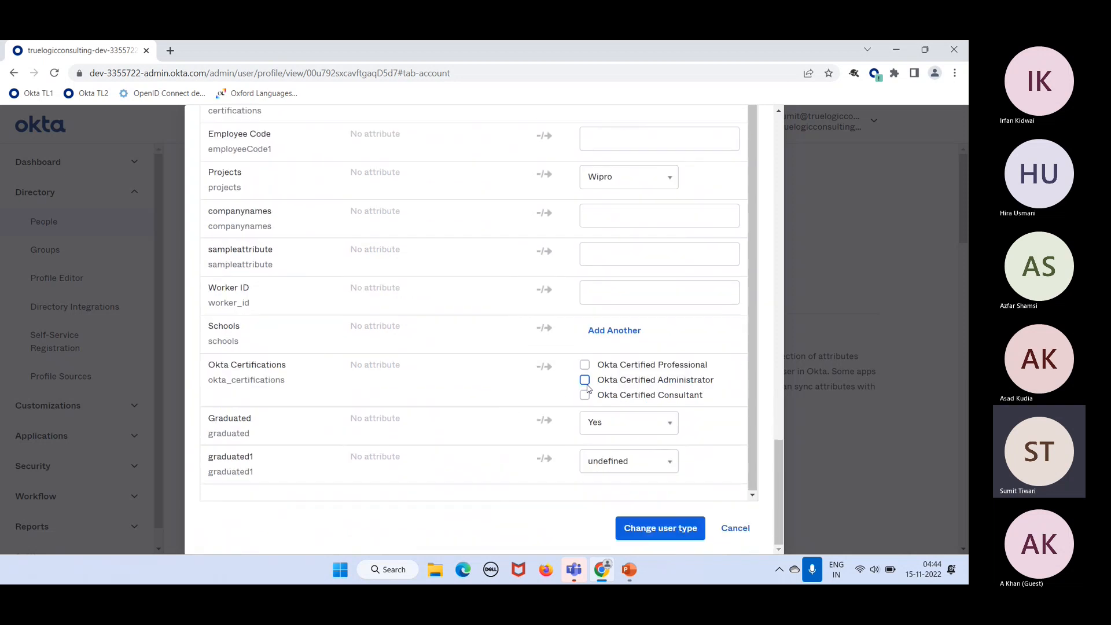
click(586, 383)
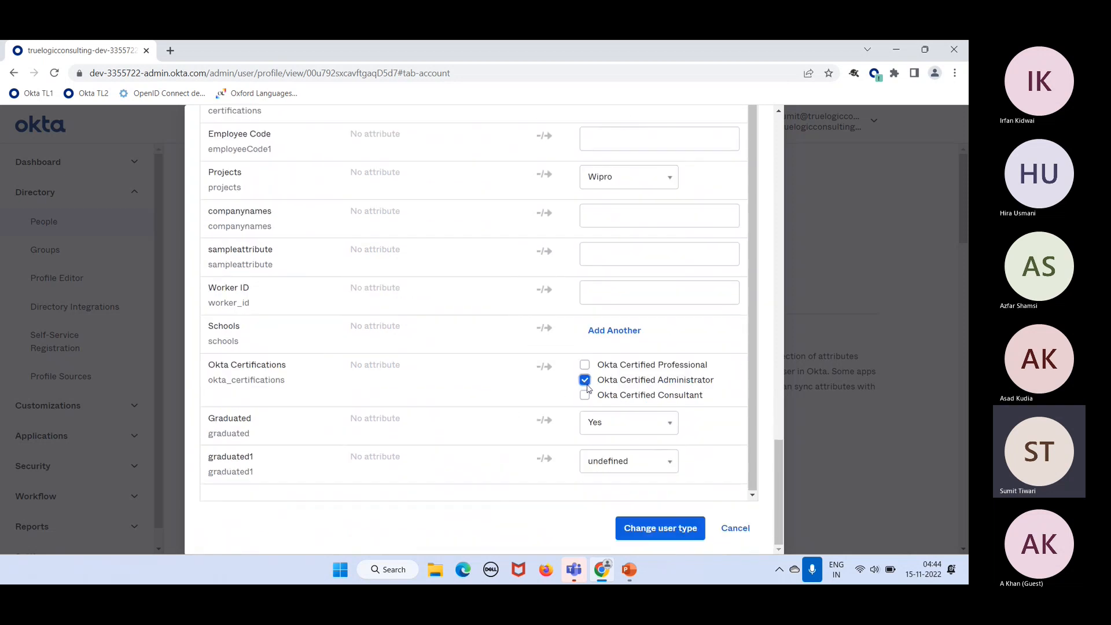
click(675, 529)
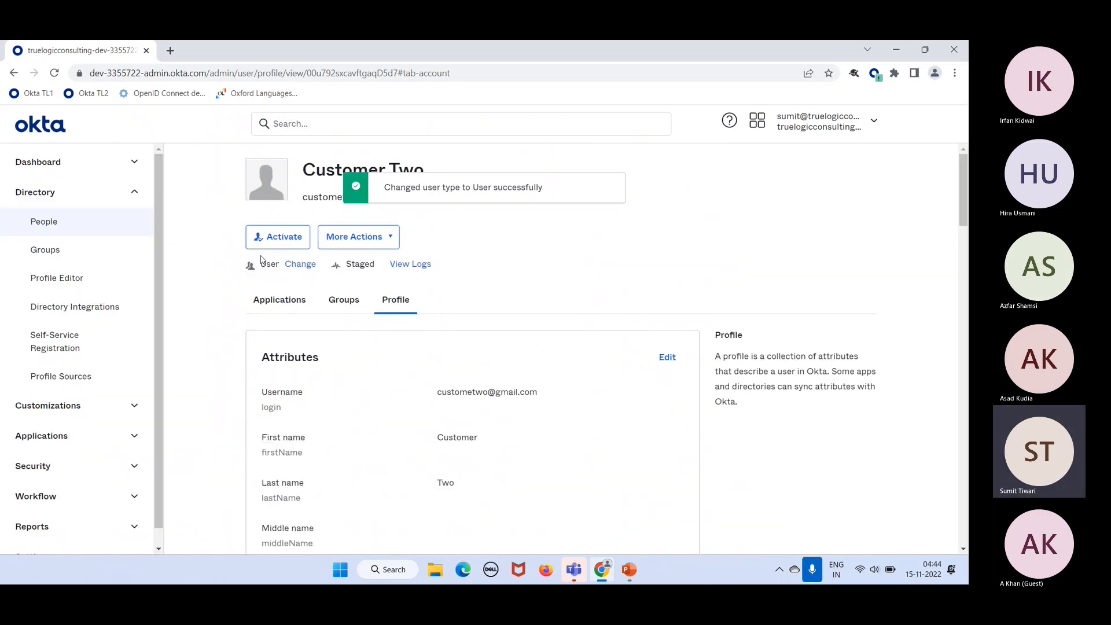
scroll(480, 354, down, 15)
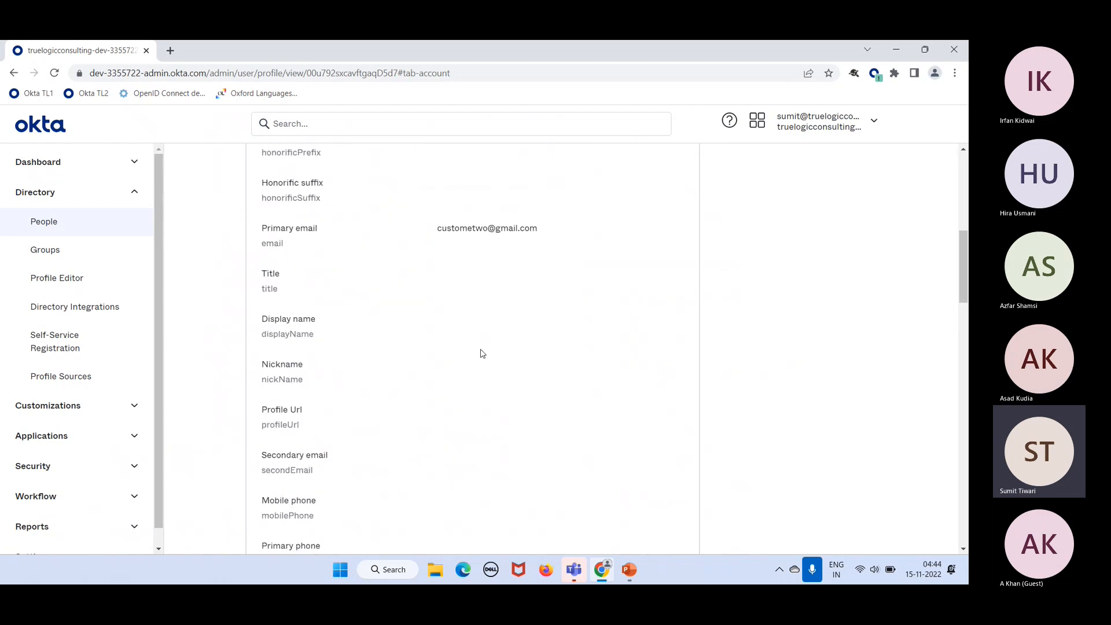
scroll(483, 353, down, 5)
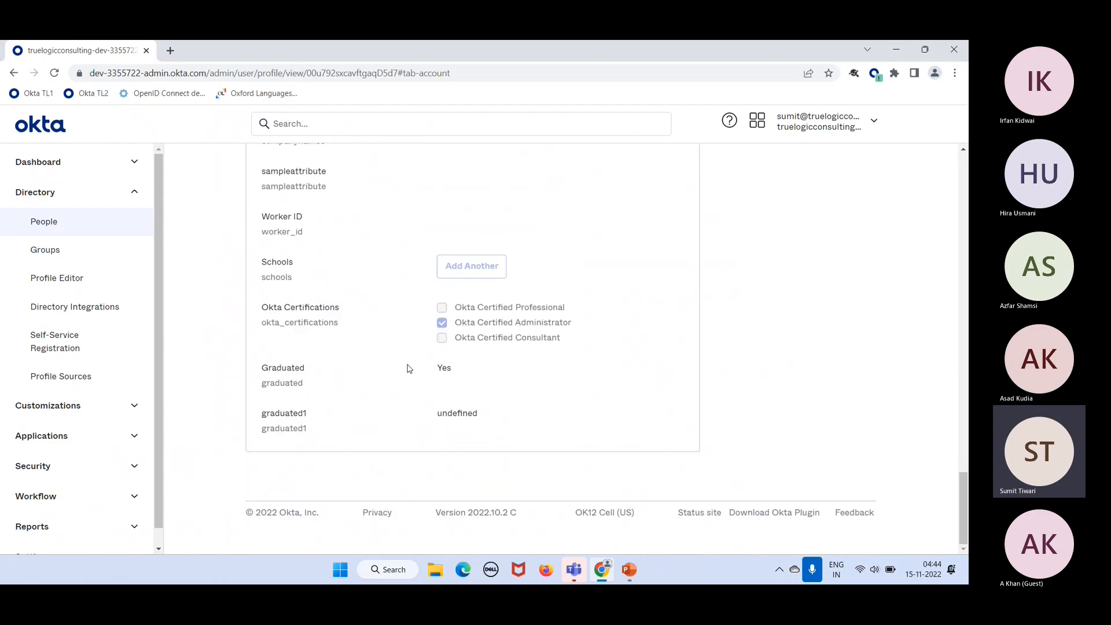
scroll(381, 242, up, 15)
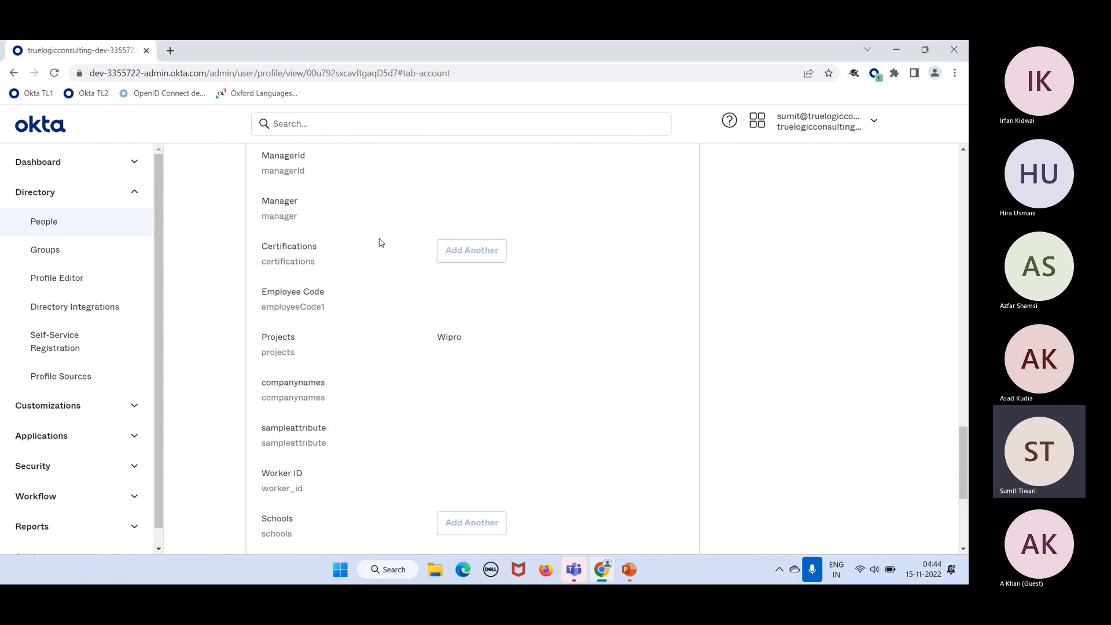
scroll(381, 243, up, 8)
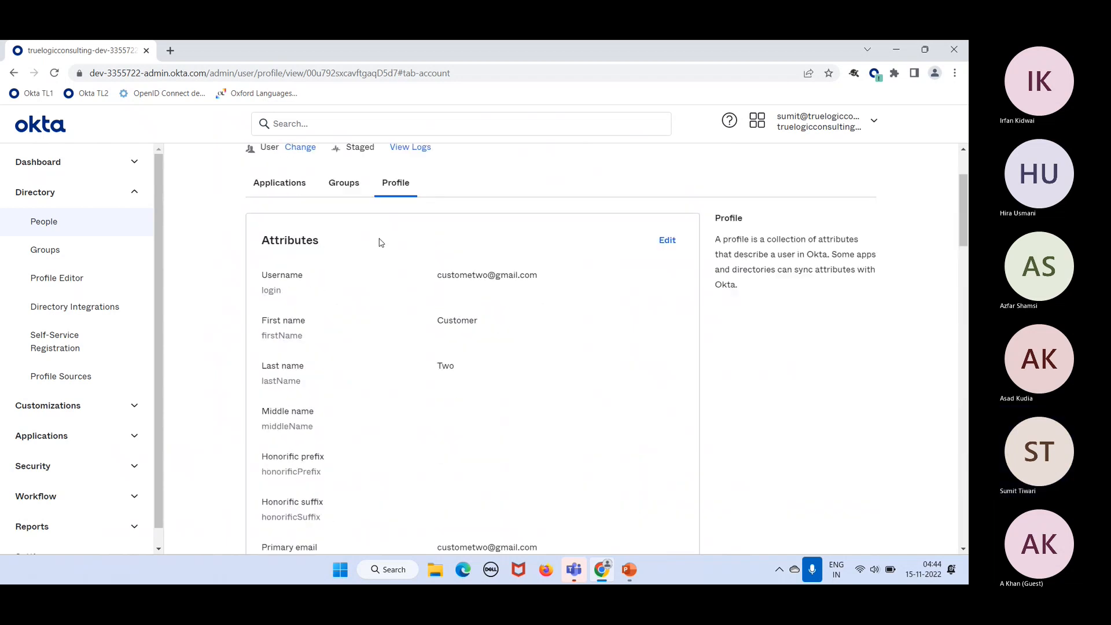
scroll(381, 242, up, 2)
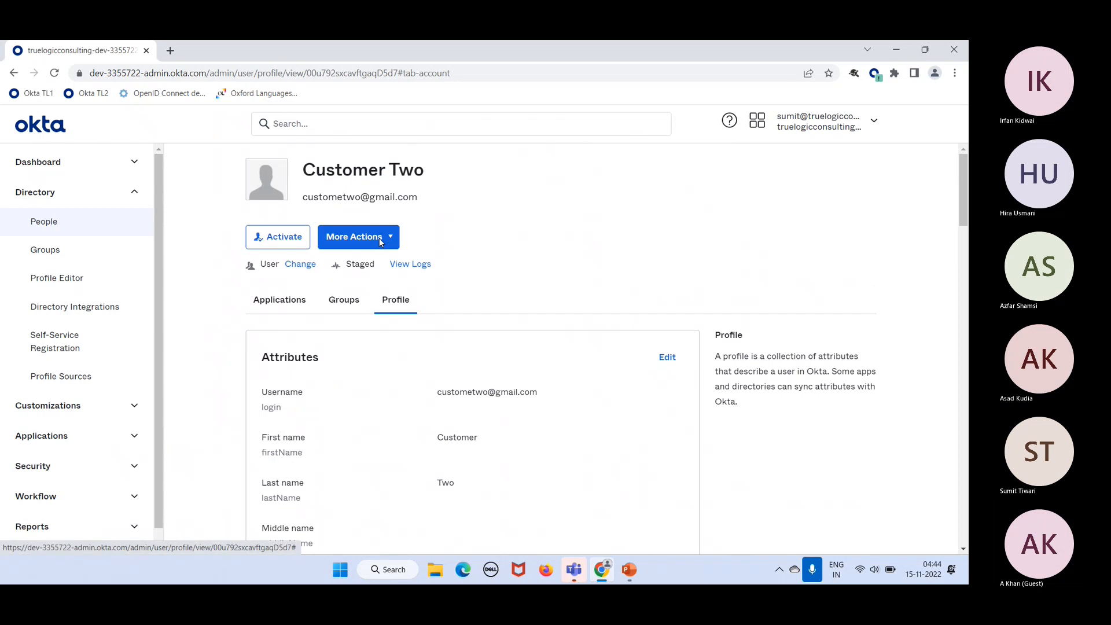
Step: Open a staff user from Directory > People and pick Customers as their new user type
click(38, 226)
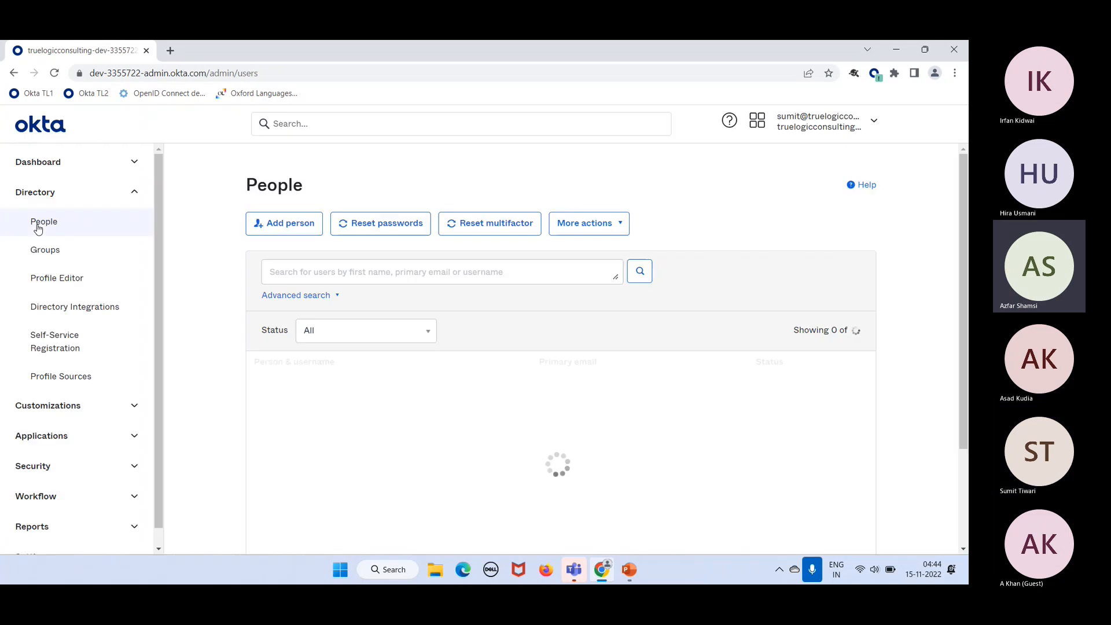
click(284, 464)
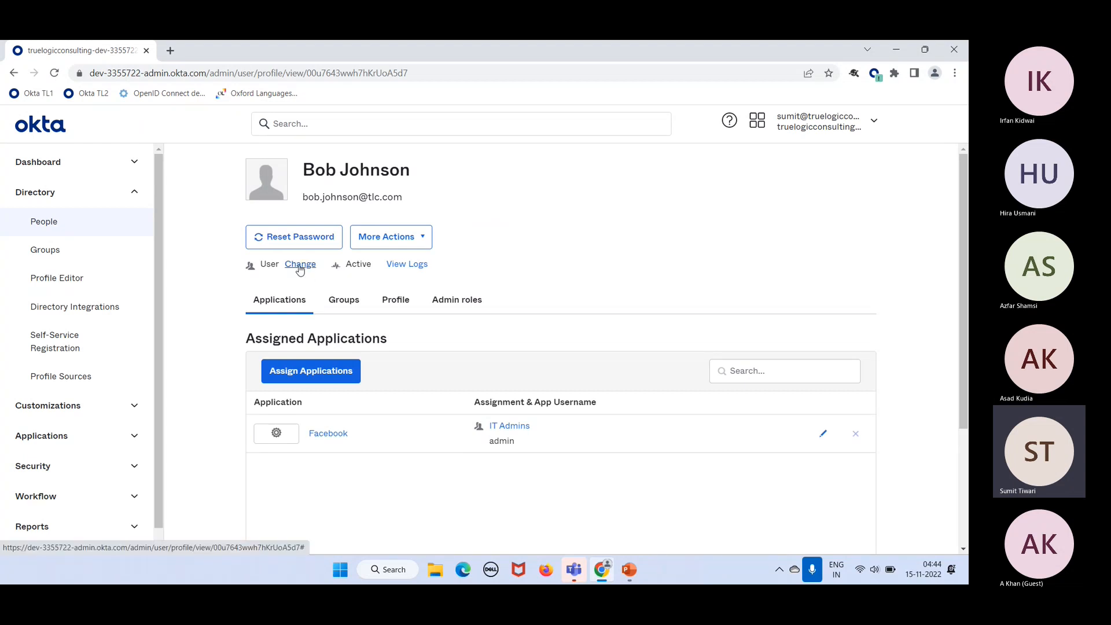
click(300, 266)
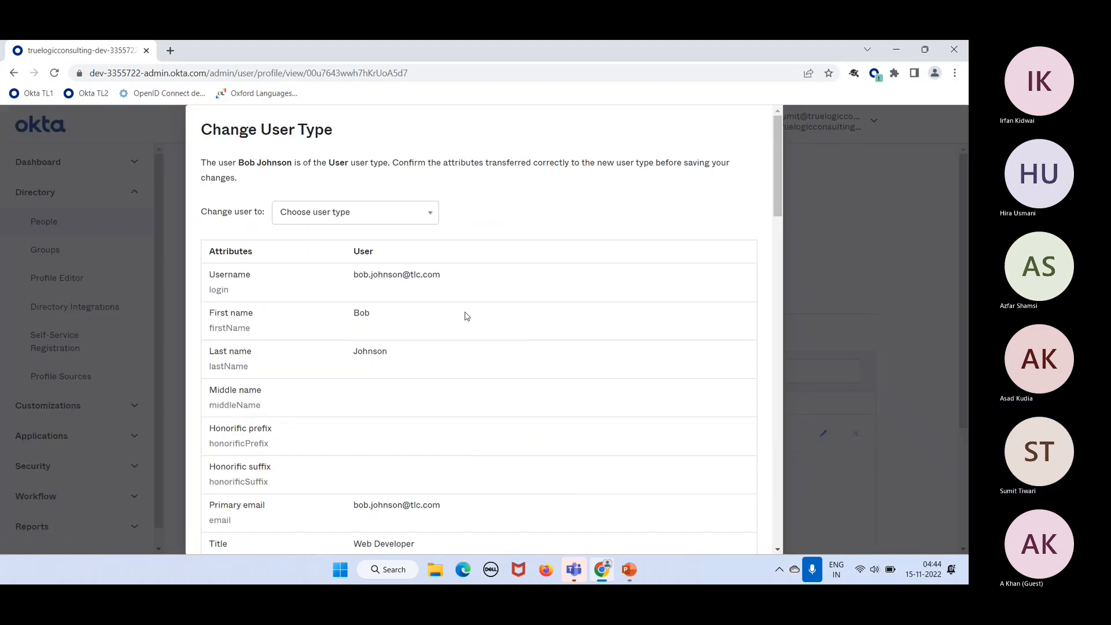
click(397, 212)
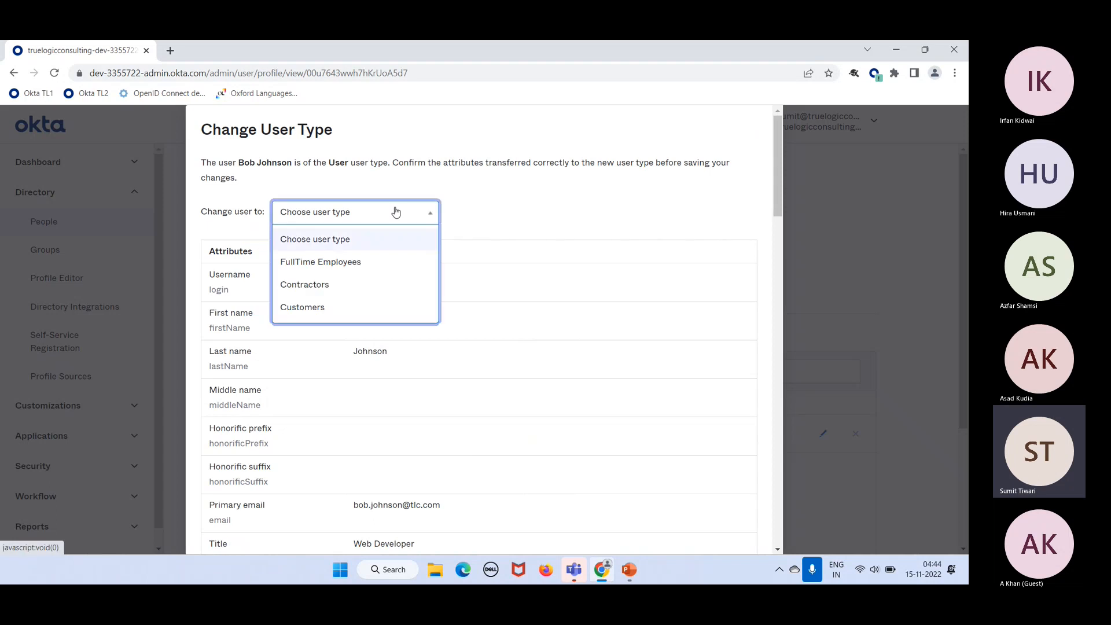
click(307, 318)
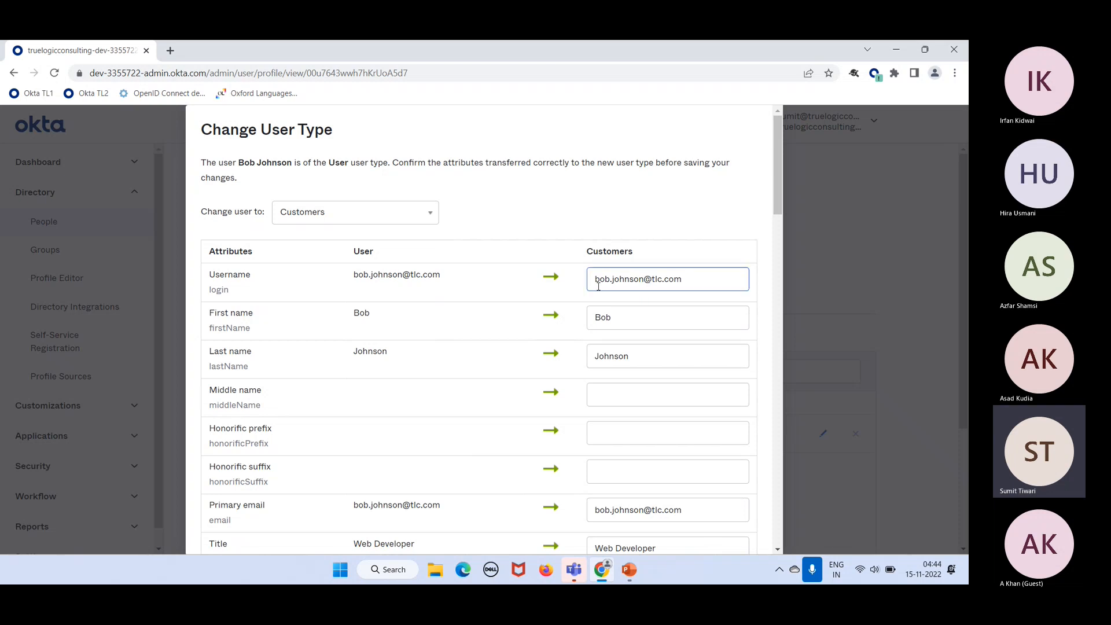
Step: Set the subscription to 'Flexi Plan 1' and apply the change to the Customers type
scroll(539, 375, down, 12)
scroll(539, 375, down, 5)
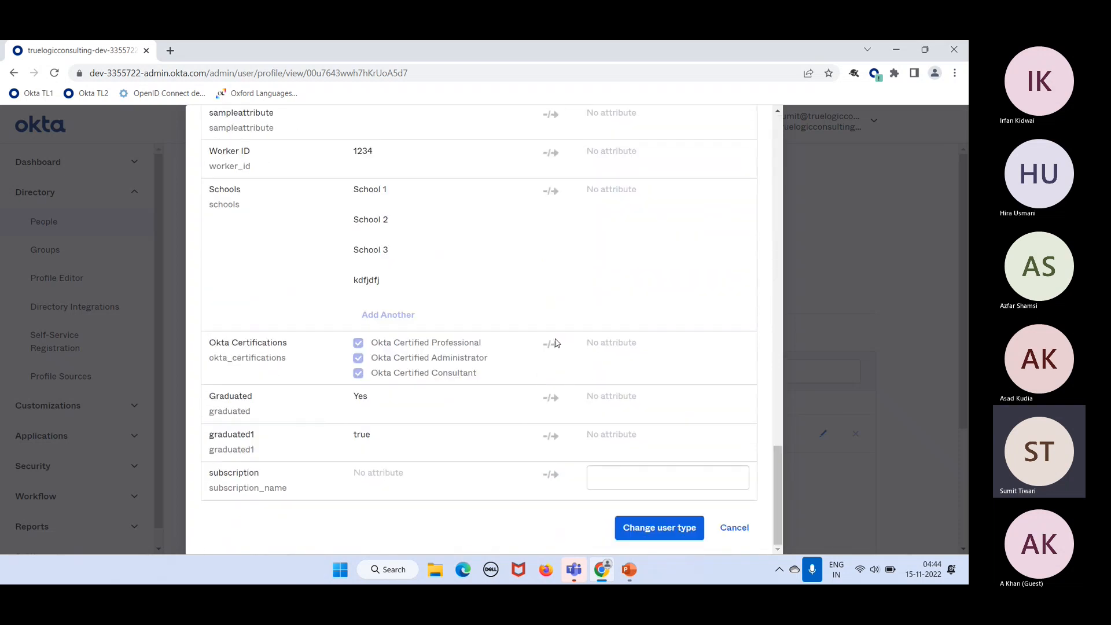
scroll(552, 345, up, 6)
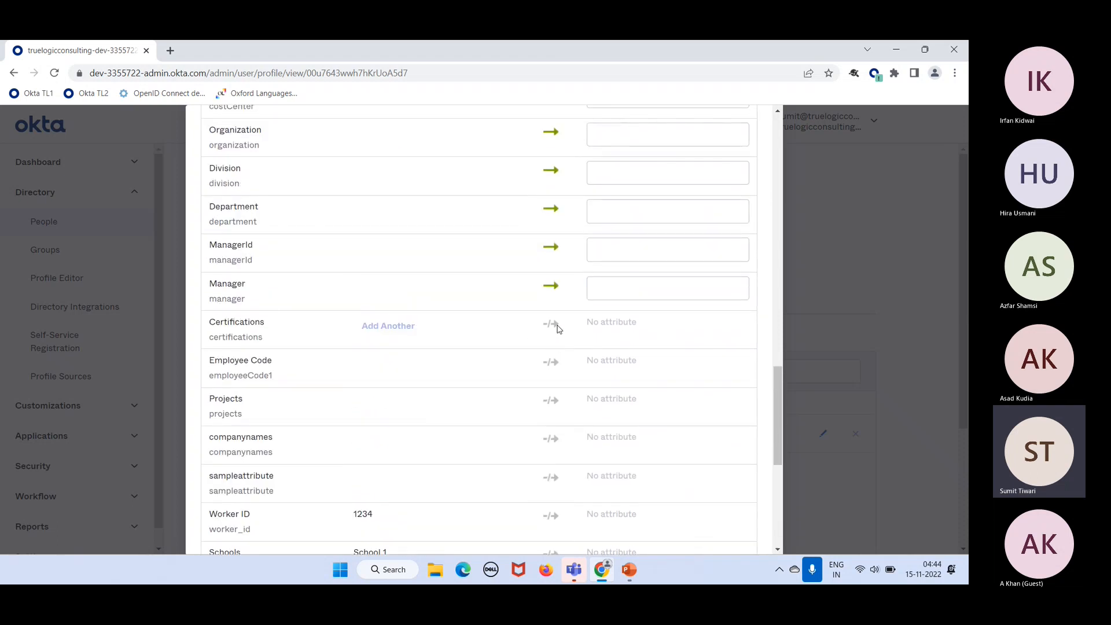
scroll(639, 439, down, 6)
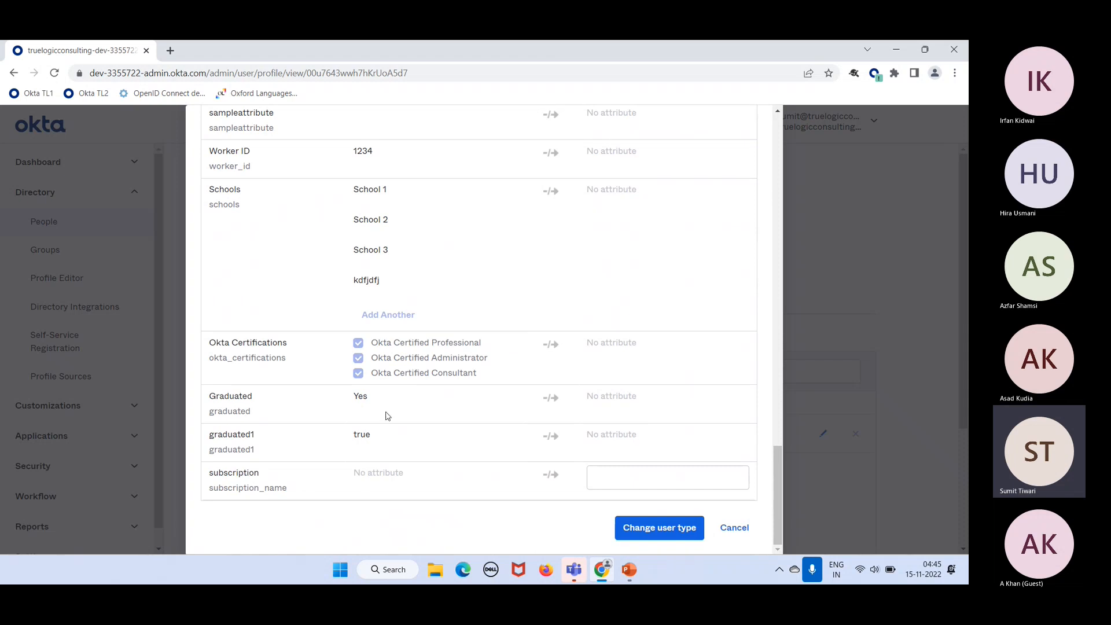
click(633, 476)
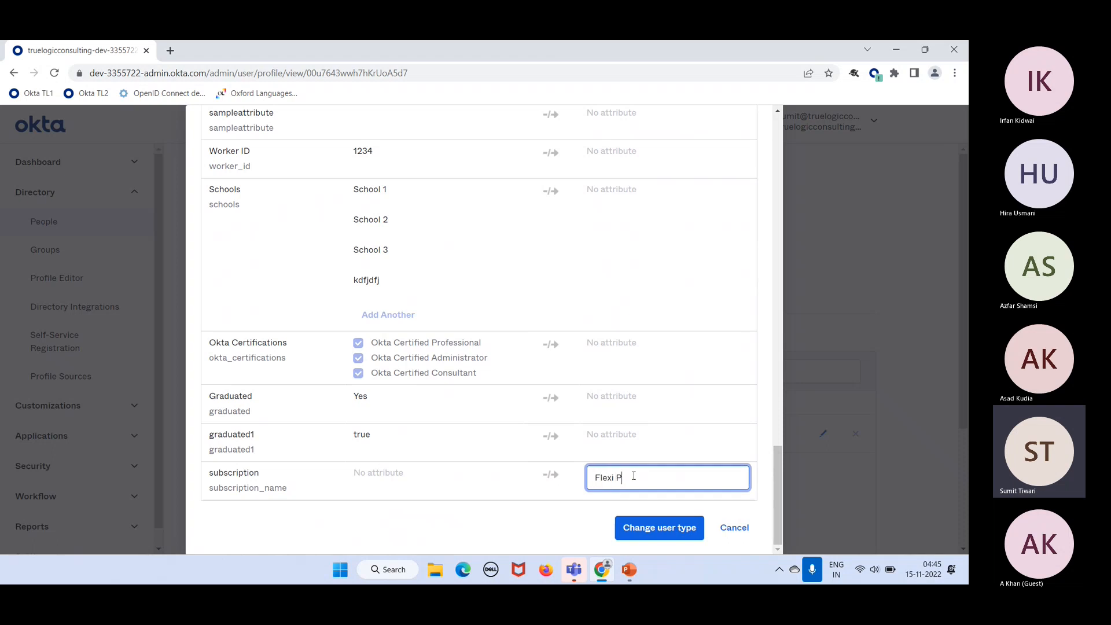
text(1)
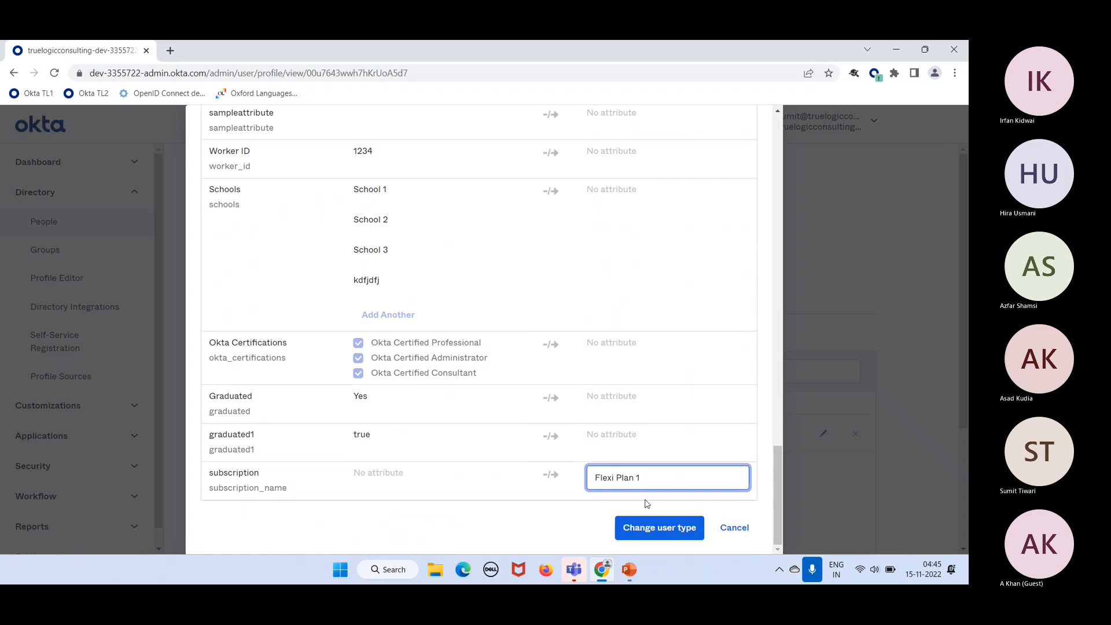
click(652, 530)
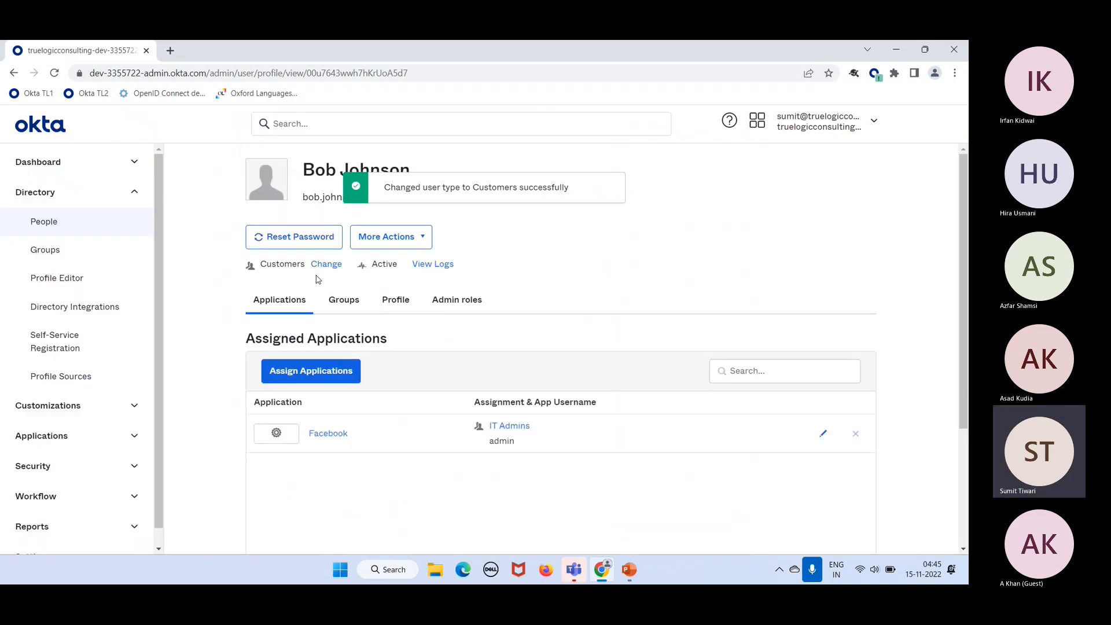
Step: View the Profile attributes and check that subscription reads 'Flexi Plan 1'
click(396, 299)
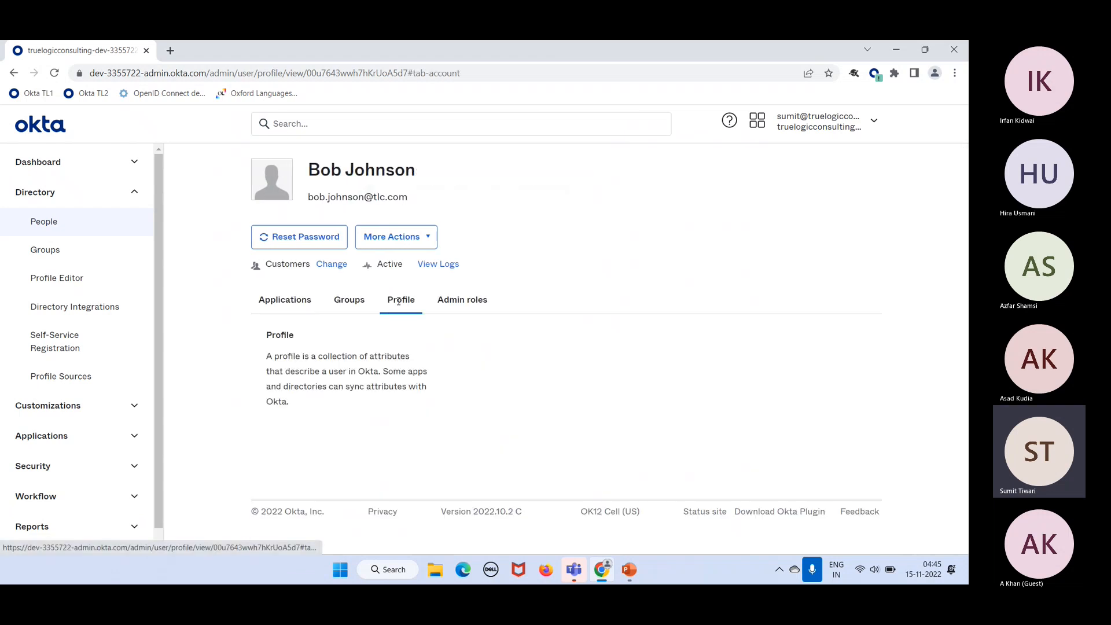
scroll(484, 362, down, 15)
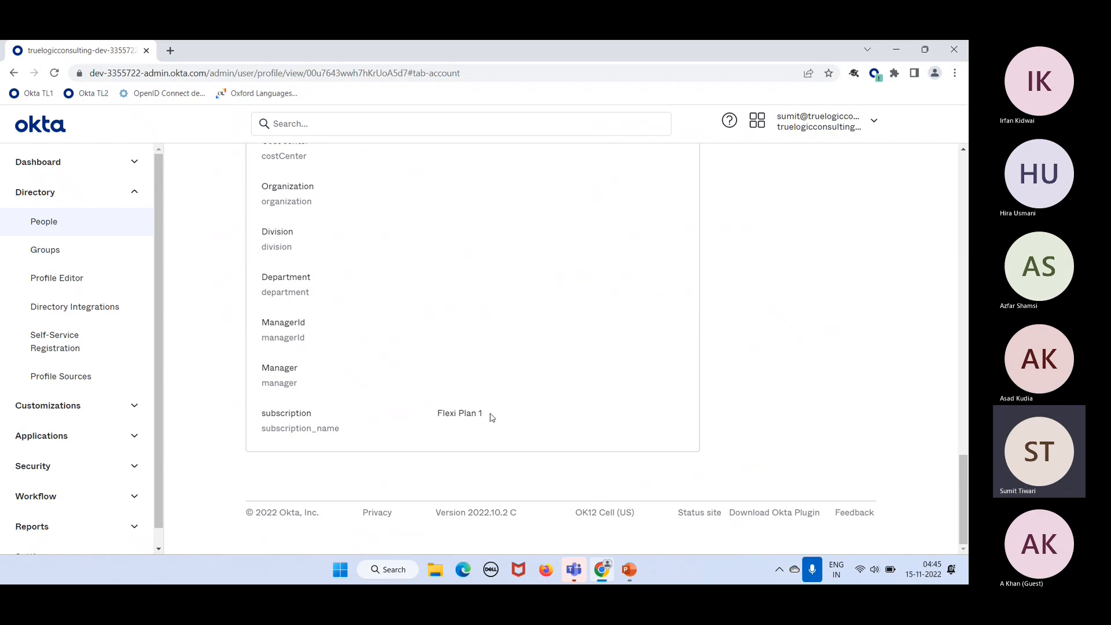
drag(492, 418, 430, 416)
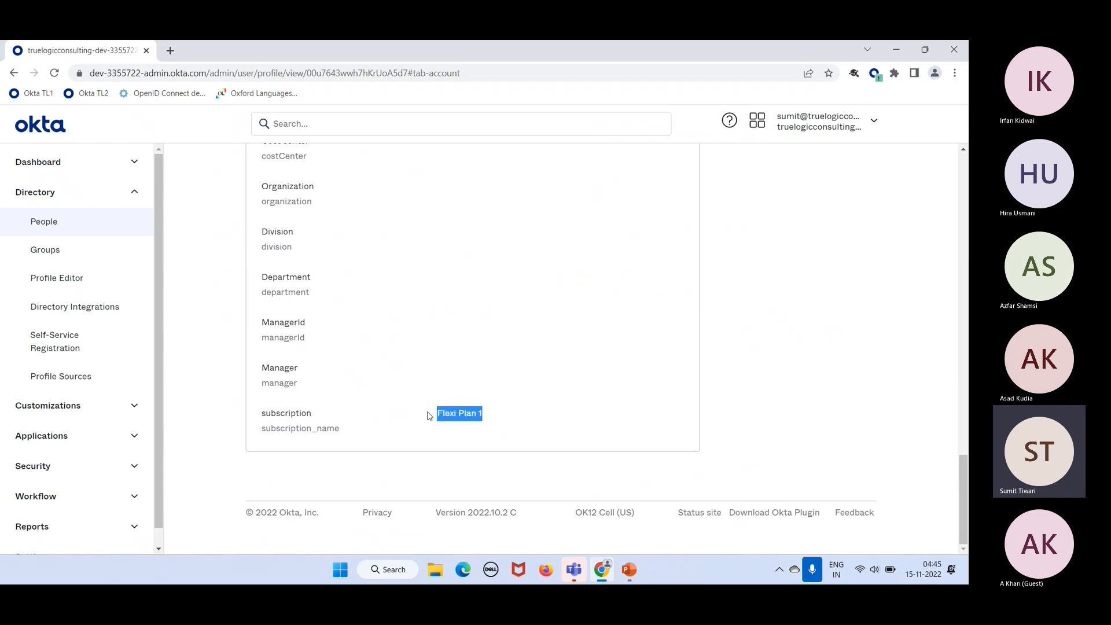
click(478, 192)
scroll(478, 192, up, 10)
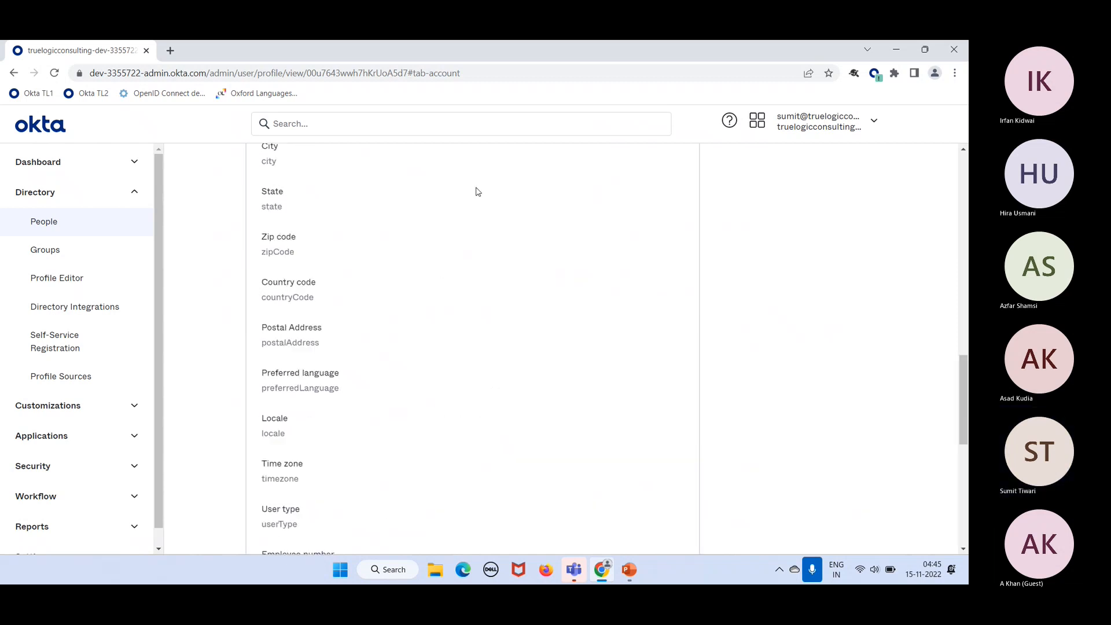
scroll(478, 191, up, 5)
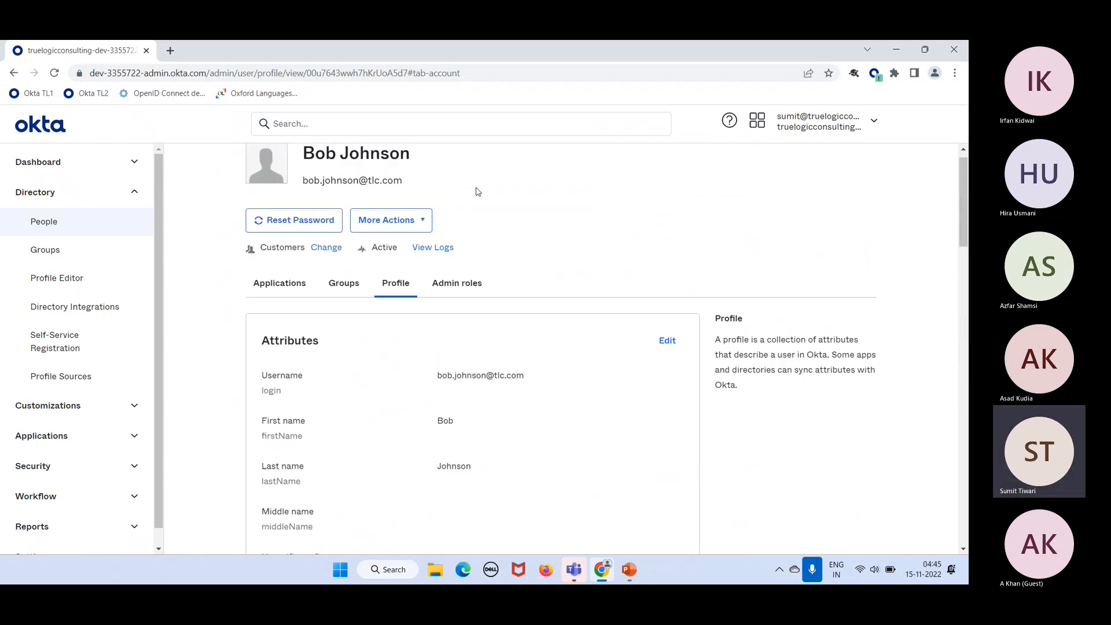
Step: Add a 'Customer group' rule with the expression customers.subscription_name=="Flexi Pla…"
click(67, 258)
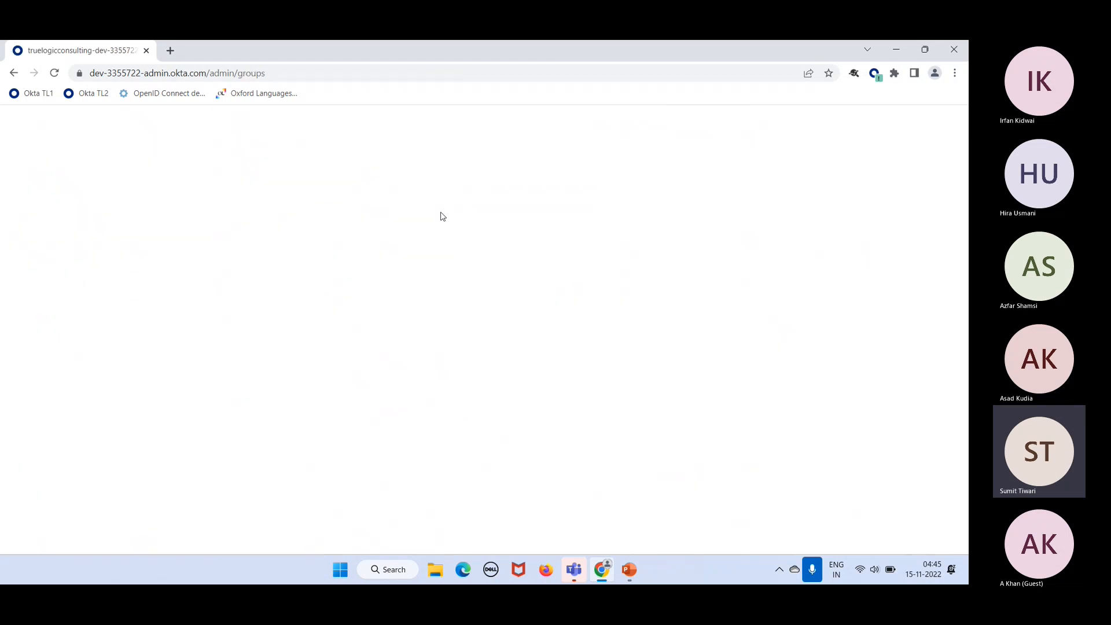
click(299, 226)
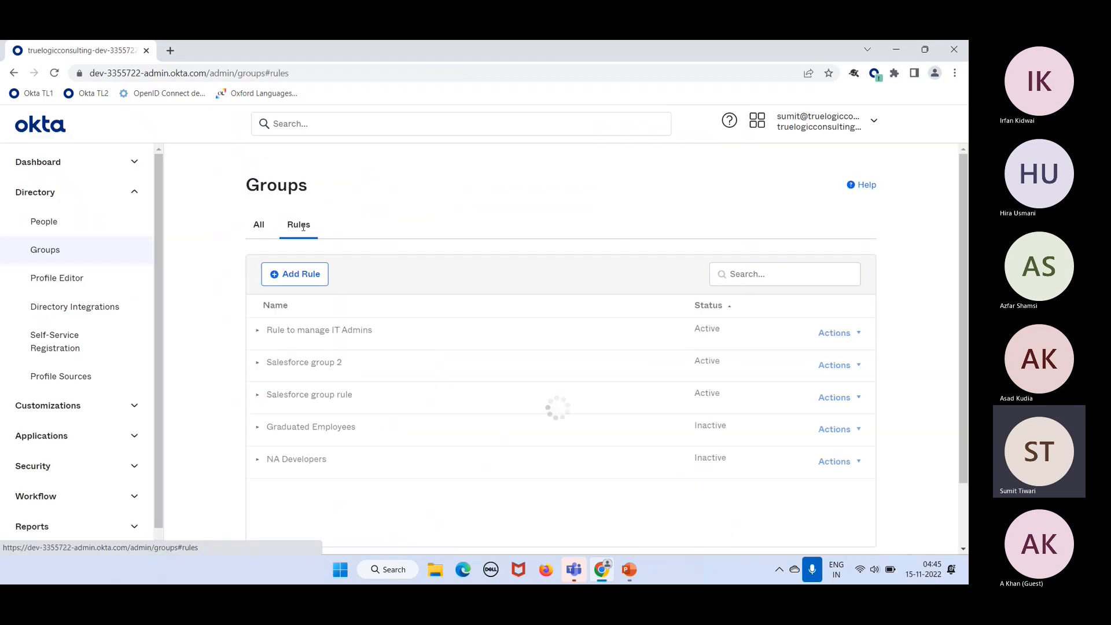
click(306, 272)
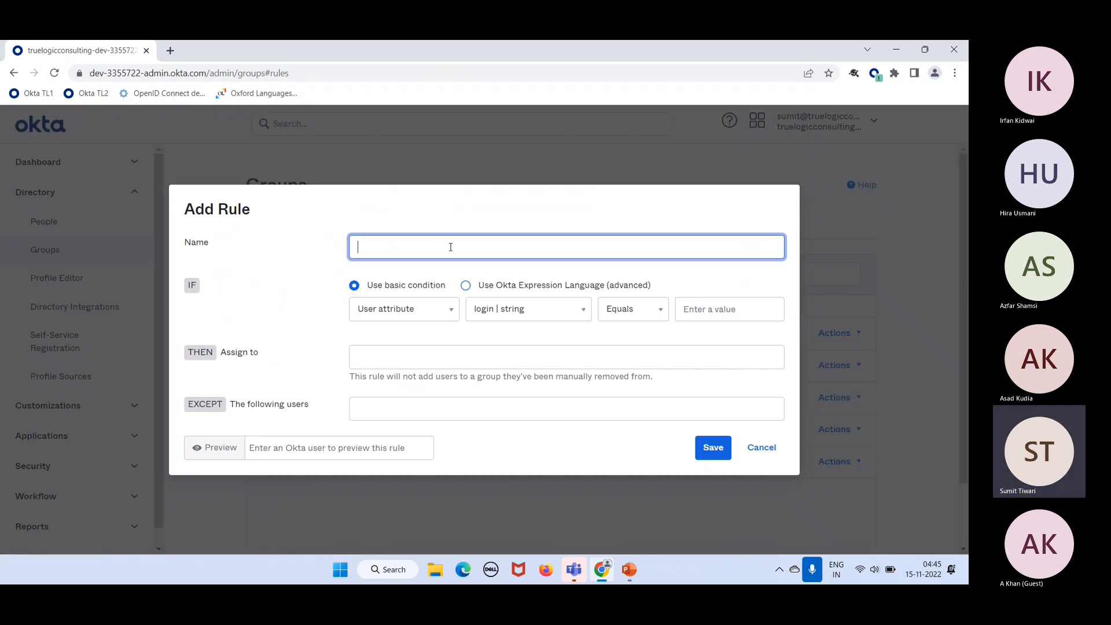
text(Customer group rule)
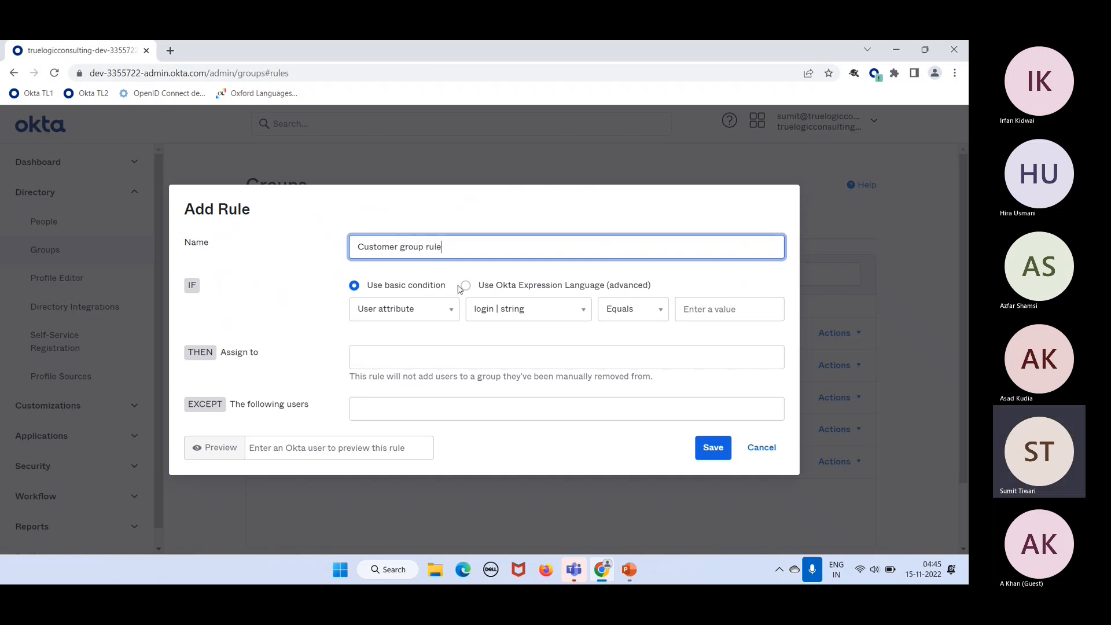
click(465, 285)
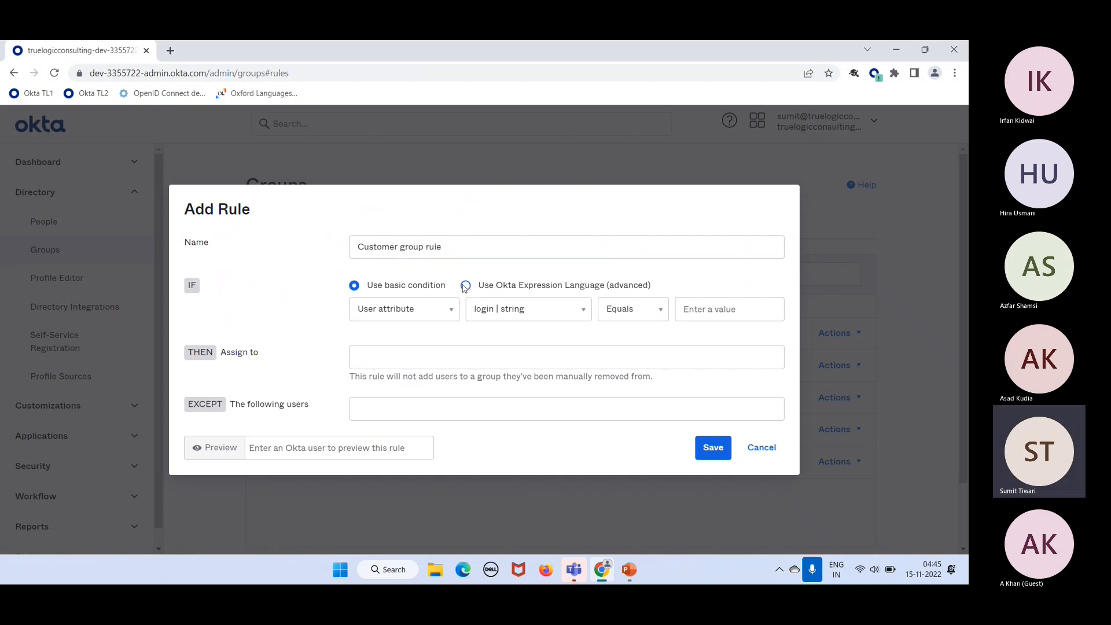
click(409, 296)
text(cus)
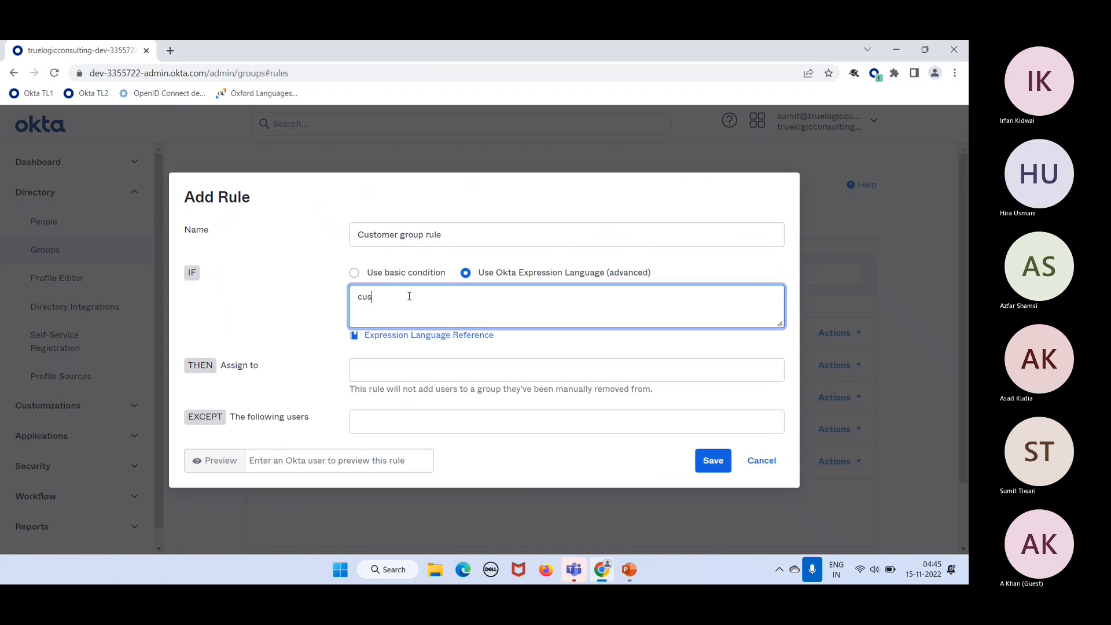
text(tomers.)
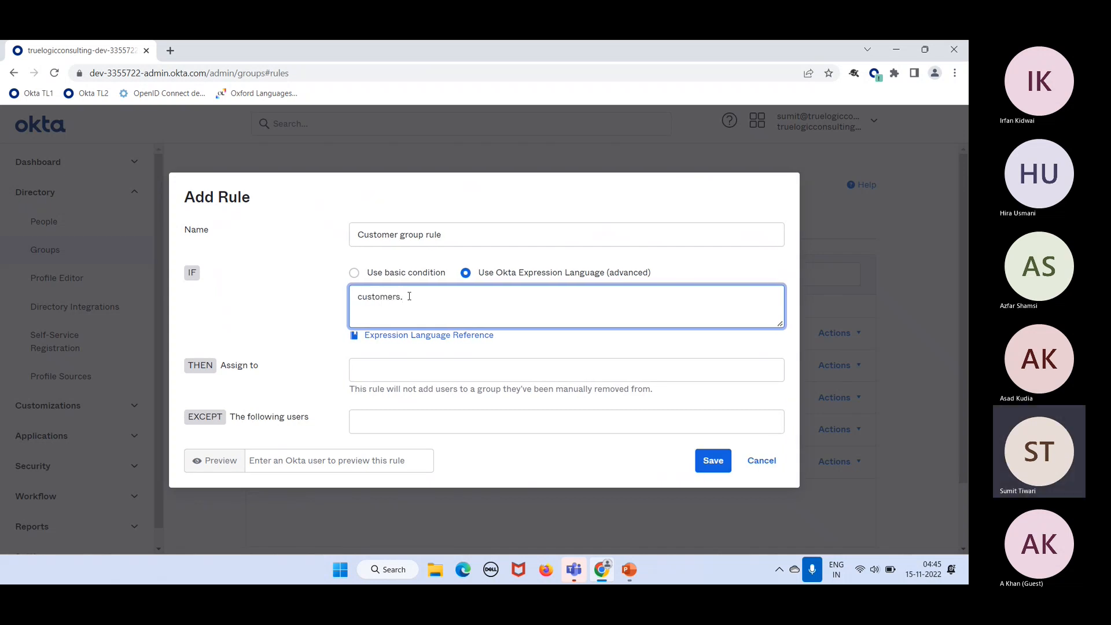
text(subscription_name)
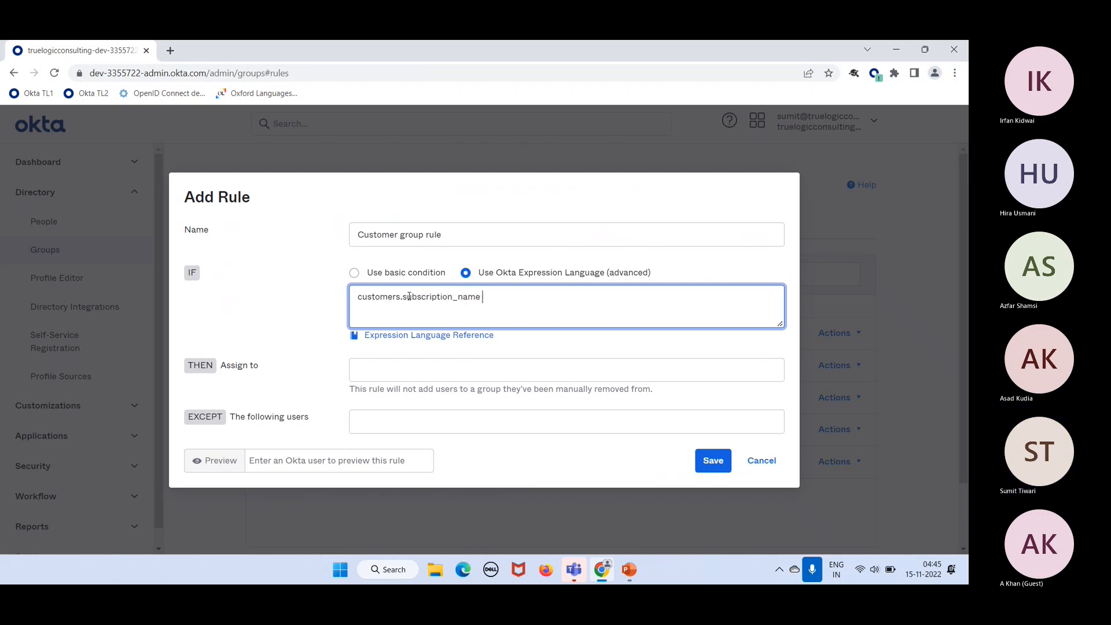
text(==")
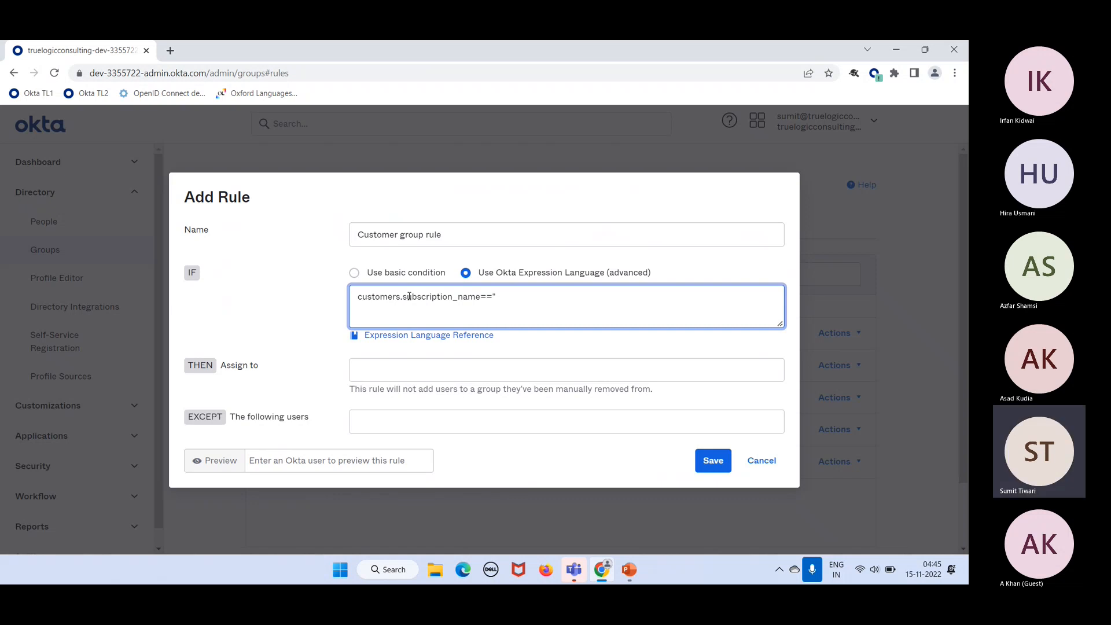
text(Flexi Plan 1")
Step: Assign the rule to Sample Group to Push and try to save it
click(382, 373)
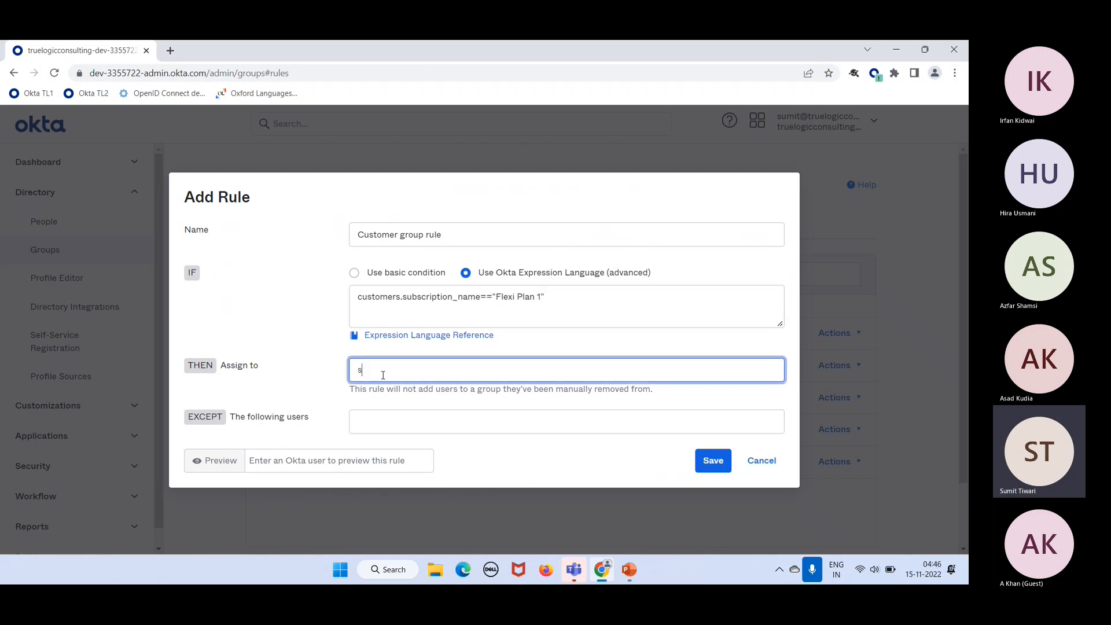
text(s)
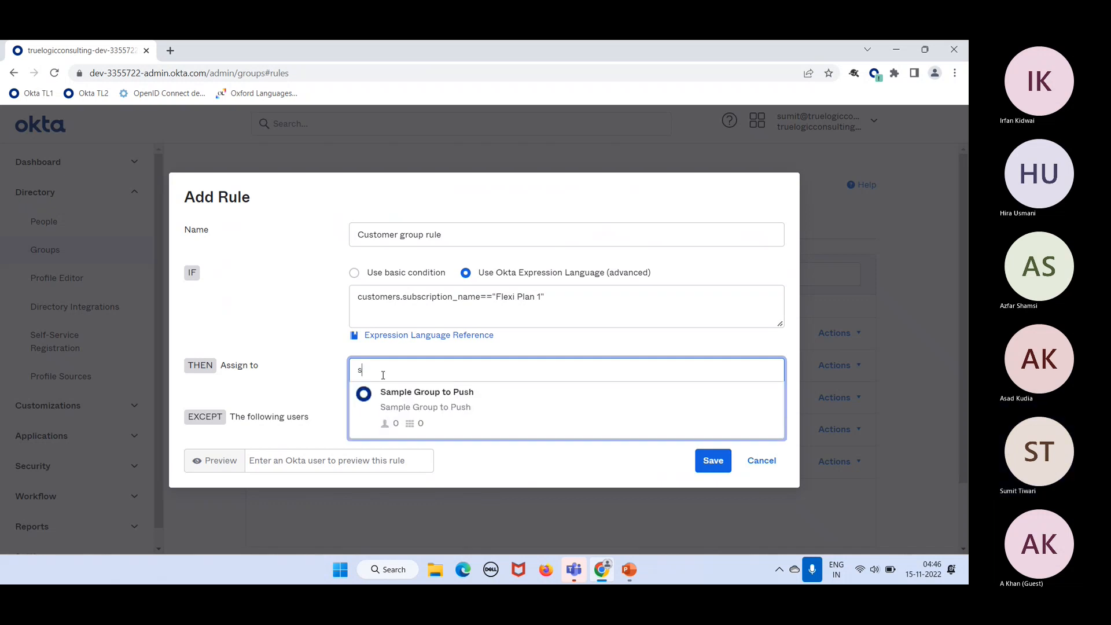
click(460, 384)
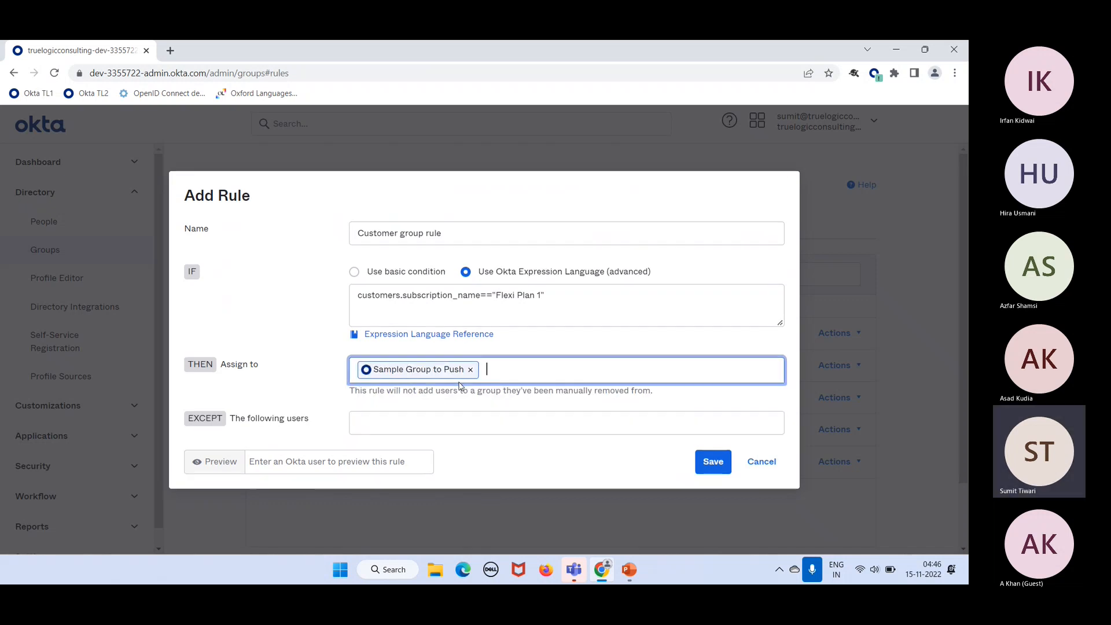
click(713, 461)
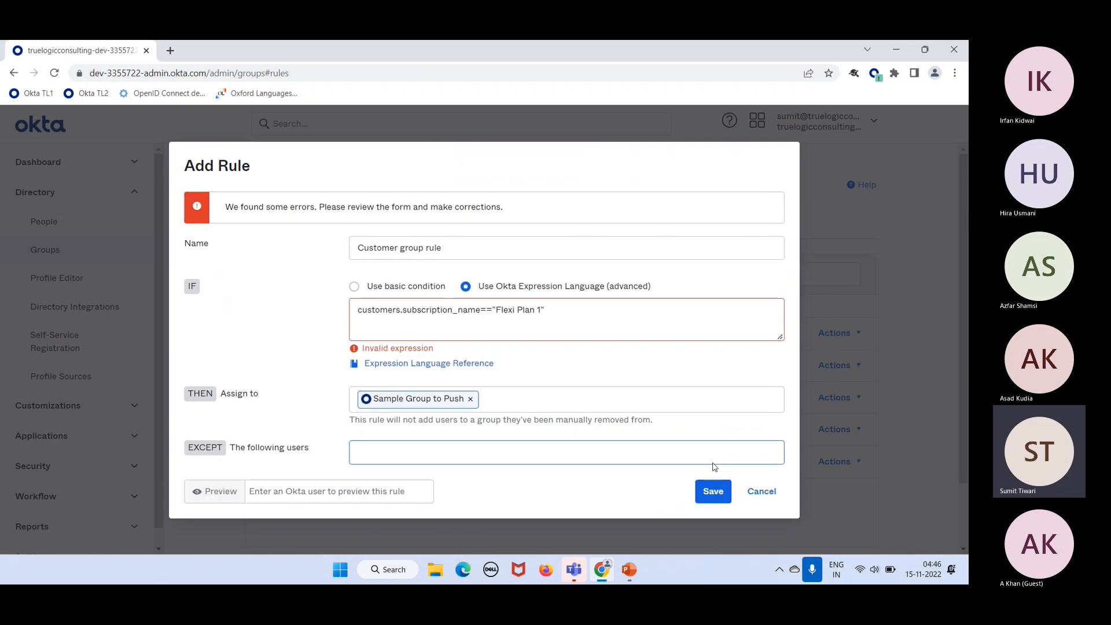
drag(438, 349, 331, 346)
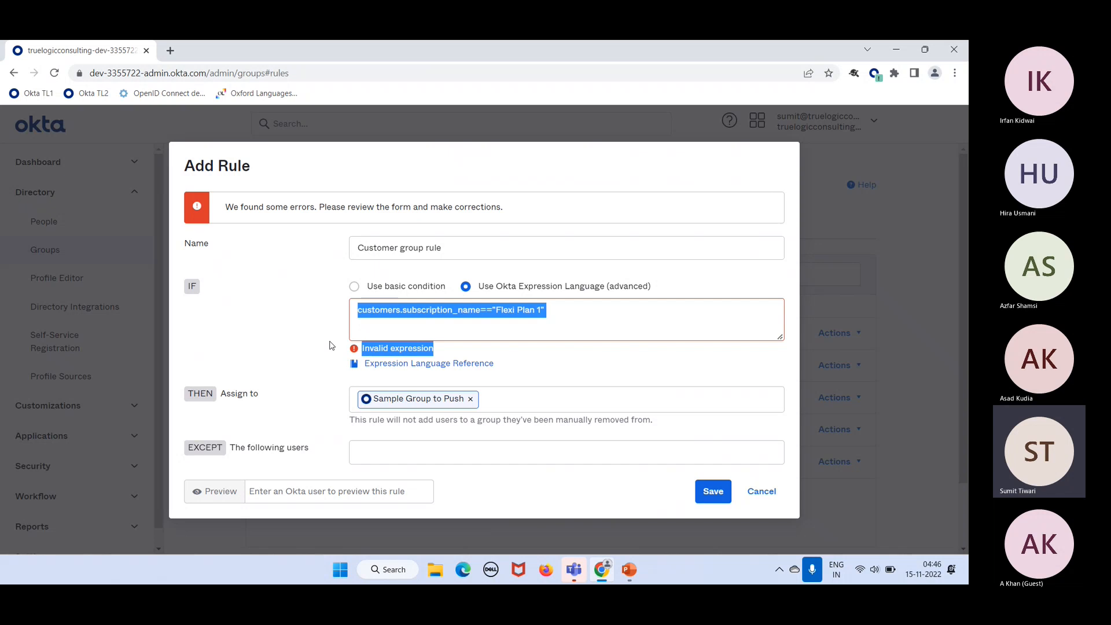
double_click(393, 311)
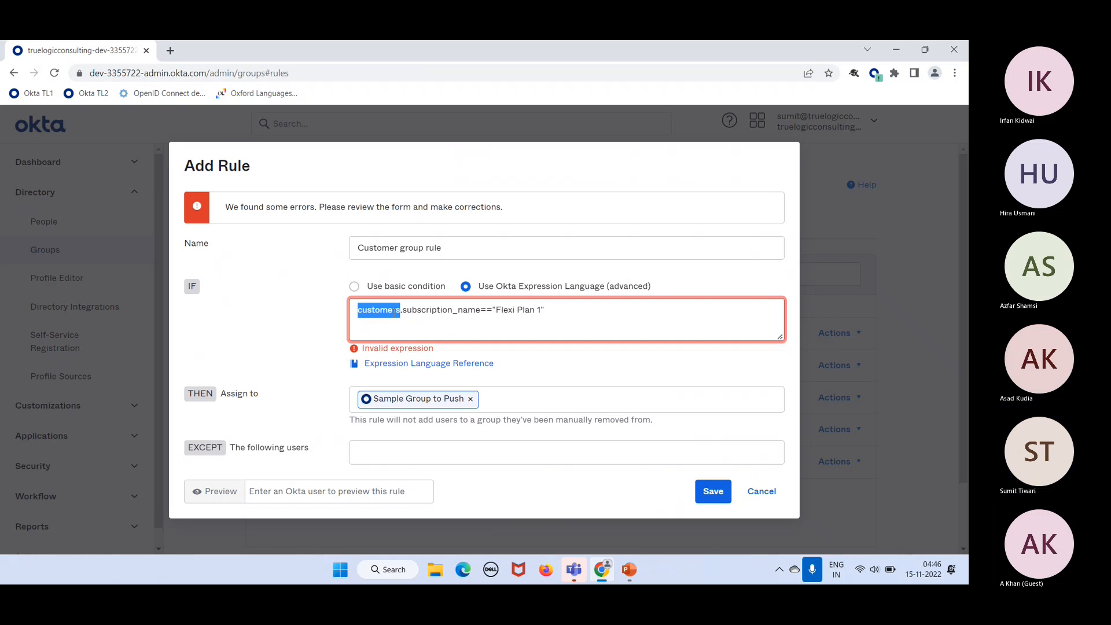
Step: Cancel the Add Rule dialog so the Customer group rule is not saved
click(770, 499)
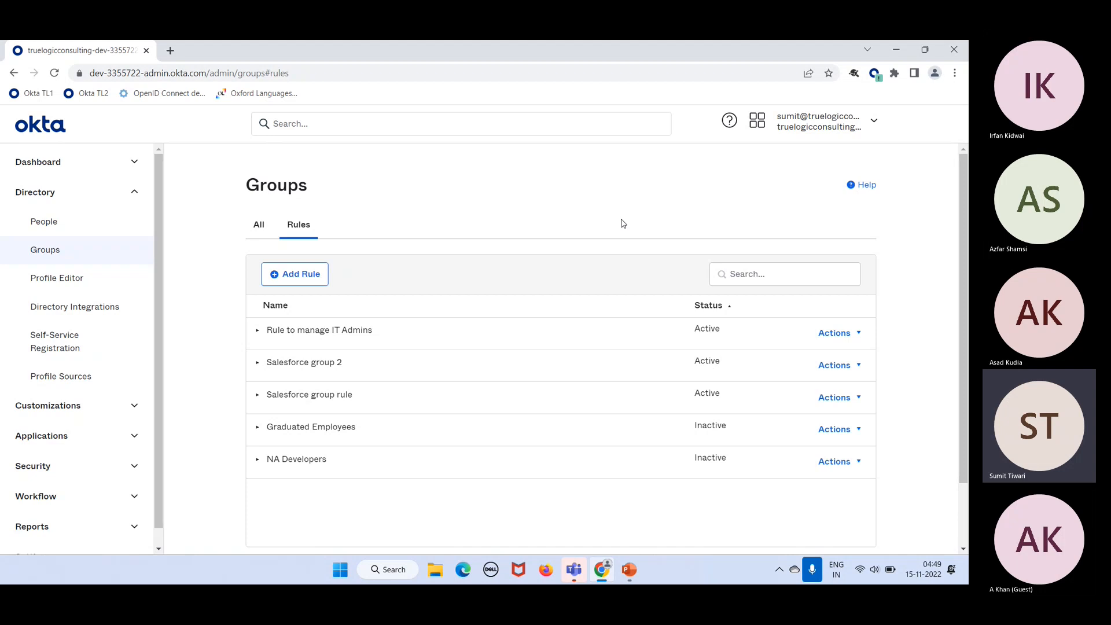
Step: Launch Oracle VM VirtualBox from a Start search for 'oracle', dismiss the update notice, and reposition its window
click(339, 577)
text(oracle)
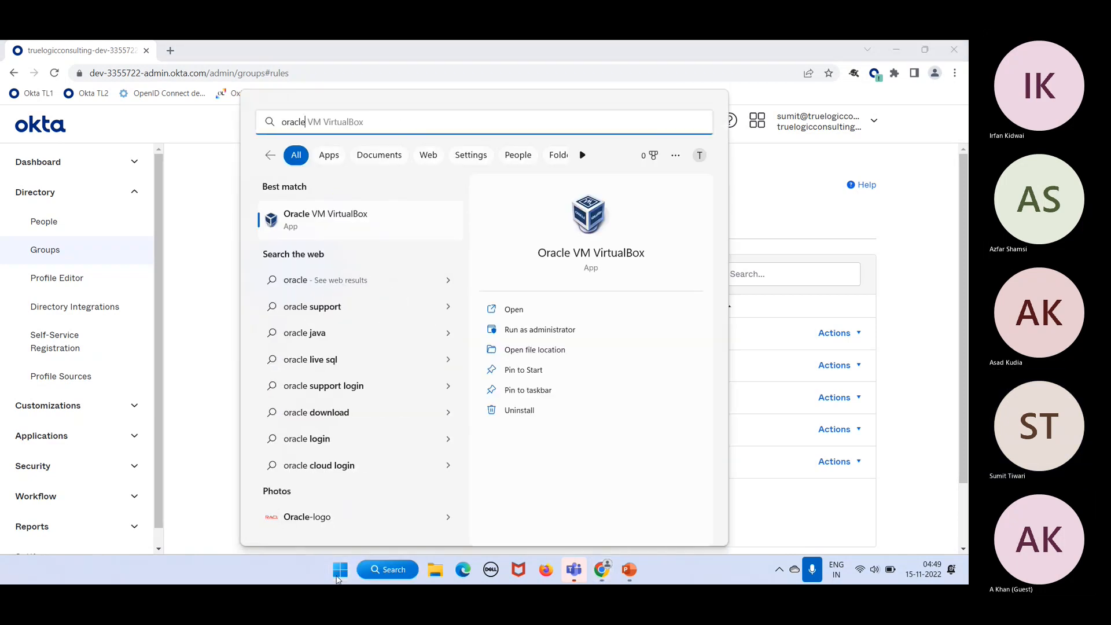
click(339, 579)
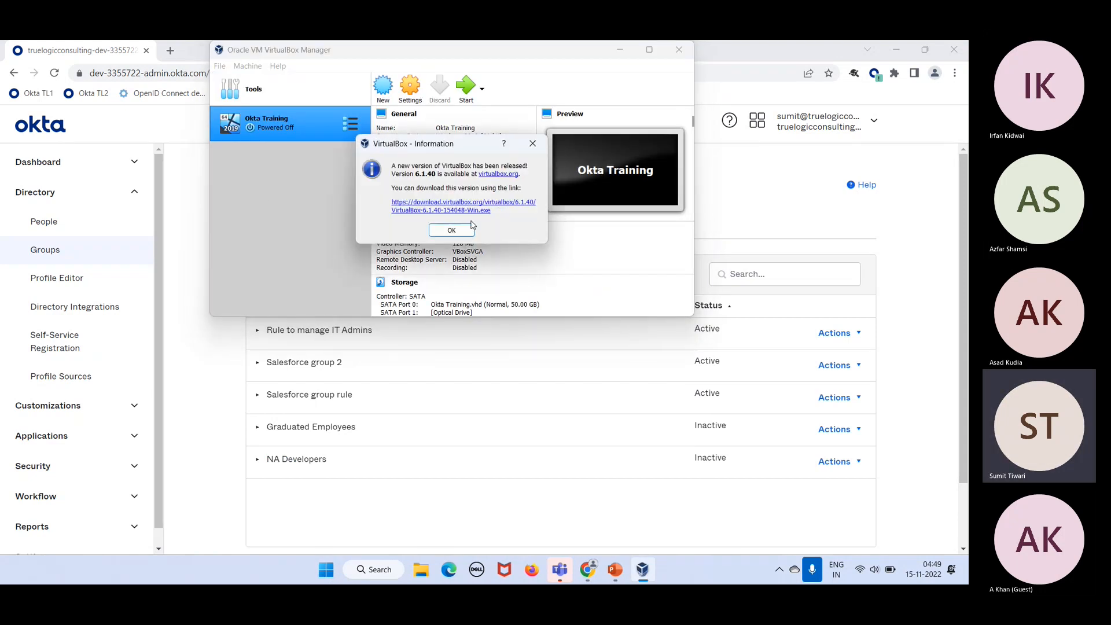
click(462, 236)
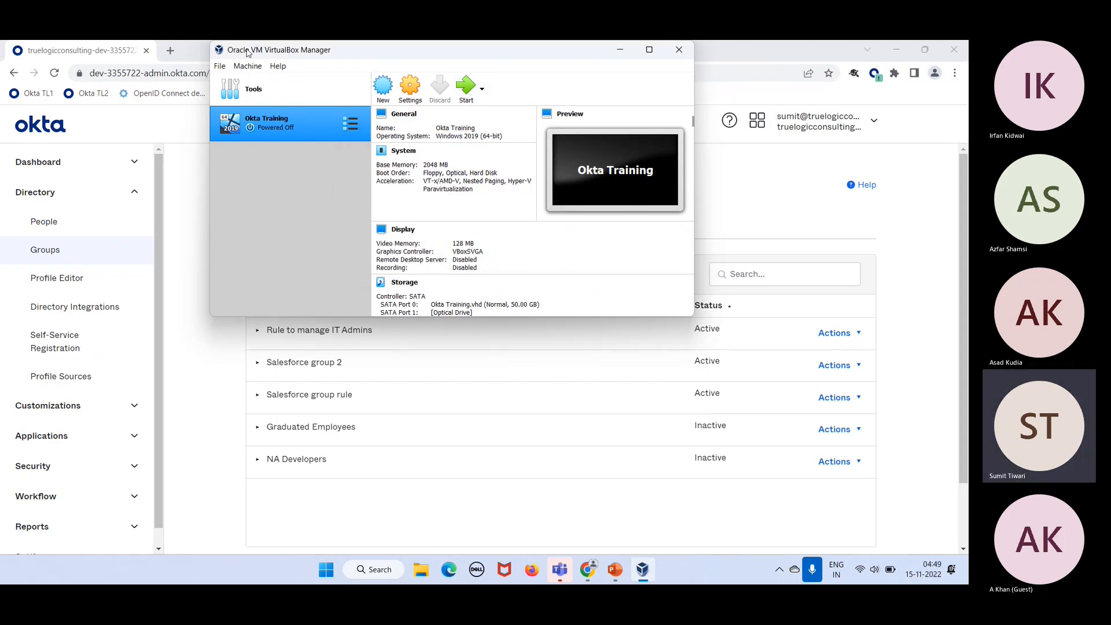
drag(247, 53, 302, 149)
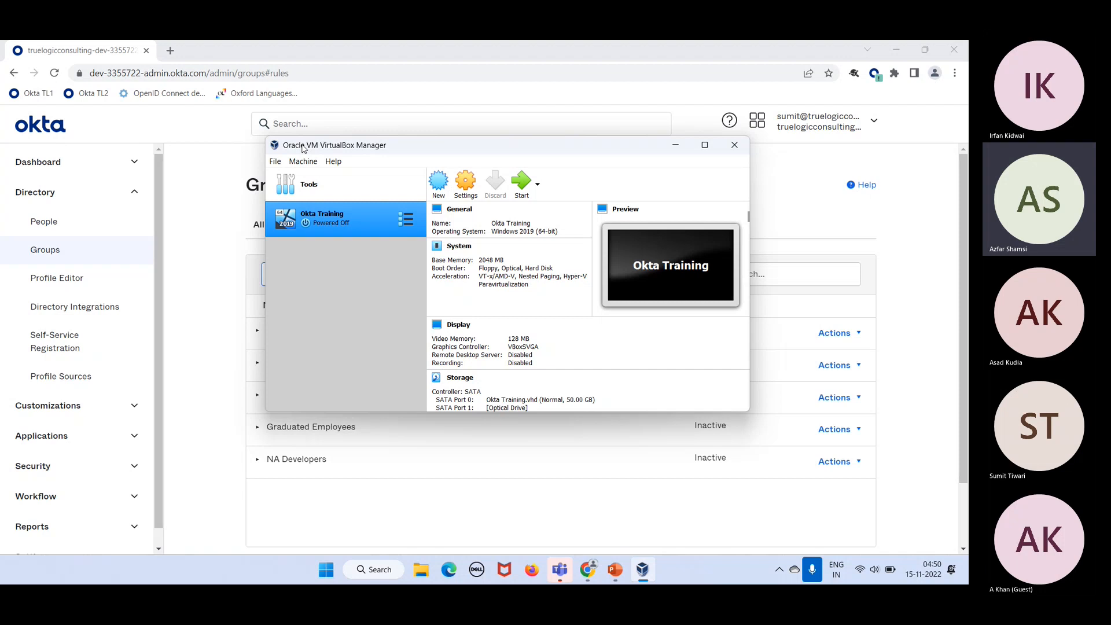
click(441, 189)
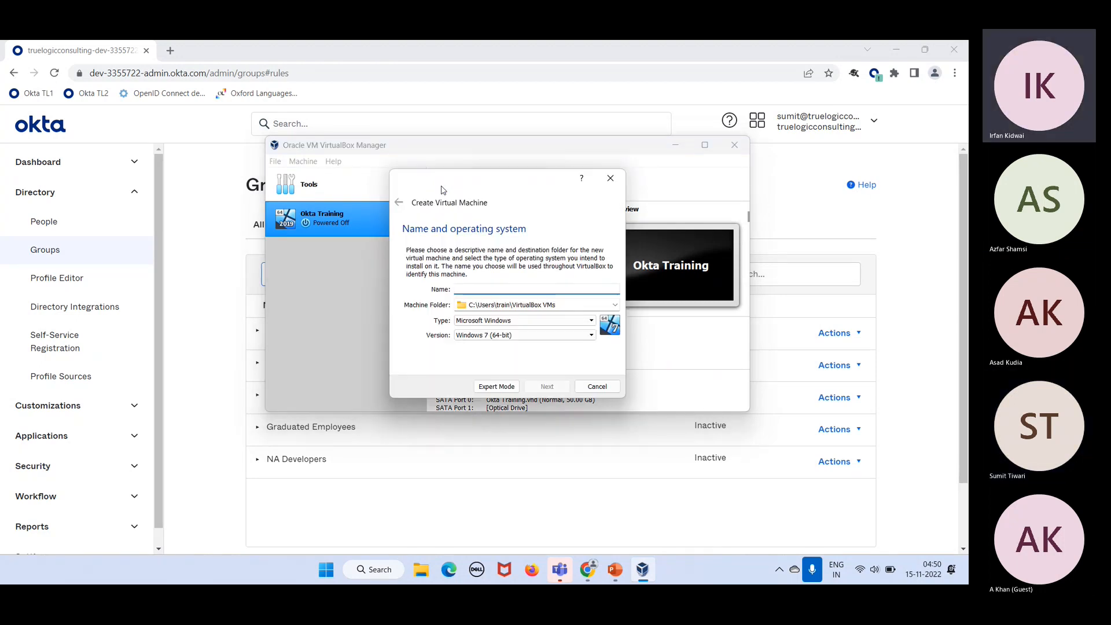
click(618, 178)
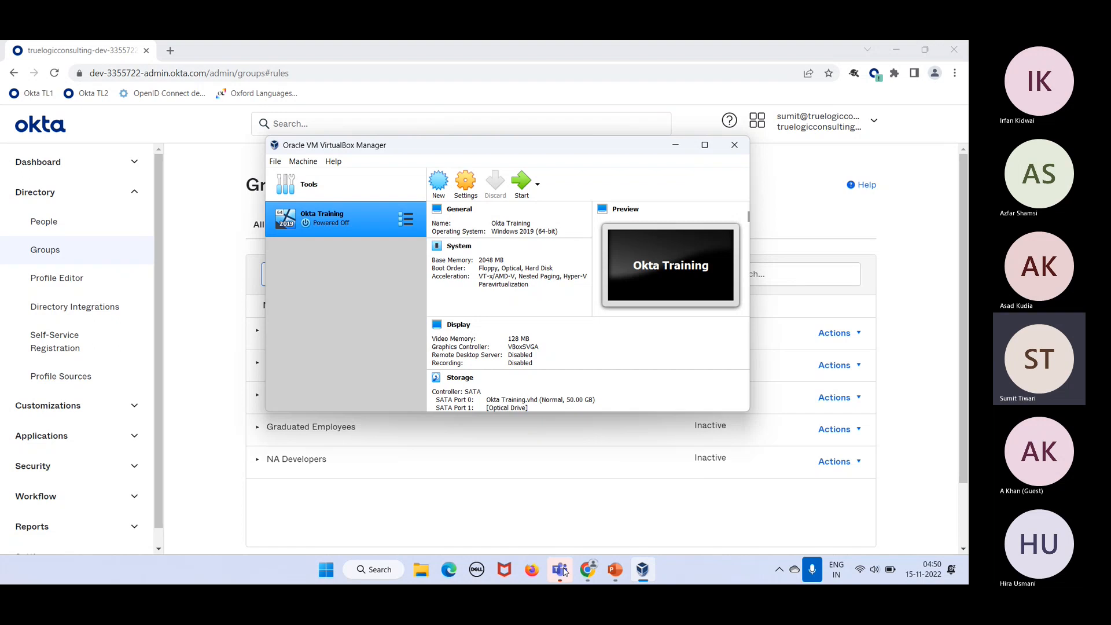
click(560, 570)
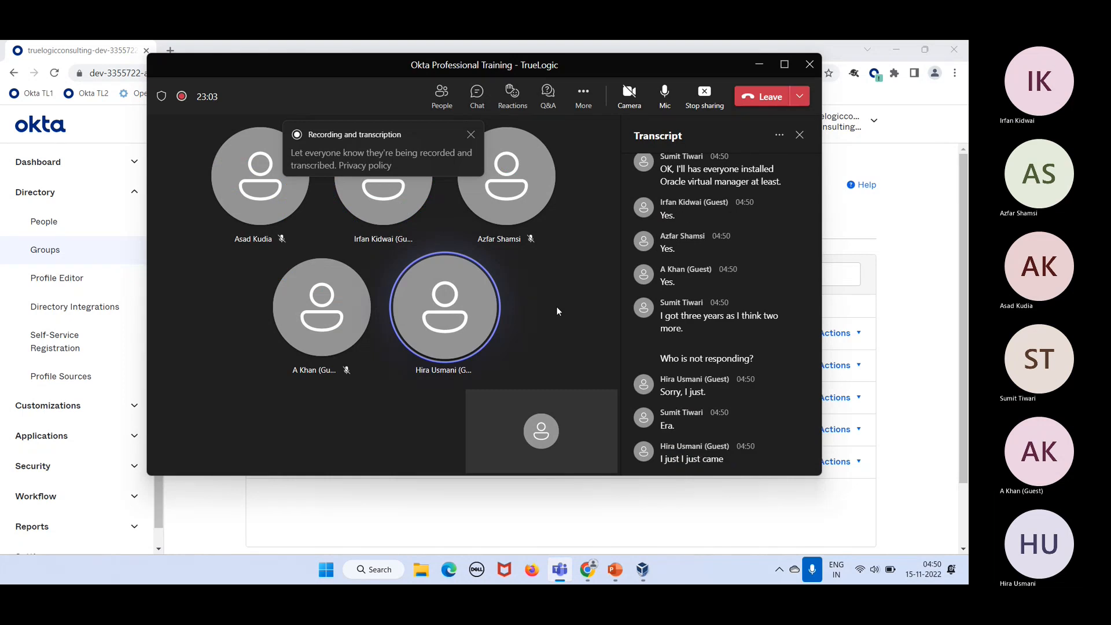
click(474, 136)
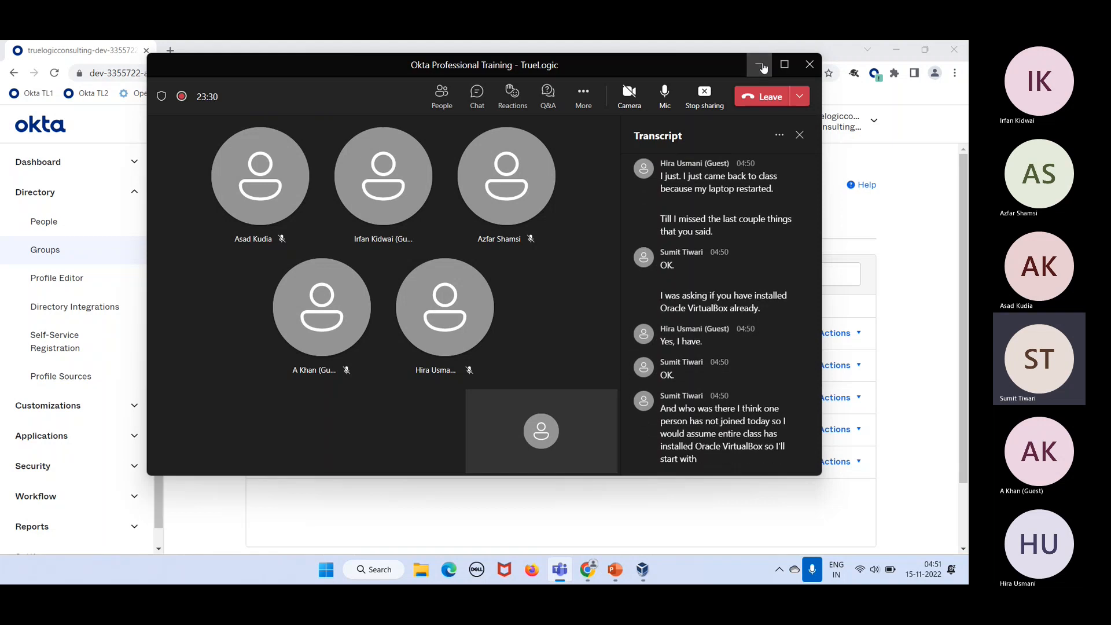
click(760, 65)
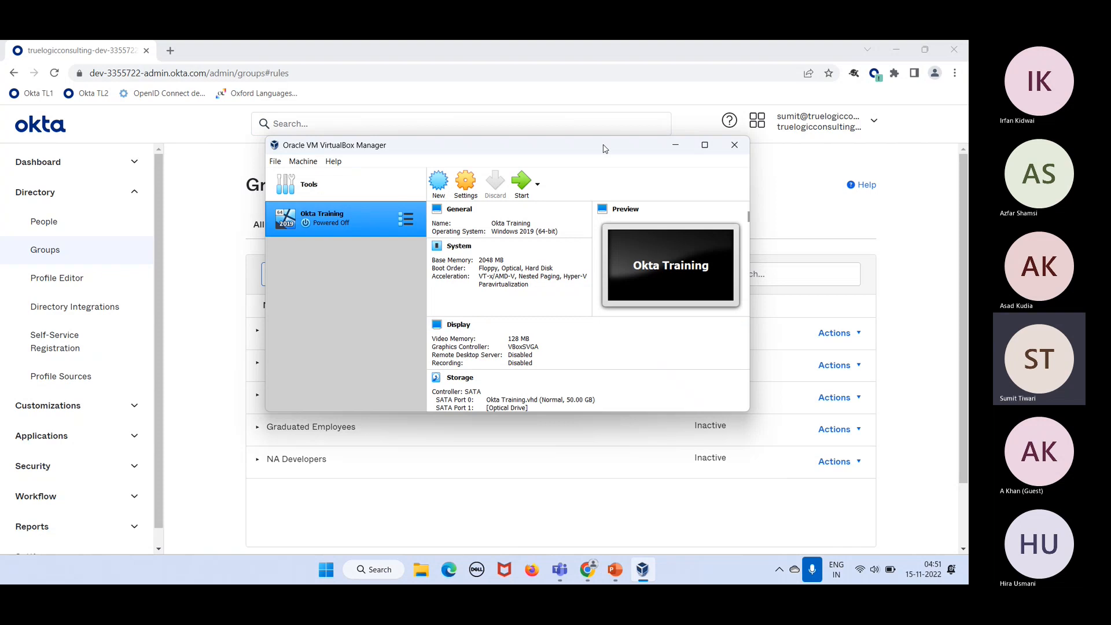
Step: Start a new virtual machine and name it 'Okta Training'
click(439, 184)
text(Okta Training)
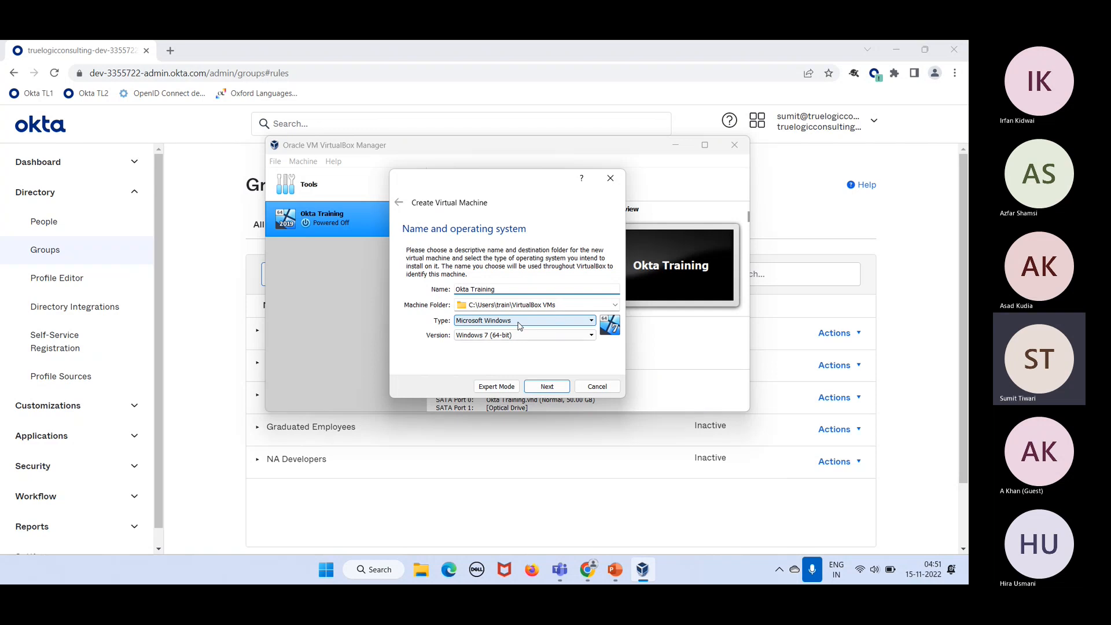
Step: Select Windows 2019 (64-bit) from the Version list
click(528, 337)
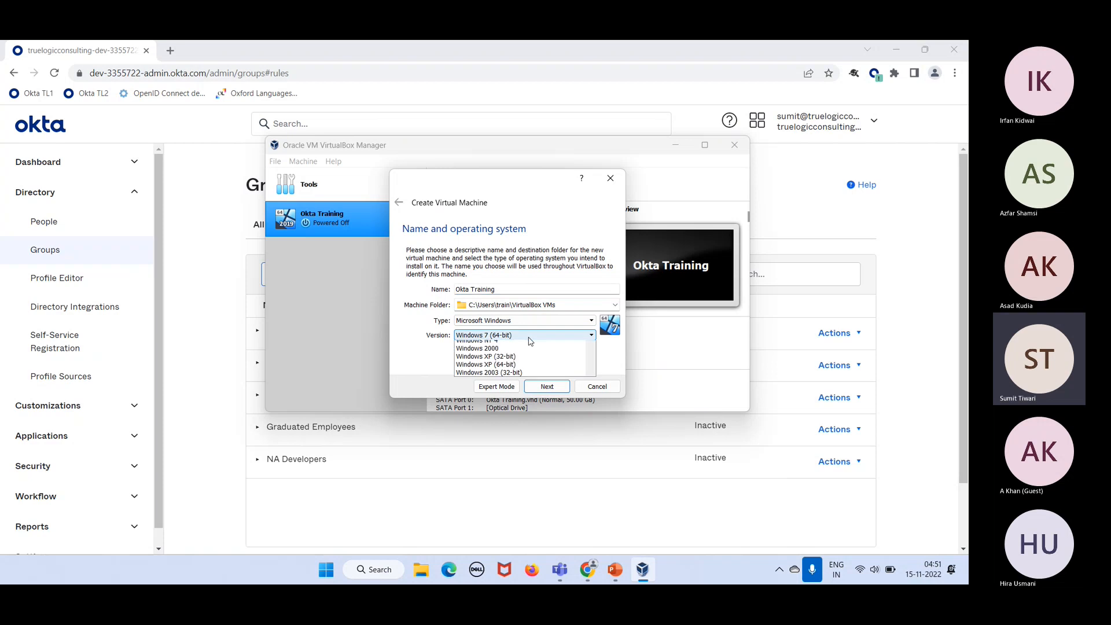
scroll(528, 387, down, 4)
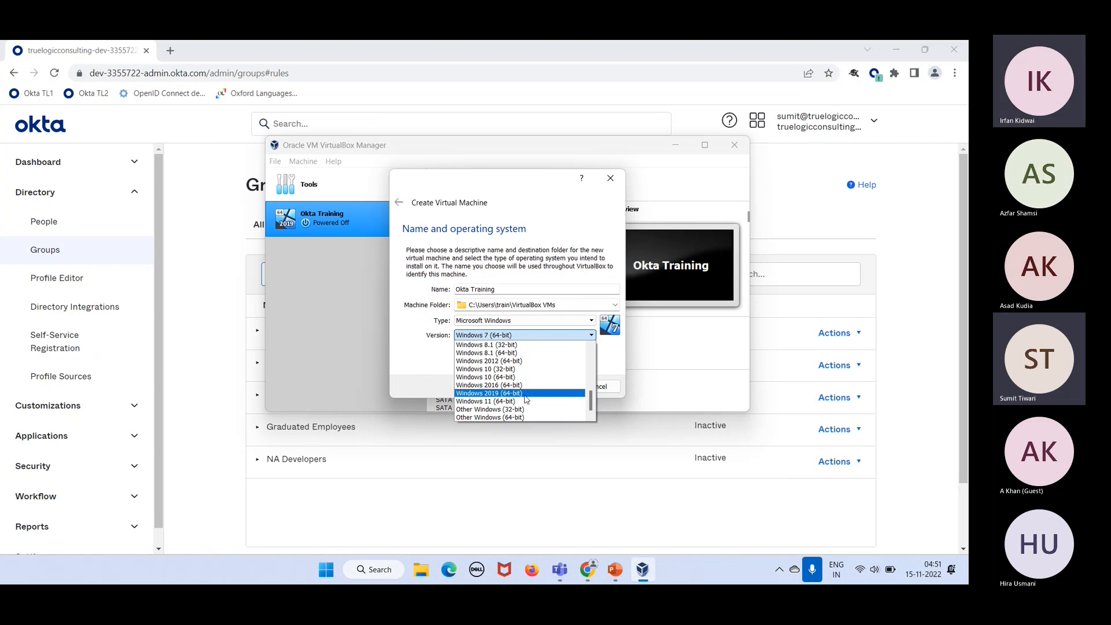
click(526, 394)
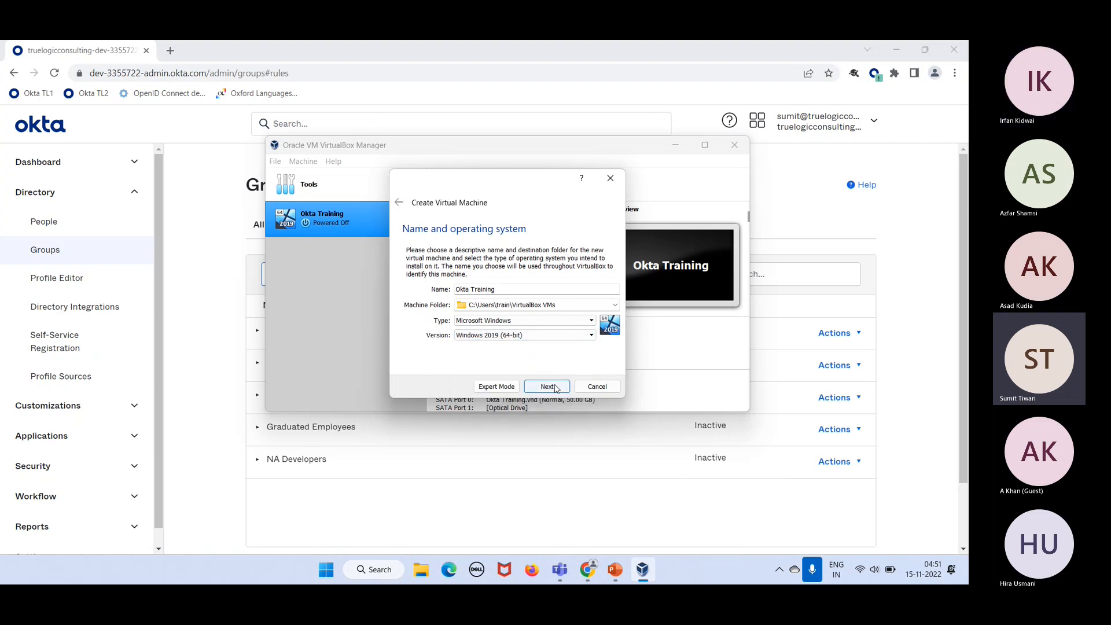
Step: Append '\2019' to the machine folder path to avoid the existing-folder error, then continue to Memory size
click(556, 389)
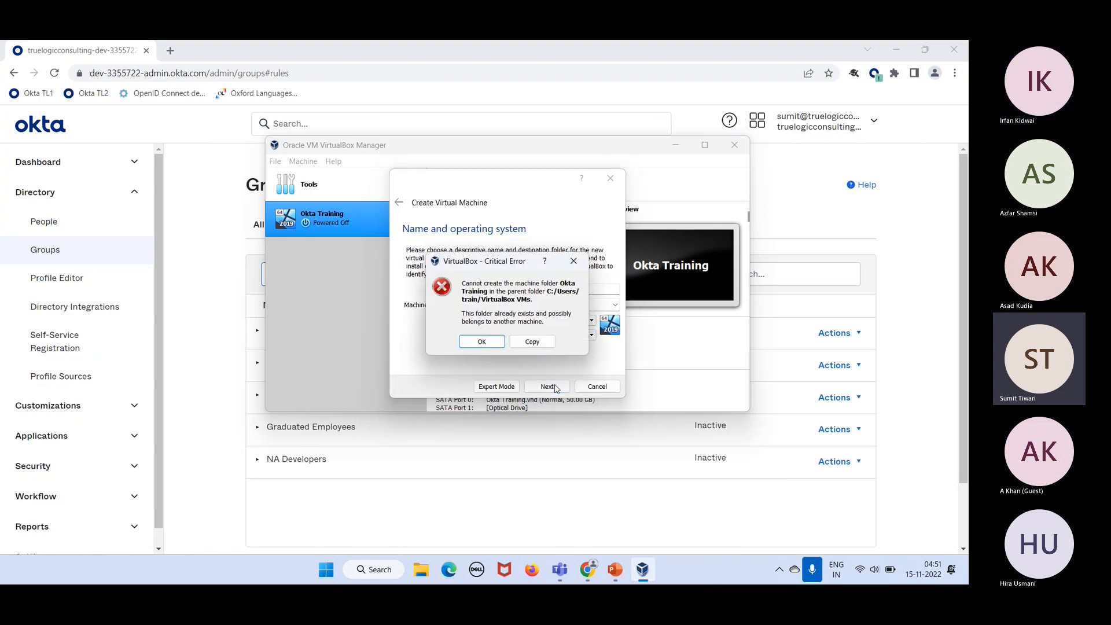
click(482, 342)
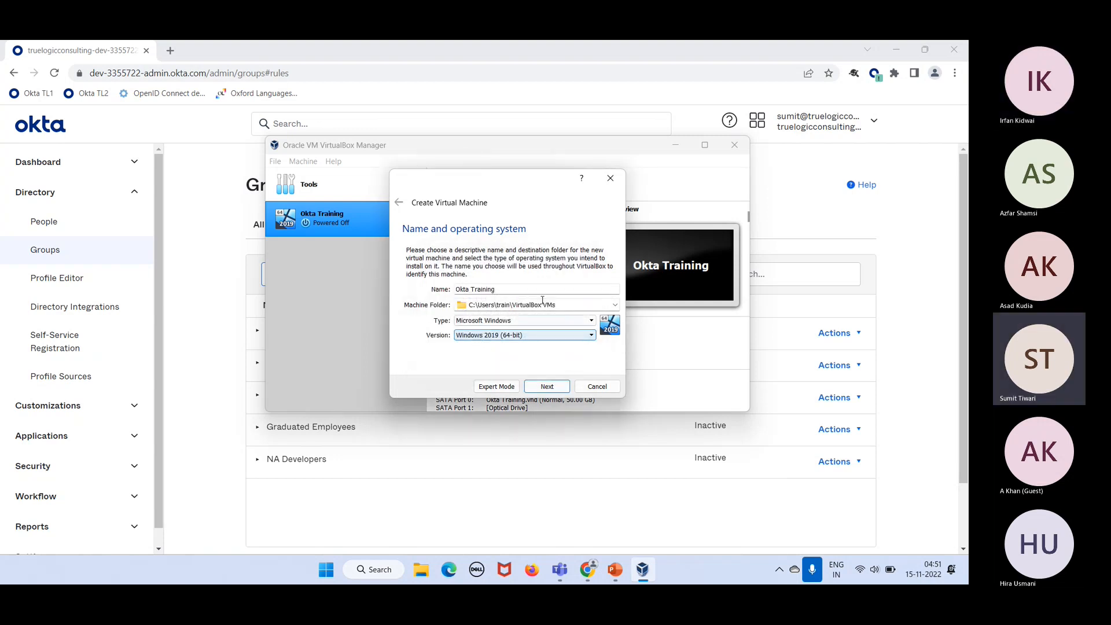
click(580, 308)
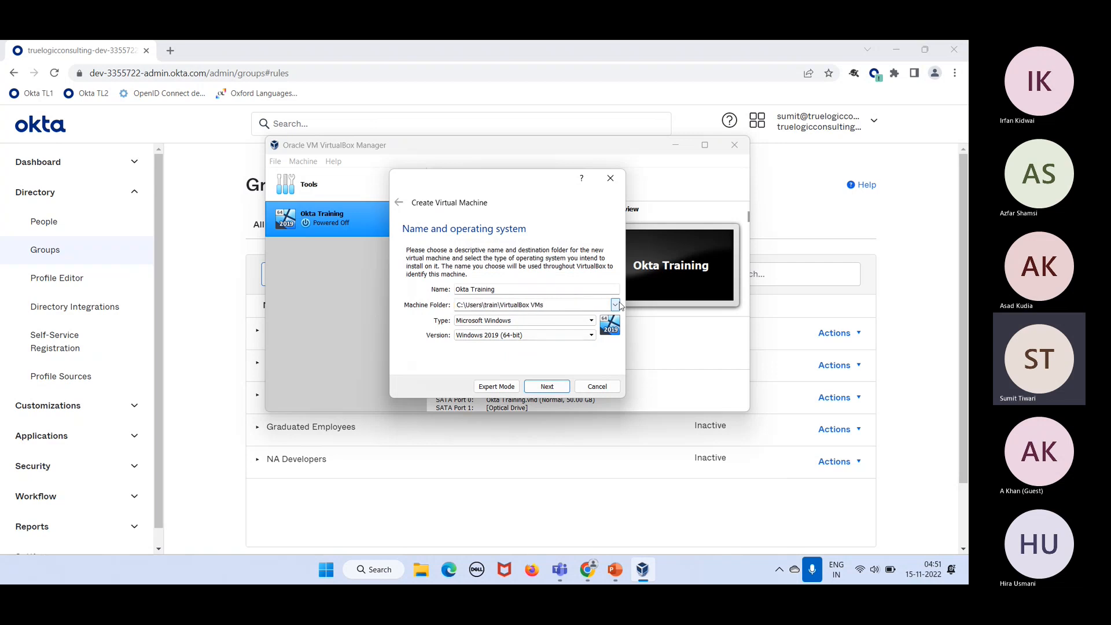
text(\2019)
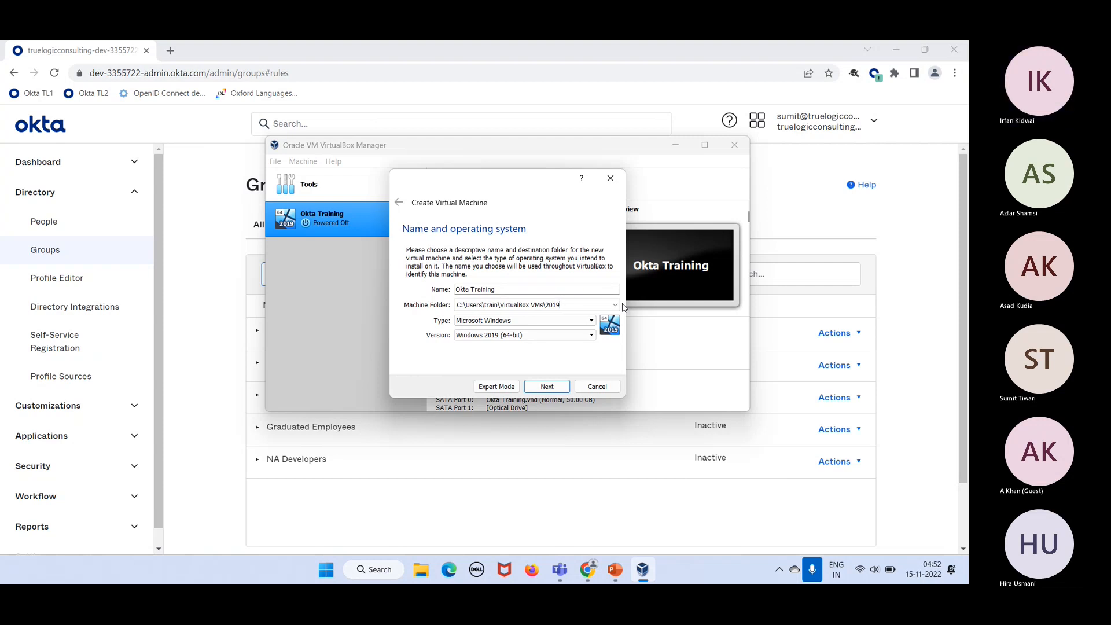
click(549, 387)
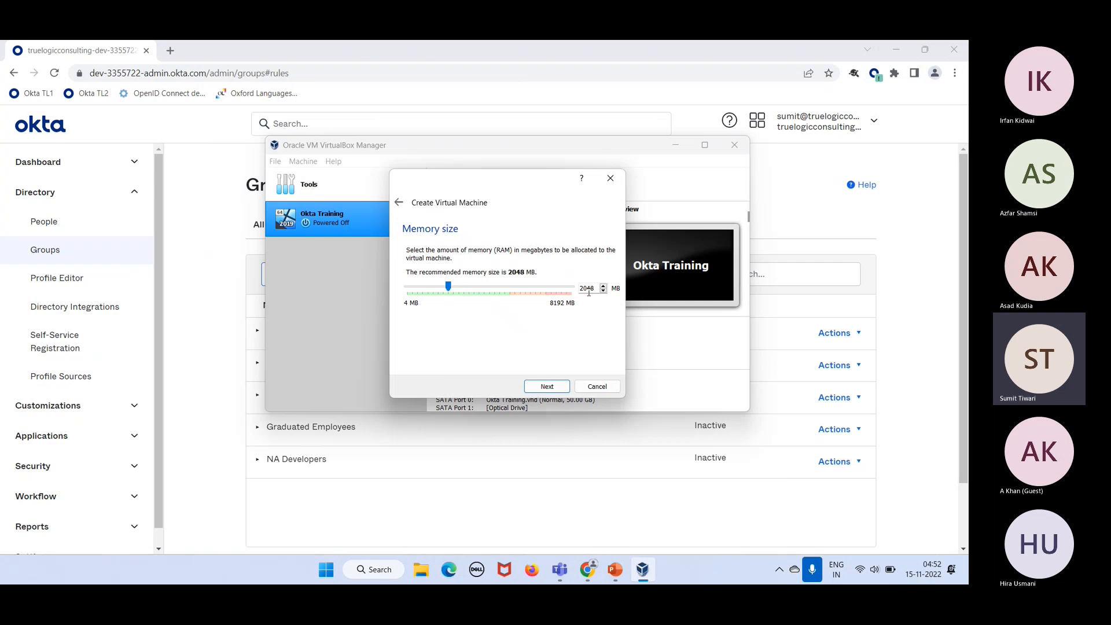
Step: Keep 2048 MB of memory and choose to create a new virtual hard disk now
click(546, 386)
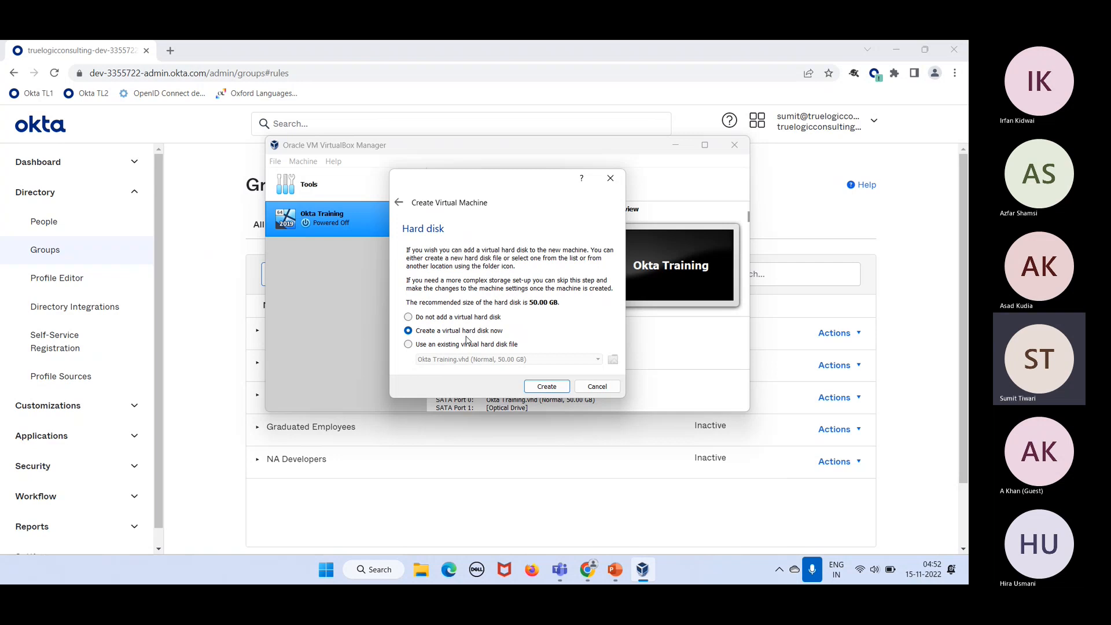
click(538, 388)
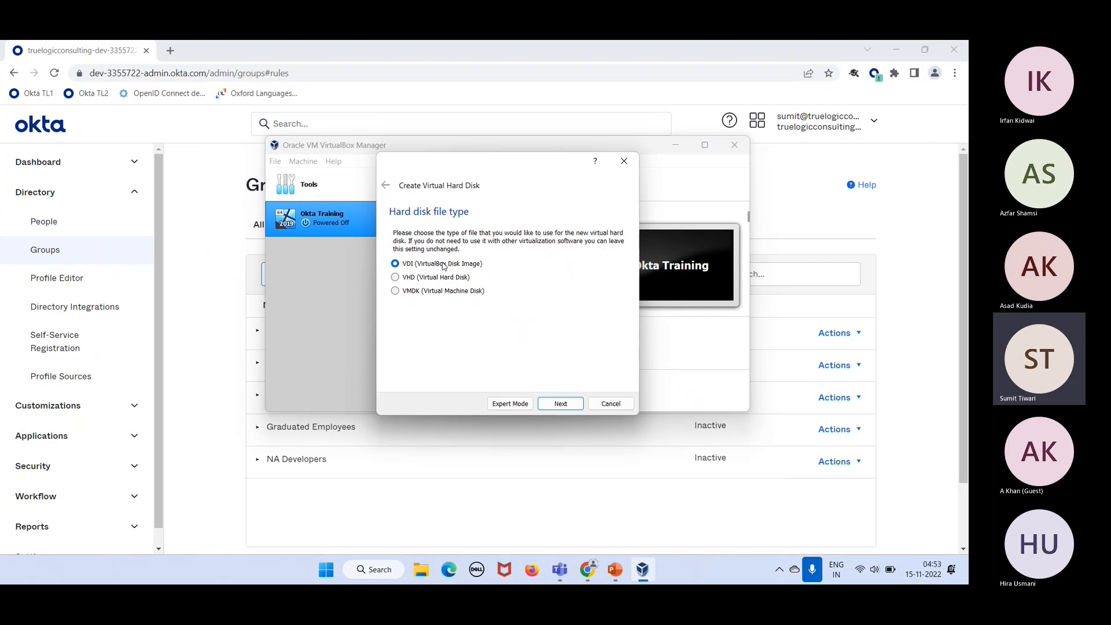
Step: Choose VHD as the disk file type, keep Dynamically allocated, and create the 50.00 GB disk
click(447, 283)
click(560, 402)
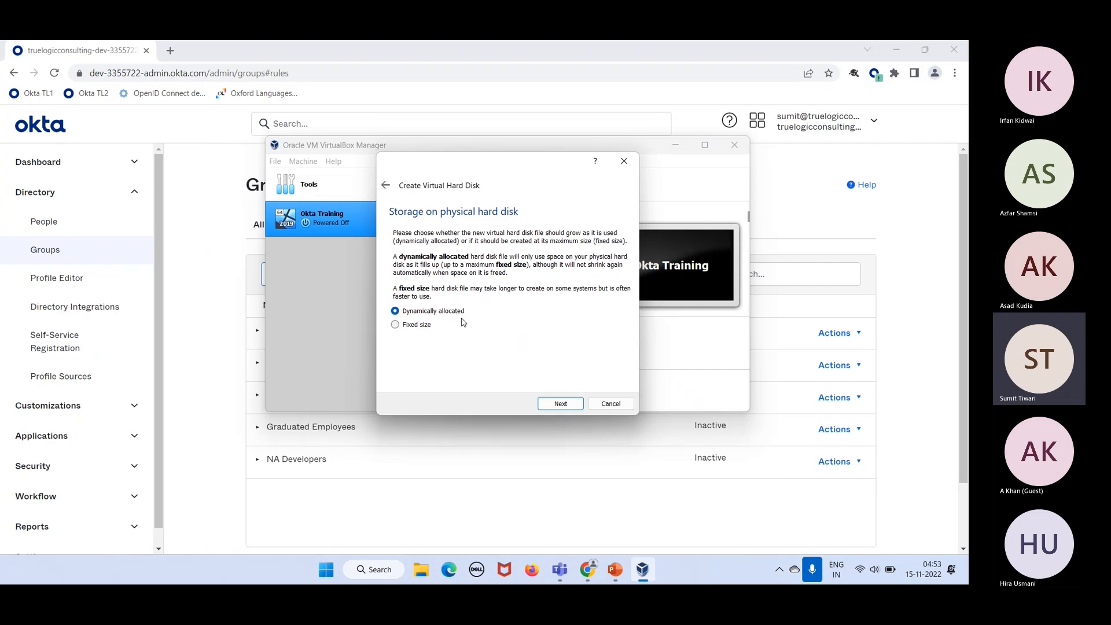
click(550, 404)
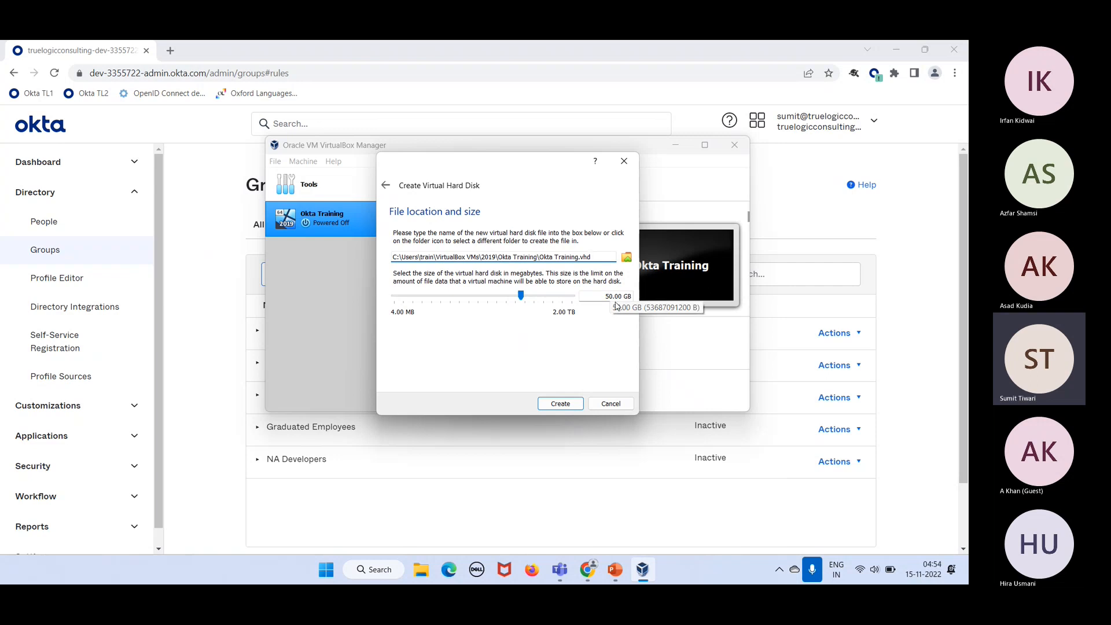
click(560, 404)
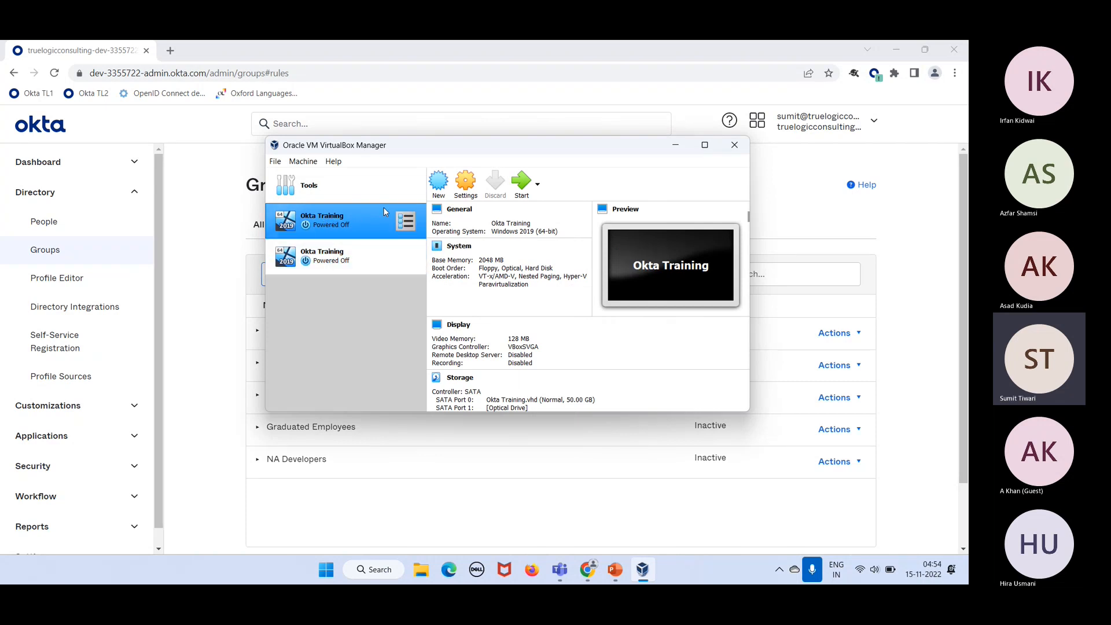
Step: Compare both Okta Training machines' Storage details and select the new one with the empty optical drive
click(362, 259)
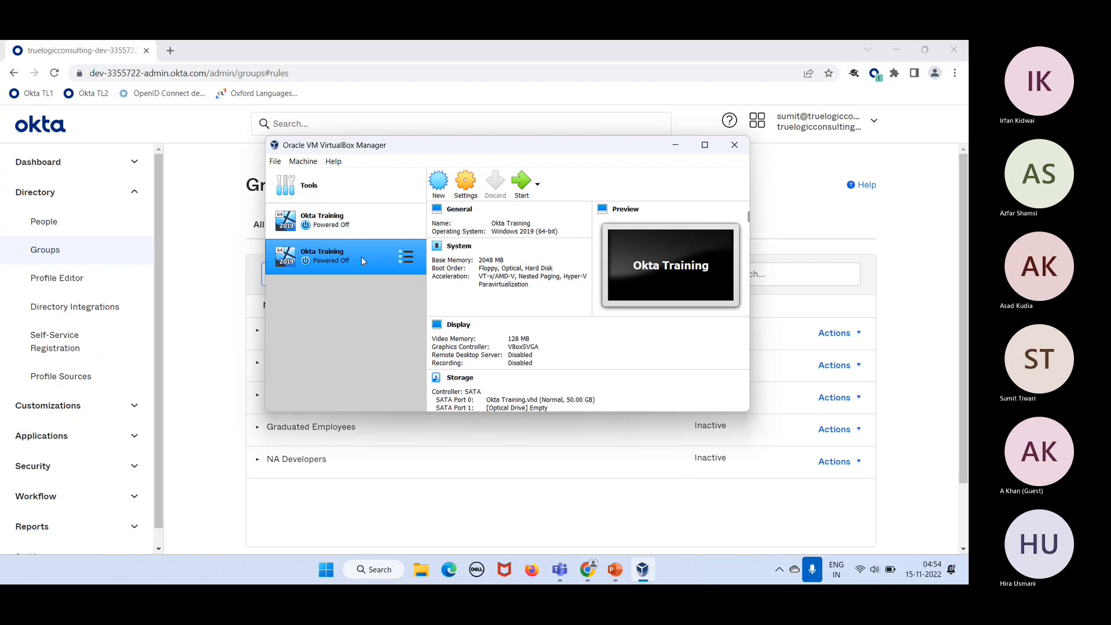
click(363, 209)
click(367, 256)
scroll(495, 312, down, 5)
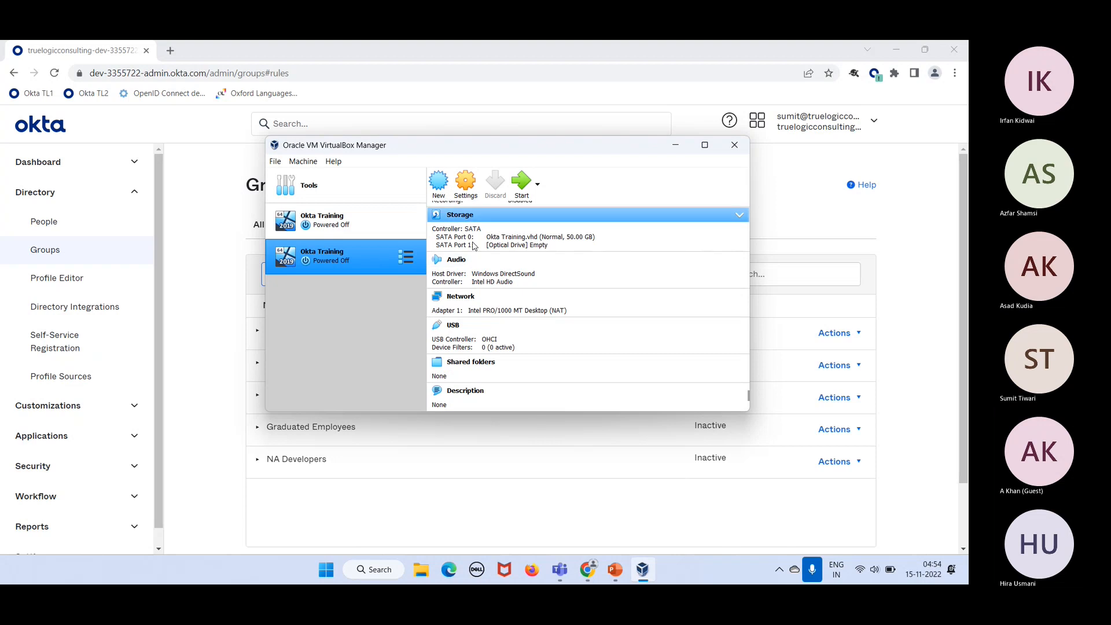
scroll(473, 247, up, 5)
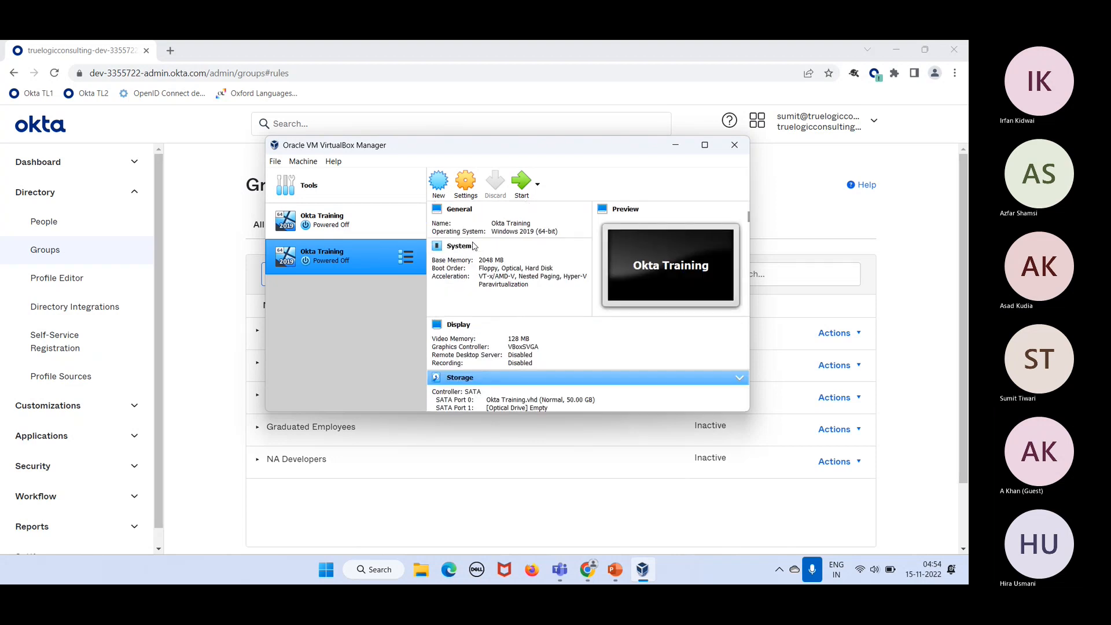
click(335, 215)
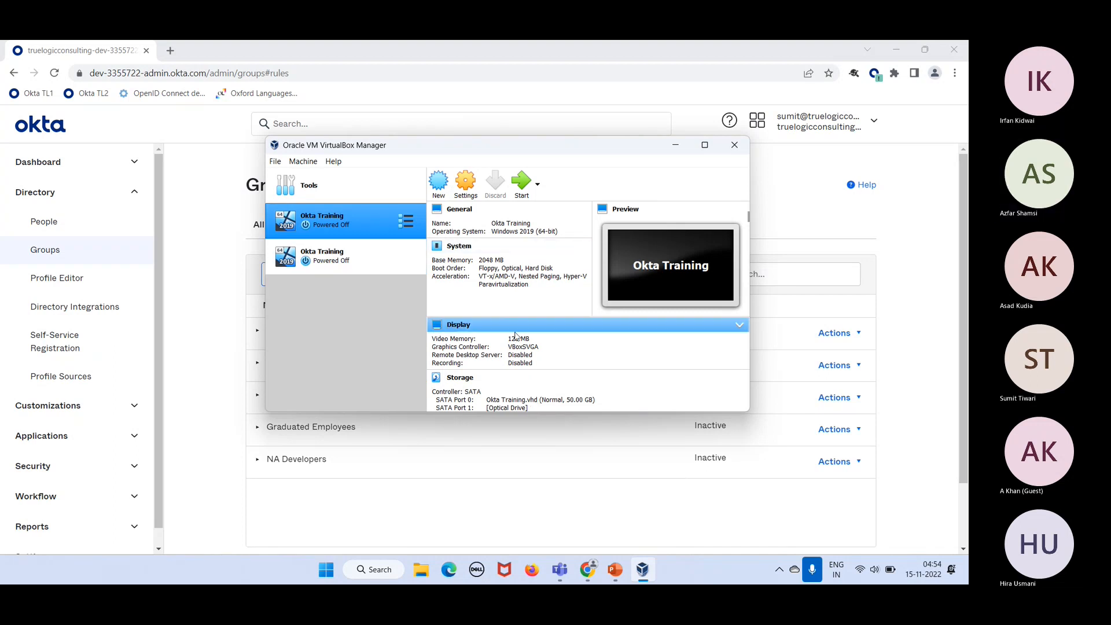
scroll(516, 336, down, 3)
scroll(517, 336, up, 3)
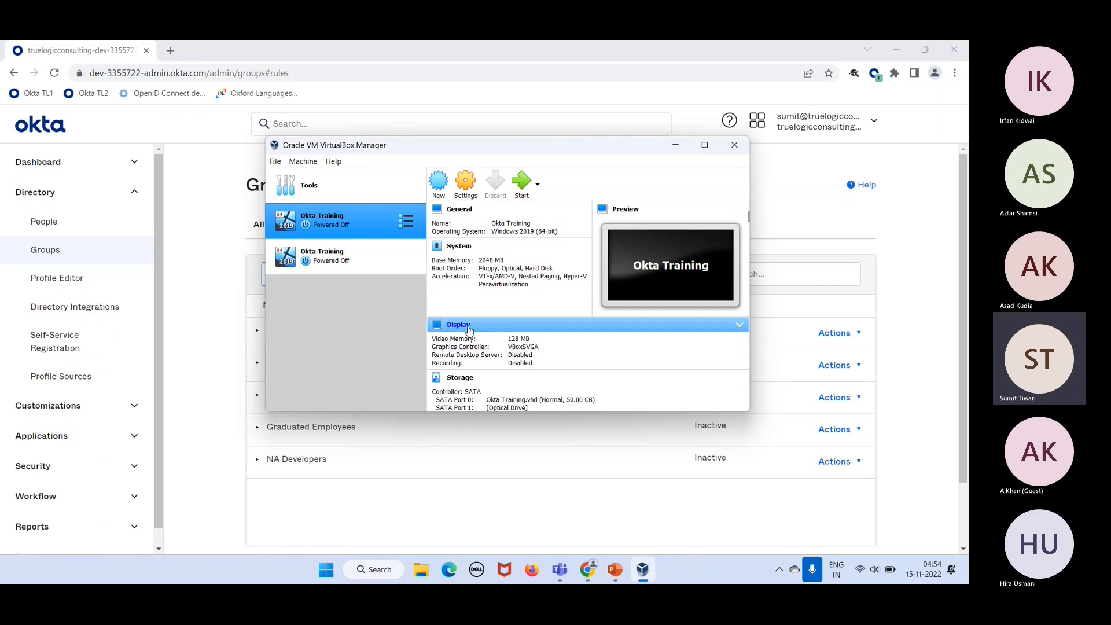
scroll(507, 346, down, 3)
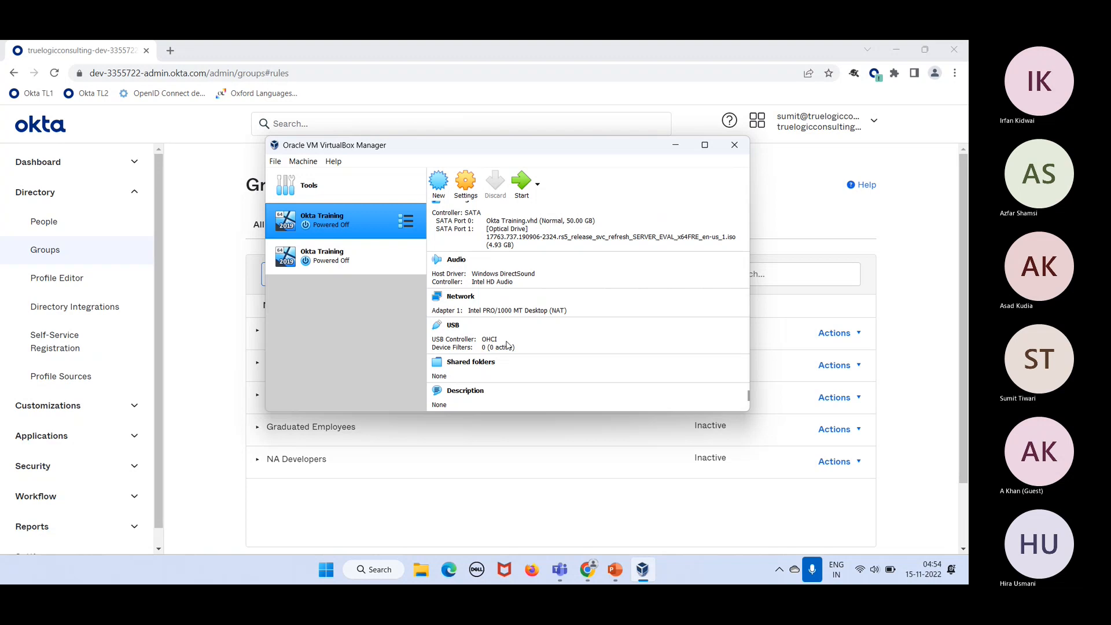
scroll(507, 345, up, 5)
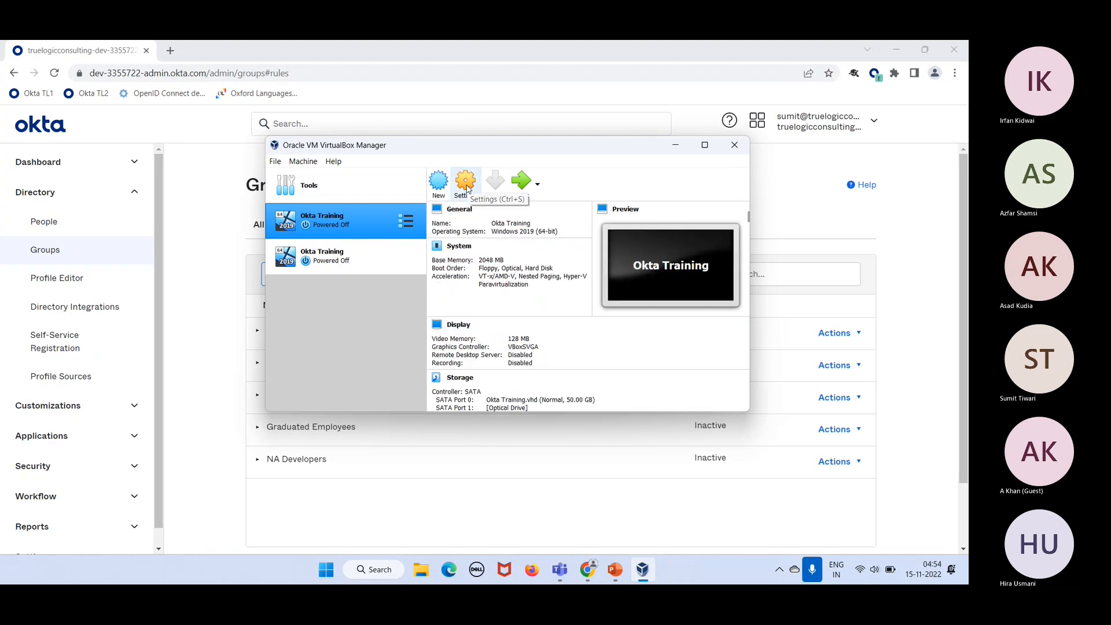
click(328, 260)
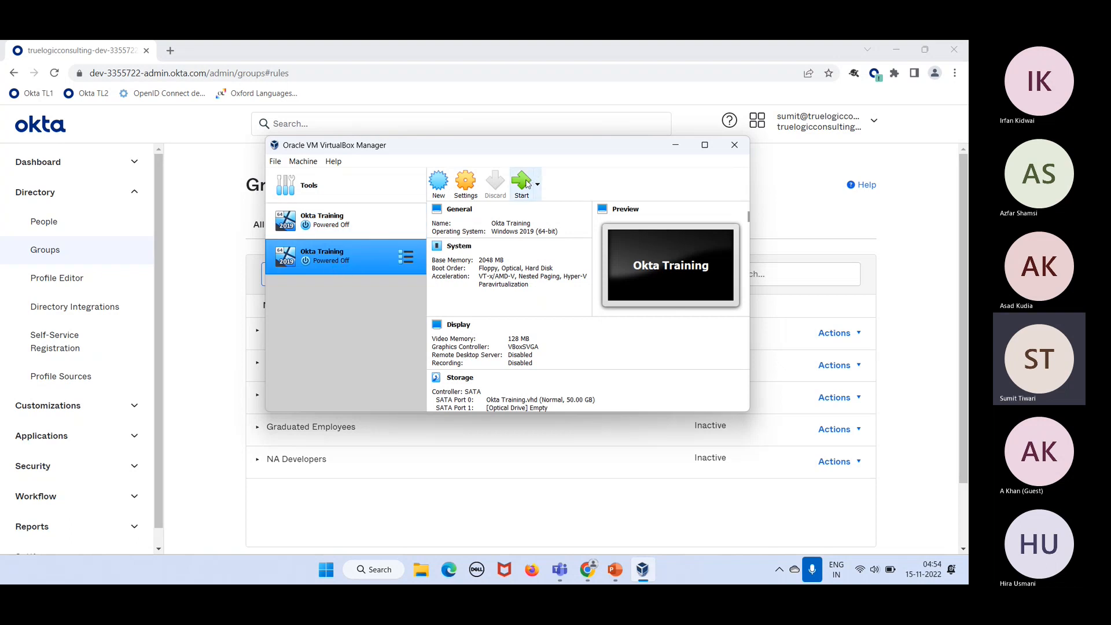
Step: Add the newest Windows Server ISO from Downloads to the start-up disk list
click(526, 184)
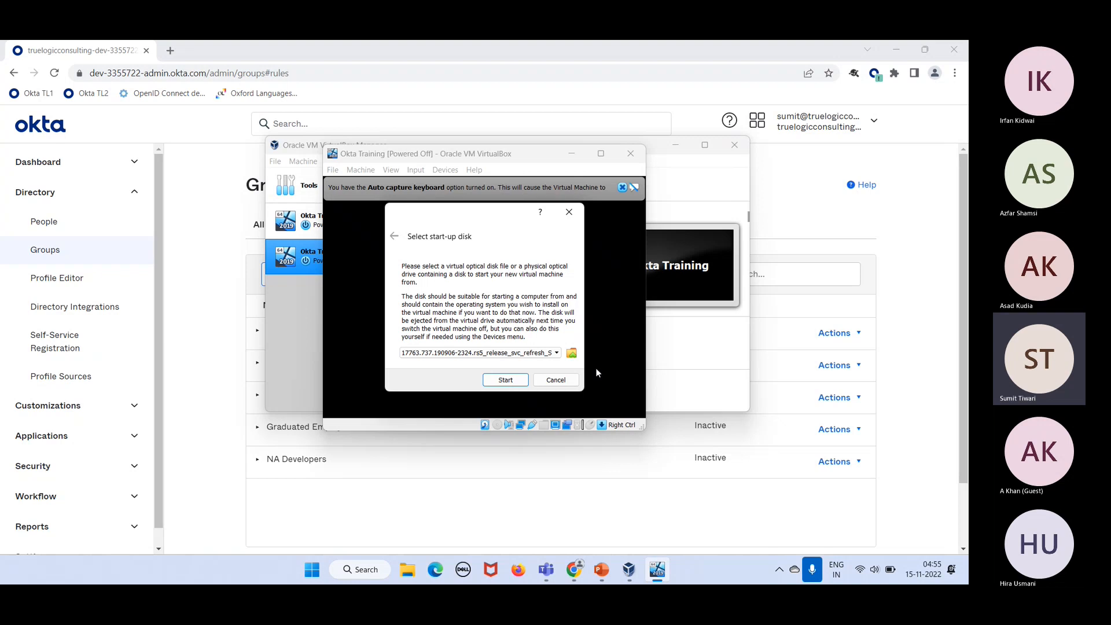
click(572, 354)
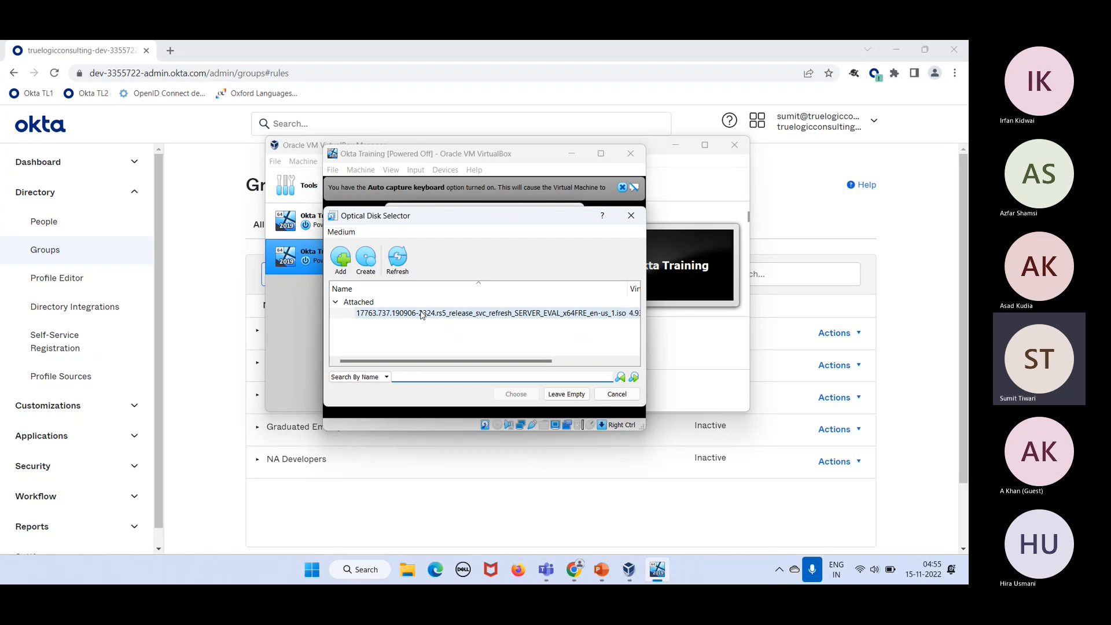
click(340, 258)
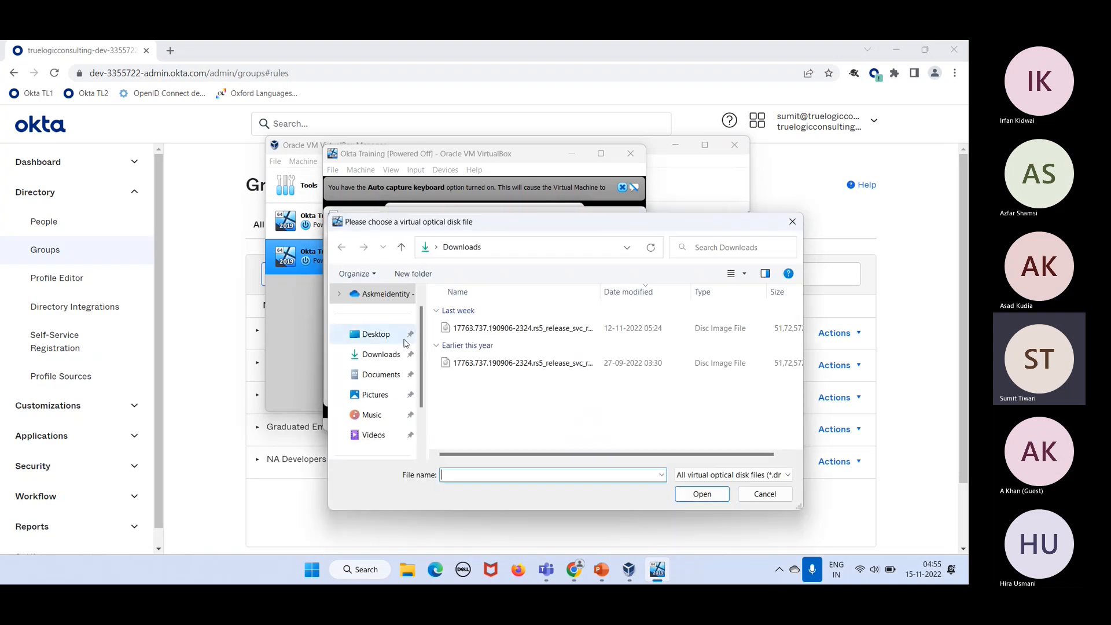
click(554, 328)
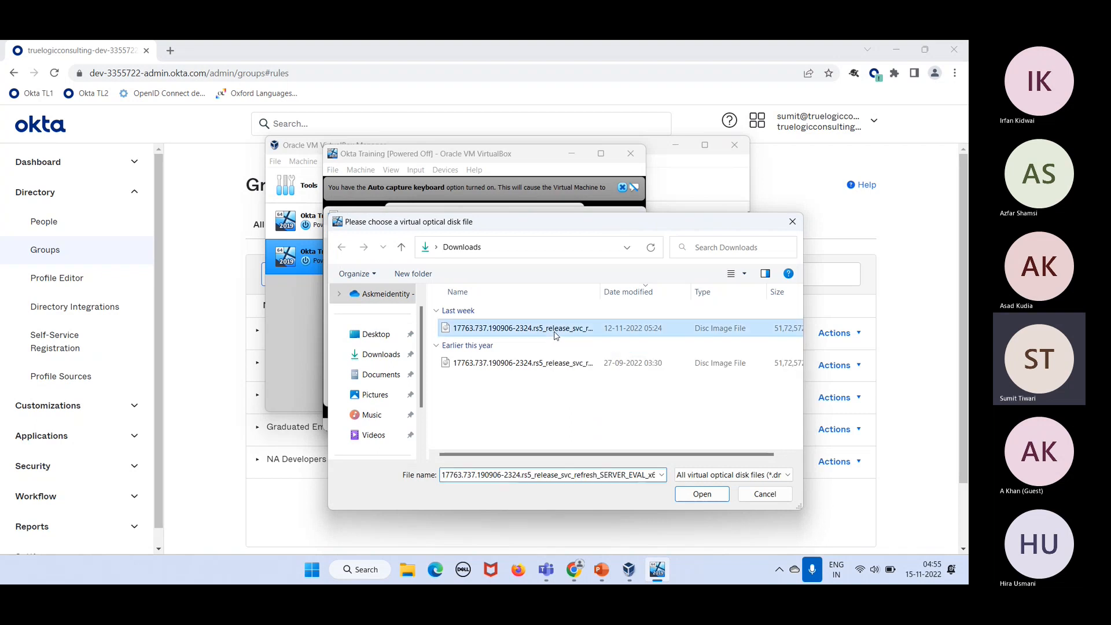
click(702, 494)
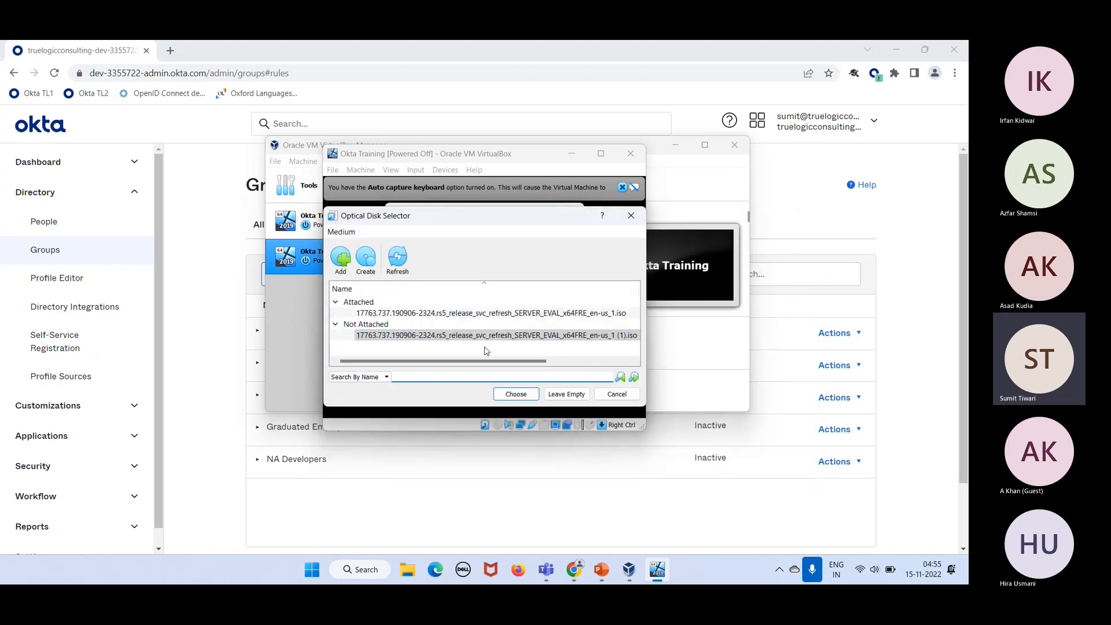
Step: Choose the (1).iso image as the start-up disk and boot the machine
click(462, 339)
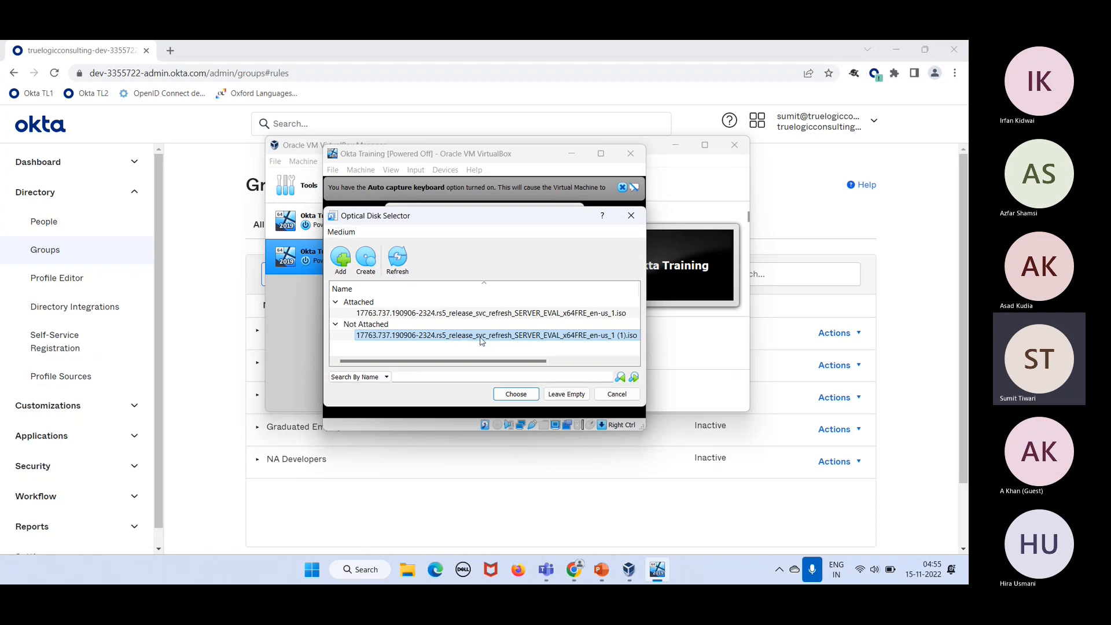
click(512, 395)
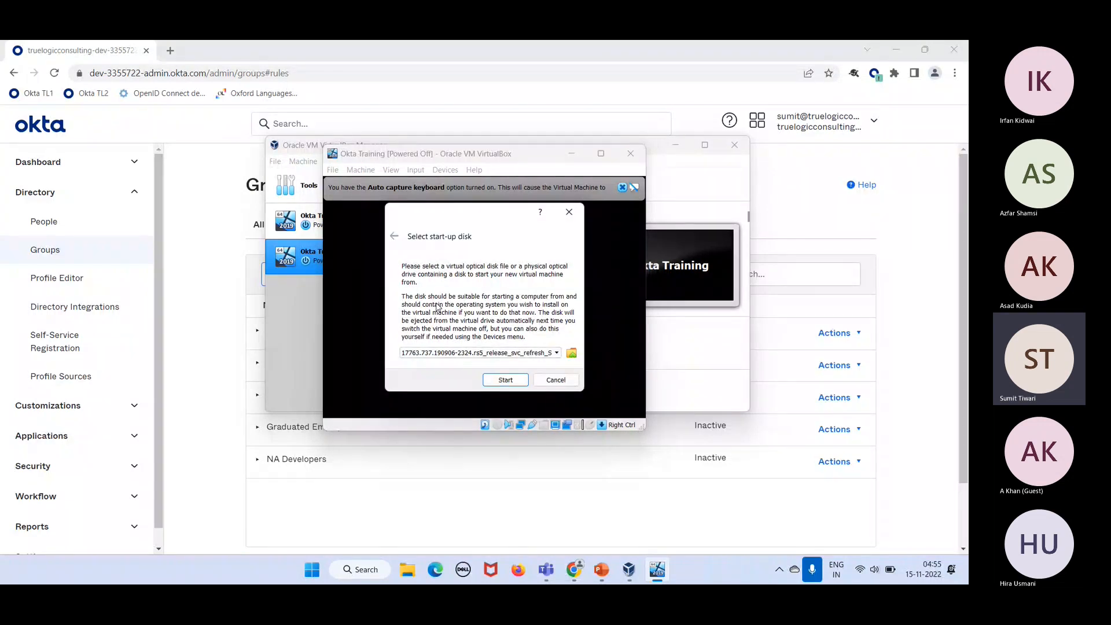
click(506, 380)
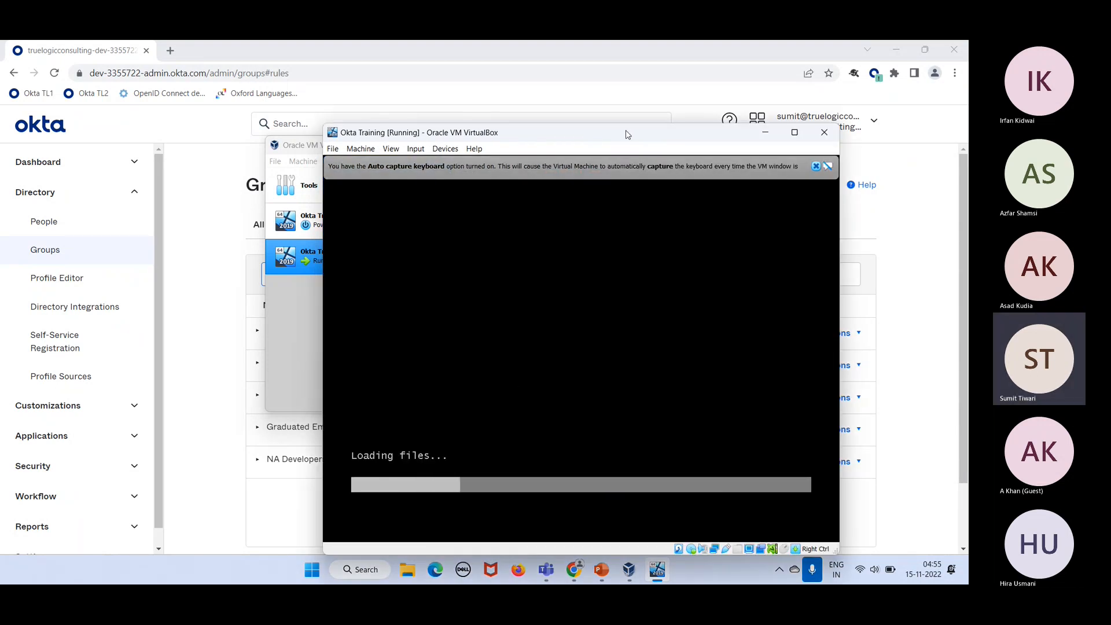
Step: Maximize the VM window and dismiss the keyboard auto-capture and pointer integration notices
drag(624, 133, 555, 113)
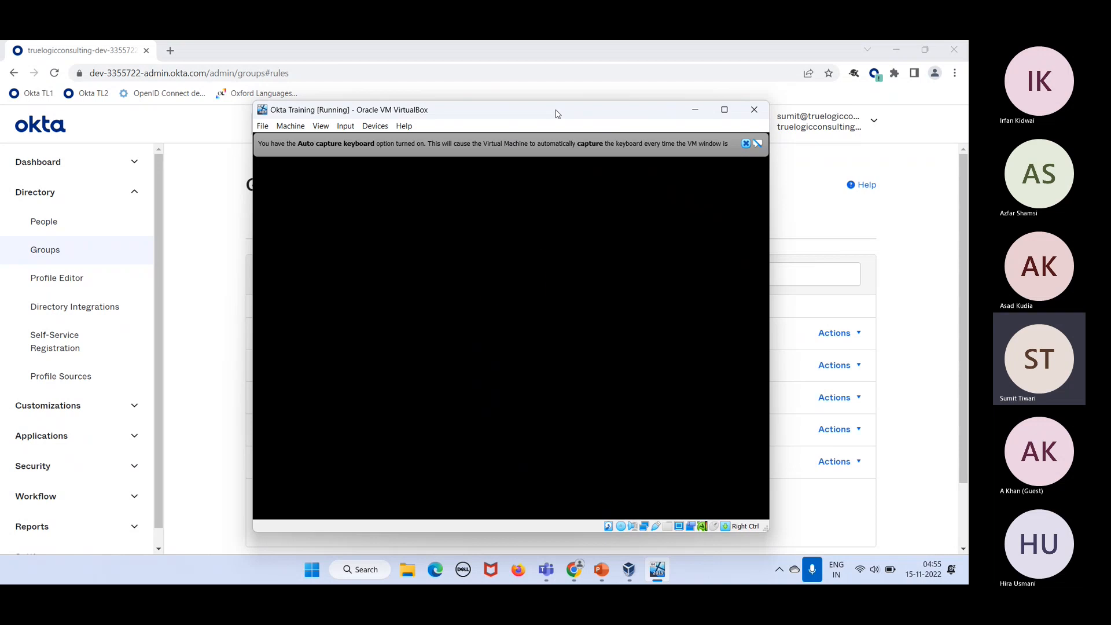
click(724, 110)
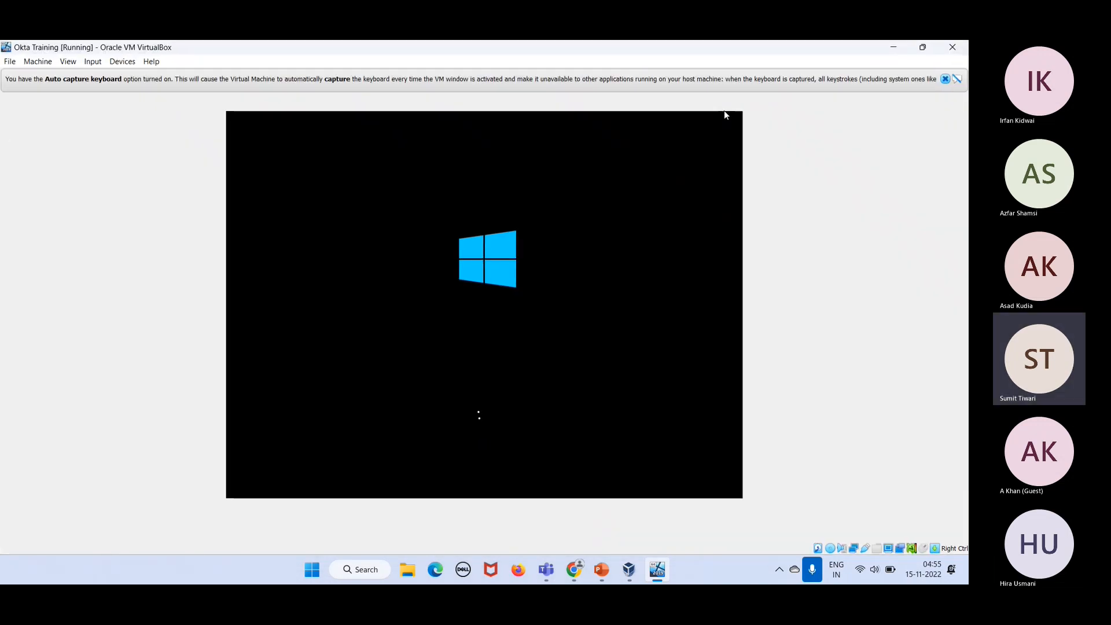
click(944, 79)
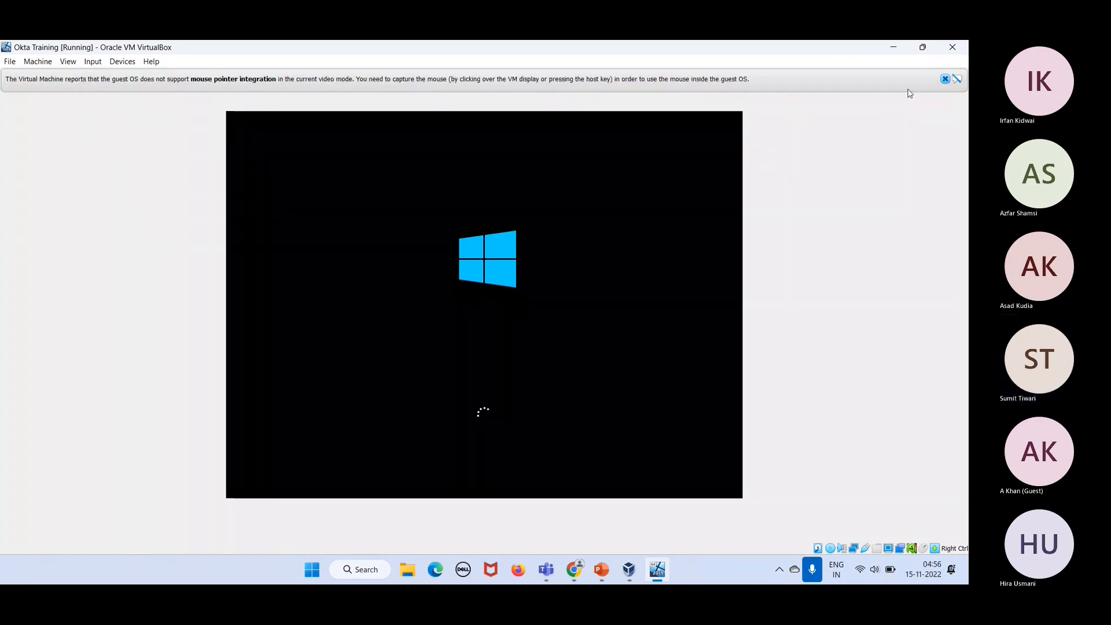
click(945, 79)
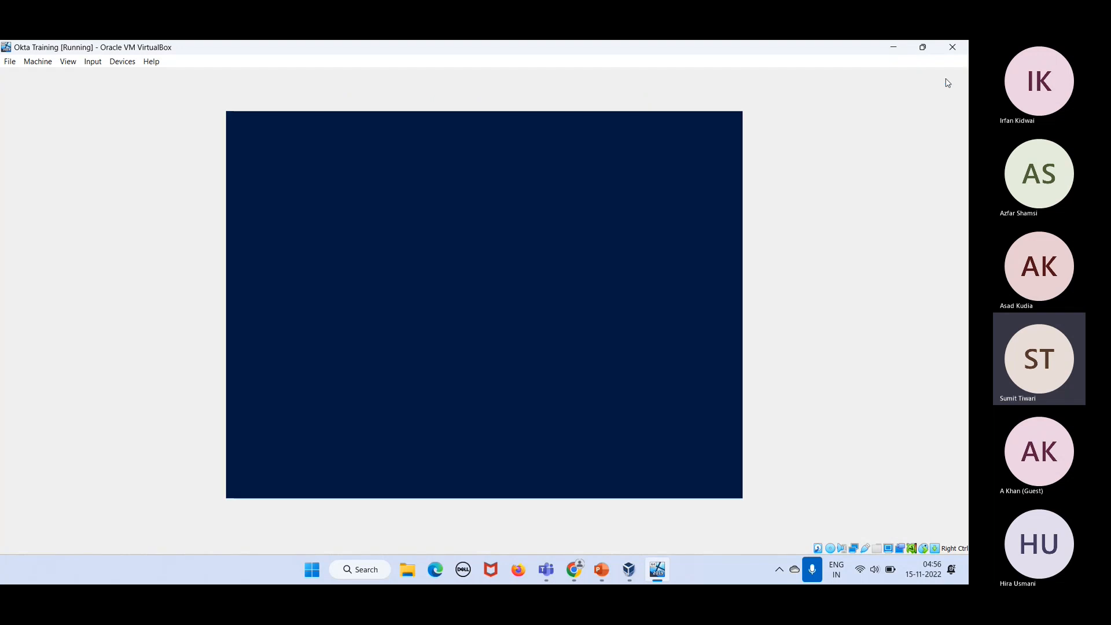
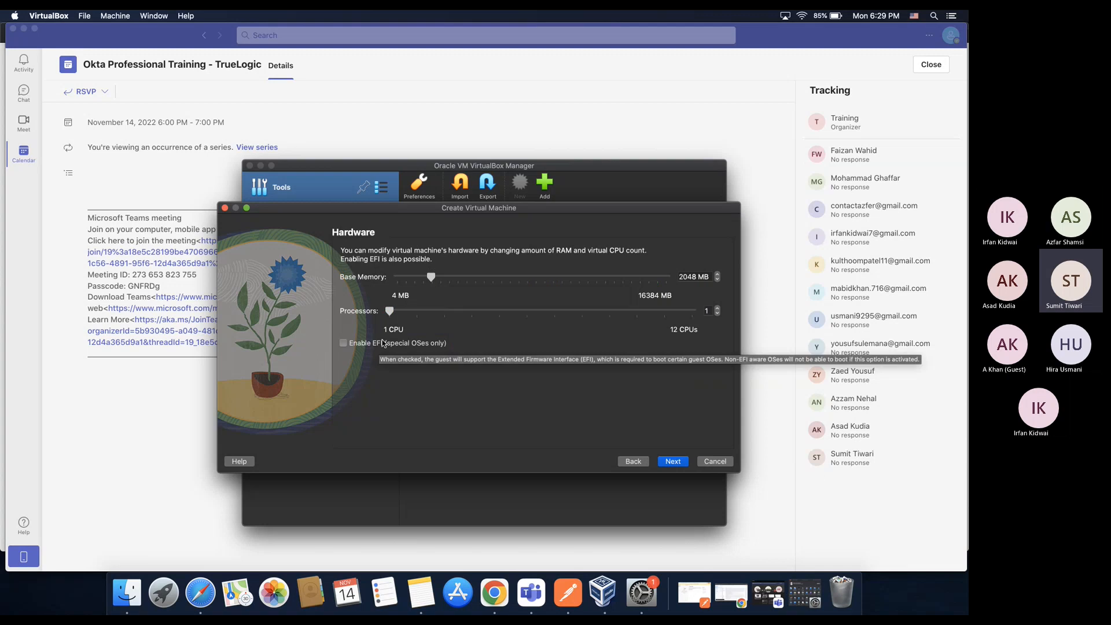
Step: Accept the hardware settings and the 50 GB disk, and create the OktaTraining Windows 2019 machine
click(672, 463)
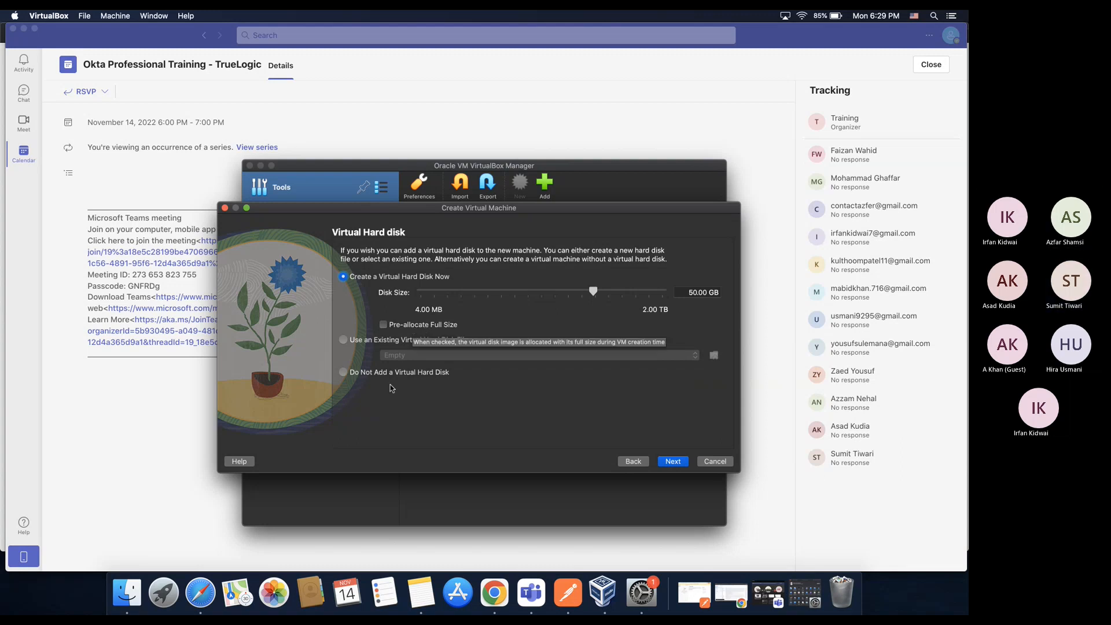
click(674, 465)
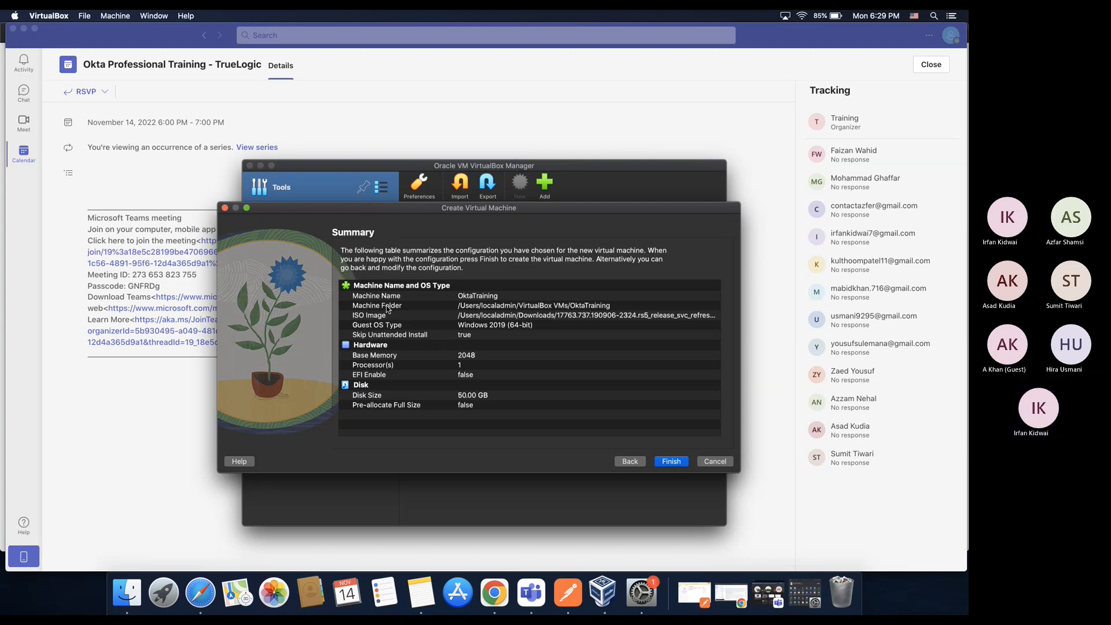
click(672, 462)
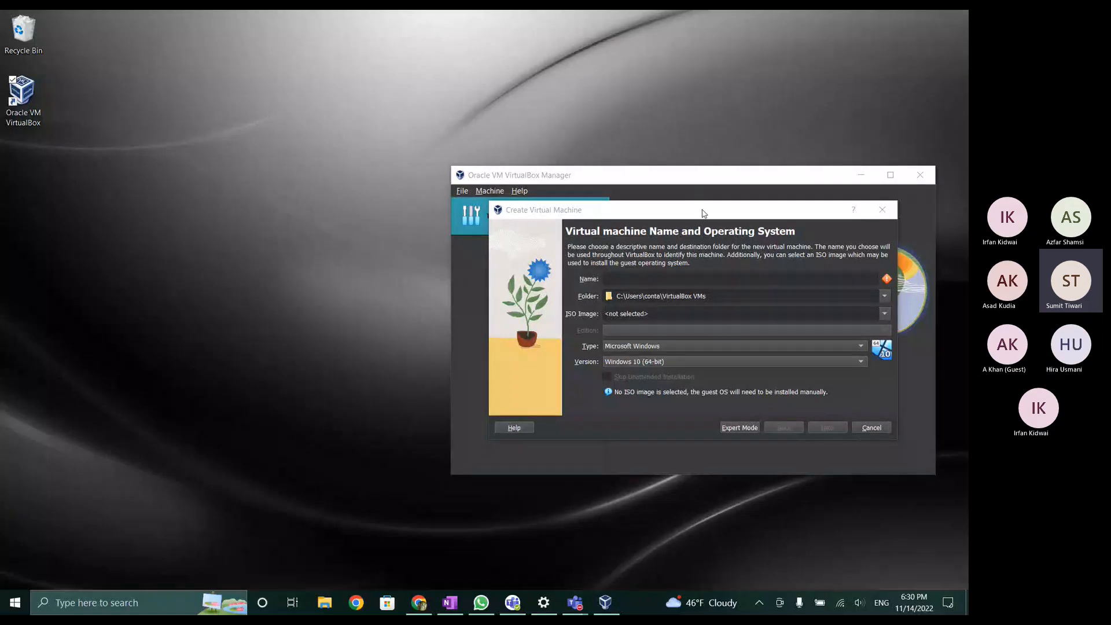
Step: Name the new machine 'Okta Training' and choose Other... in the ISO Image list
click(729, 174)
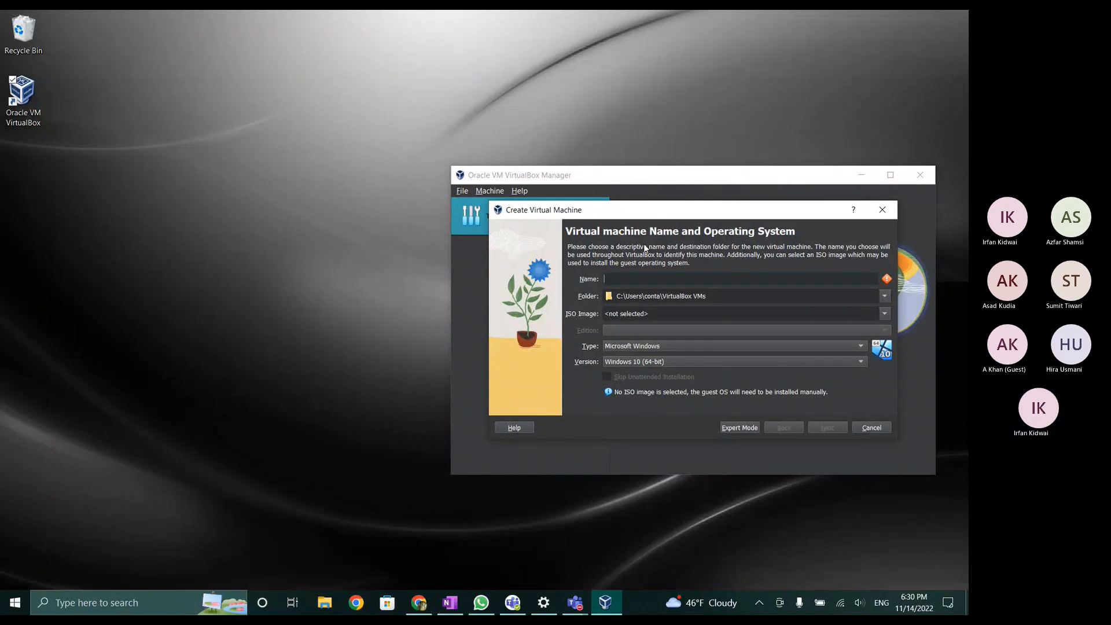
text(Okta Training)
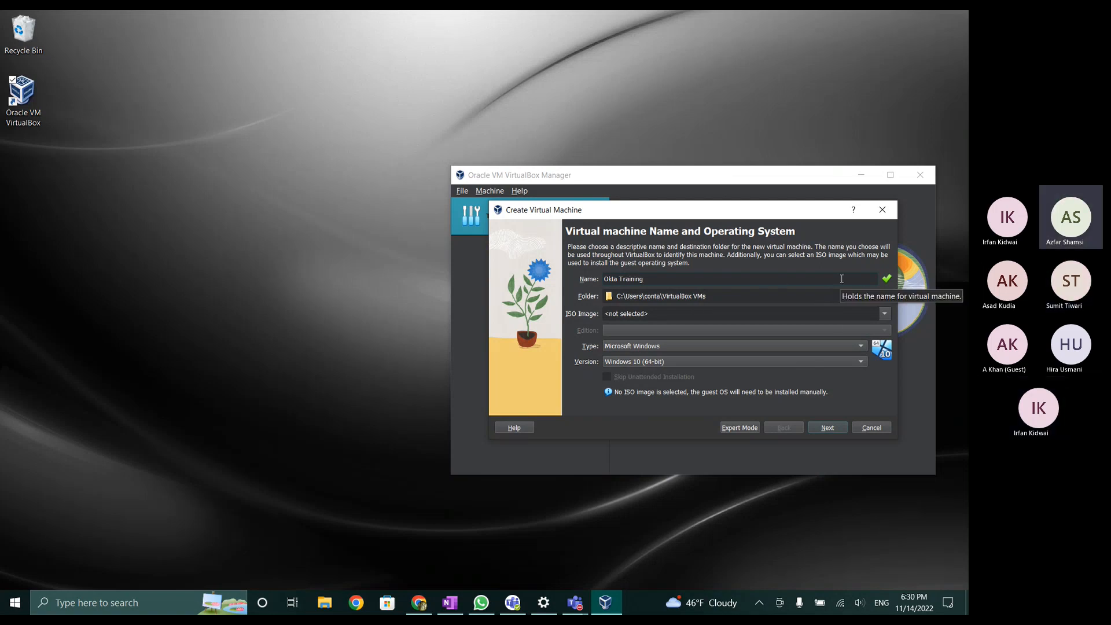
click(884, 314)
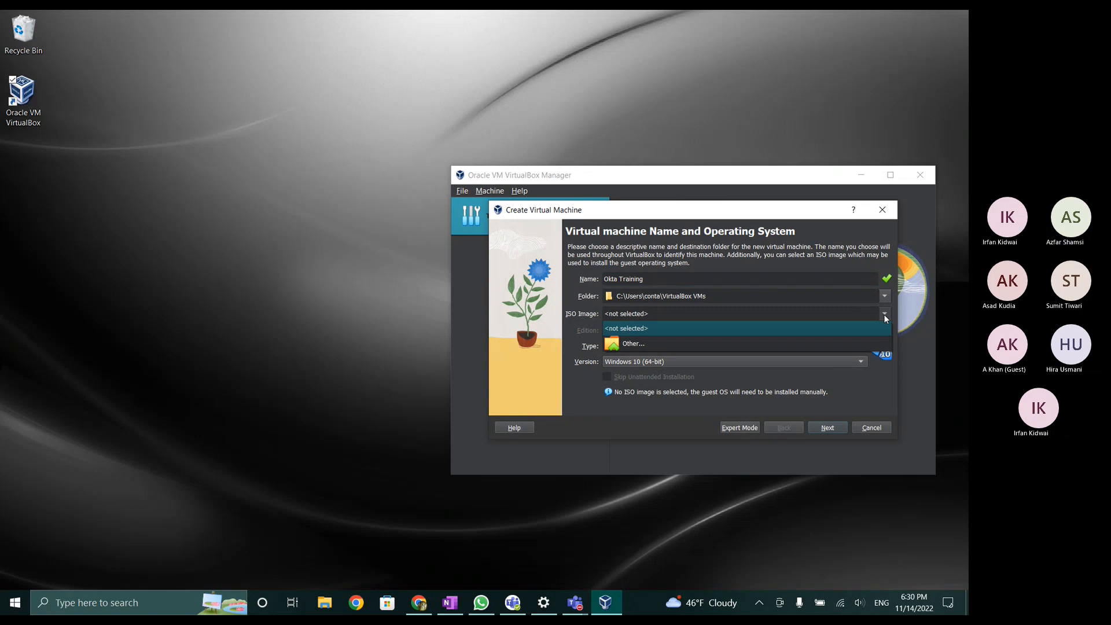
click(789, 342)
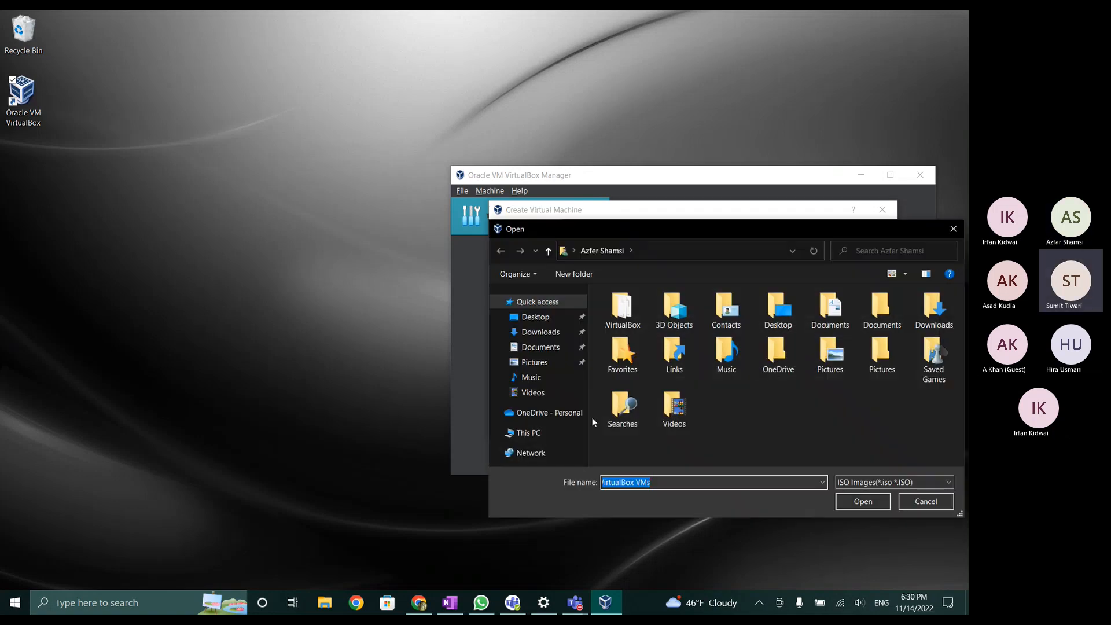
Step: Attach the 17763 SERVER_EVAL ISO from Downloads, sorting the files by name to find it
click(538, 333)
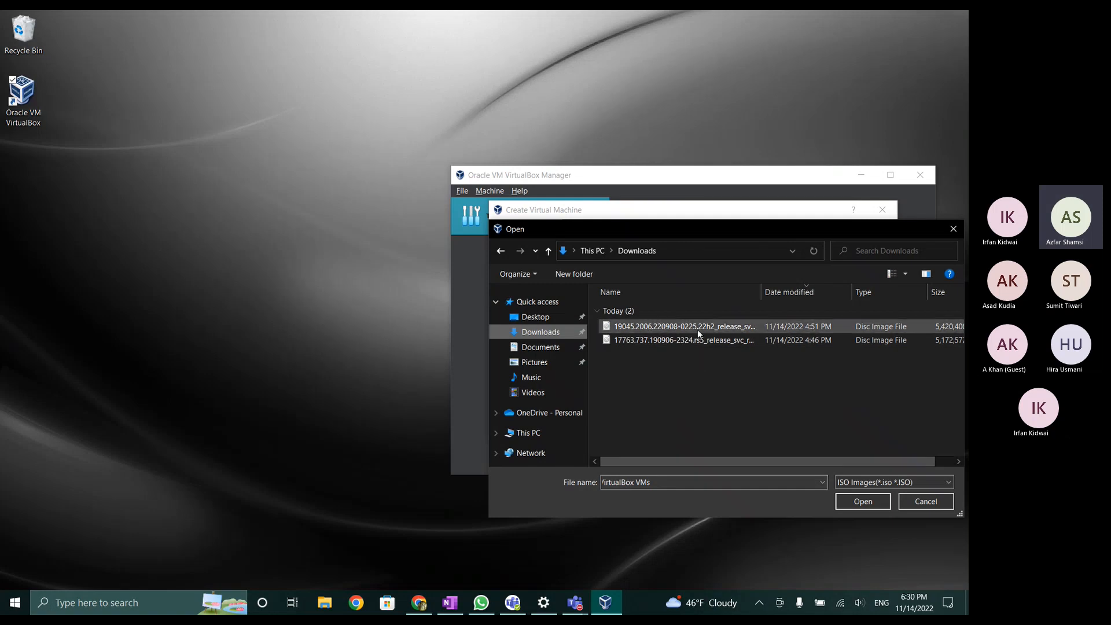
drag(824, 228, 653, 223)
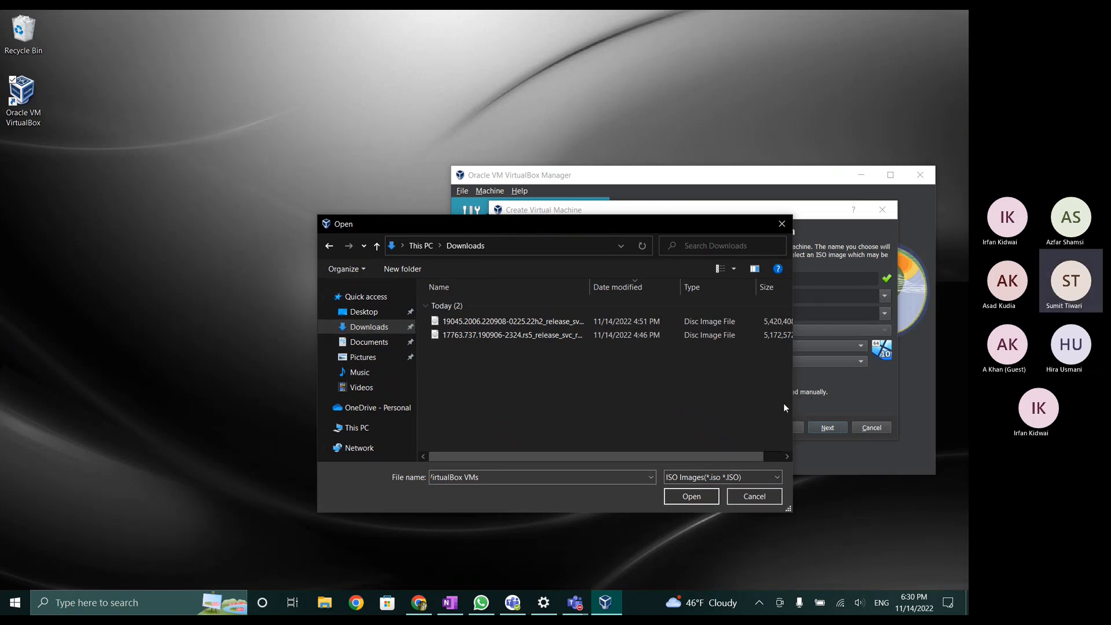
drag(793, 403, 938, 381)
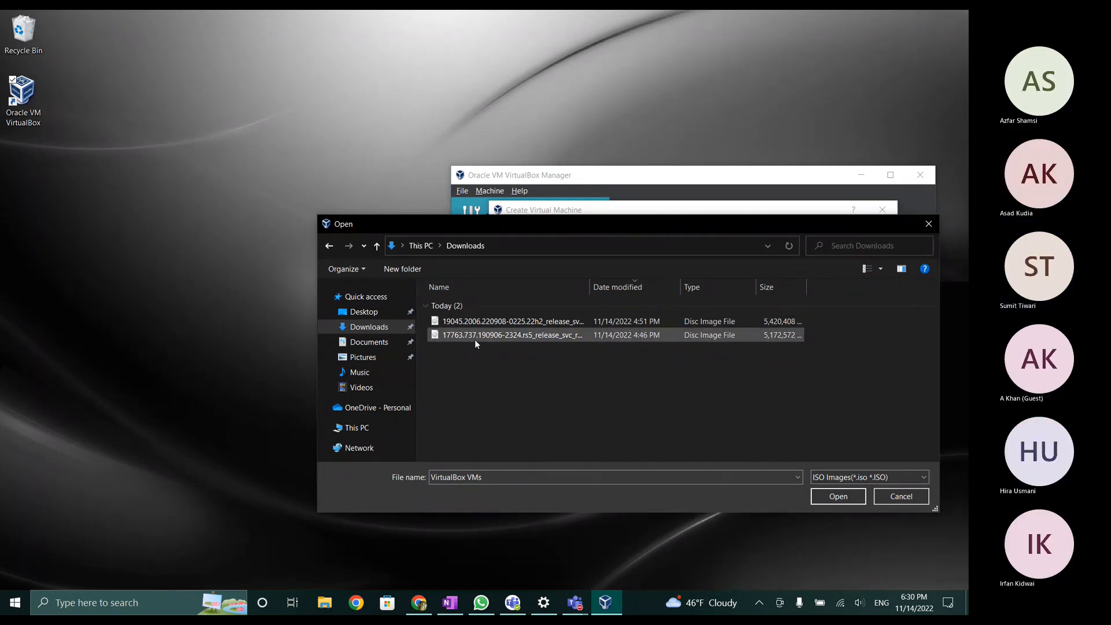
click(579, 285)
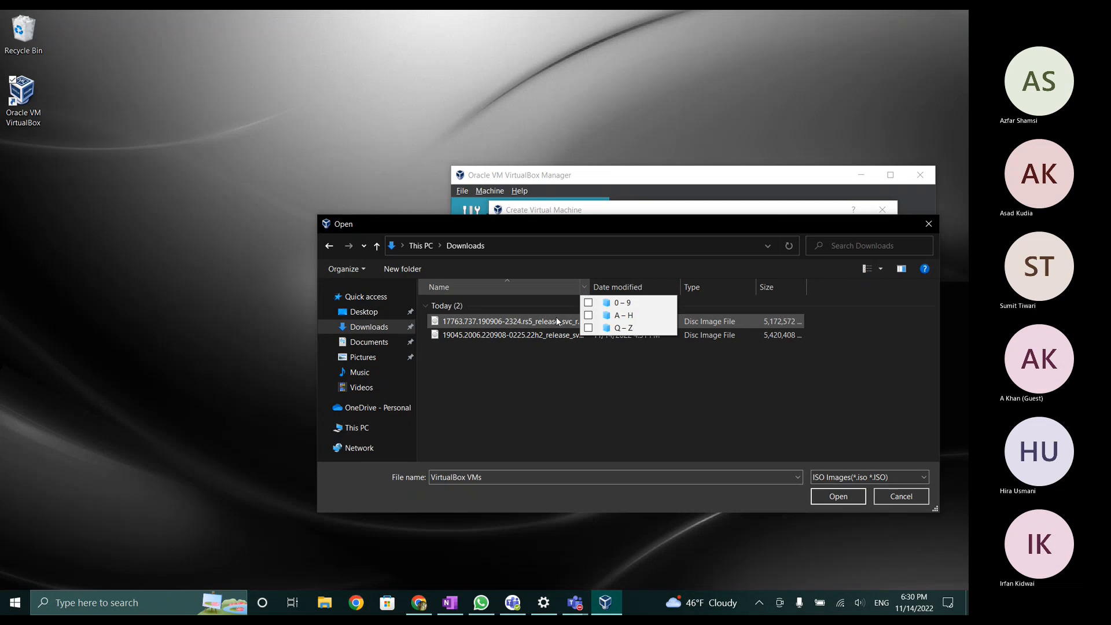
drag(590, 286, 794, 297)
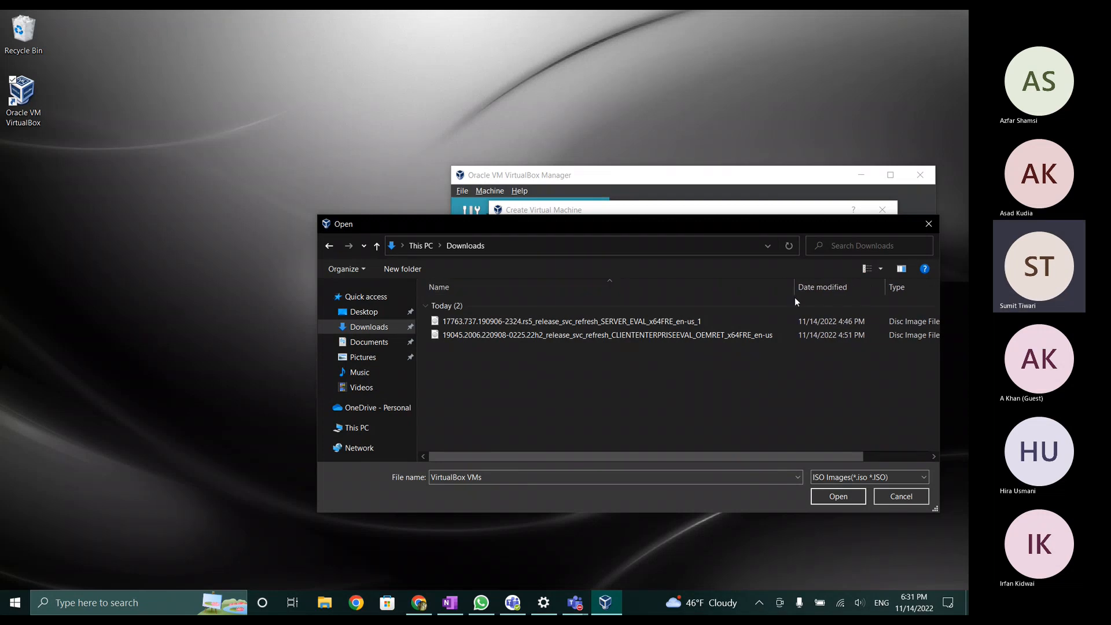
click(659, 322)
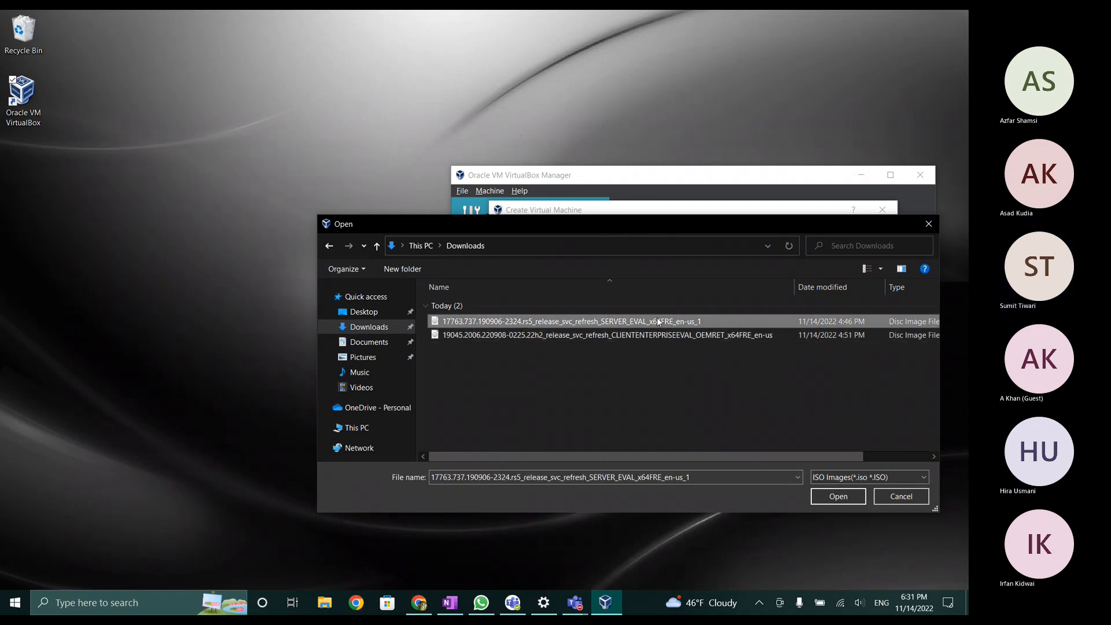
click(830, 494)
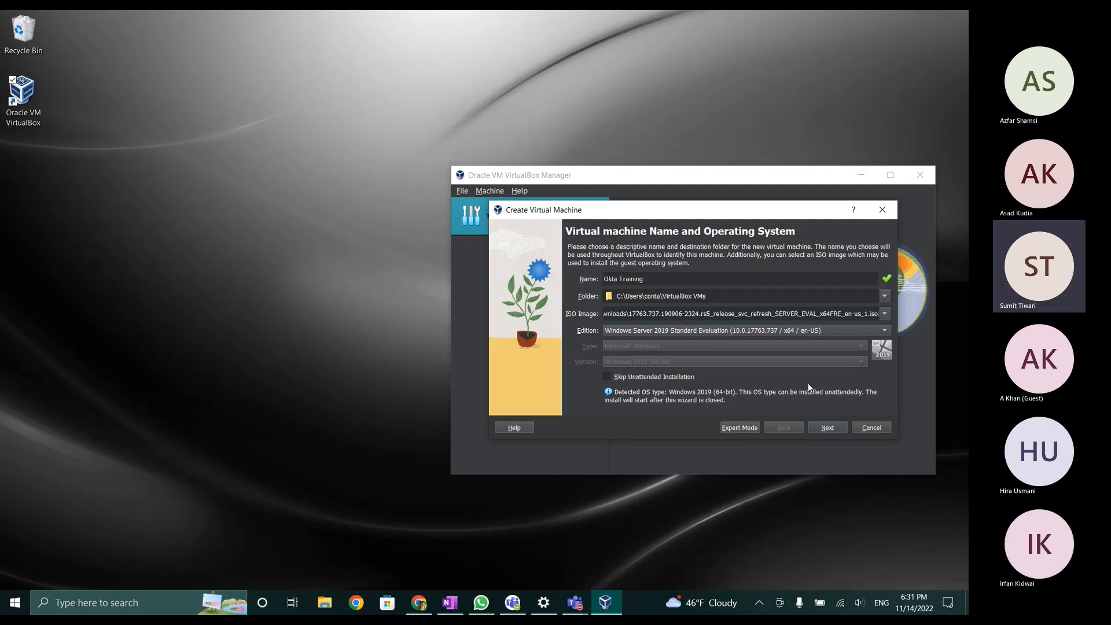
Step: Tick Skip Unattended Installation and continue to the Hardware page
click(606, 376)
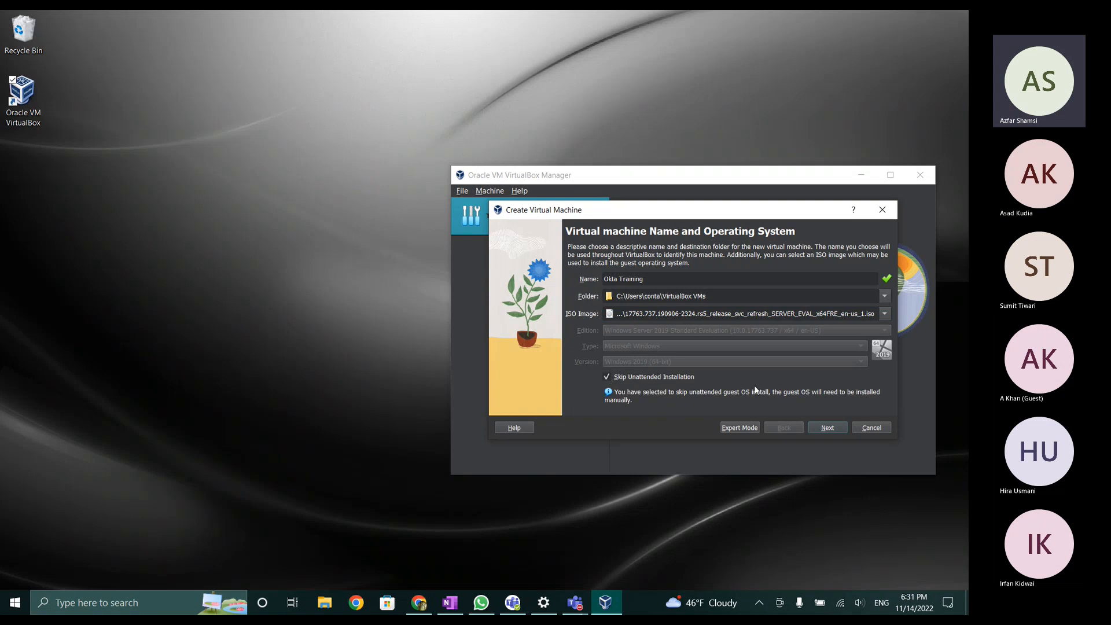
click(827, 428)
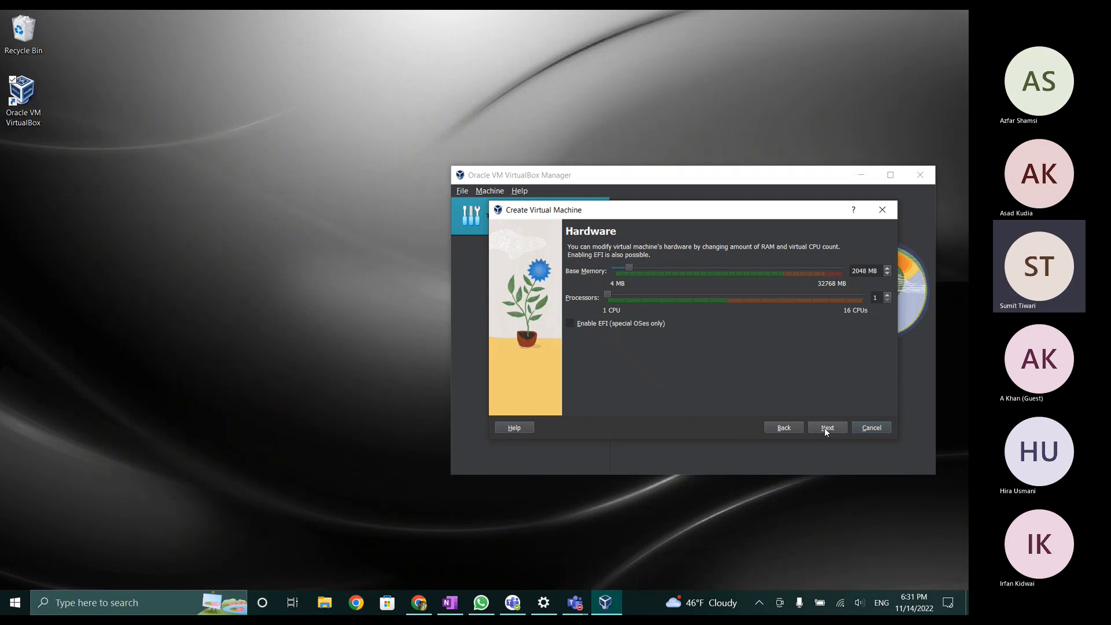
Step: Set the base memory to 4096 MB
click(888, 269)
click(887, 268)
click(888, 269)
click(887, 268)
click(888, 269)
click(887, 269)
click(888, 268)
click(887, 268)
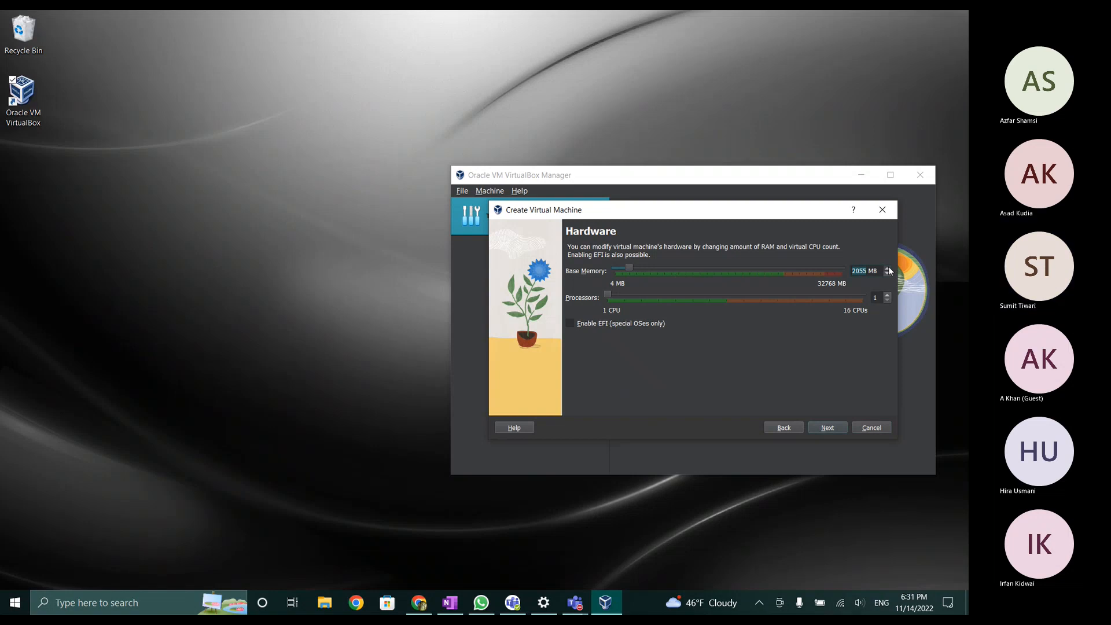
click(887, 268)
click(888, 269)
click(888, 268)
click(888, 269)
click(888, 268)
click(888, 269)
drag(627, 266, 642, 267)
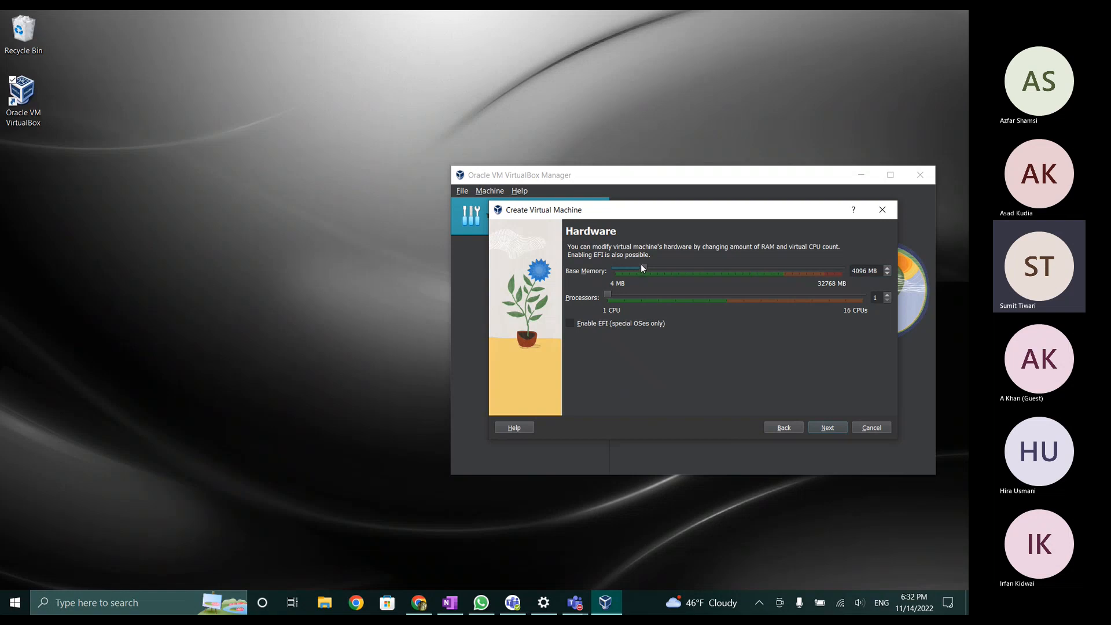
Step: Keep the 50 GB virtual disk and finish creating the Okta Training machine
click(833, 426)
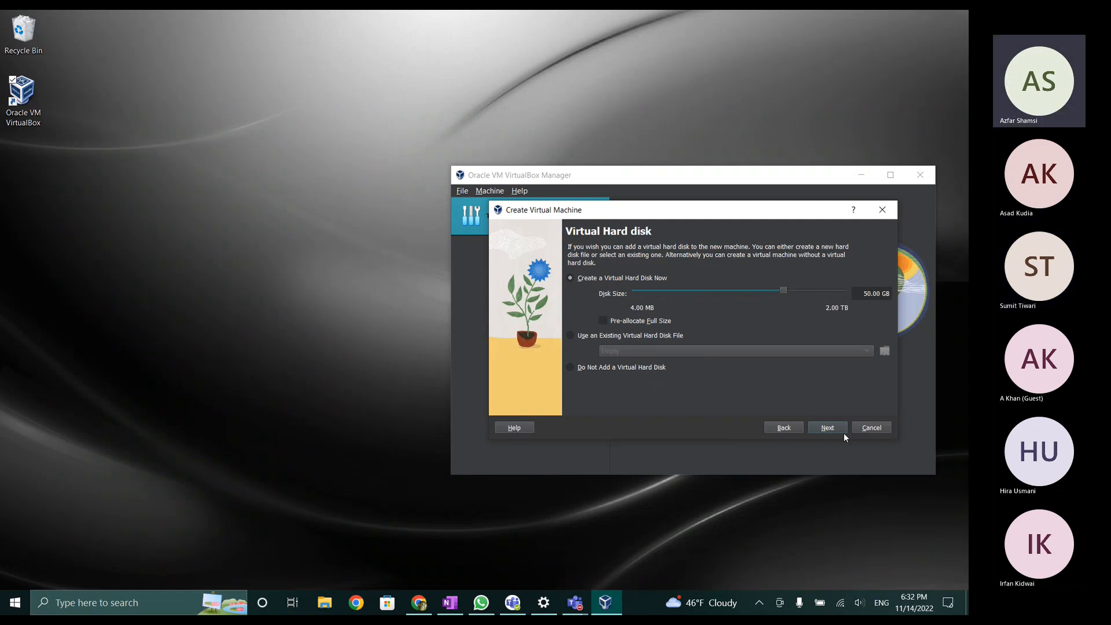
click(829, 428)
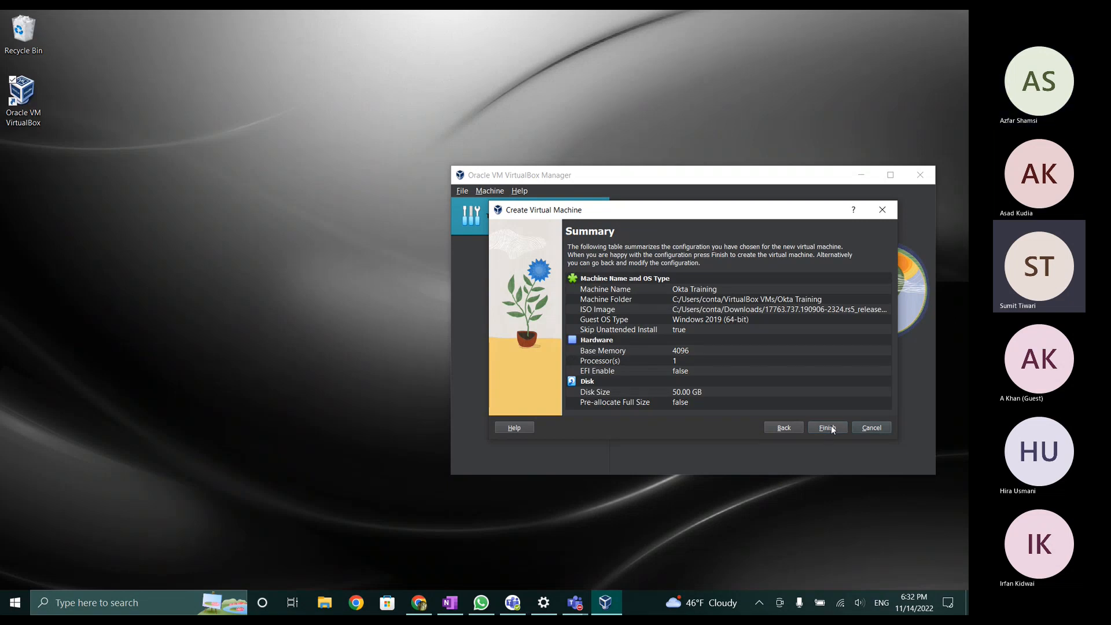
click(827, 428)
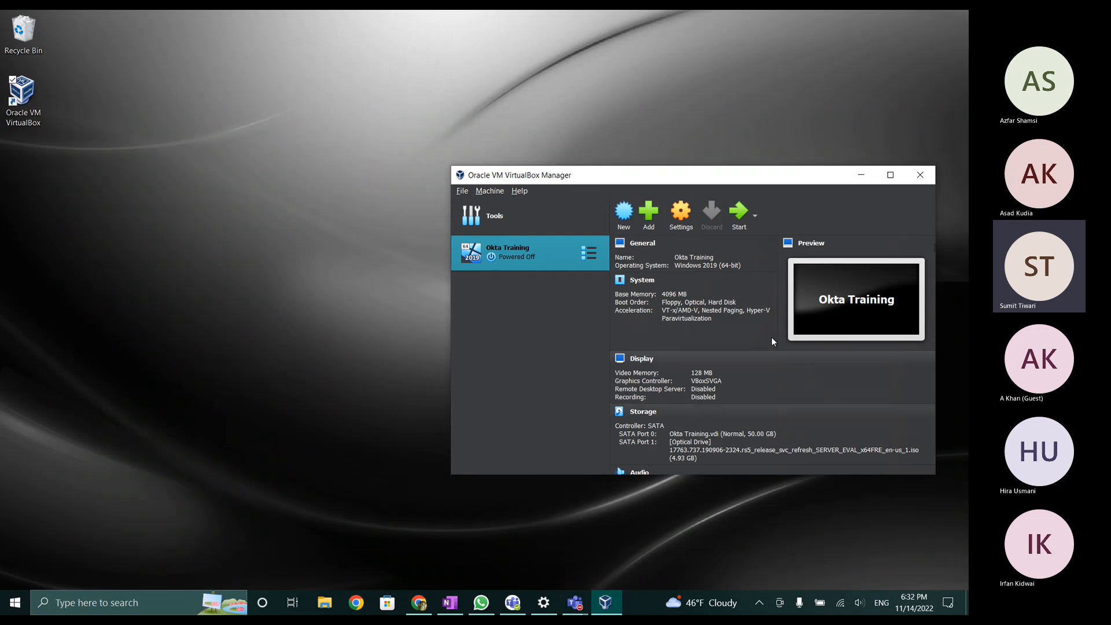
Step: Start Okta Training in a maximized window, then stop sharing the screen in the Teams meeting
click(743, 215)
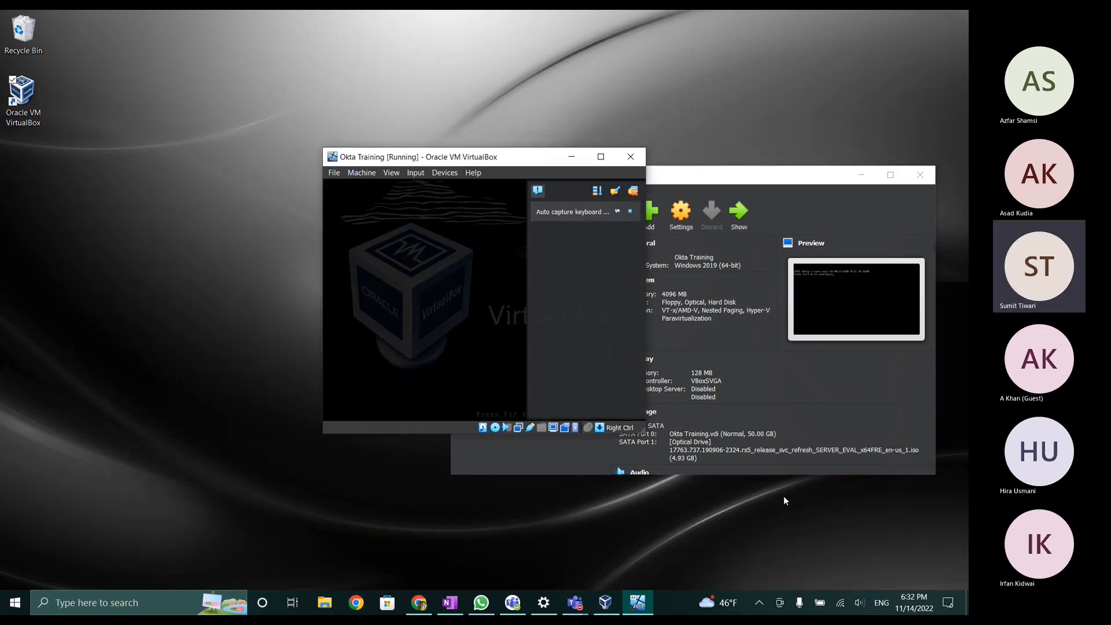
click(600, 157)
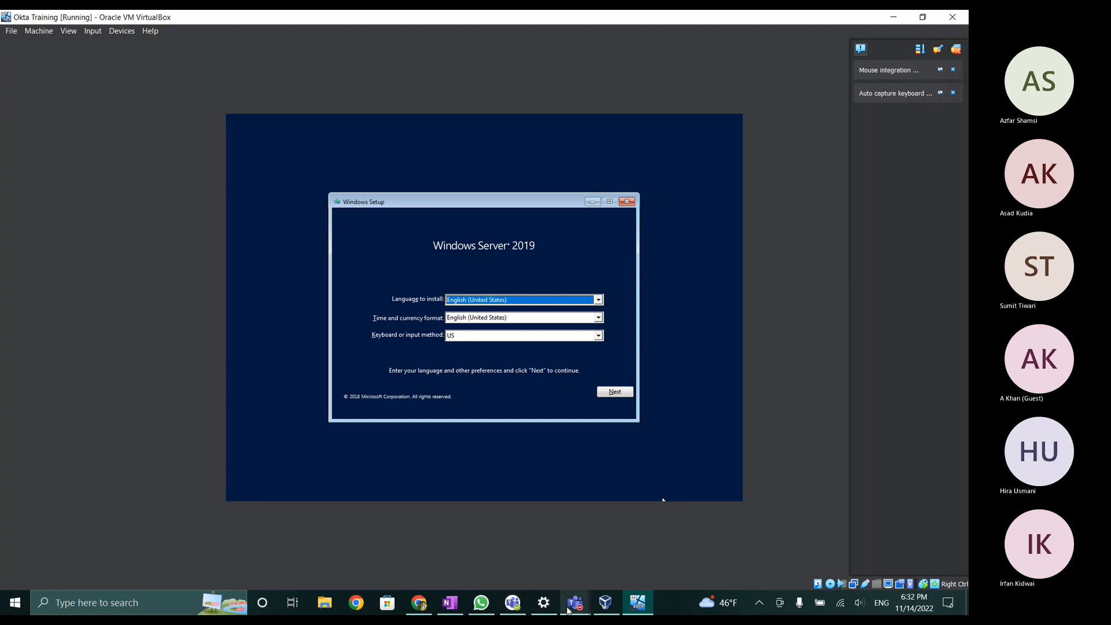
mouse_move(569, 608)
click(631, 535)
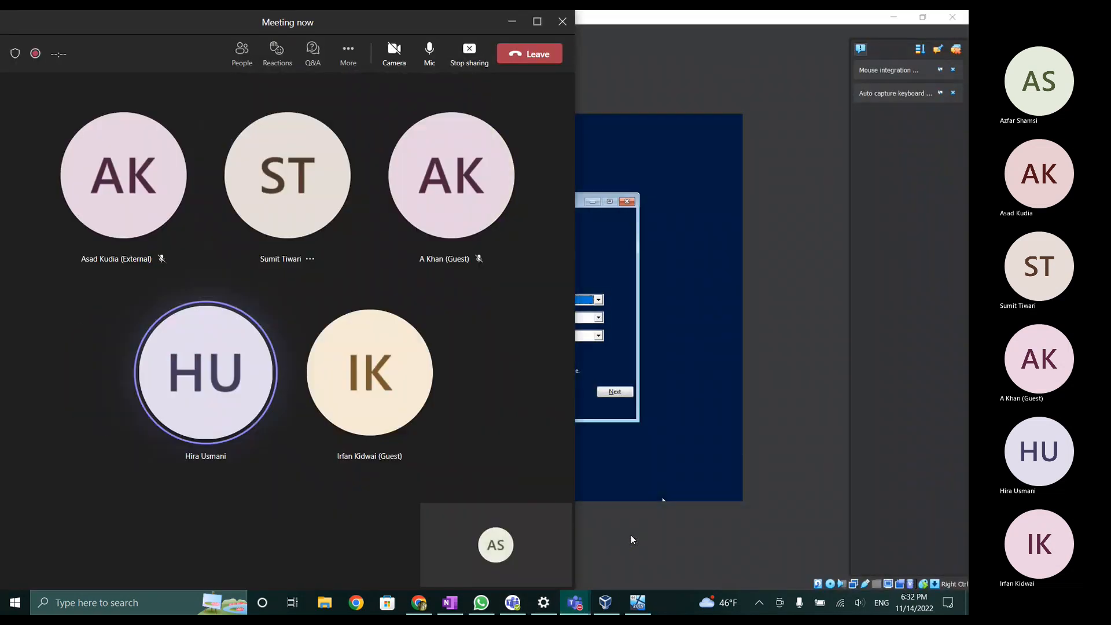
click(468, 51)
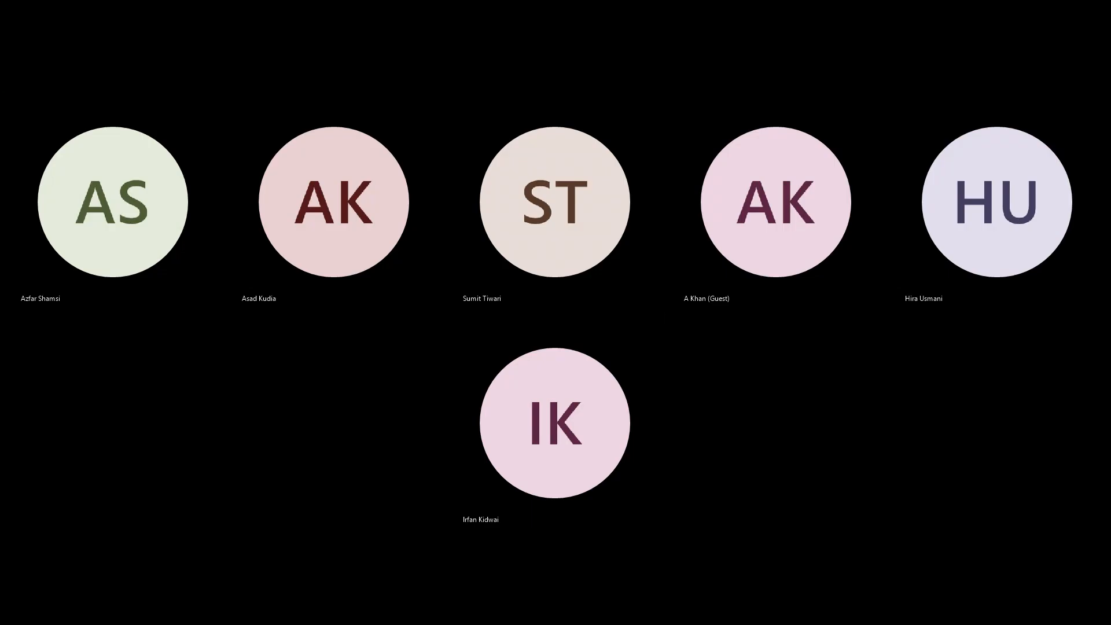
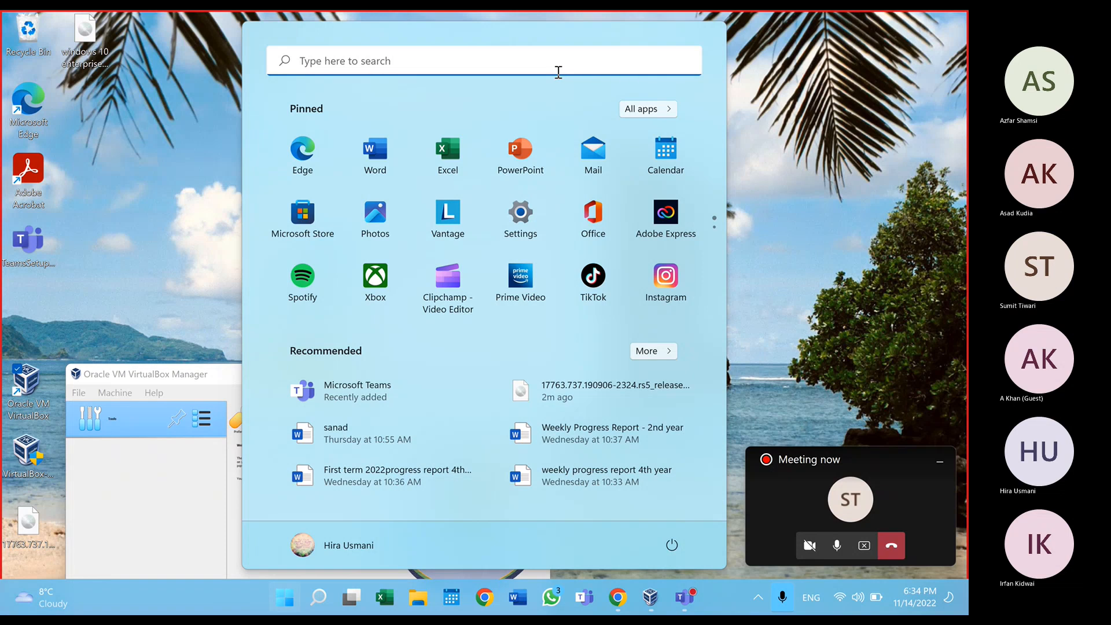
Step: Search the Start menu for 'system' and launch System Information
text(this pc)
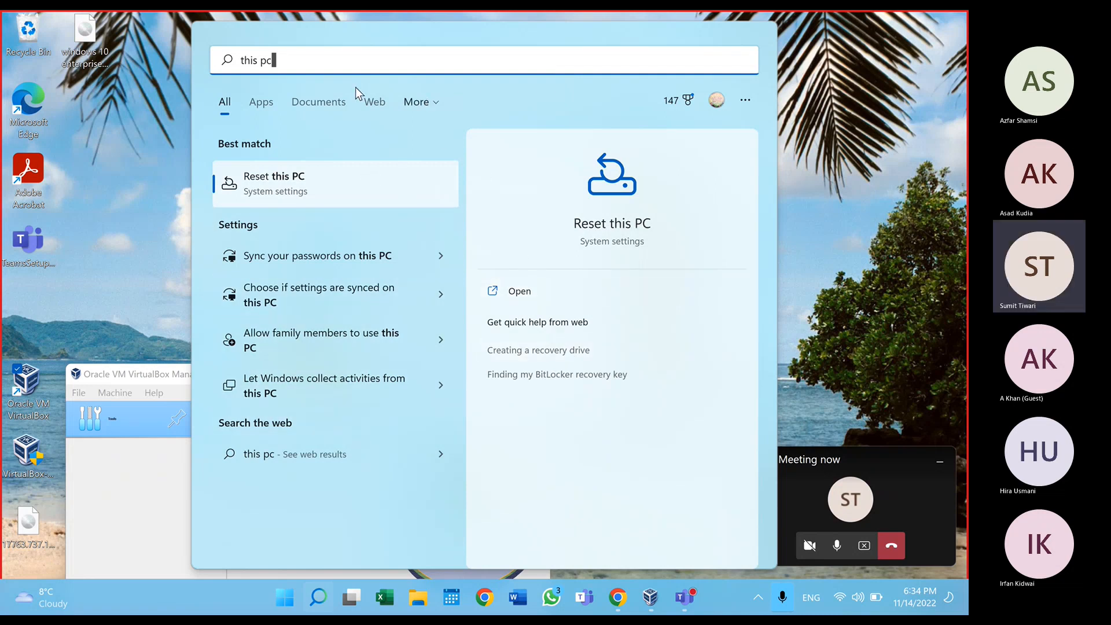
key(BackSpace)
key(BackSpace)
key(BackSpace)
key(BackSpace)
key(BackSpace)
key(BackSpace)
key(BackSpace)
text(system)
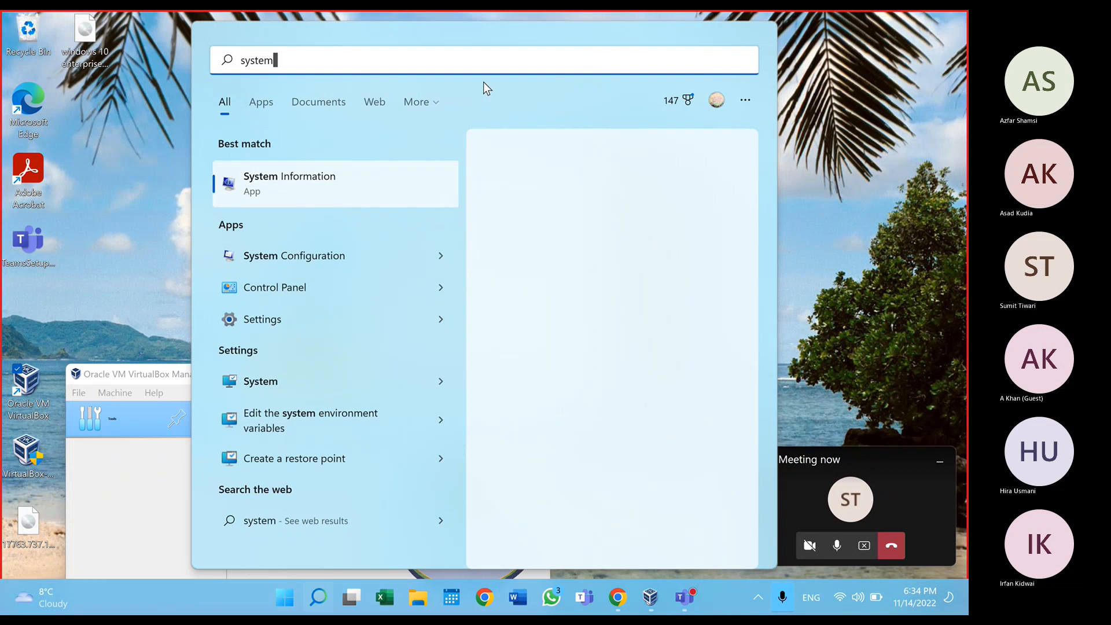
click(349, 174)
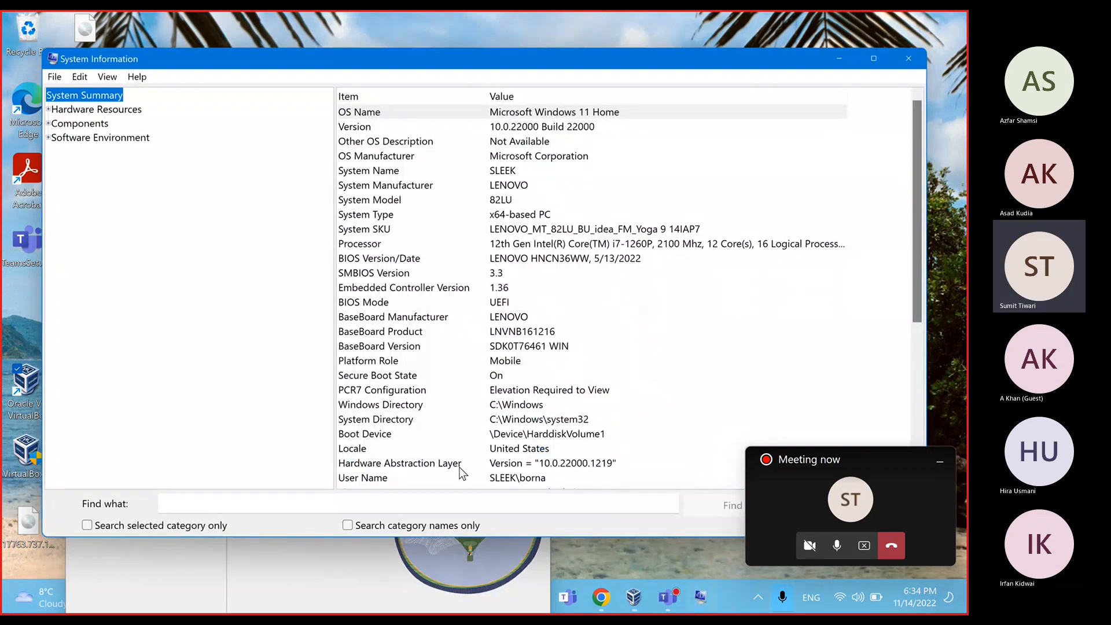
Step: Confirm 16.0 GB of installed RAM, then return to the wizard's Hardware step
scroll(460, 470, down, 1)
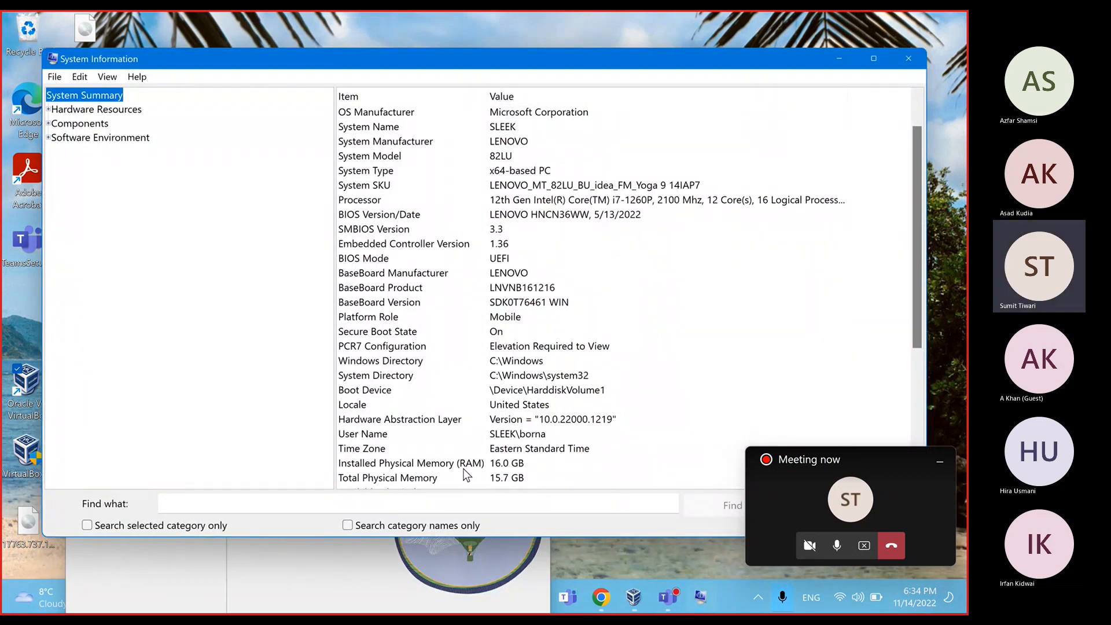
scroll(449, 474, down, 5)
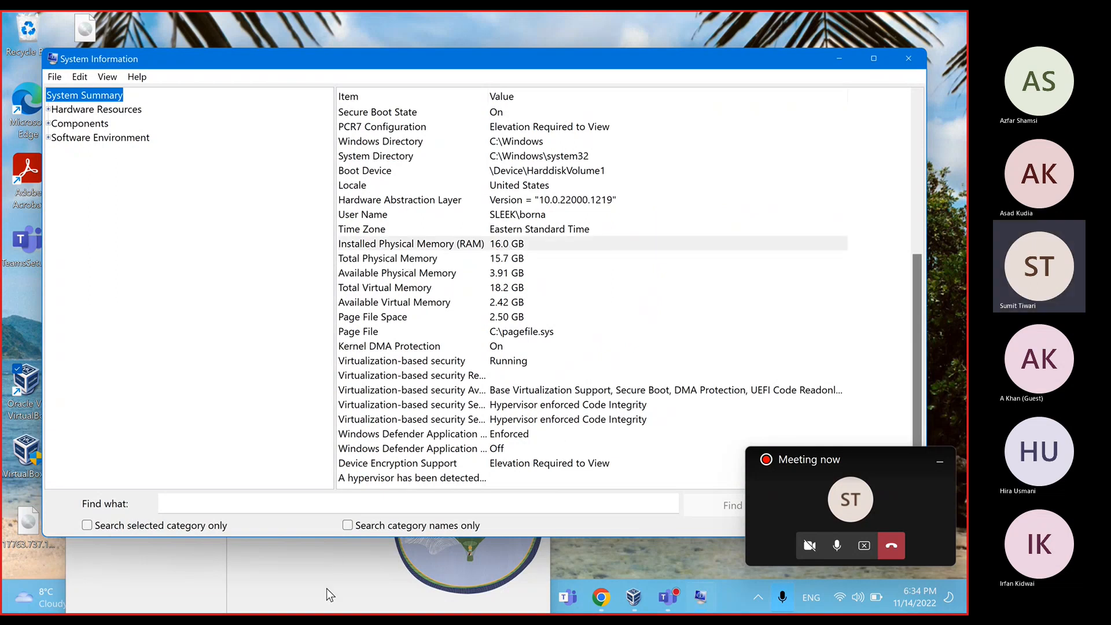
click(345, 574)
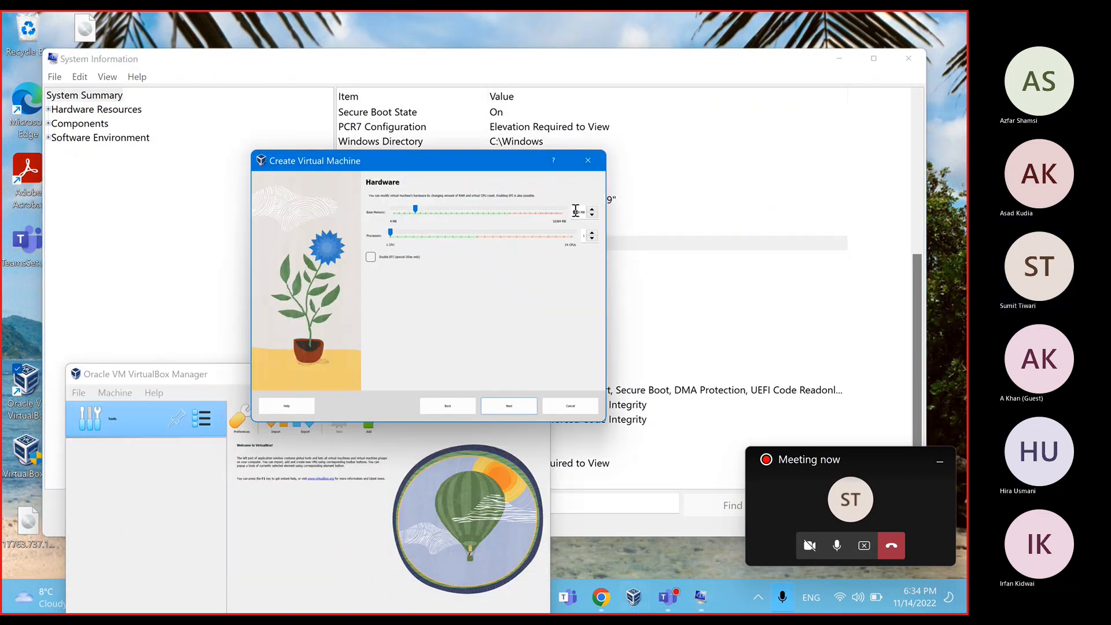
Step: Enter 4096 MB base memory, keep the 50 GB disk, review the summary and finish
drag(579, 212, 573, 212)
text(4096)
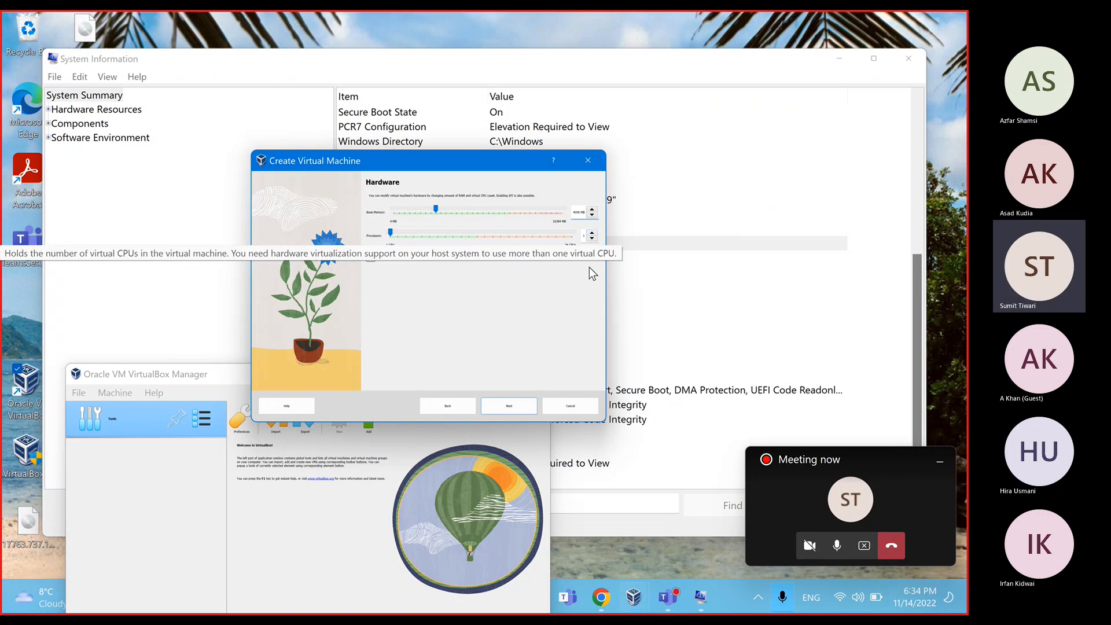
click(507, 406)
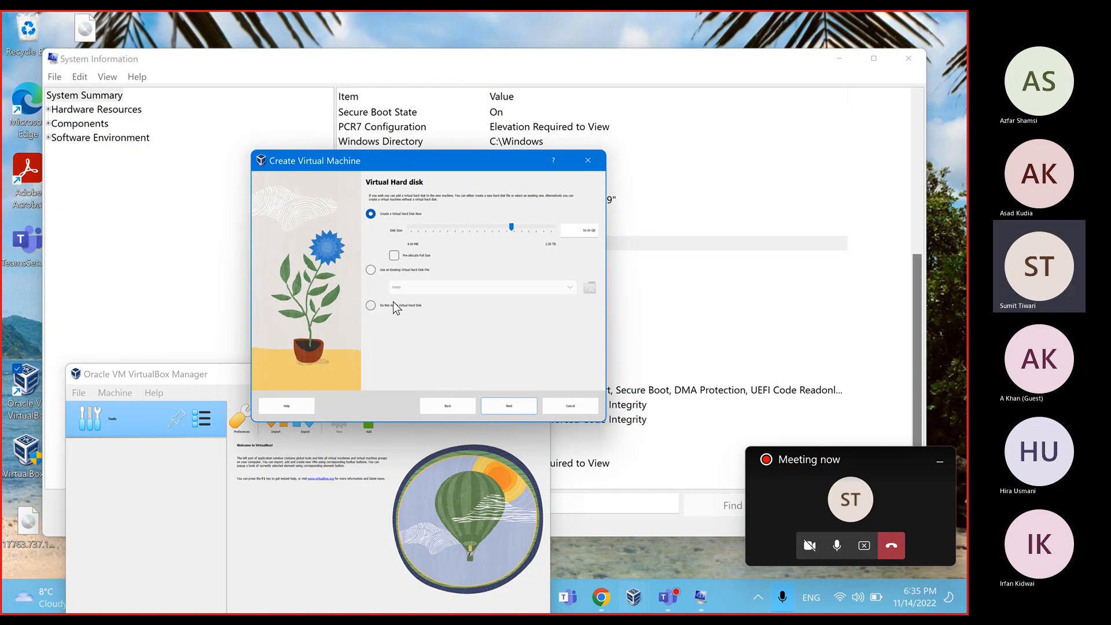
click(526, 412)
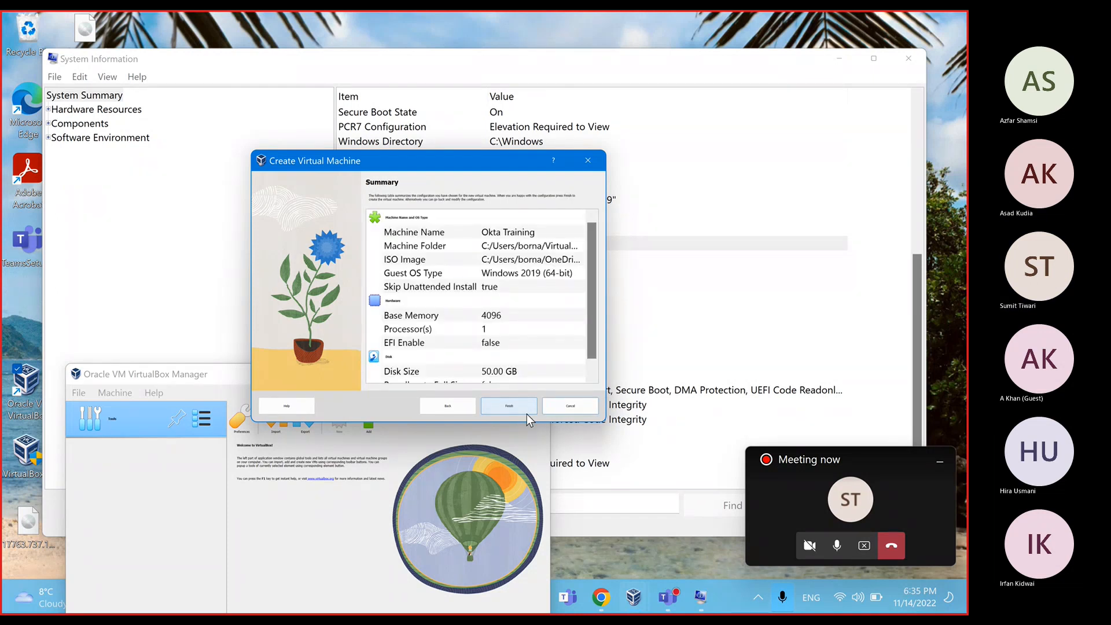
scroll(540, 330, down, 1)
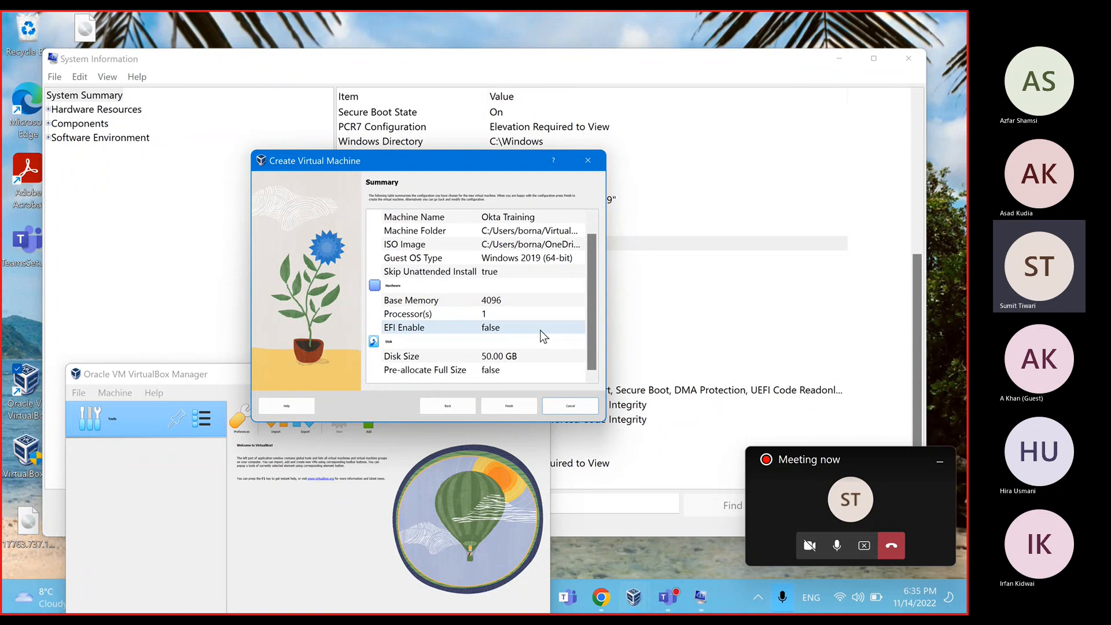
click(515, 411)
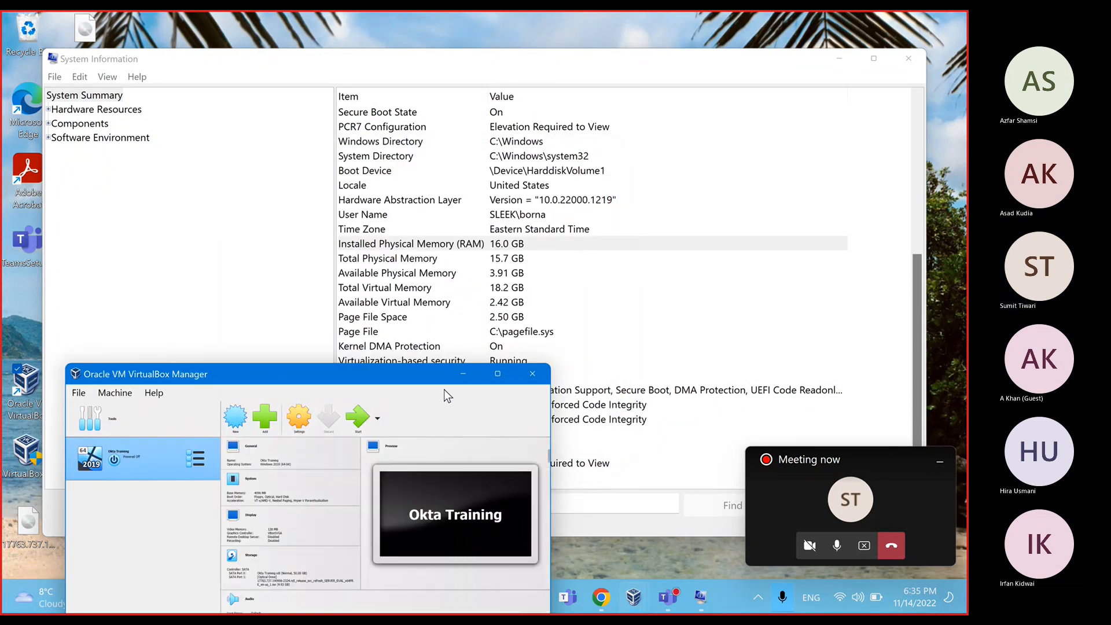
Step: Review the Okta Training VM's details in VirtualBox Manager, then bring up File Explorer
drag(433, 382, 514, 152)
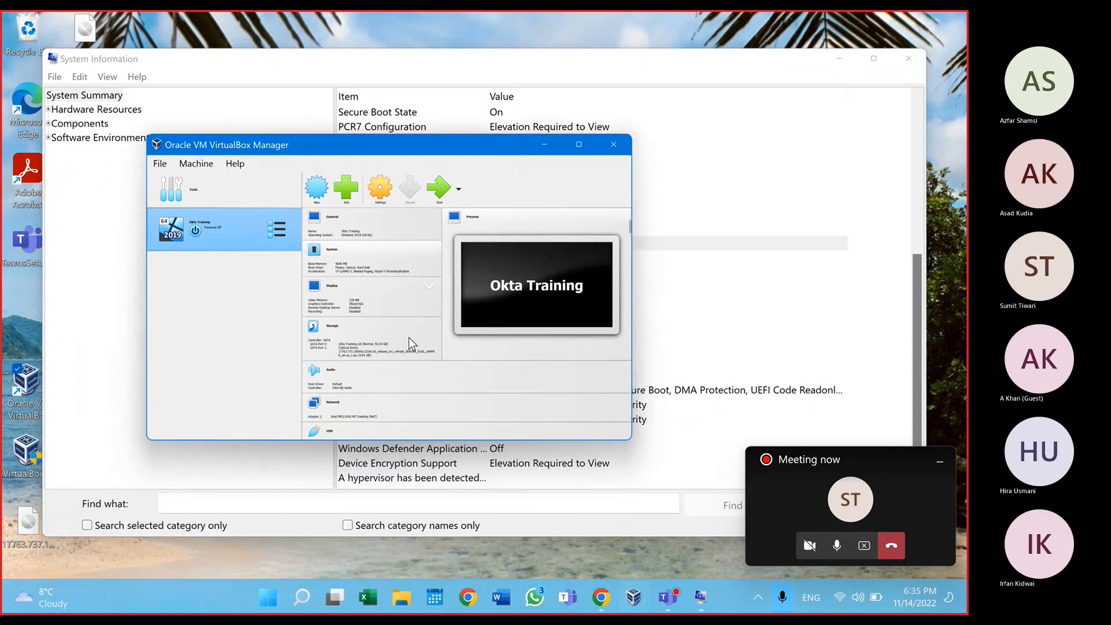
scroll(402, 365, down, 2)
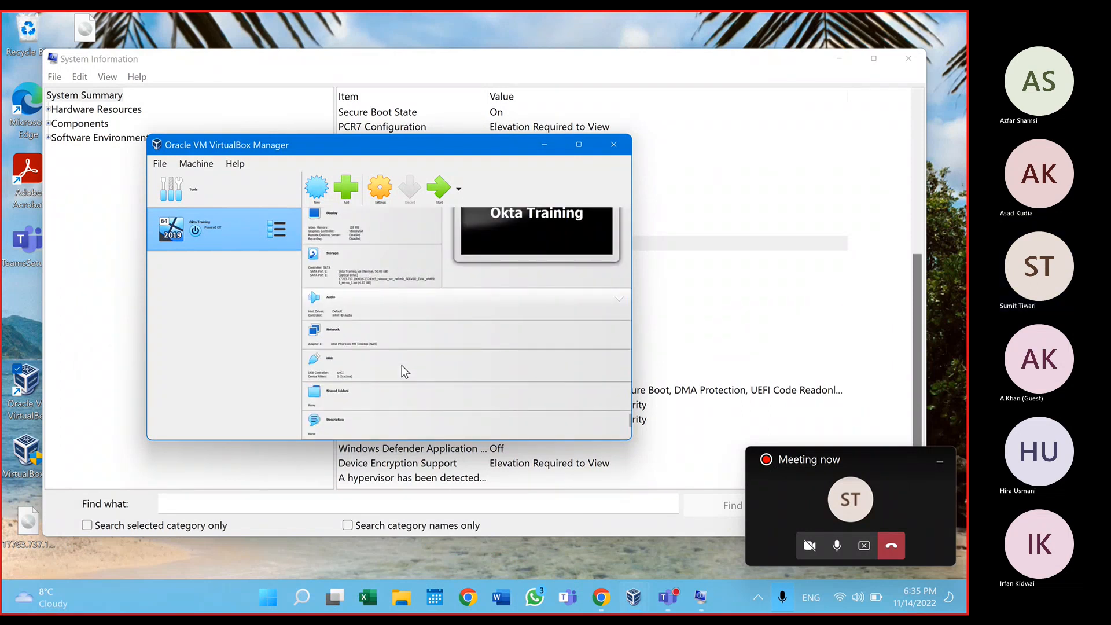
scroll(401, 365, up, 2)
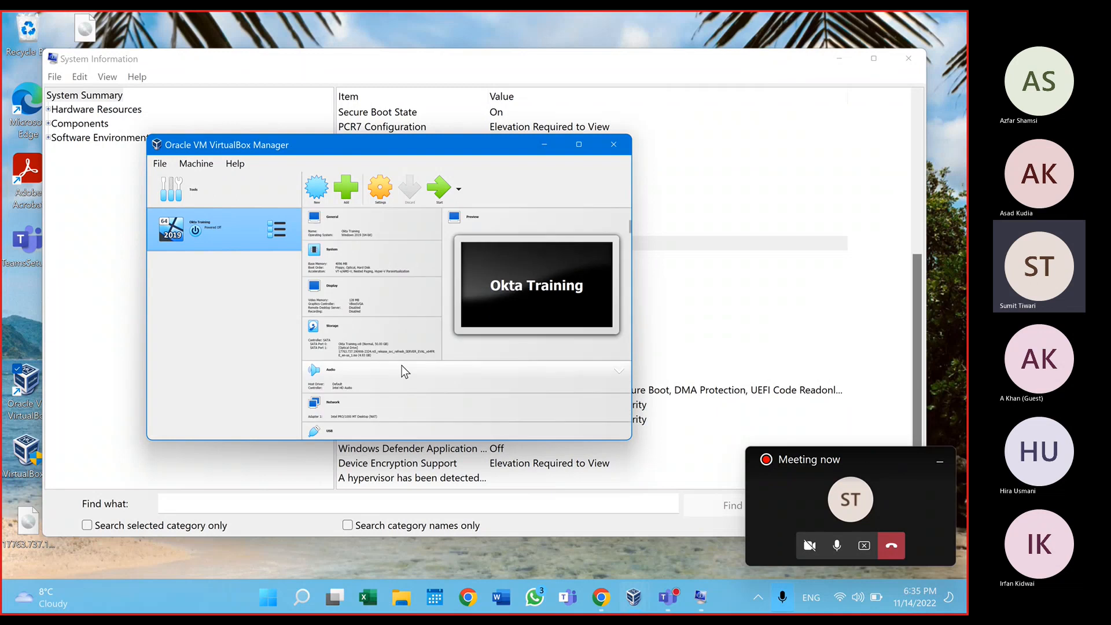
click(399, 598)
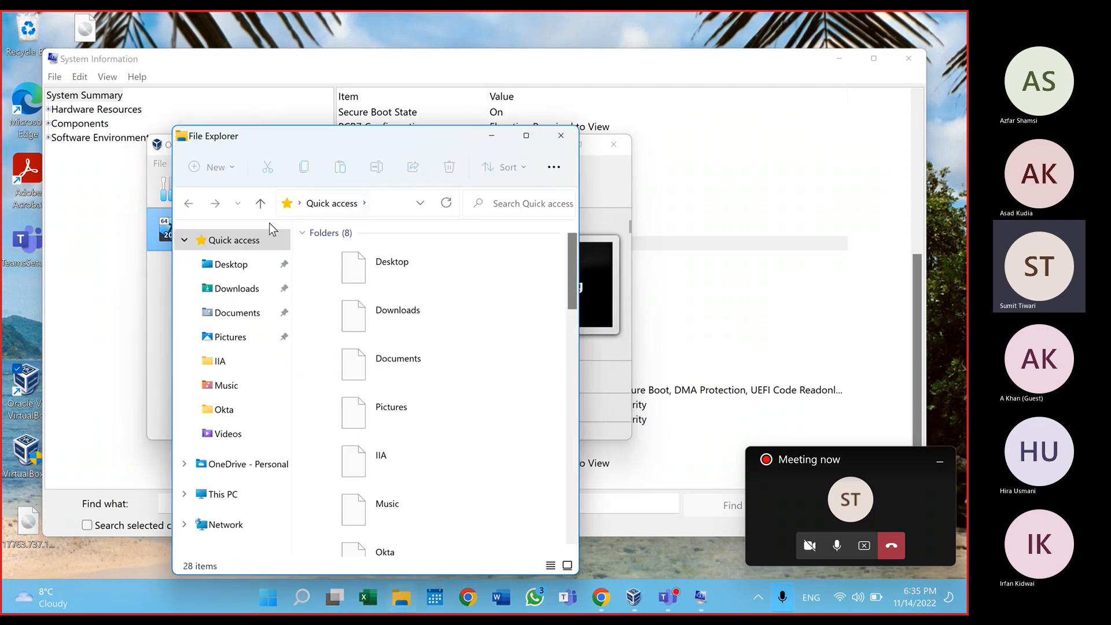
Step: Check Downloads, Documents and Desktop for the Windows Server image, then return to VirtualBox Manager
click(253, 292)
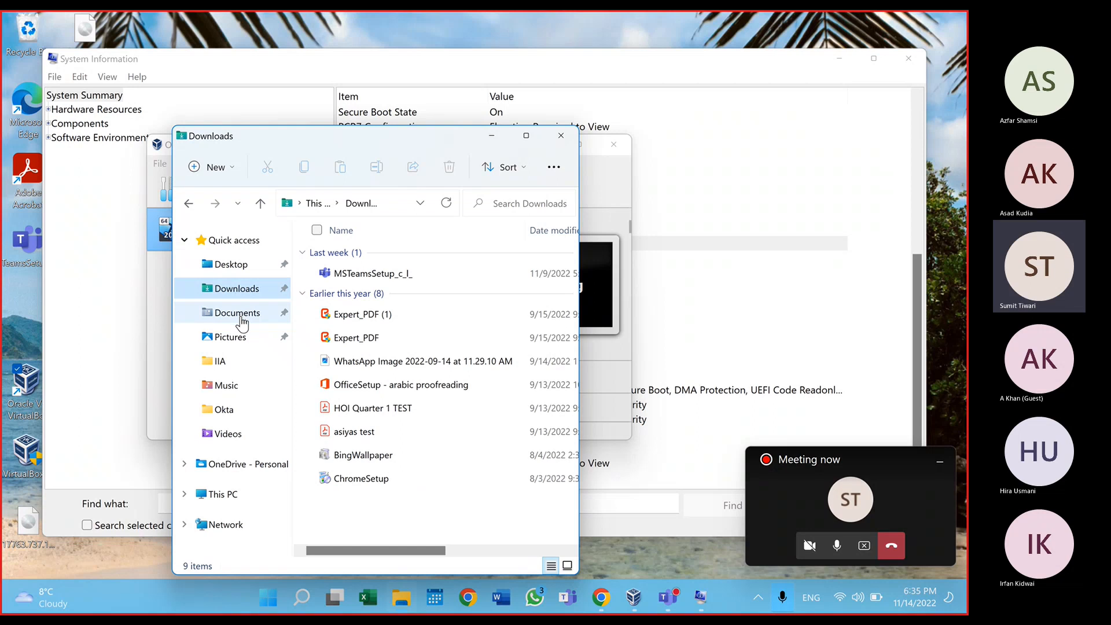
click(242, 315)
click(234, 264)
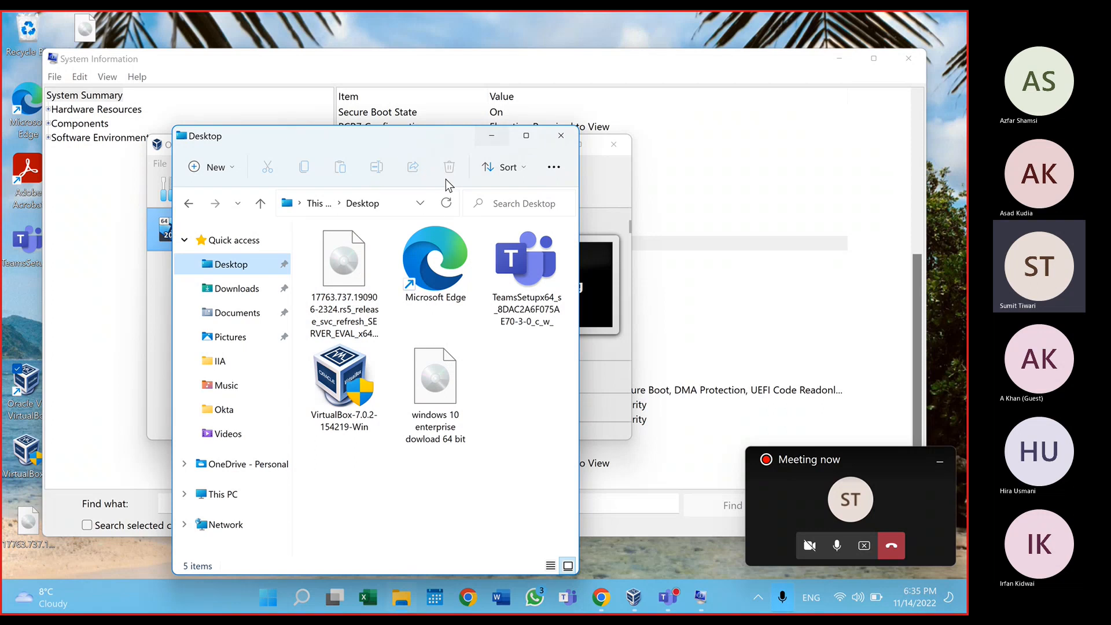
key(super)
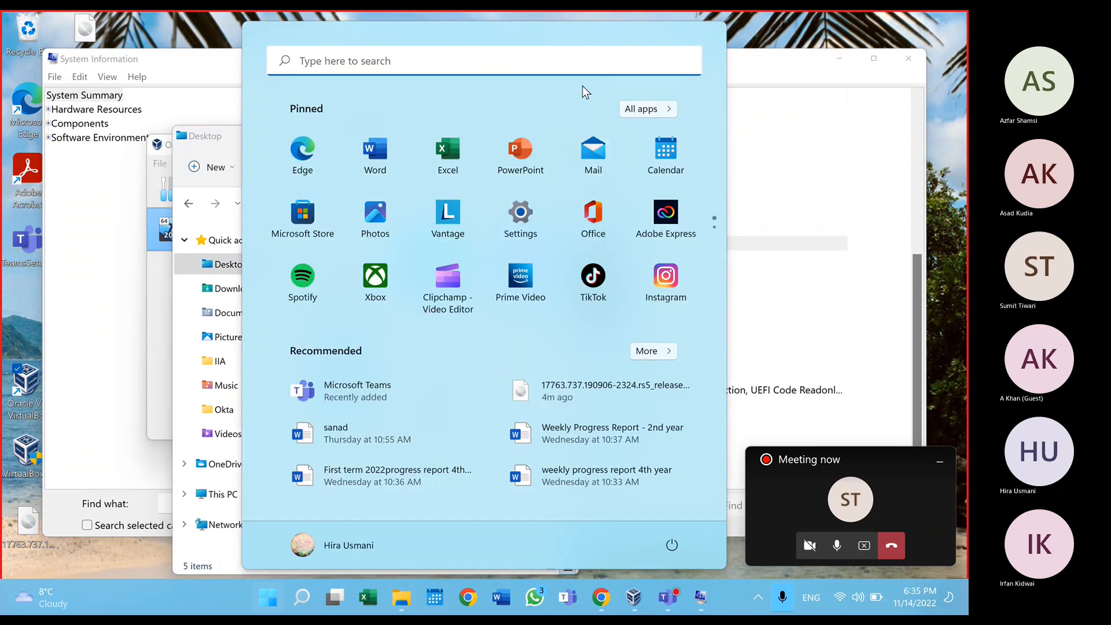
click(768, 13)
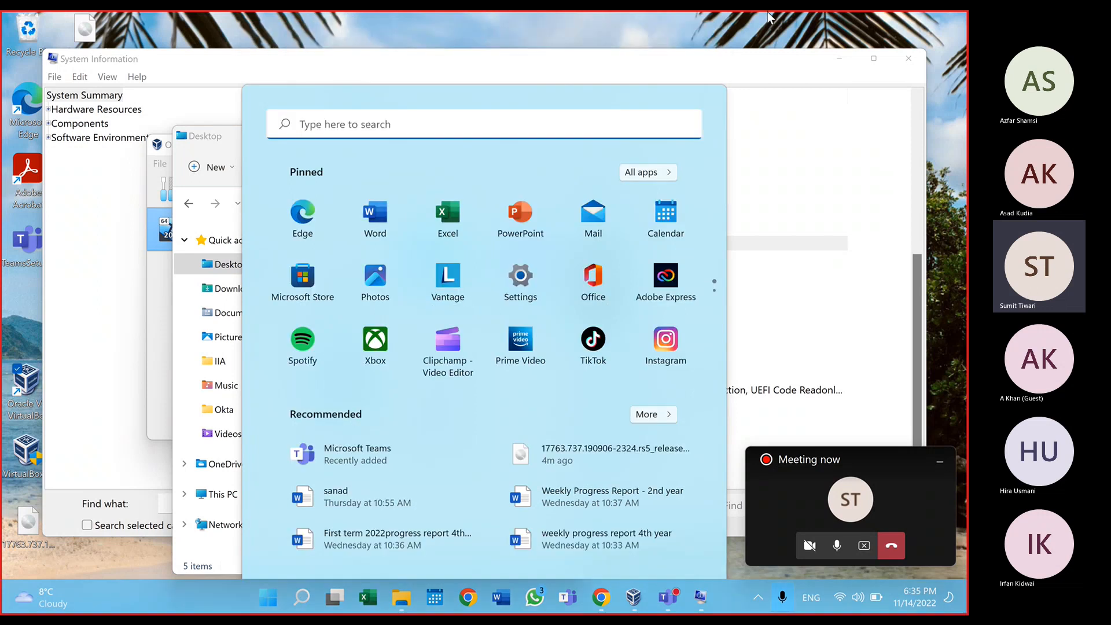
click(488, 134)
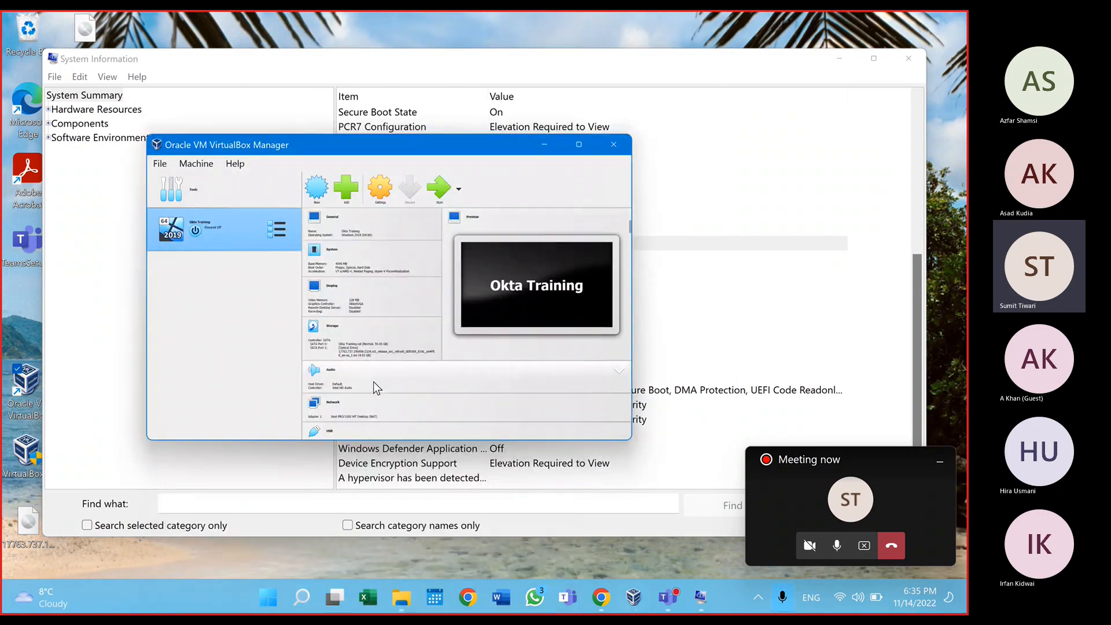
Step: Start Okta Training and maximize its window once Windows Server 2019 Setup appears
click(441, 190)
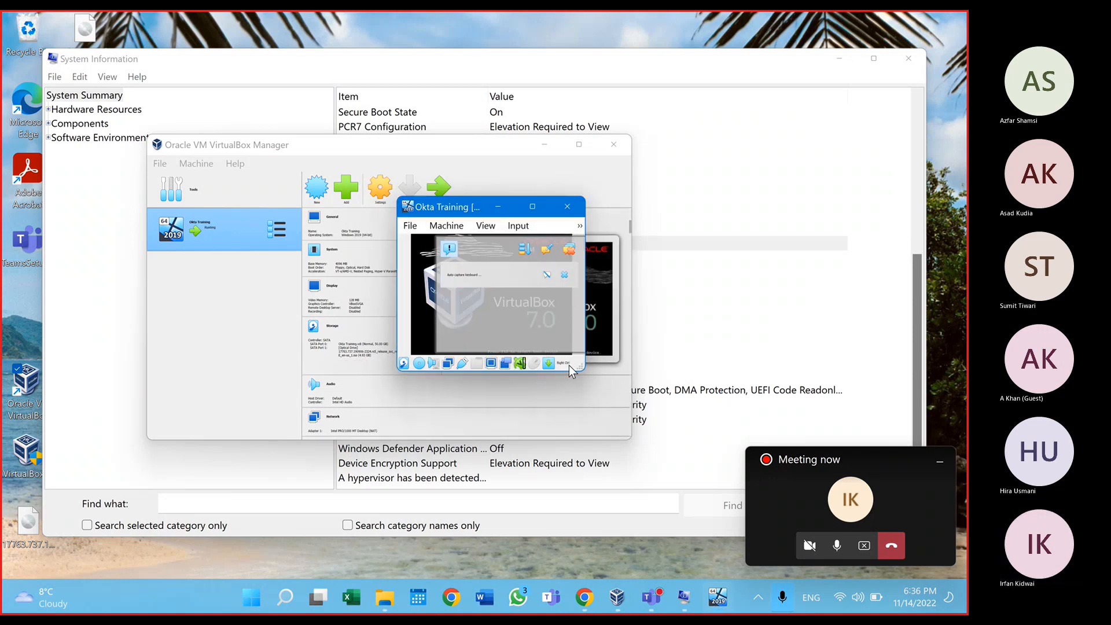
drag(579, 368, 772, 544)
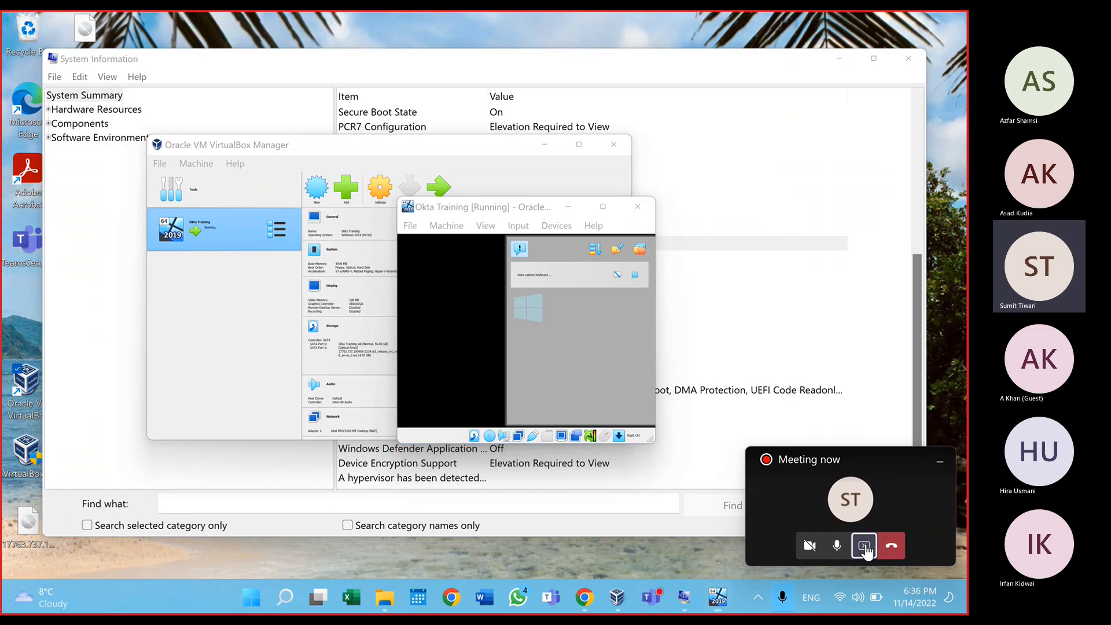
click(864, 546)
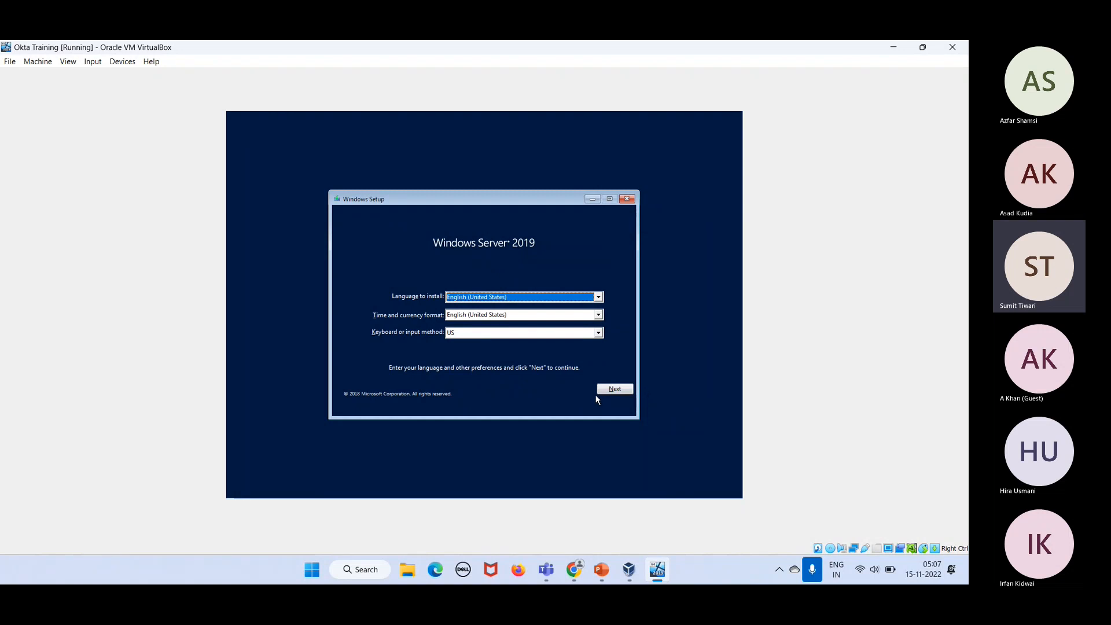
Step: Keep the default language settings, begin installing, and select Datacenter Evaluation (Desktop Experience)
click(614, 389)
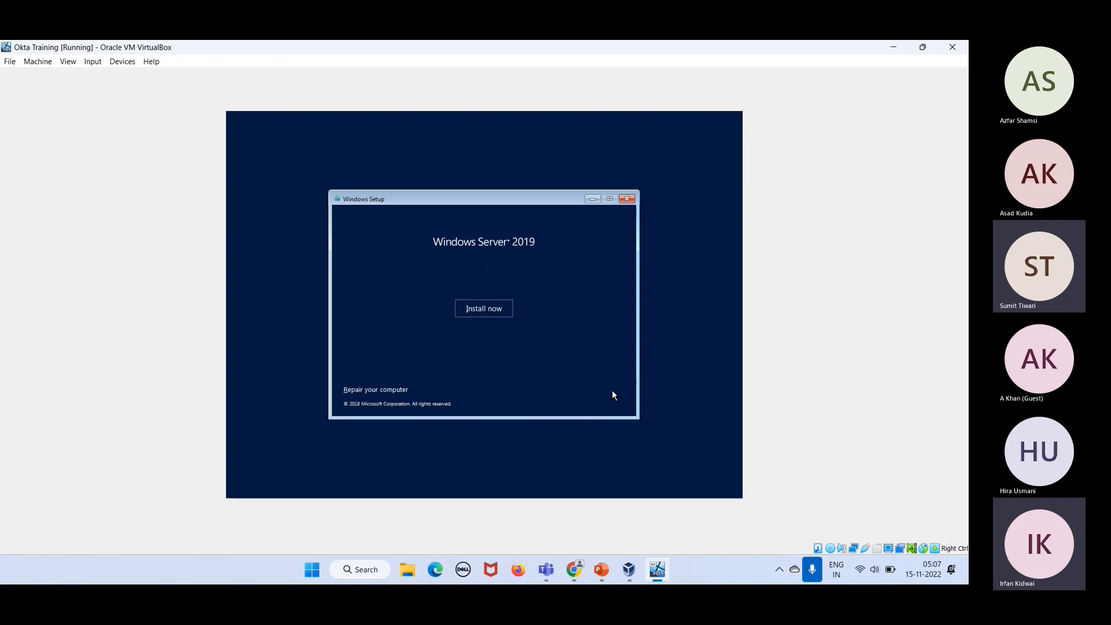
click(480, 309)
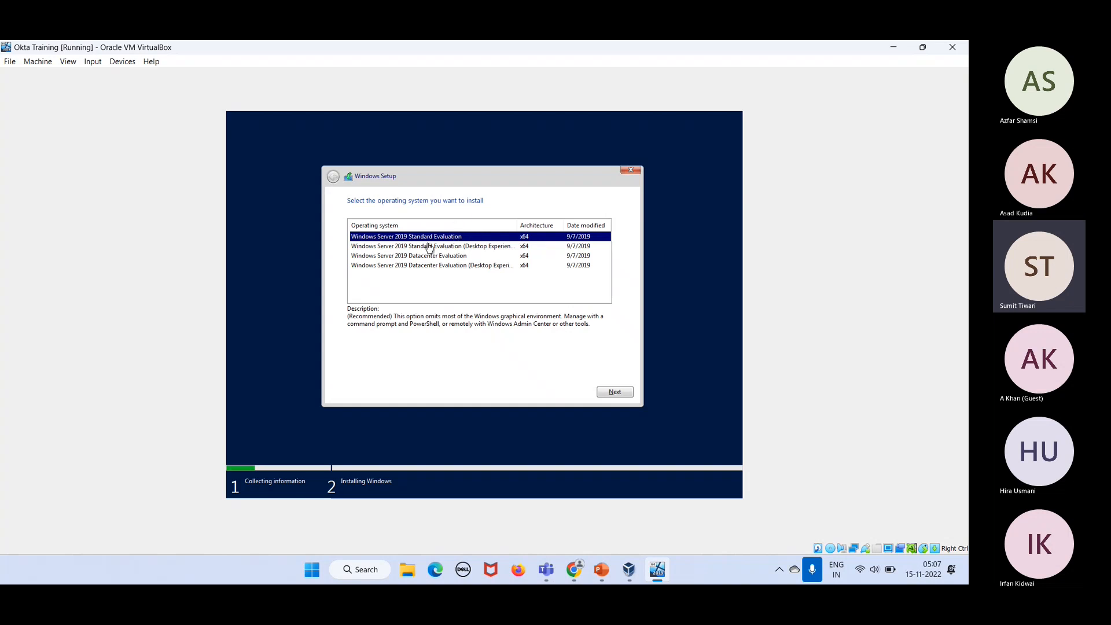
click(493, 248)
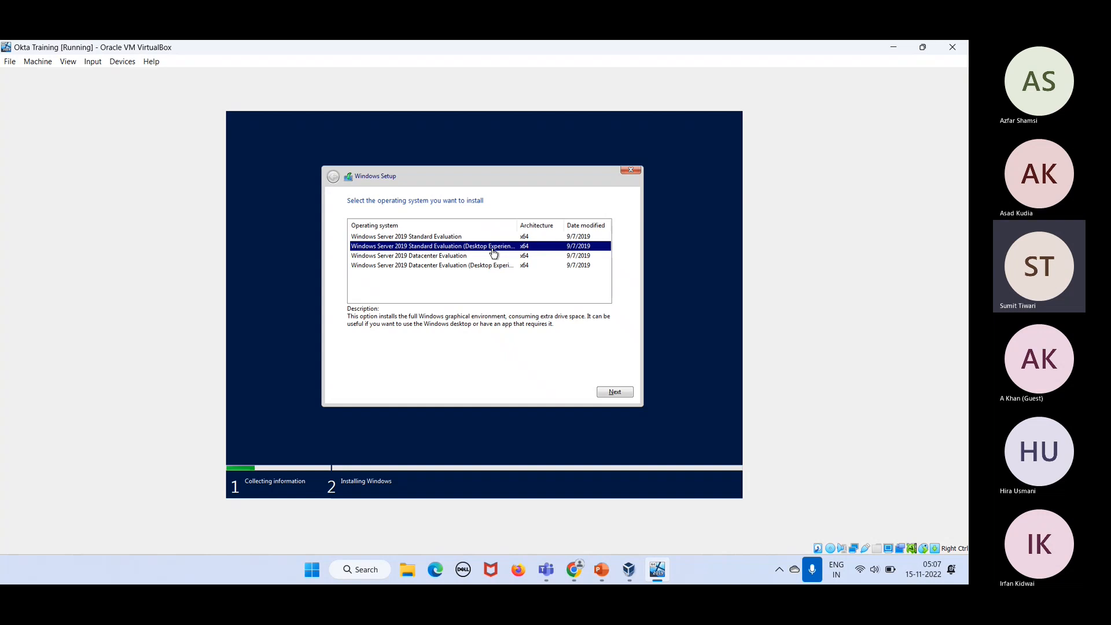
click(489, 270)
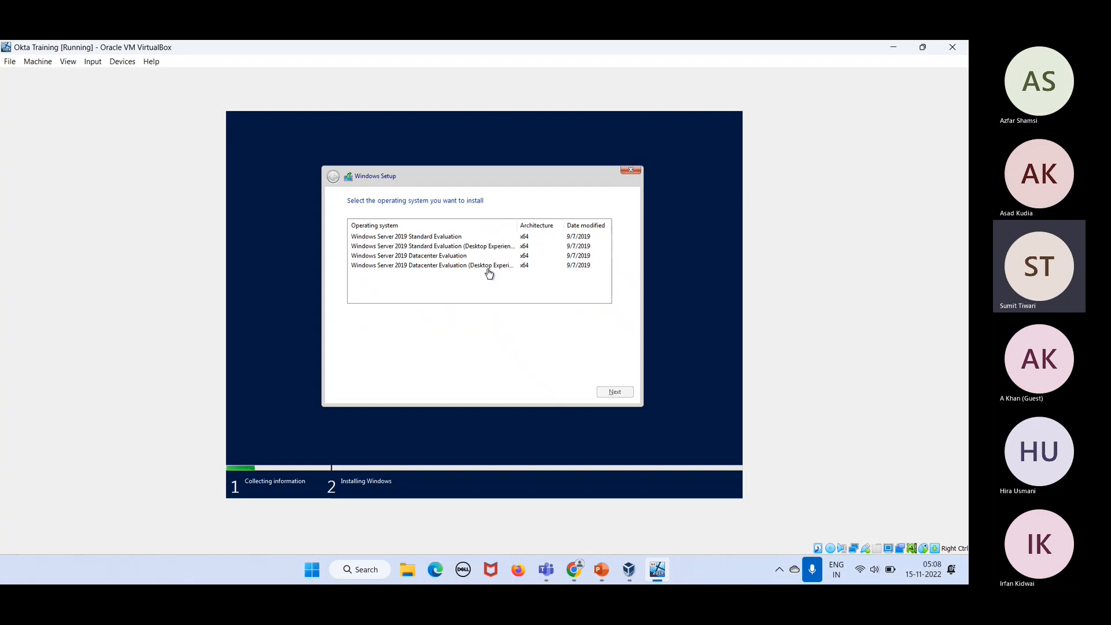
click(488, 266)
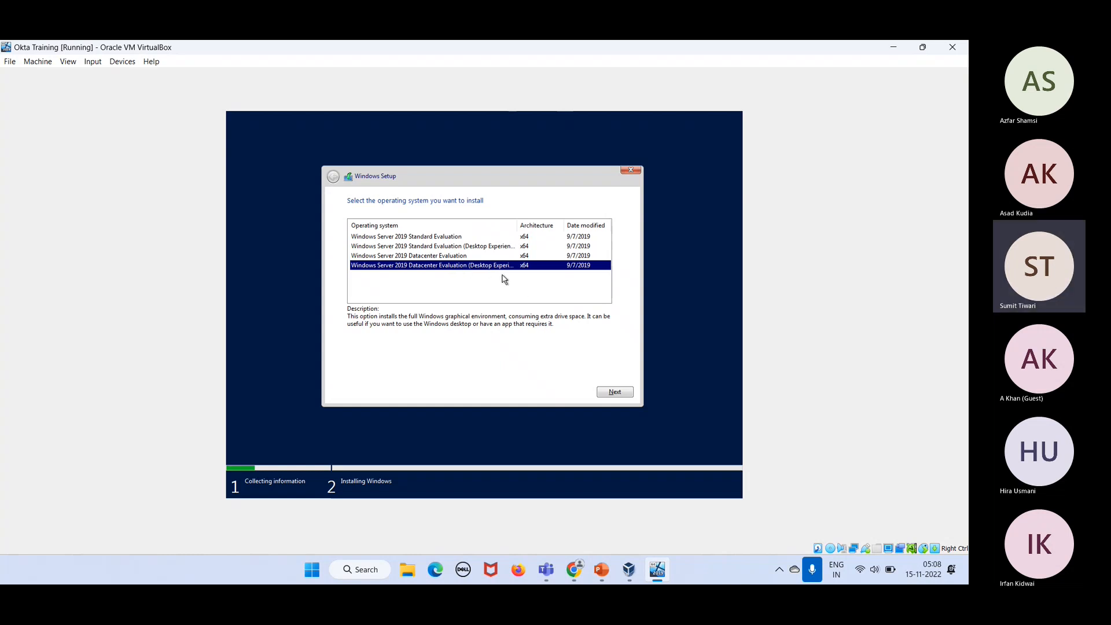
Step: Accept the license terms and continue to the installation-type question
click(609, 394)
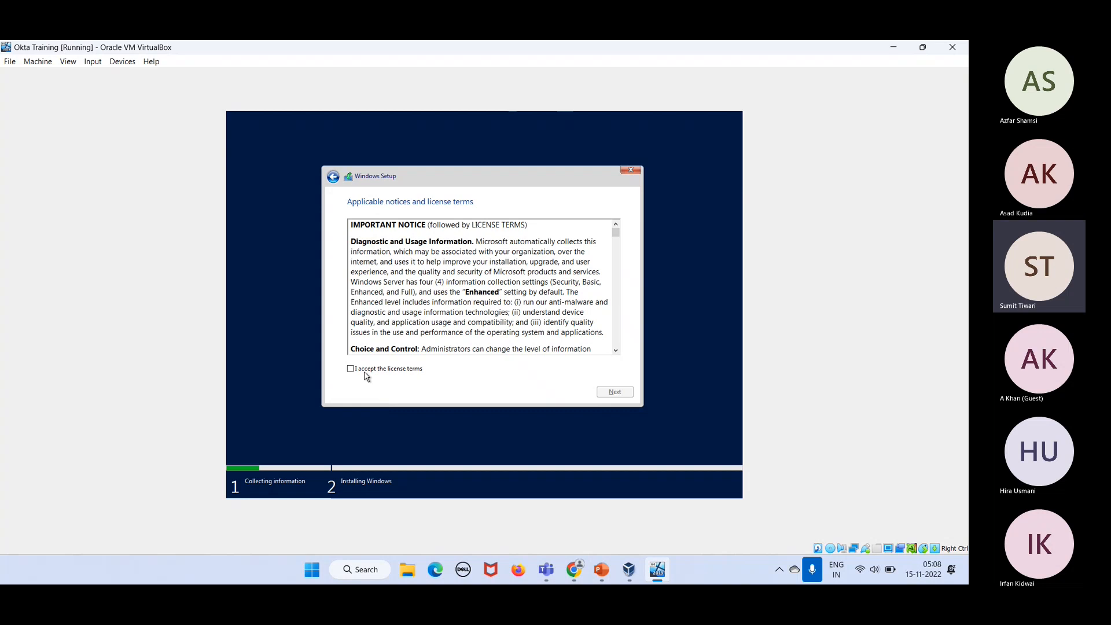
click(357, 371)
click(614, 392)
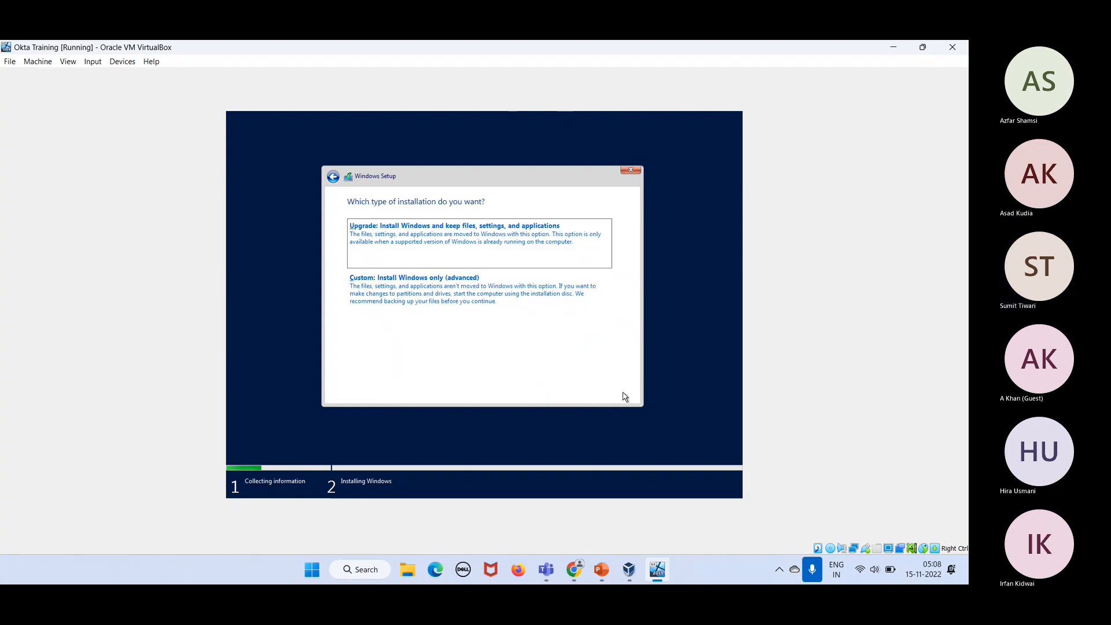
Step: Choose the Custom install and target Drive 0's unallocated space
click(410, 287)
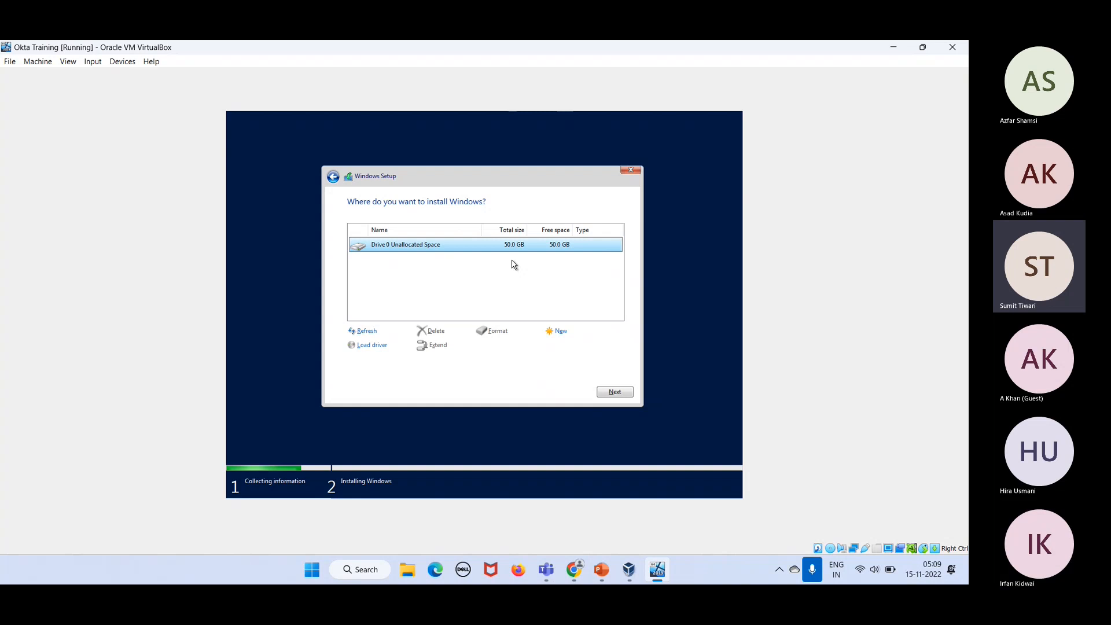
click(611, 391)
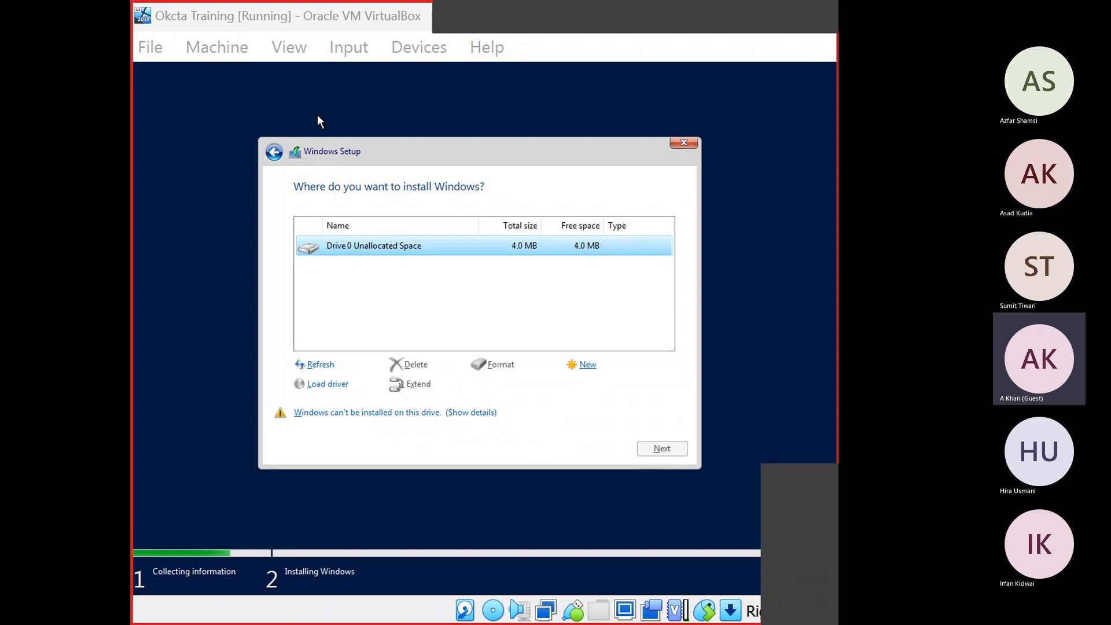
Step: Step Setup back to the operating system choice, then bring up the VM's close options
click(286, 20)
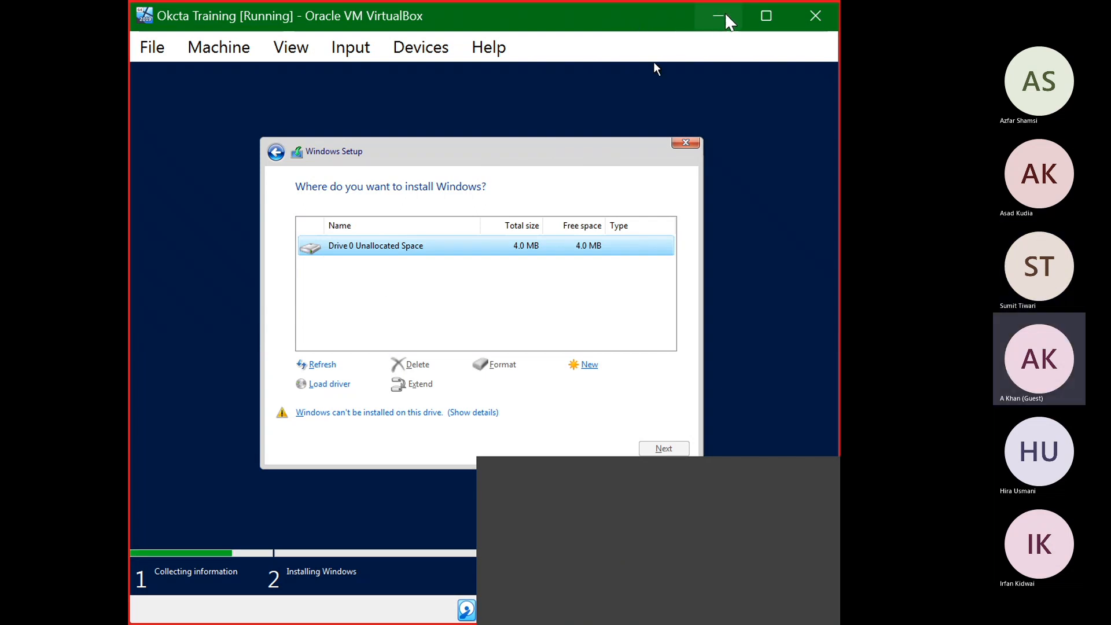
click(275, 152)
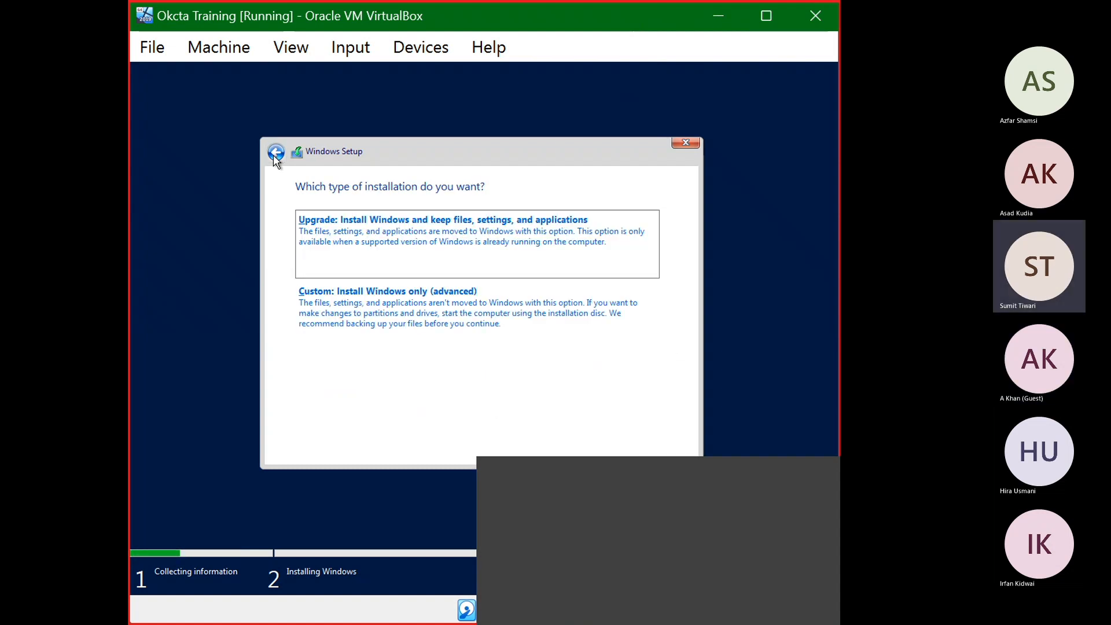
click(325, 308)
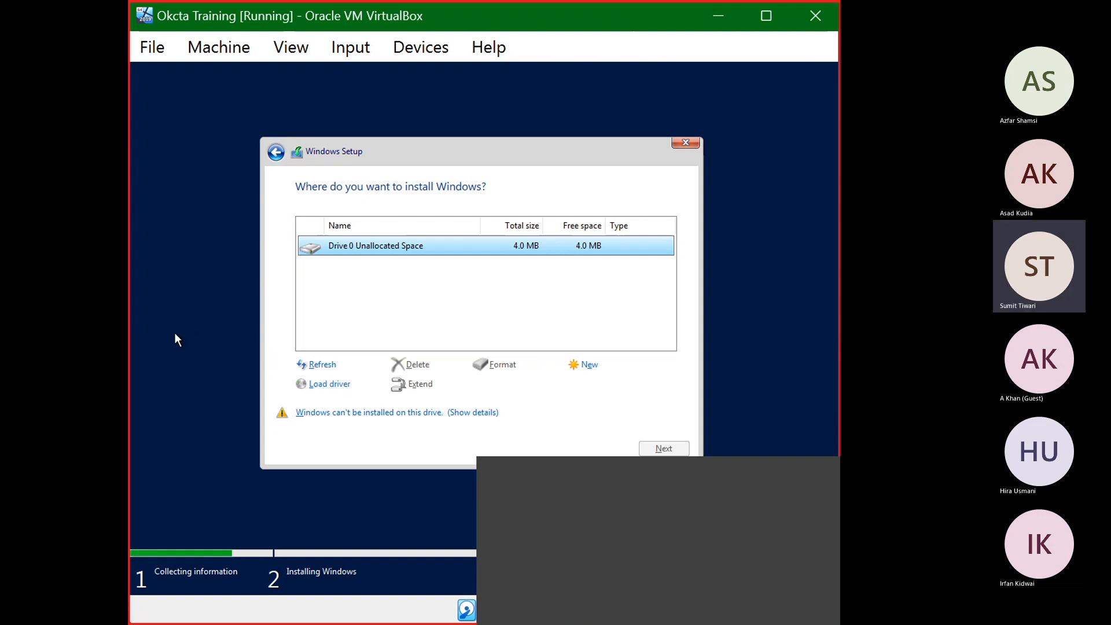
click(277, 151)
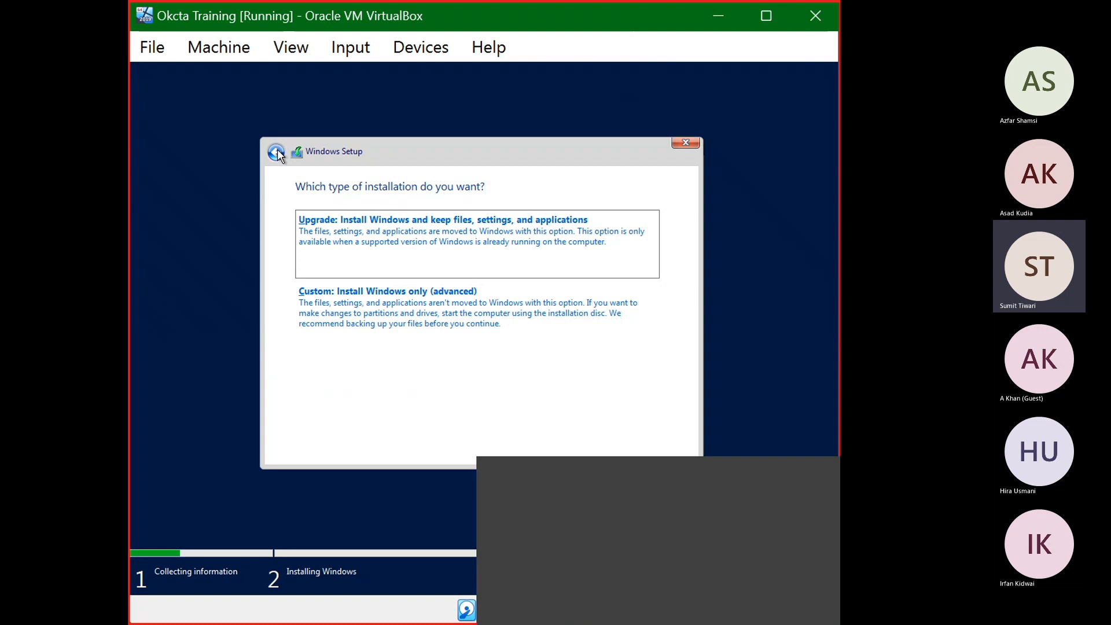
click(277, 151)
click(277, 151)
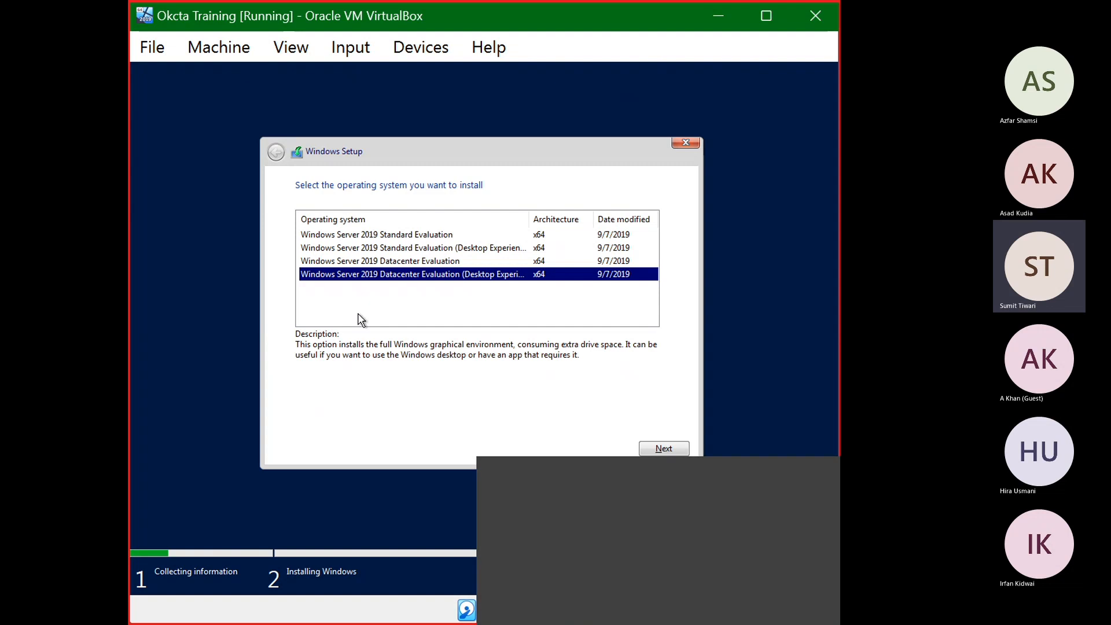
click(827, 24)
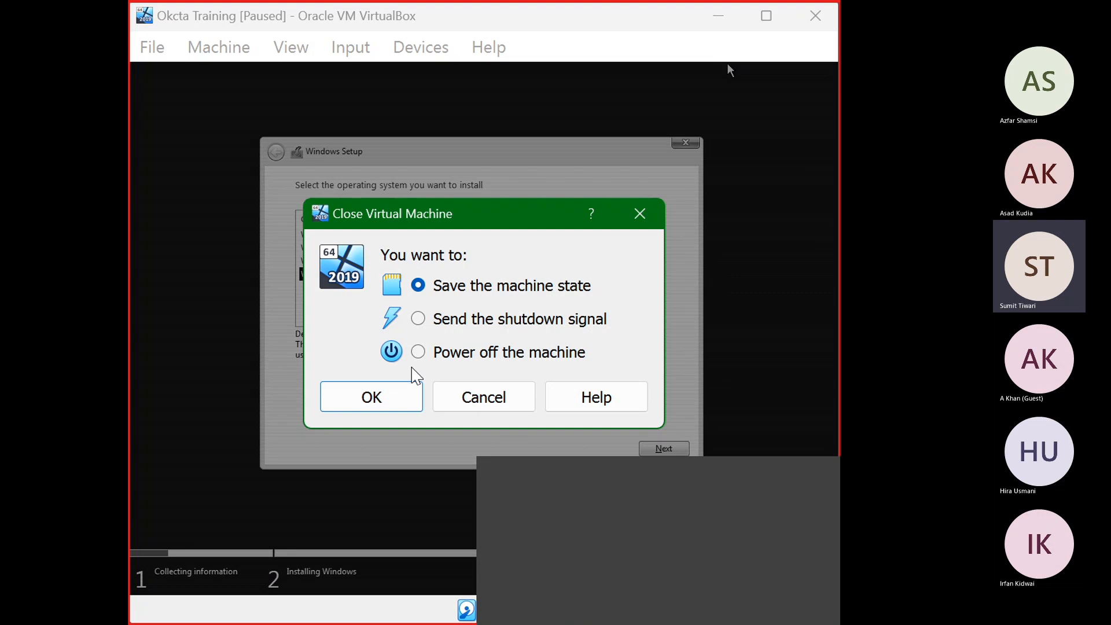
Step: Choose 'Power off the machine' to shut down Okta Training
click(417, 352)
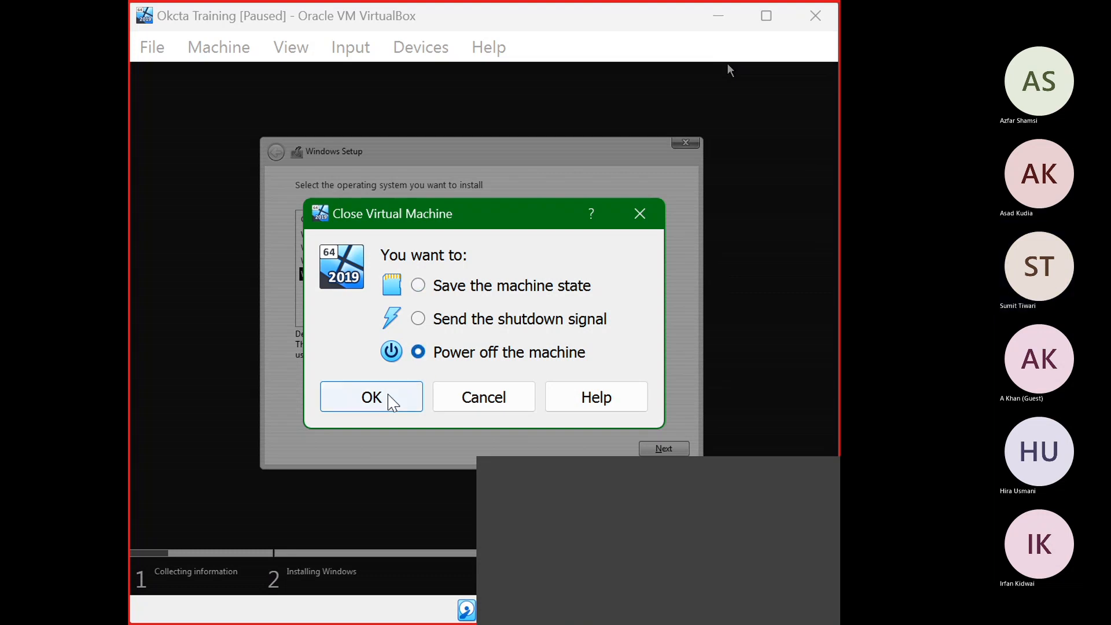
click(393, 408)
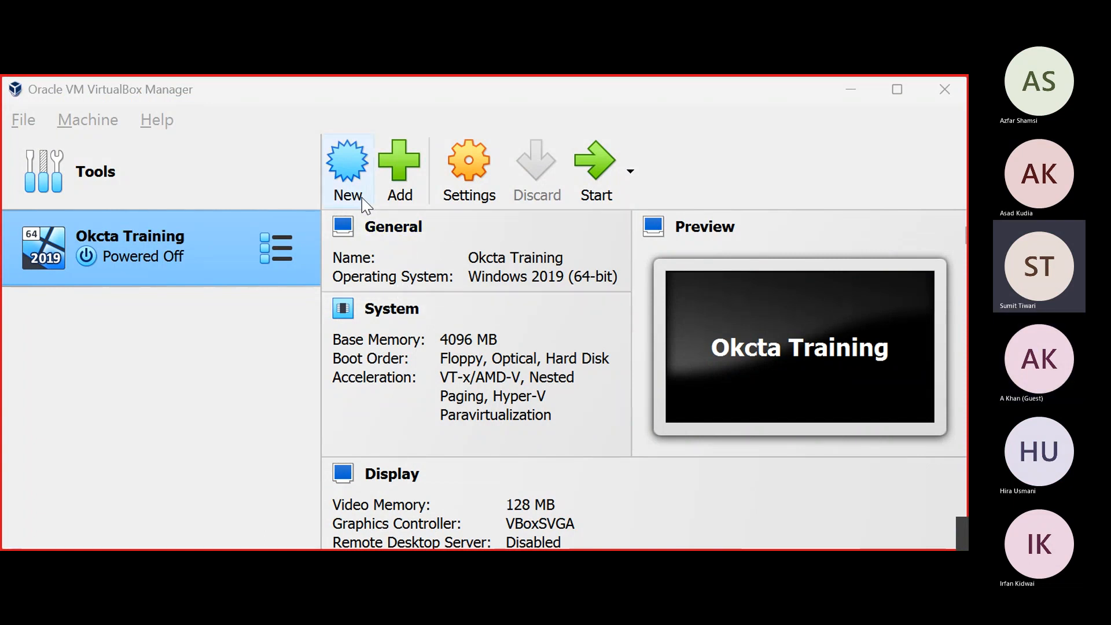
Step: Remove the Okcta Training VM and choose 'Delete all files', emptying the machine list
click(674, 146)
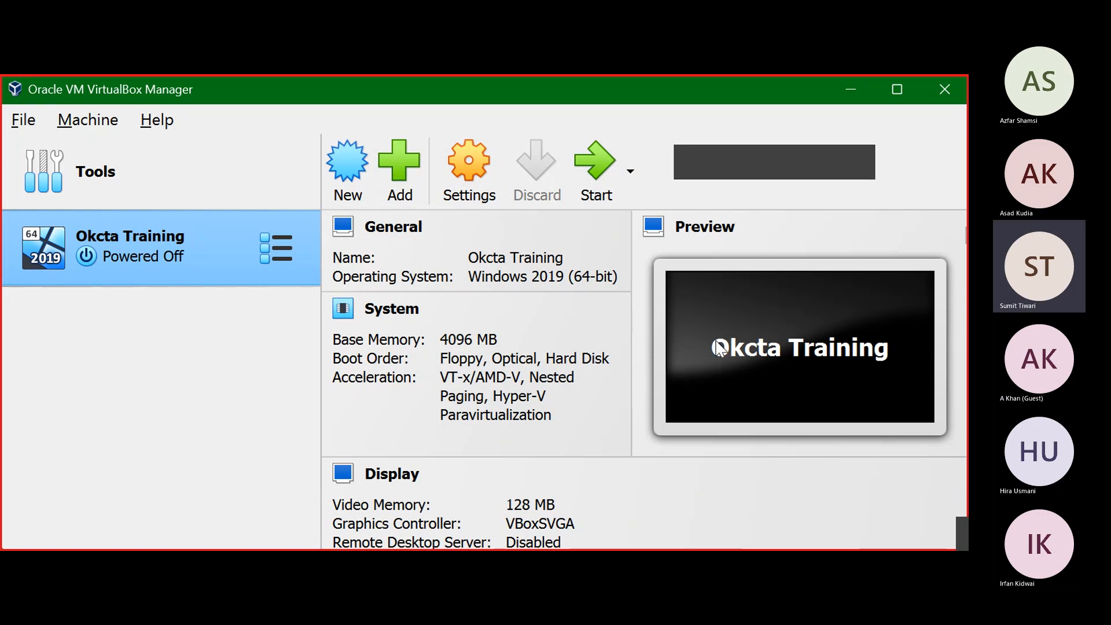
right_click(740, 365)
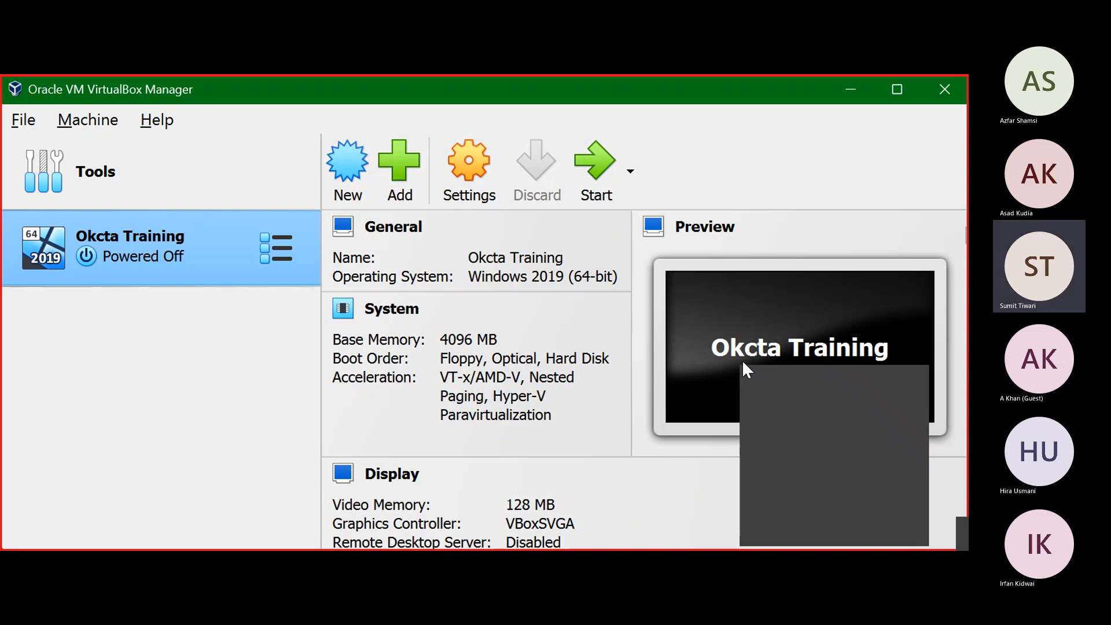
right_click(134, 249)
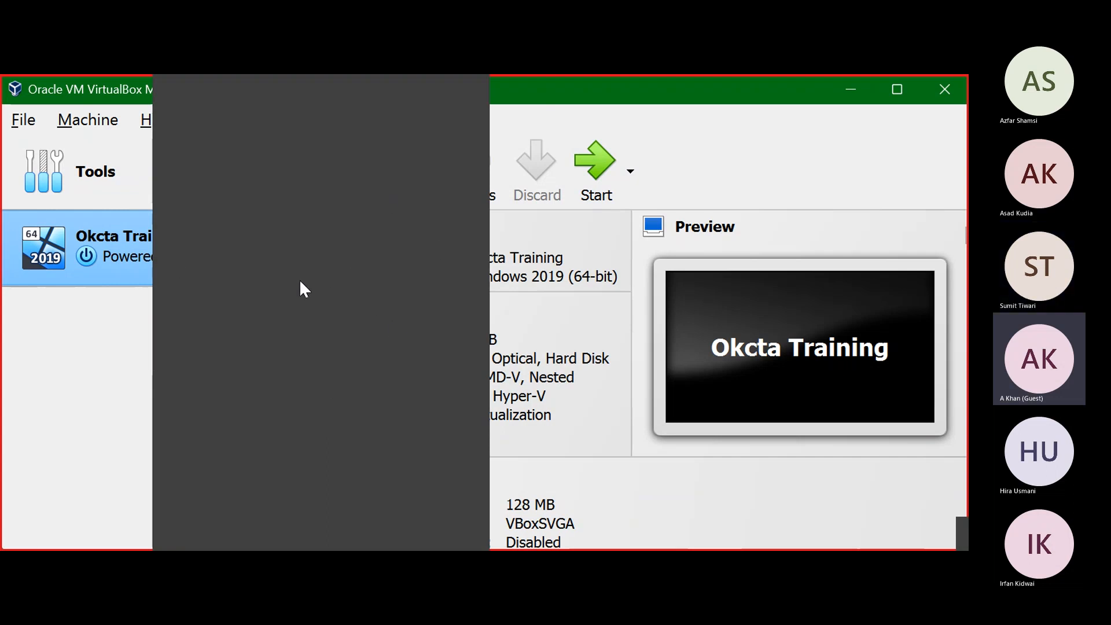
click(247, 168)
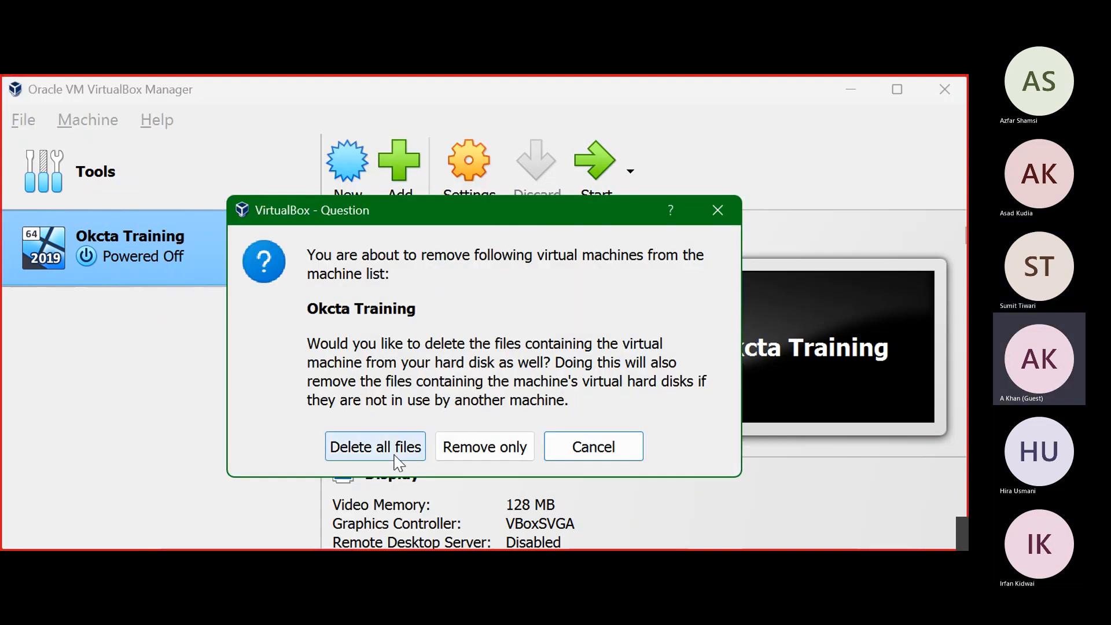
click(395, 455)
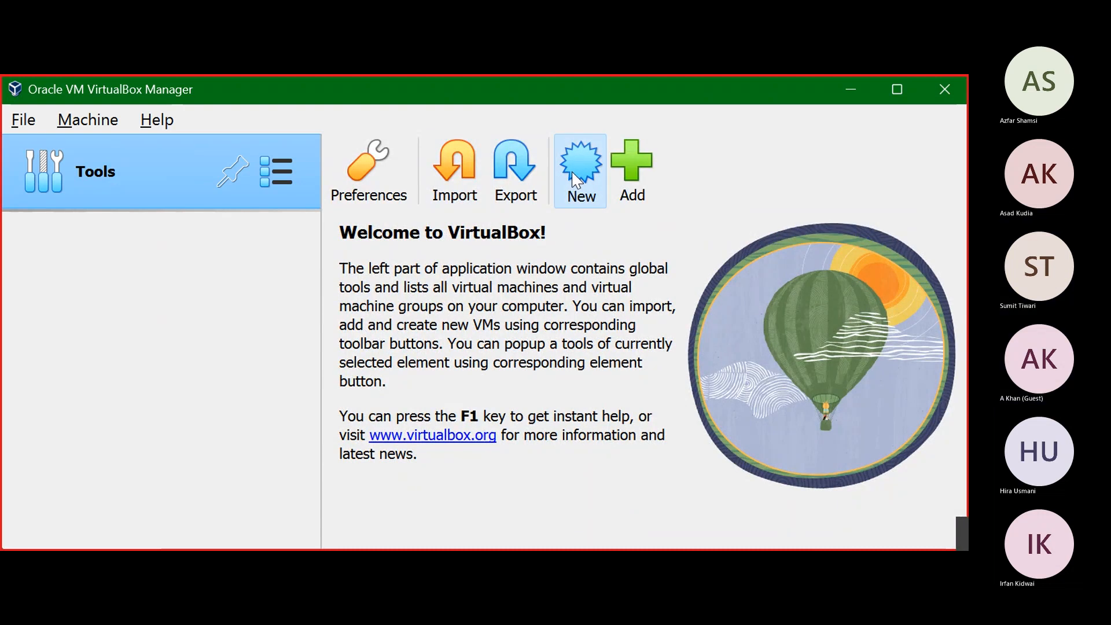
click(576, 181)
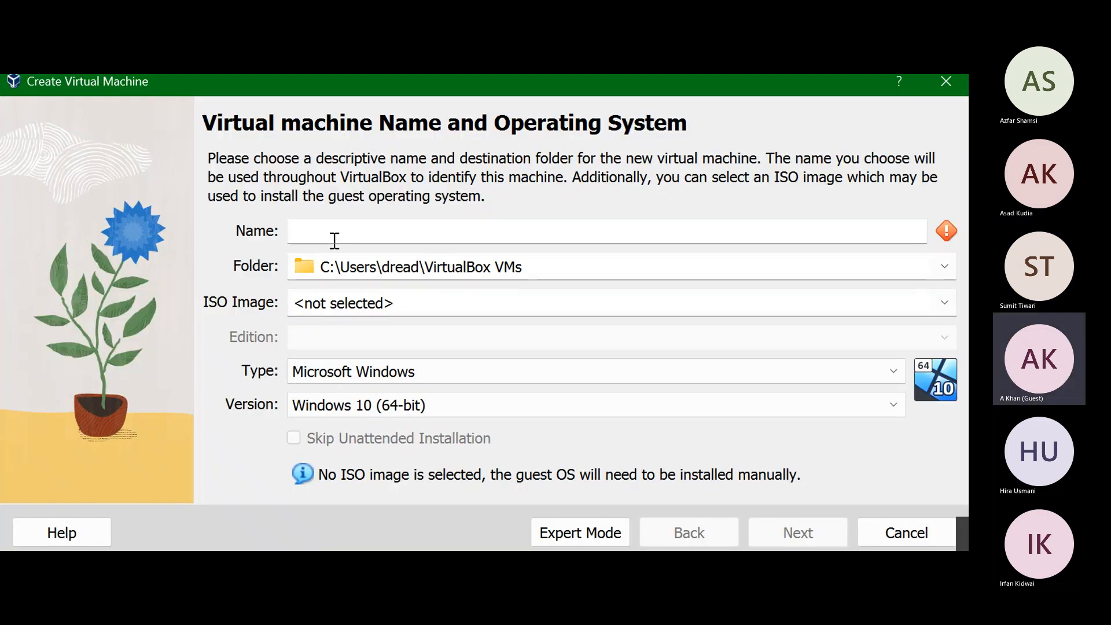
Step: Name the new VM 'Okta Training' and pick the second ISO image from Downloads
text(Ock)
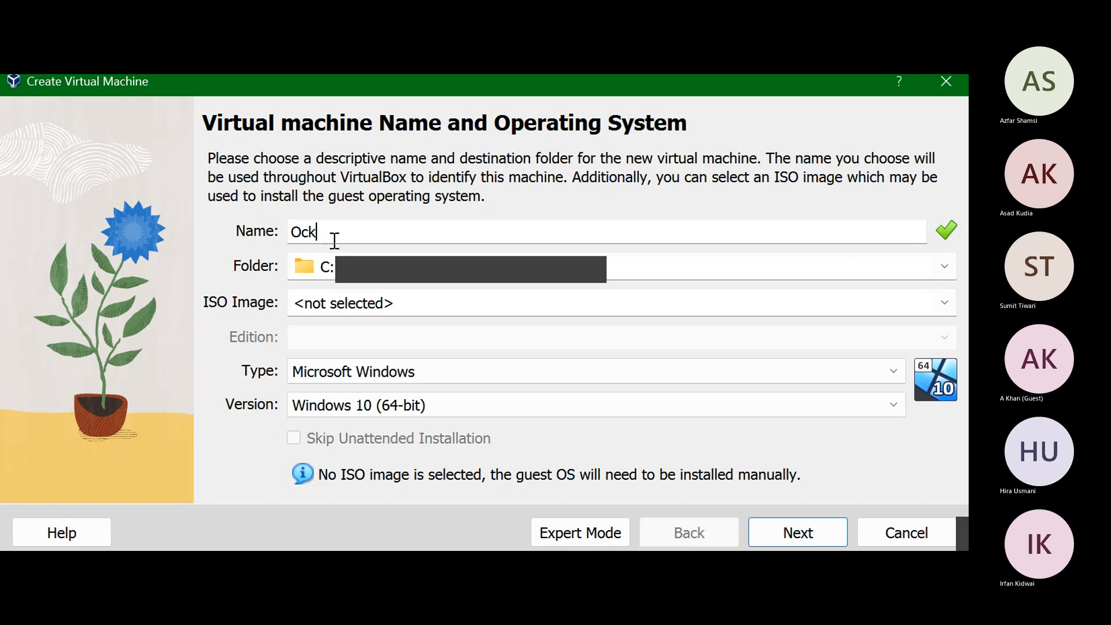
text(ta )
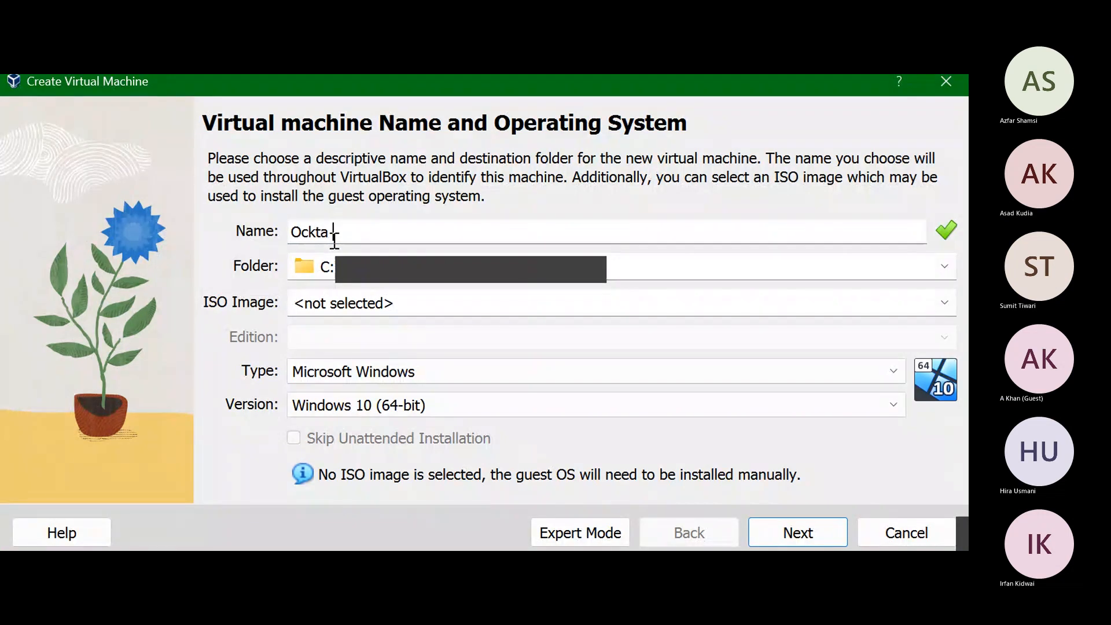
text(Train)
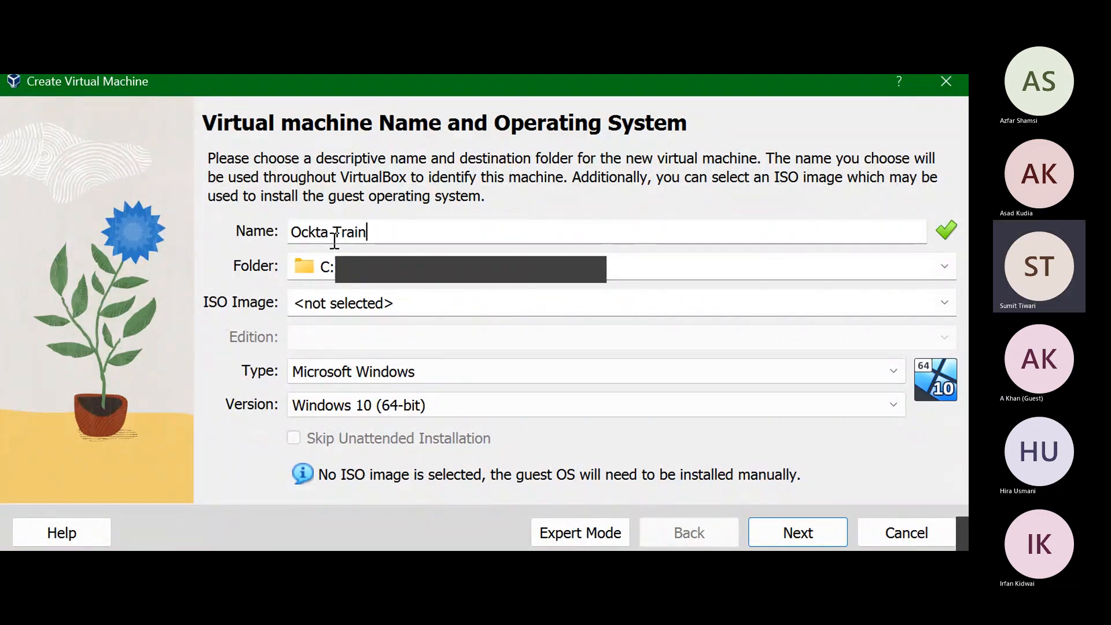
key(Left)
key(Left)
key(Left)
key(Left)
key(Left)
key(Left)
key(Left)
key(Left)
key(Left)
key(Left)
key(BackSpace)
key(BackSpace)
text(k)
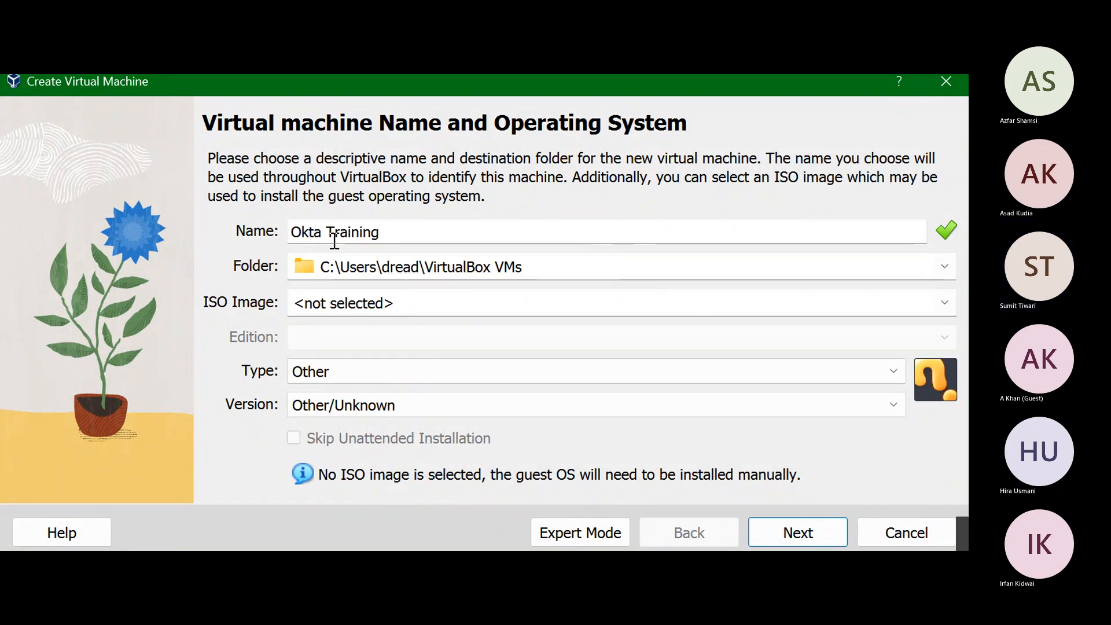
click(439, 296)
click(934, 308)
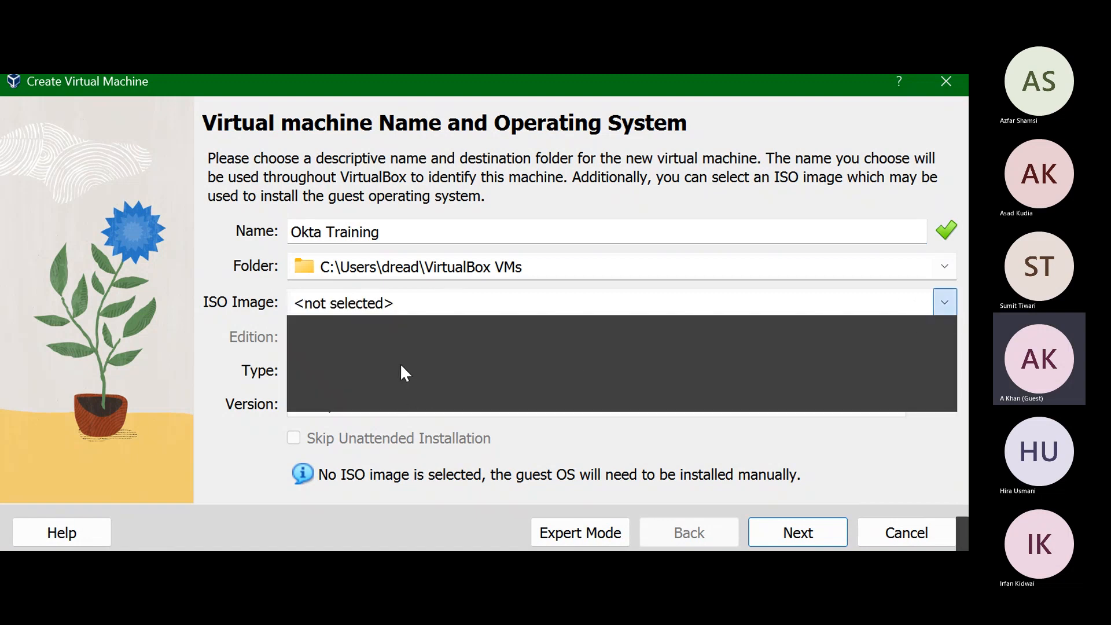
click(391, 339)
click(261, 326)
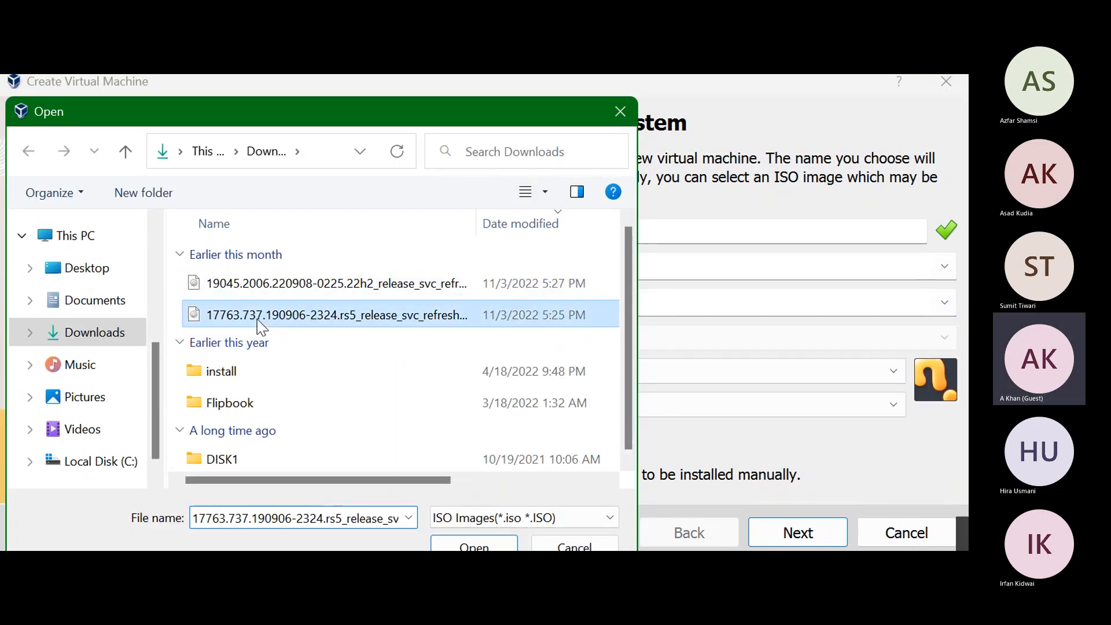
double_click(261, 326)
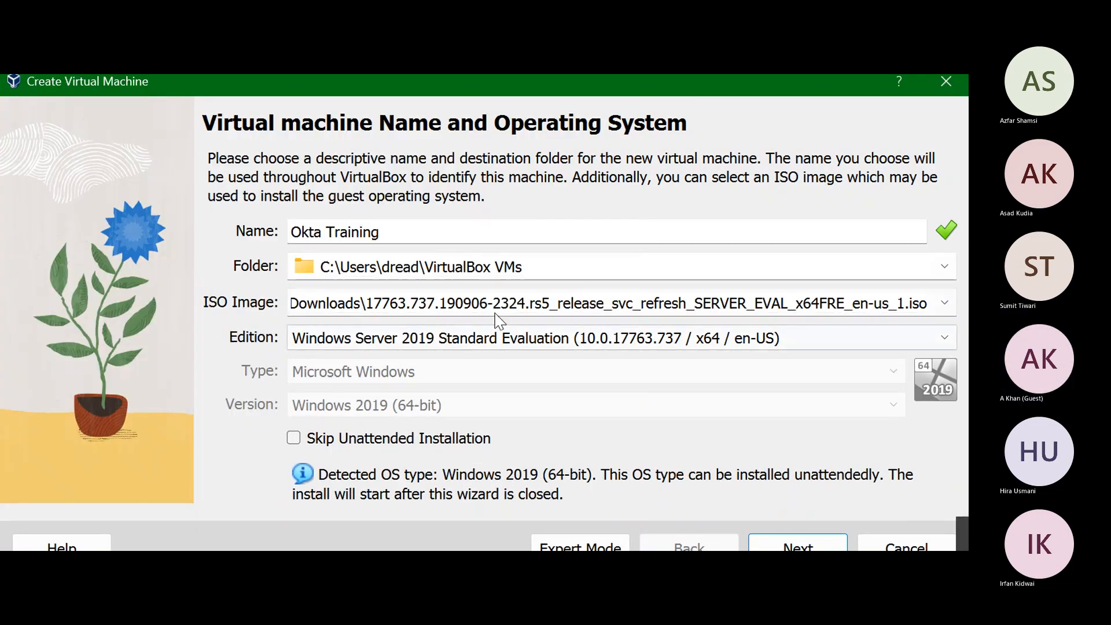
Step: Skip unattended installation and raise base memory to 4096 MB
click(337, 440)
click(775, 547)
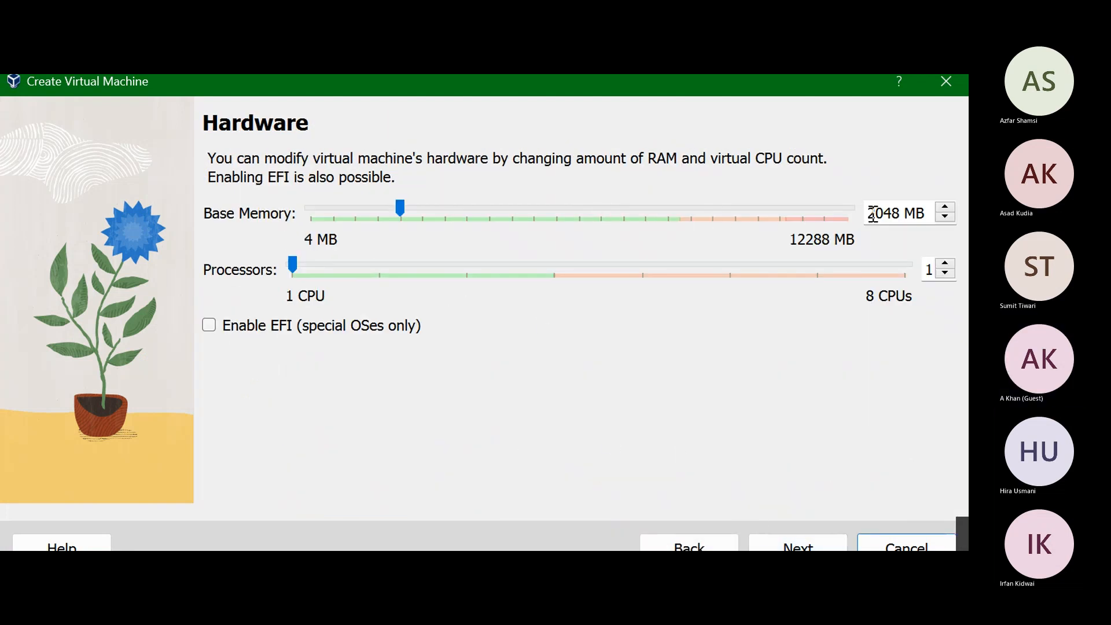
click(451, 215)
click(481, 213)
click(501, 215)
click(501, 214)
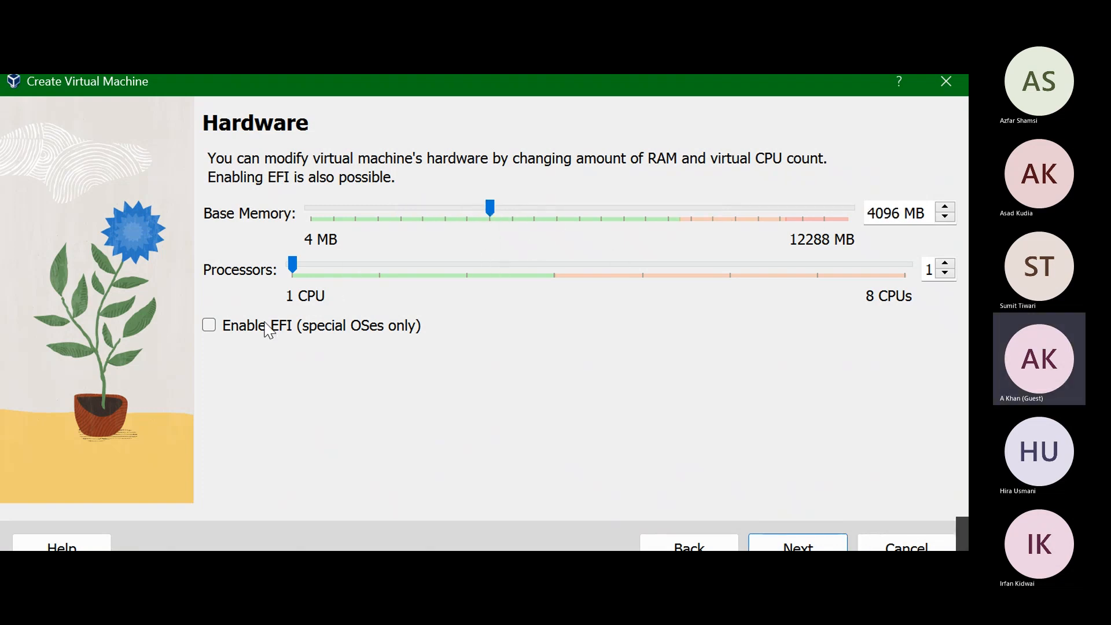
Step: Keep the 50 GB virtual disk, finish creating the VM, and start it
click(798, 547)
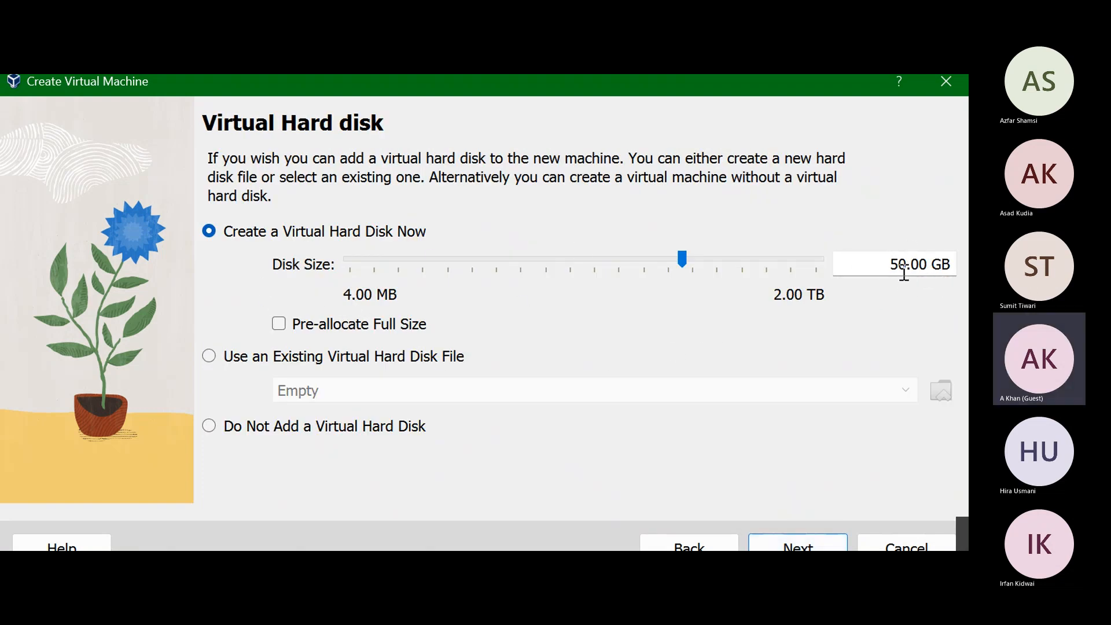
click(777, 549)
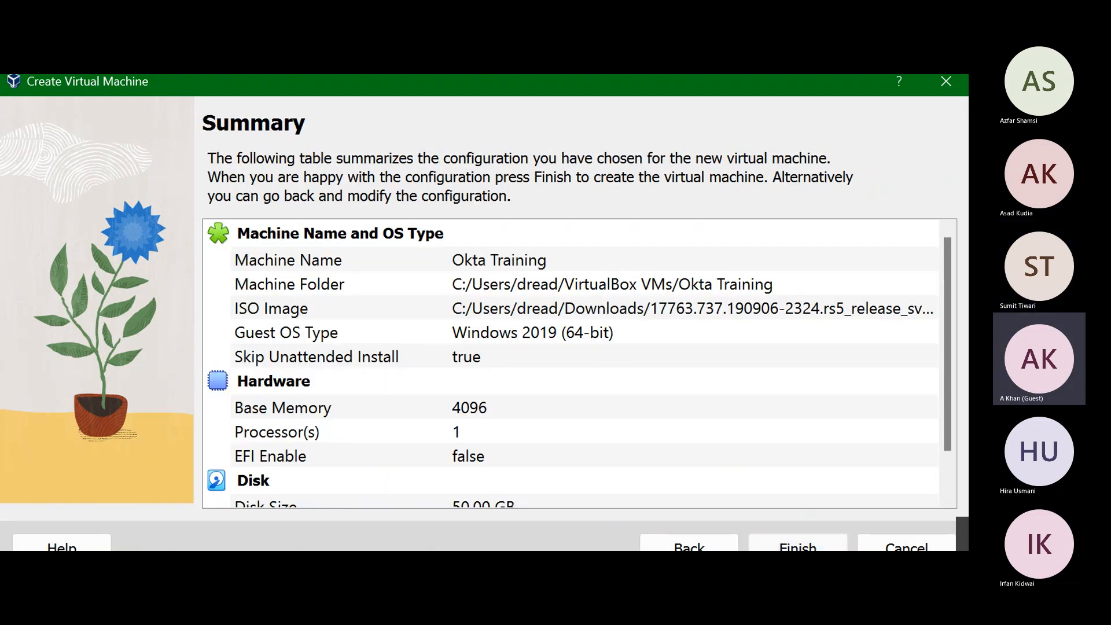
click(781, 547)
click(599, 177)
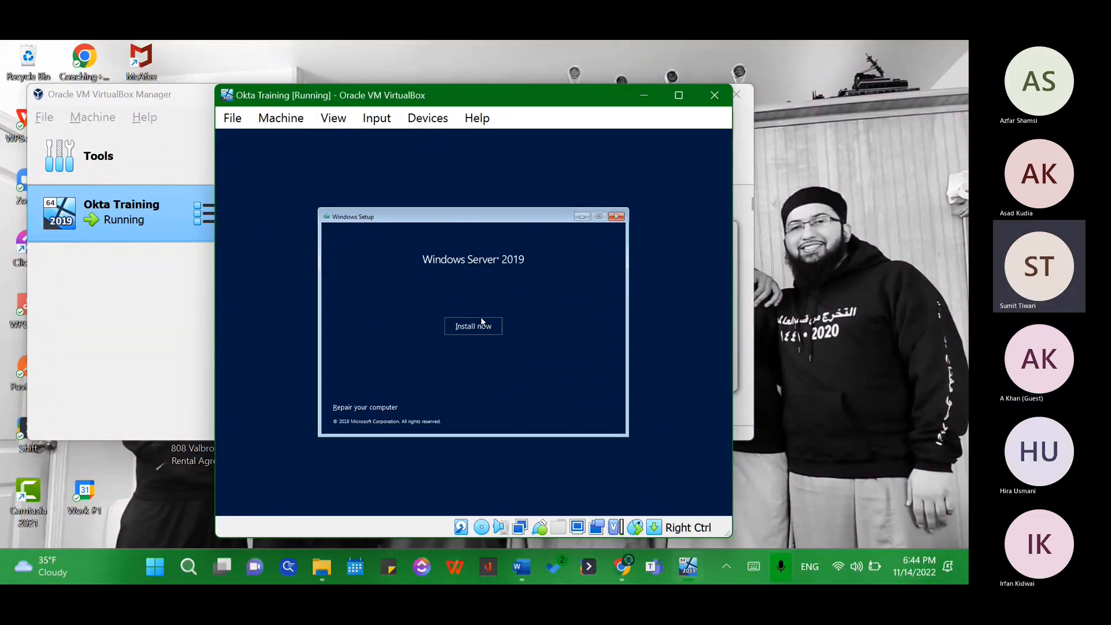
Step: Run a Custom install of Datacenter (Desktop Experience) on the 50 GB drive, accepting the license
click(481, 325)
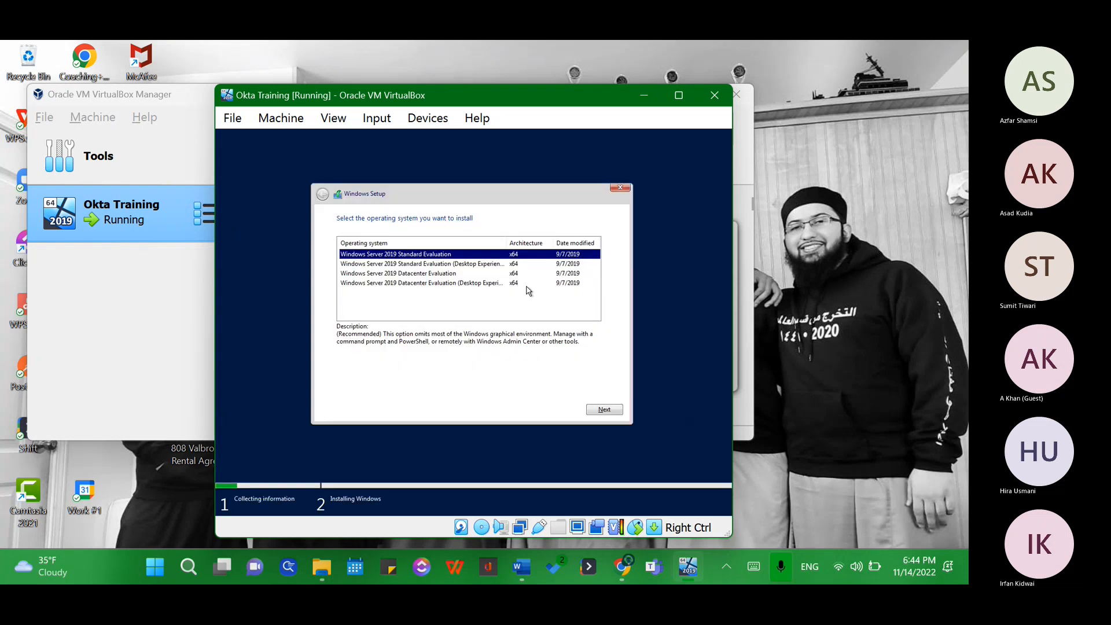
click(428, 282)
click(604, 409)
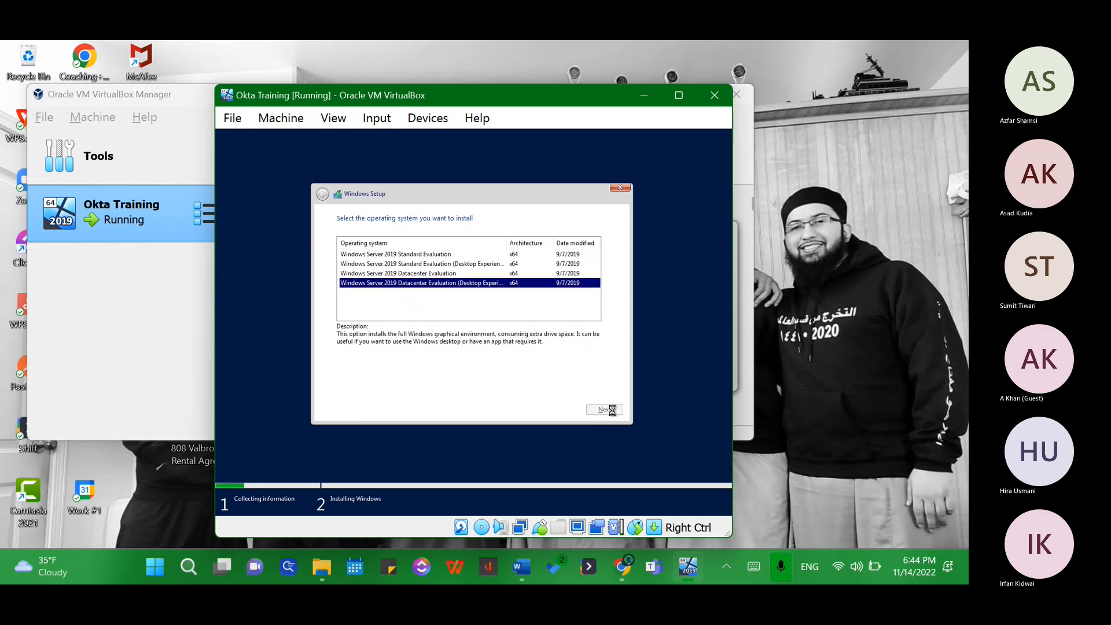
click(370, 387)
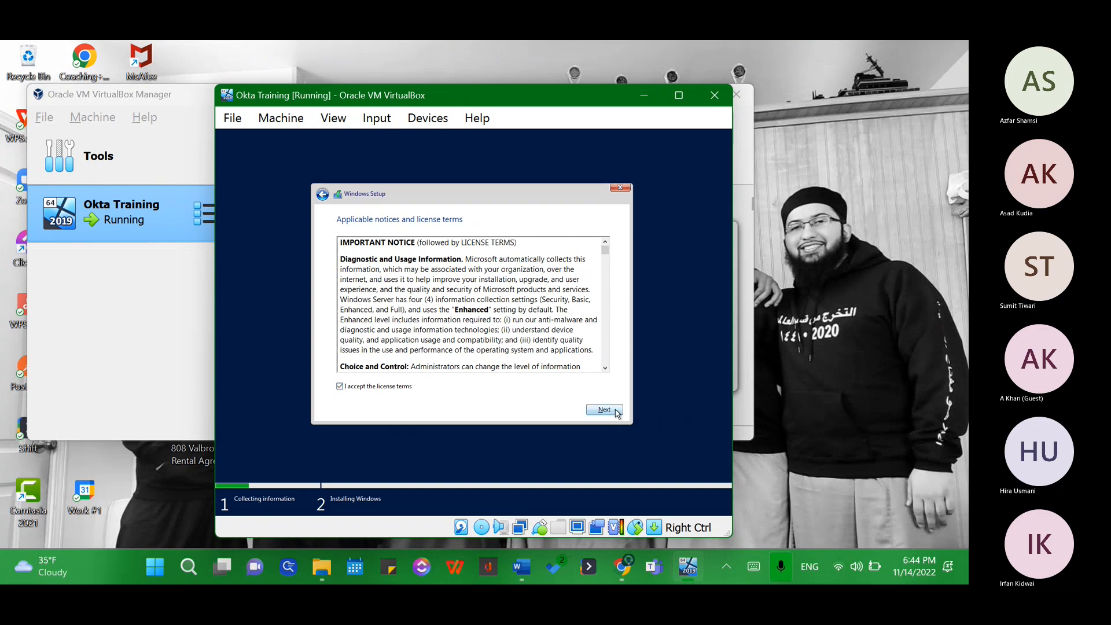
click(607, 410)
click(491, 318)
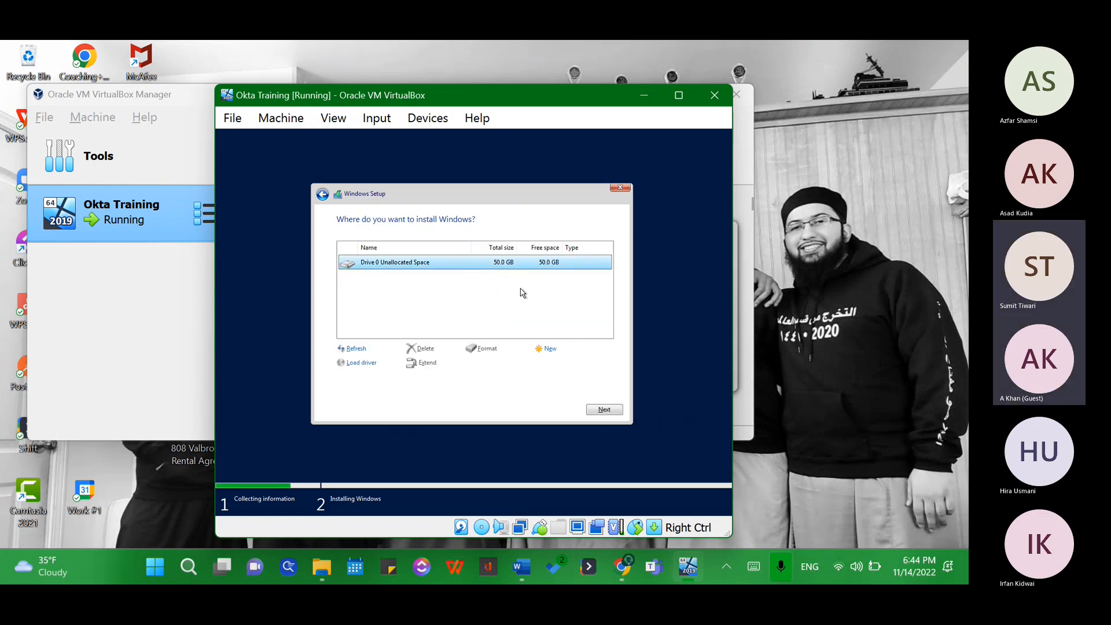
click(603, 410)
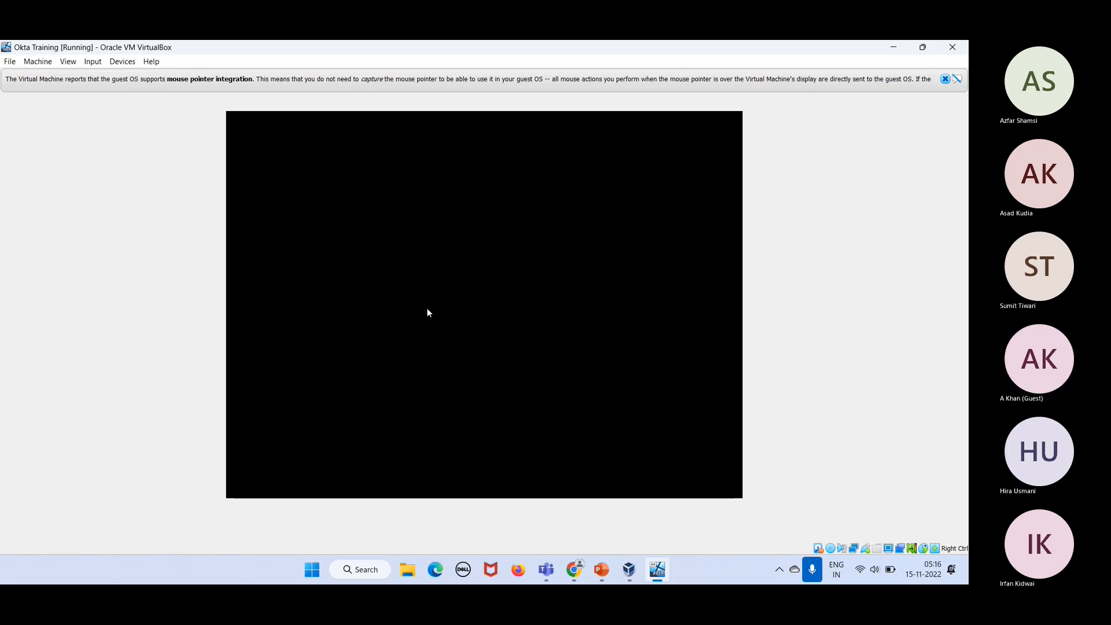
Step: Mute the meeting microphone while Windows Setup finishes installing
click(860, 528)
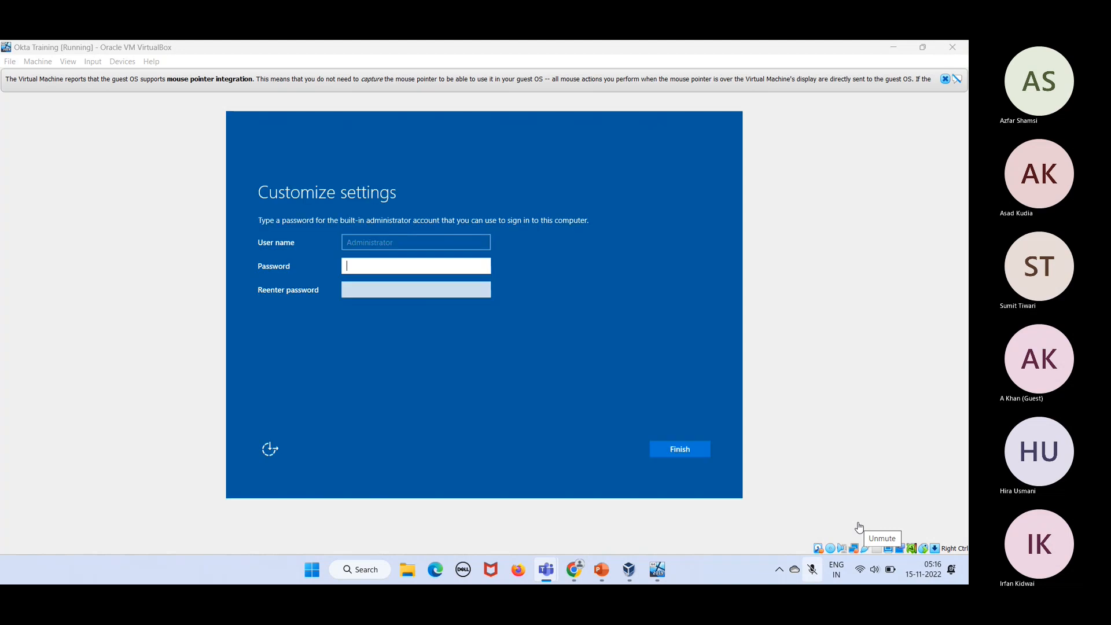
Step: Unmute the microphone, then enter and confirm the Administrator password to finish setup
click(858, 527)
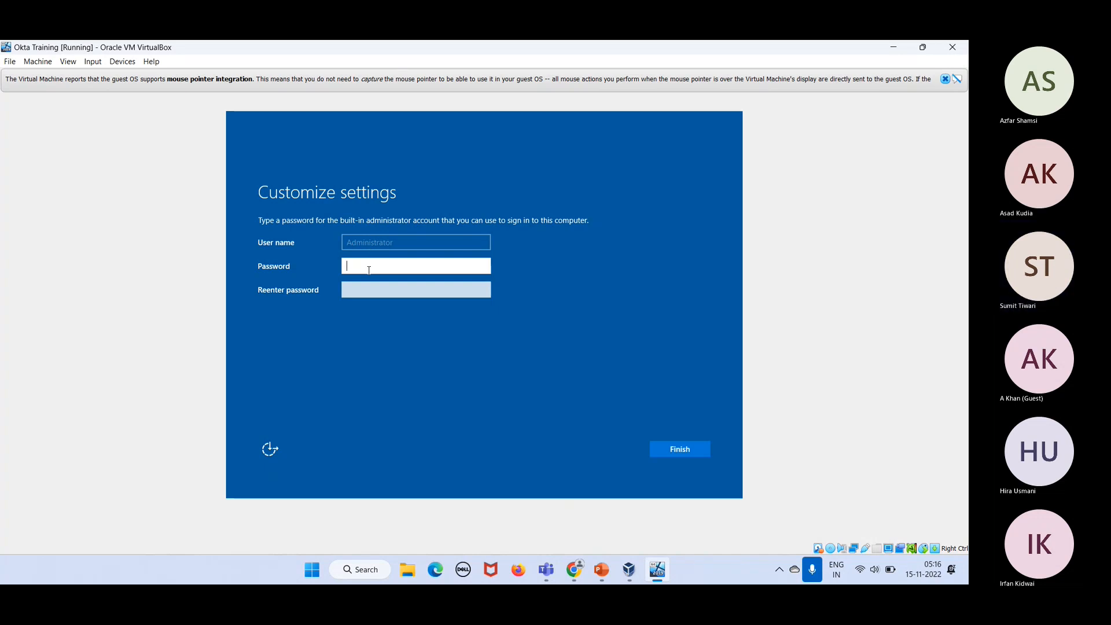
text(*********)
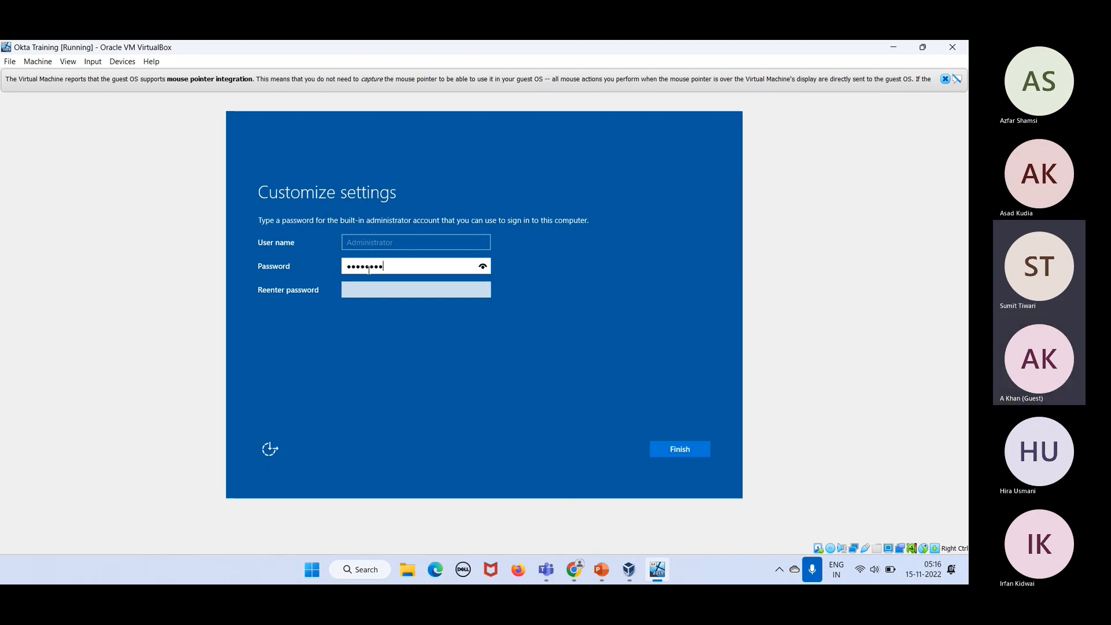
text(****)
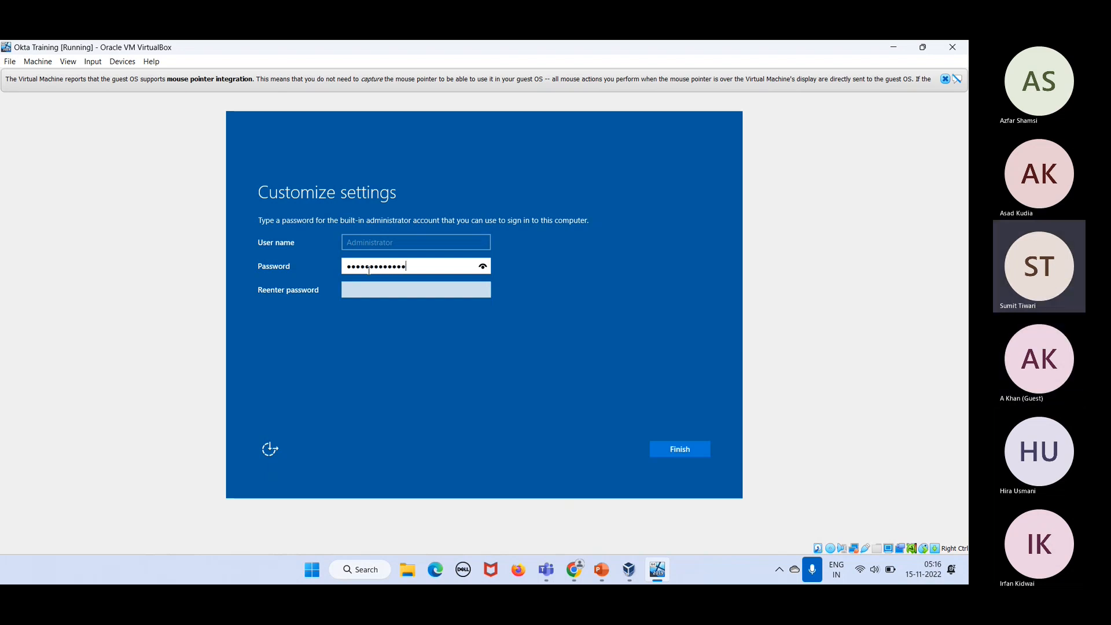
key(Tab)
text(*************)
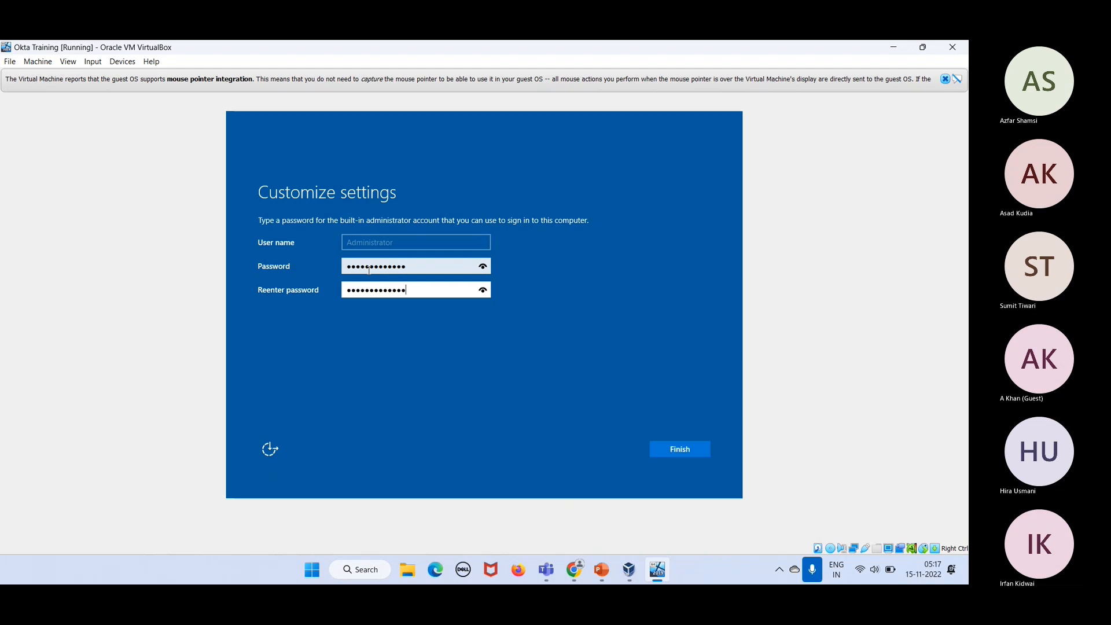
click(690, 445)
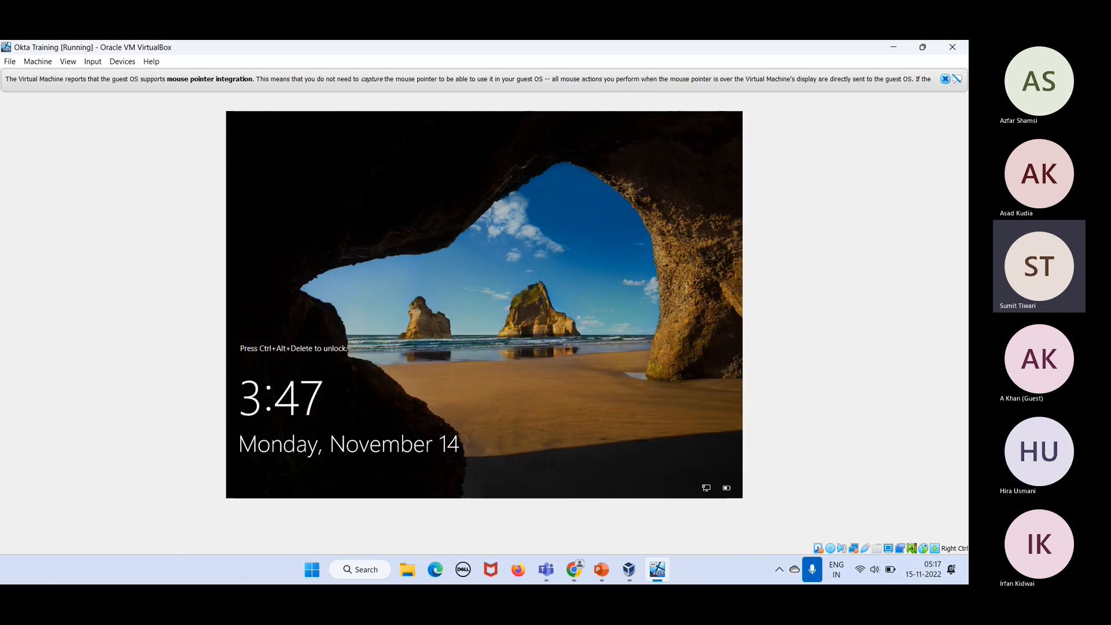
Step: Send Ctrl-Alt-Del to the VM via Input > Keyboard to unlock it
click(94, 63)
mouse_move(119, 76)
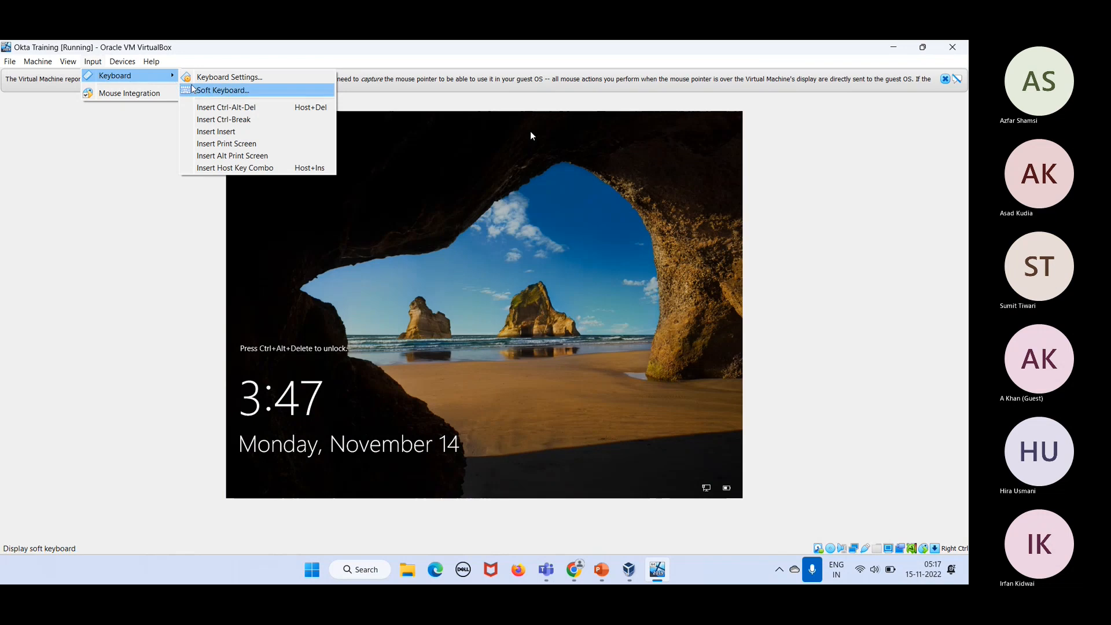
click(203, 107)
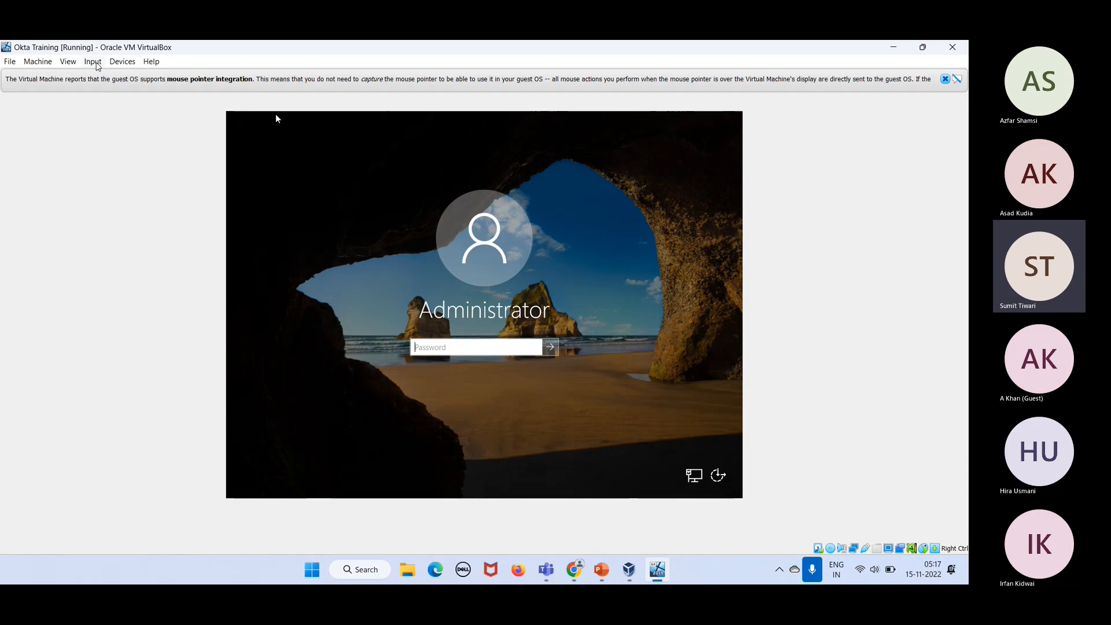
Step: Sign in to Windows Server with the Administrator password
click(96, 63)
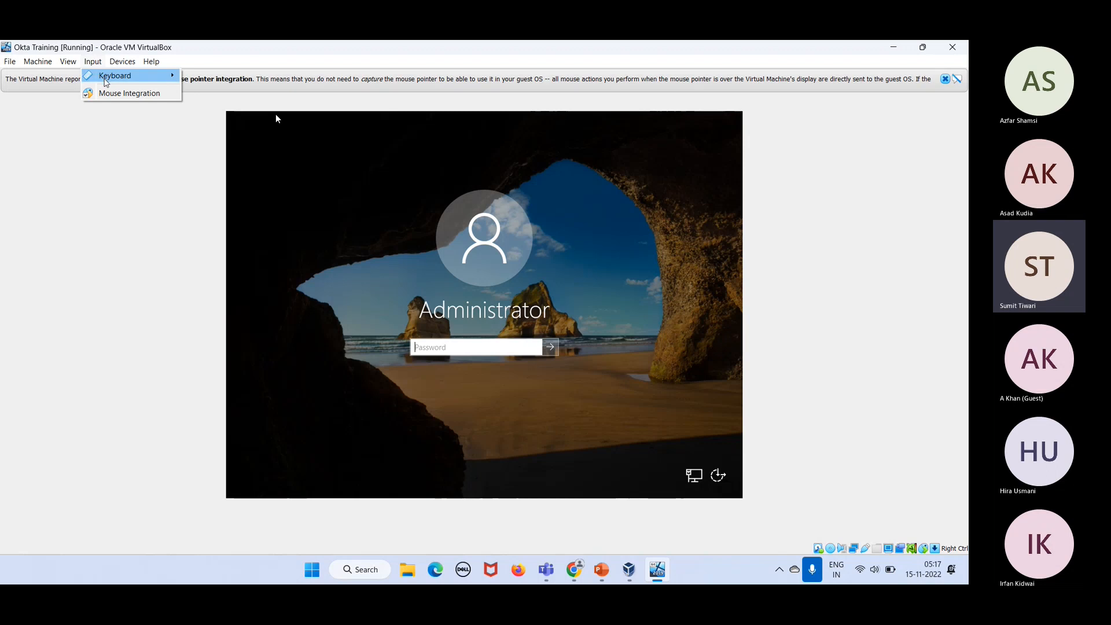
mouse_move(106, 82)
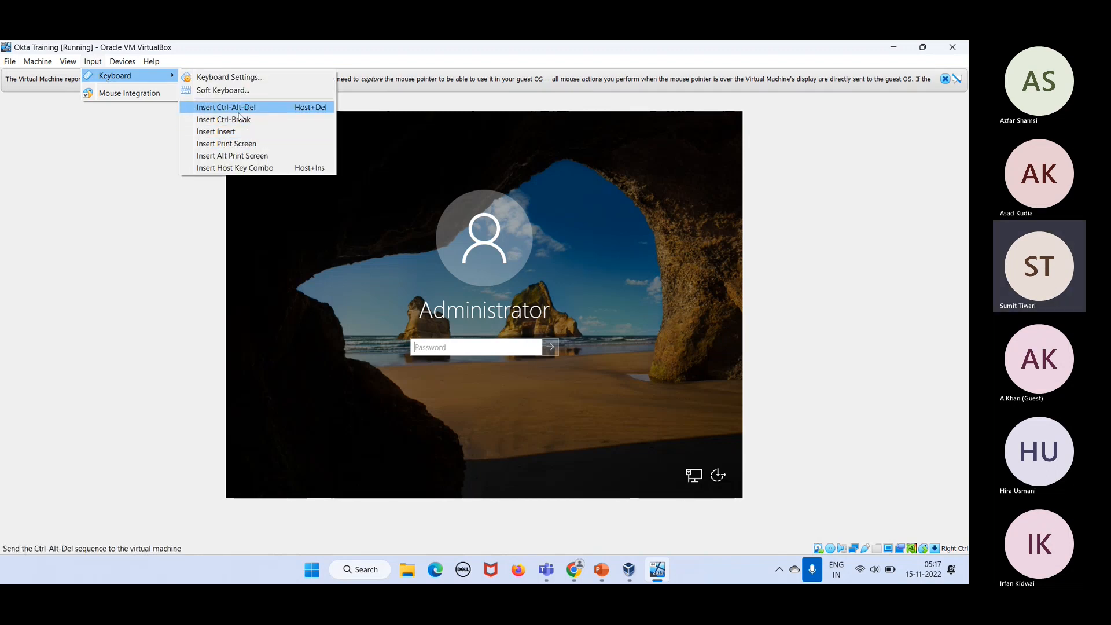
click(151, 222)
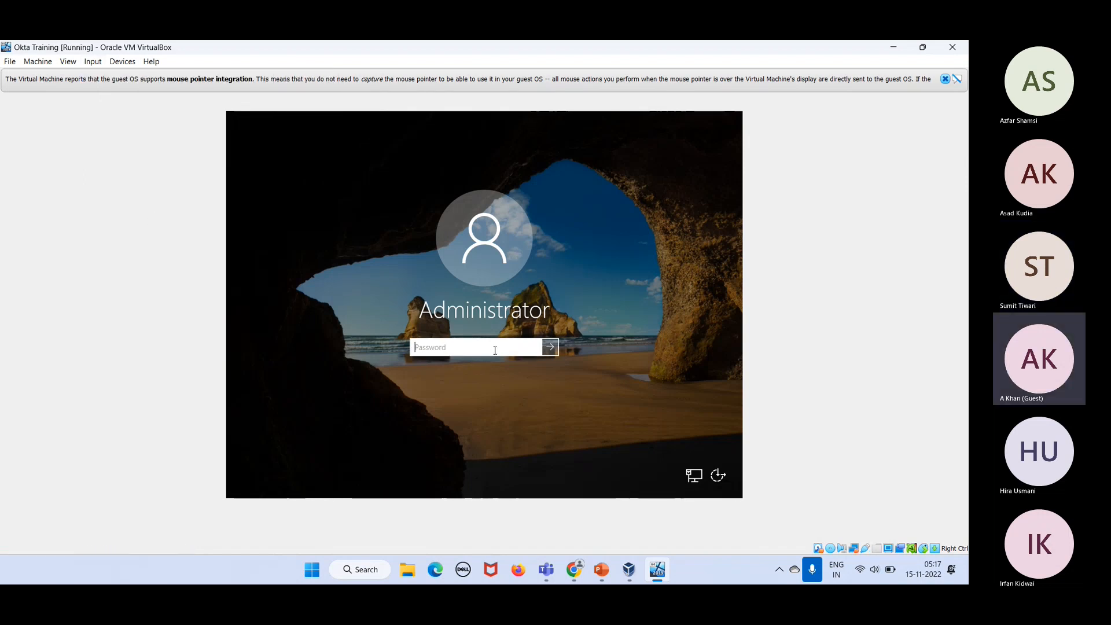
text(•••••)
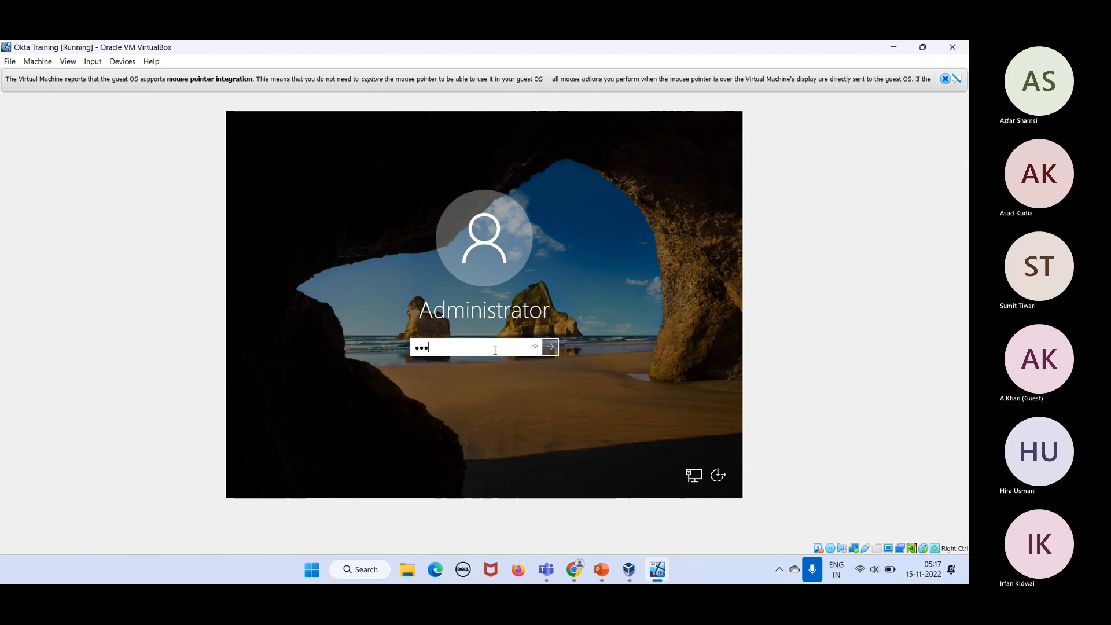
text(••••••••)
key(Return)
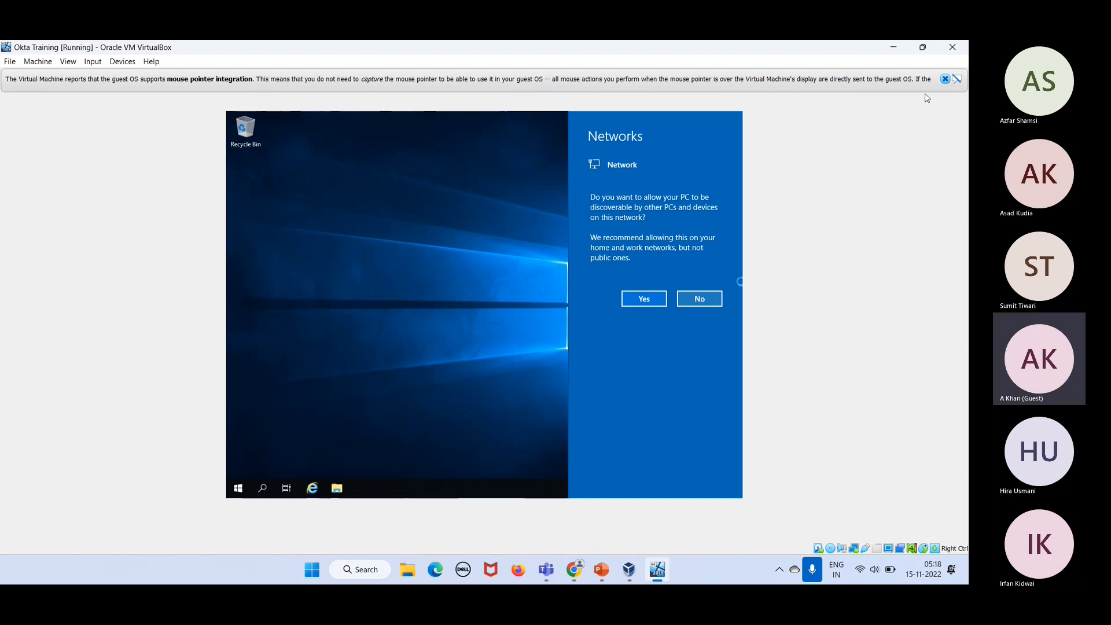
Step: Close the mouse integration notice and the Input menu, returning to Server Manager
click(945, 80)
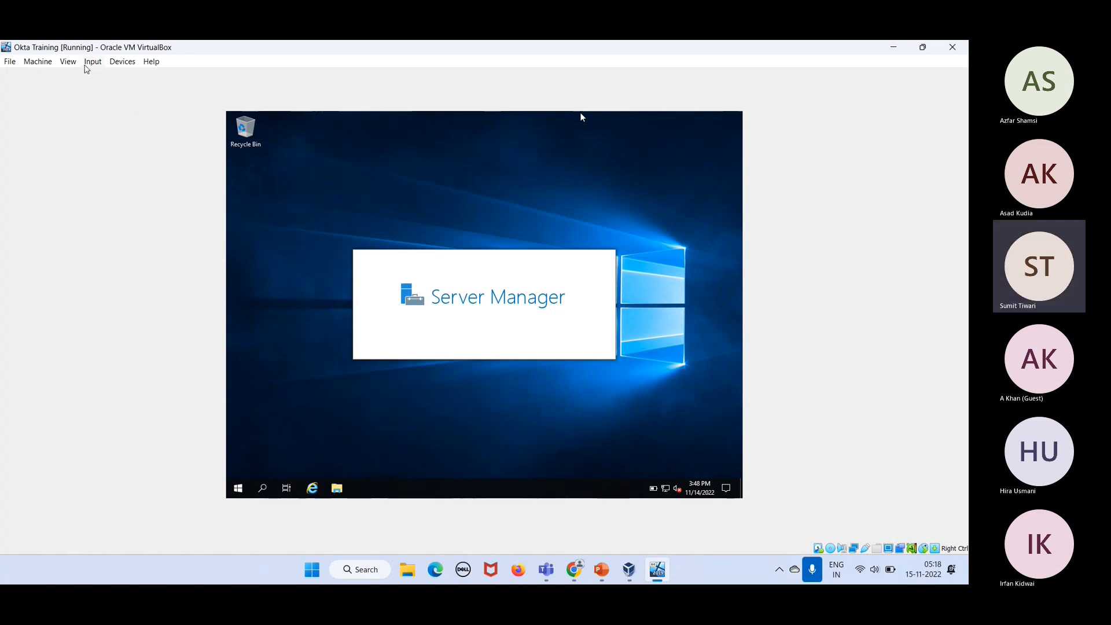
click(93, 62)
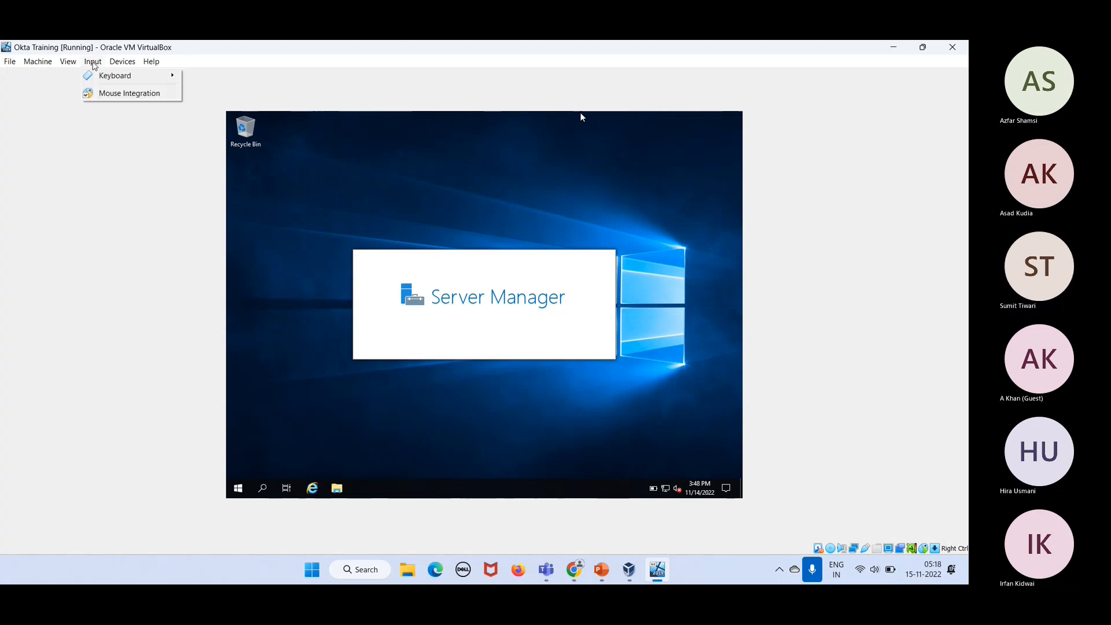
mouse_move(99, 77)
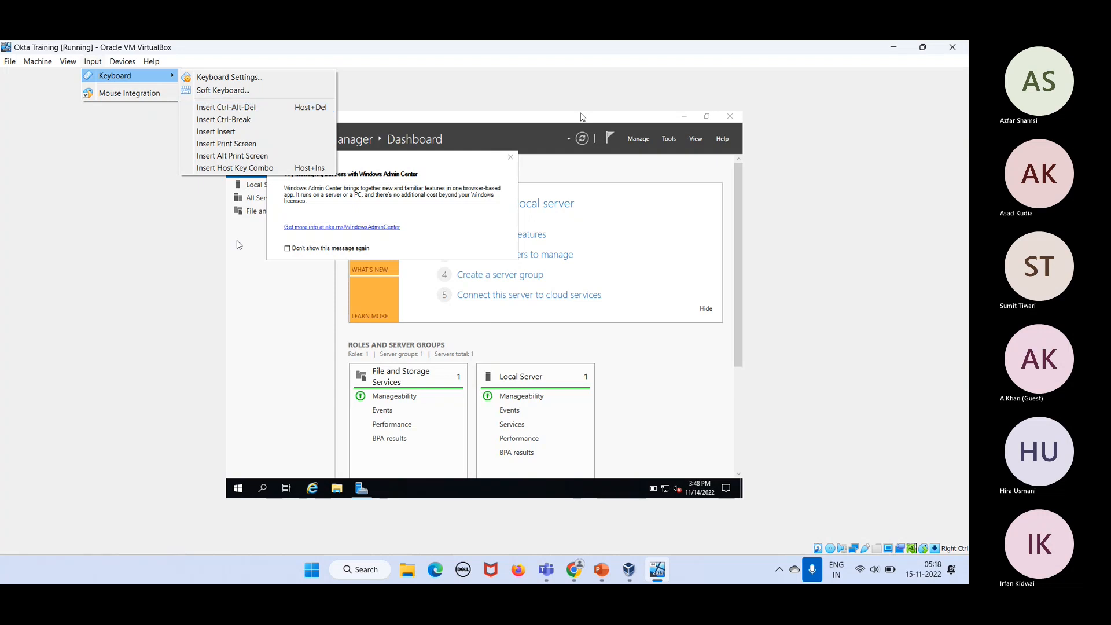
click(293, 361)
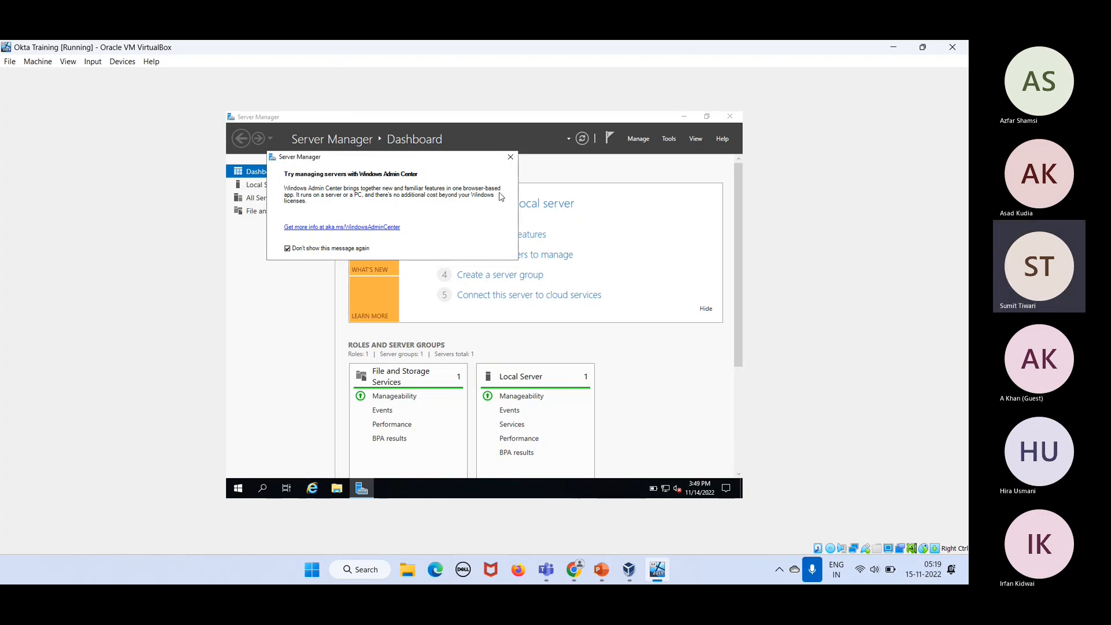
Step: Close the Windows Admin Center pop-up, then switch to the Teams meeting window
click(509, 158)
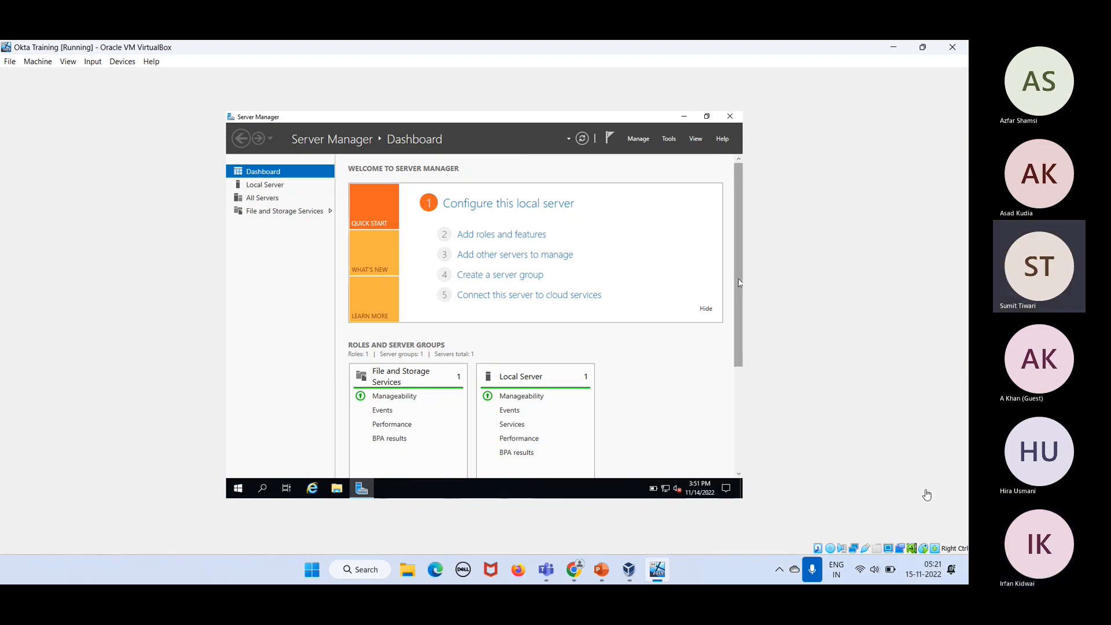
click(885, 540)
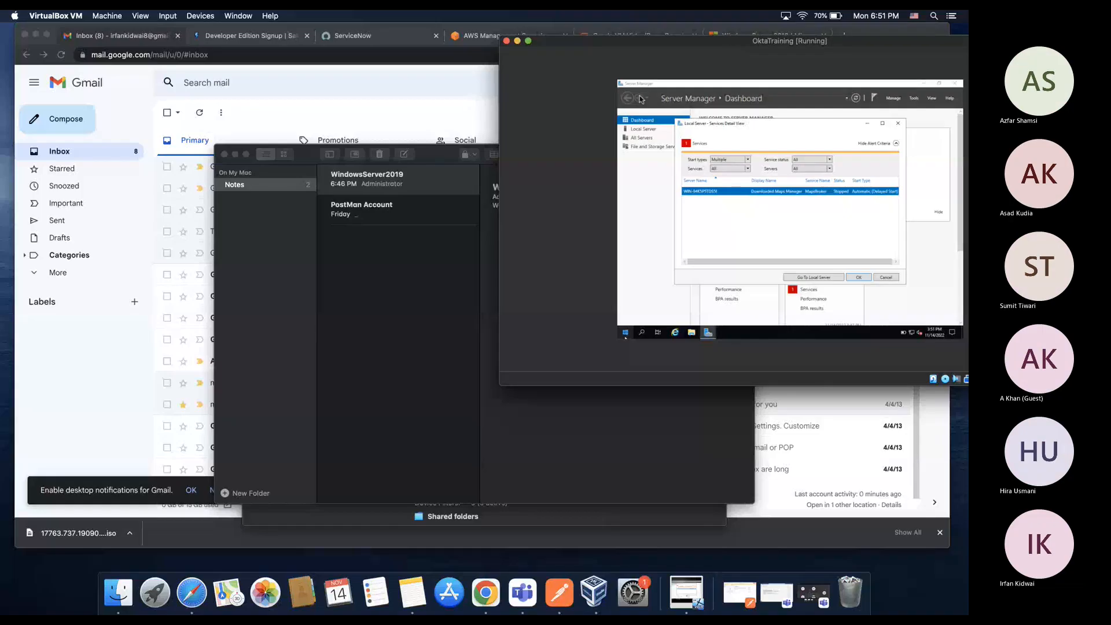
Step: Centre and enlarge the OktaTraining VM window, then switch it to full-screen mode
drag(666, 46, 215, 139)
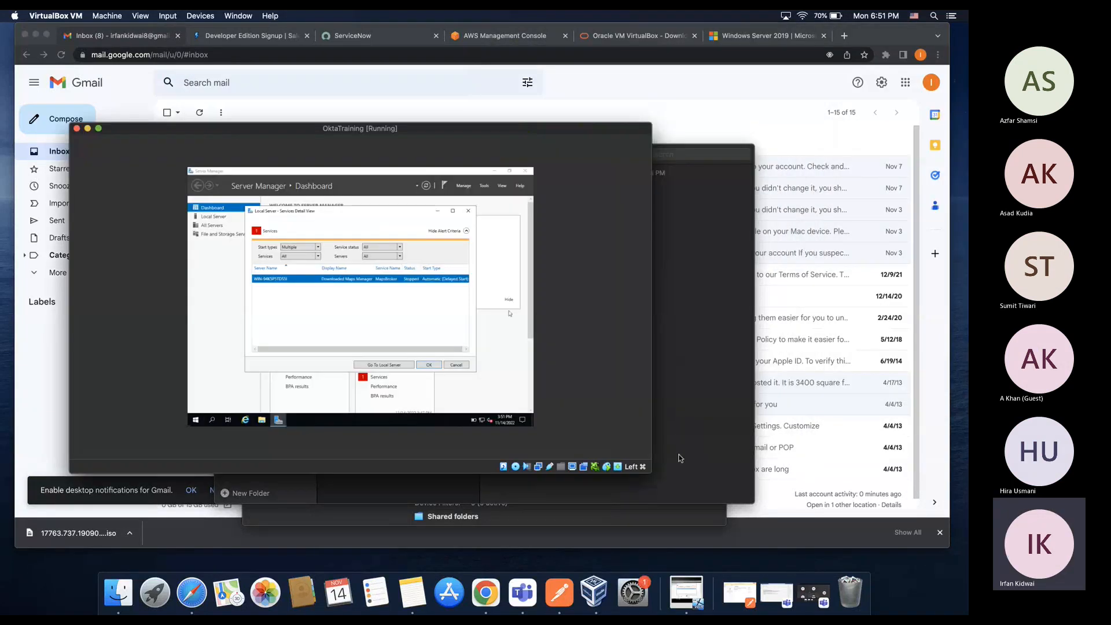
drag(652, 474, 779, 533)
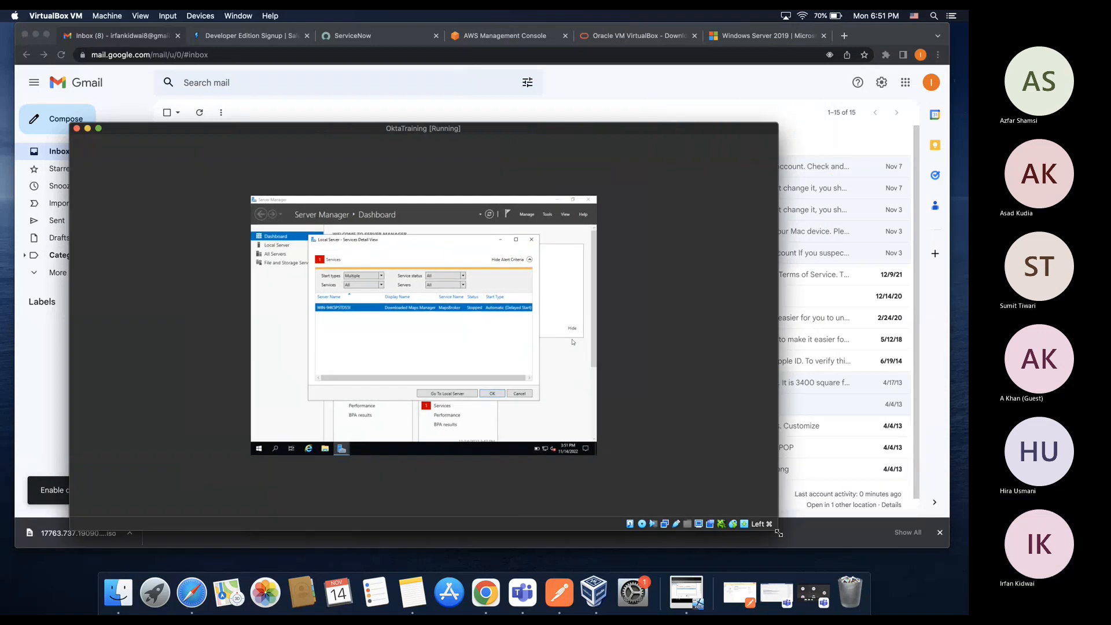
click(140, 15)
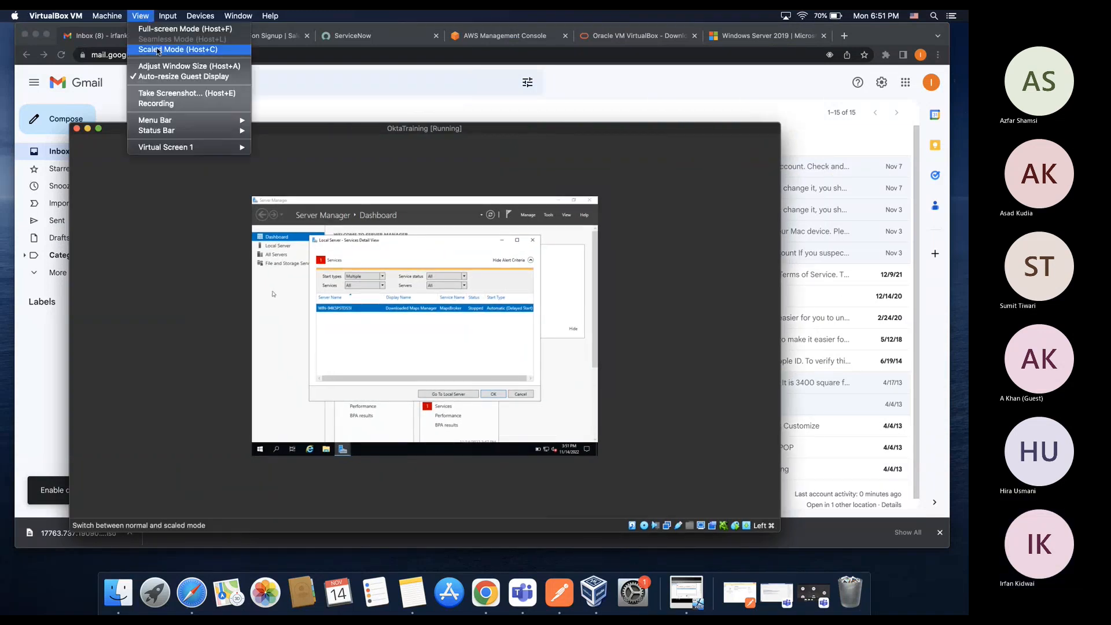
click(159, 32)
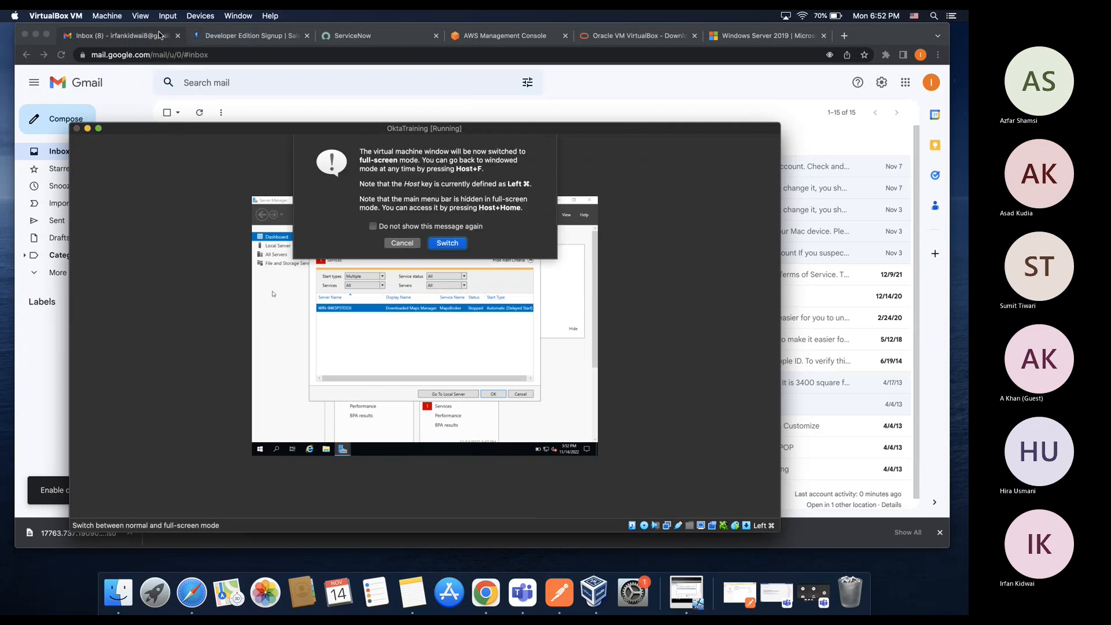
click(446, 244)
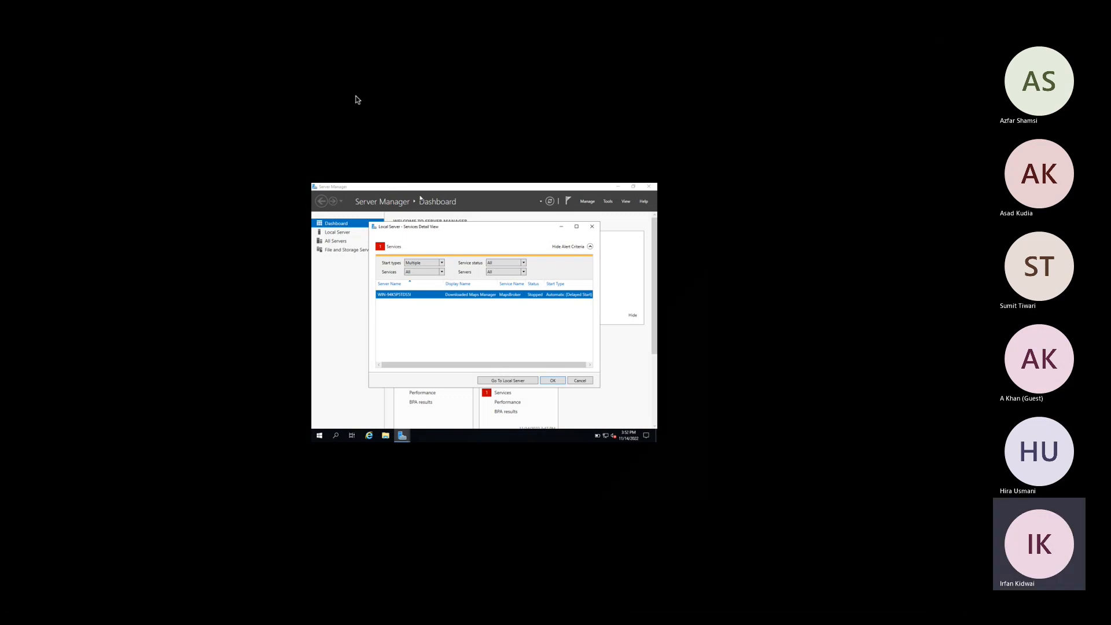
Step: Open and close the Local Server services detail, then refresh the dashboard
key(Escape)
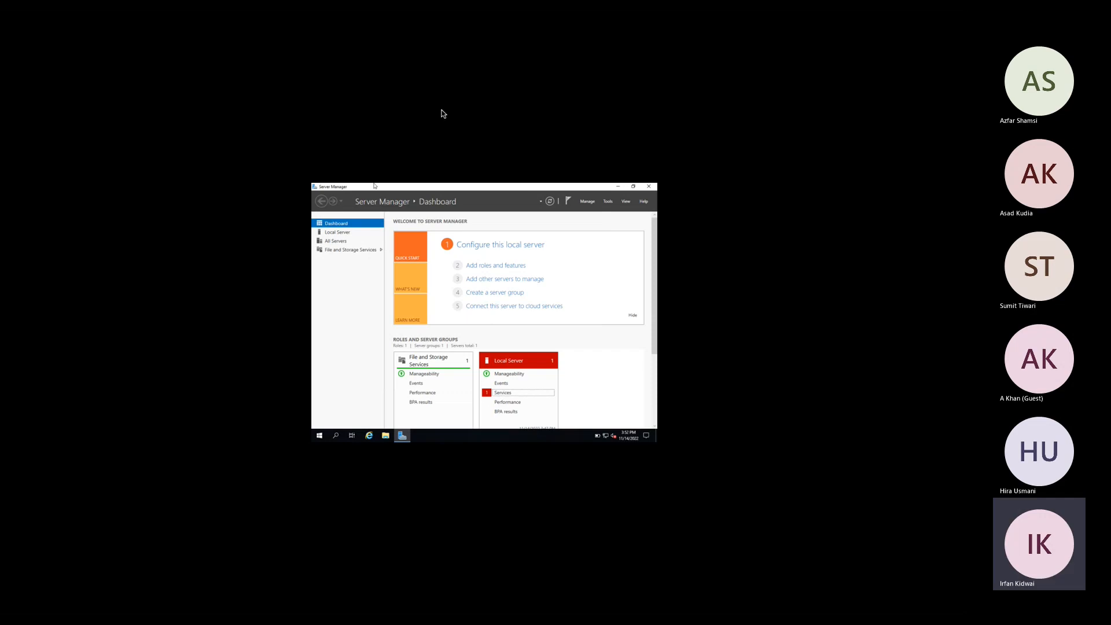
mouse_move(298, 14)
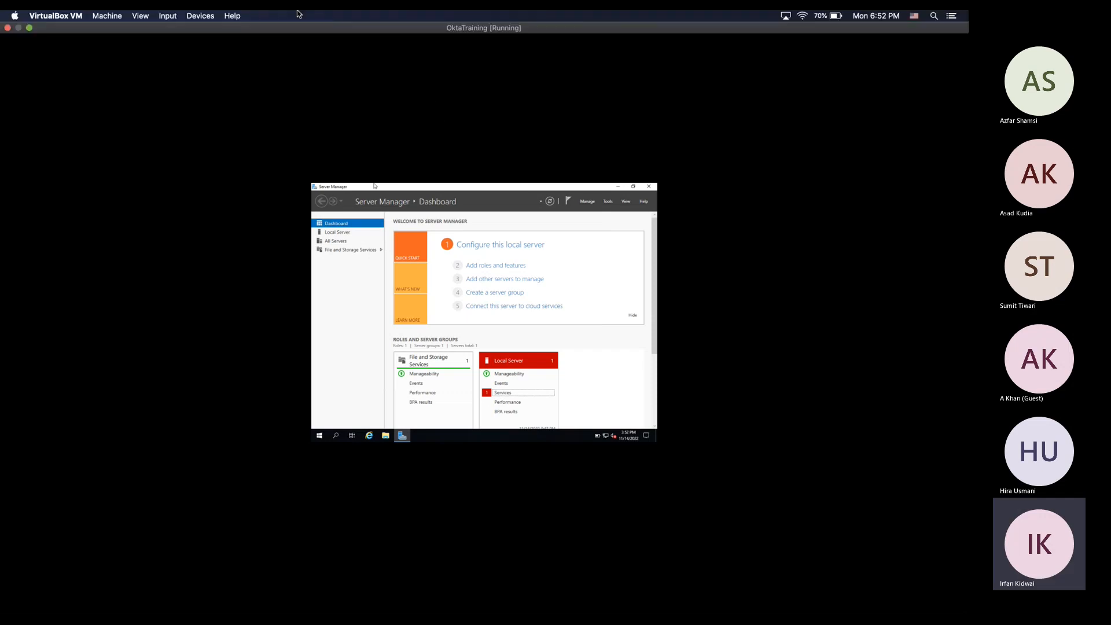
click(503, 392)
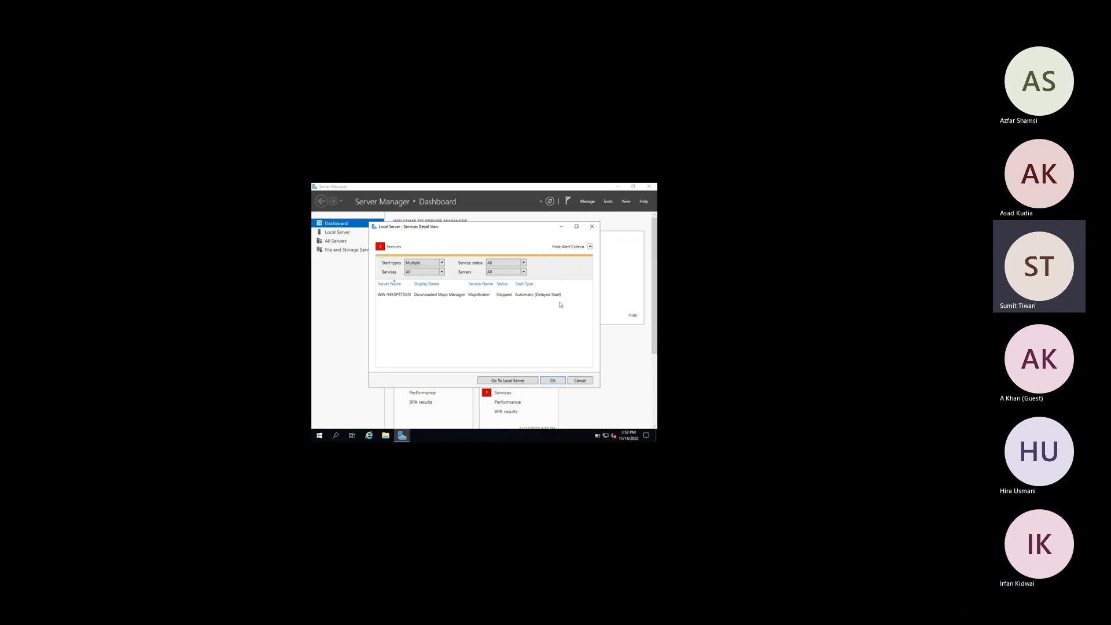
click(592, 226)
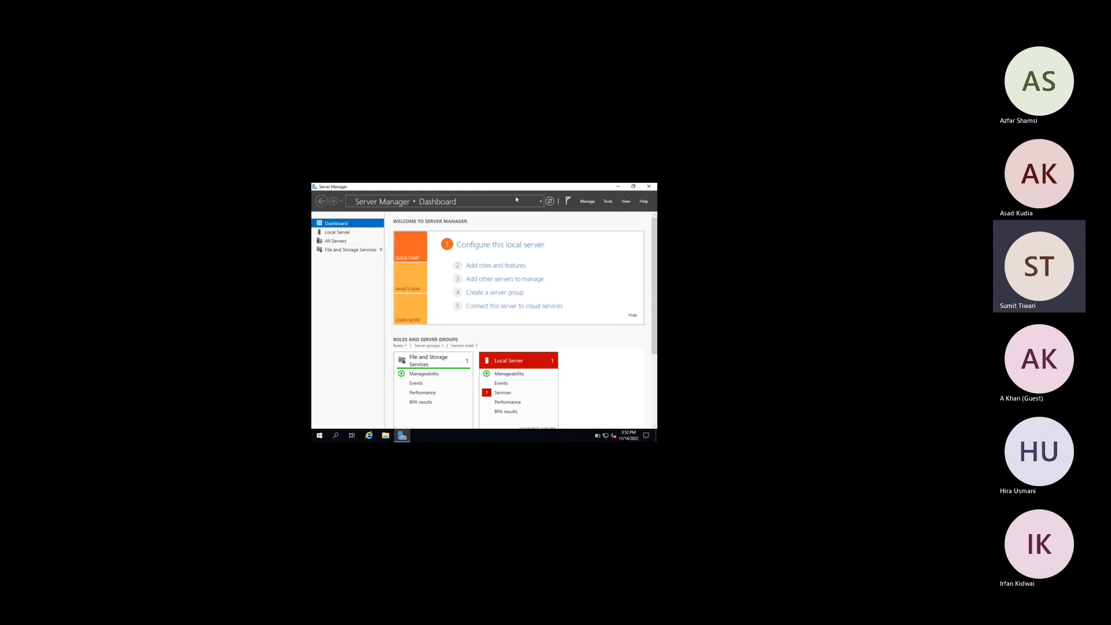
click(550, 201)
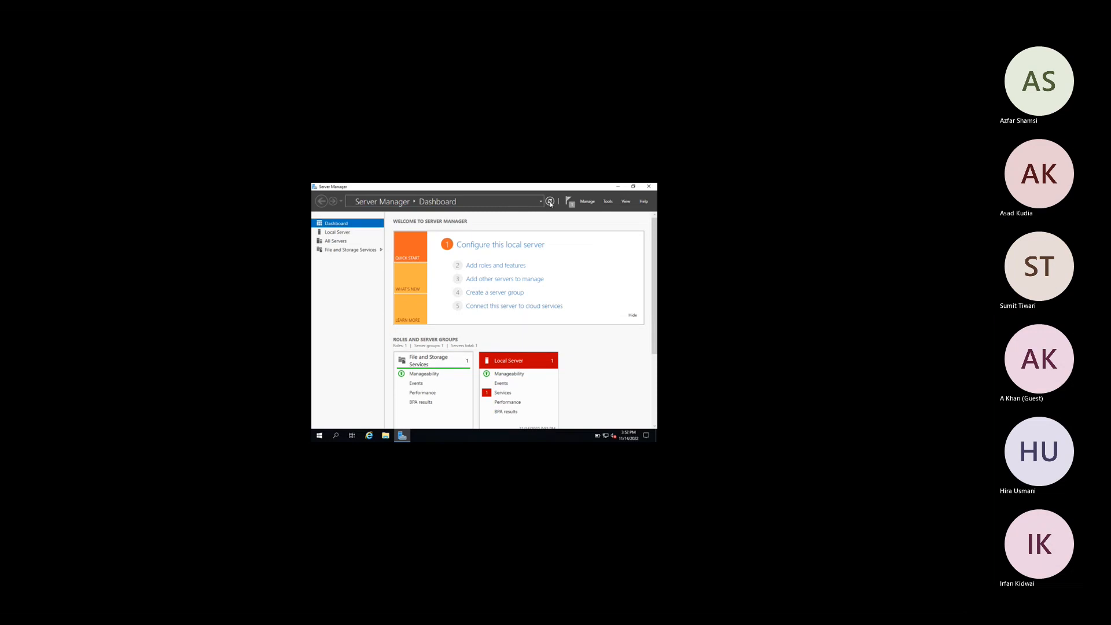
Step: Reopen services detail, widen the Server Name column, inspect MapsBroker, and close the view
click(503, 393)
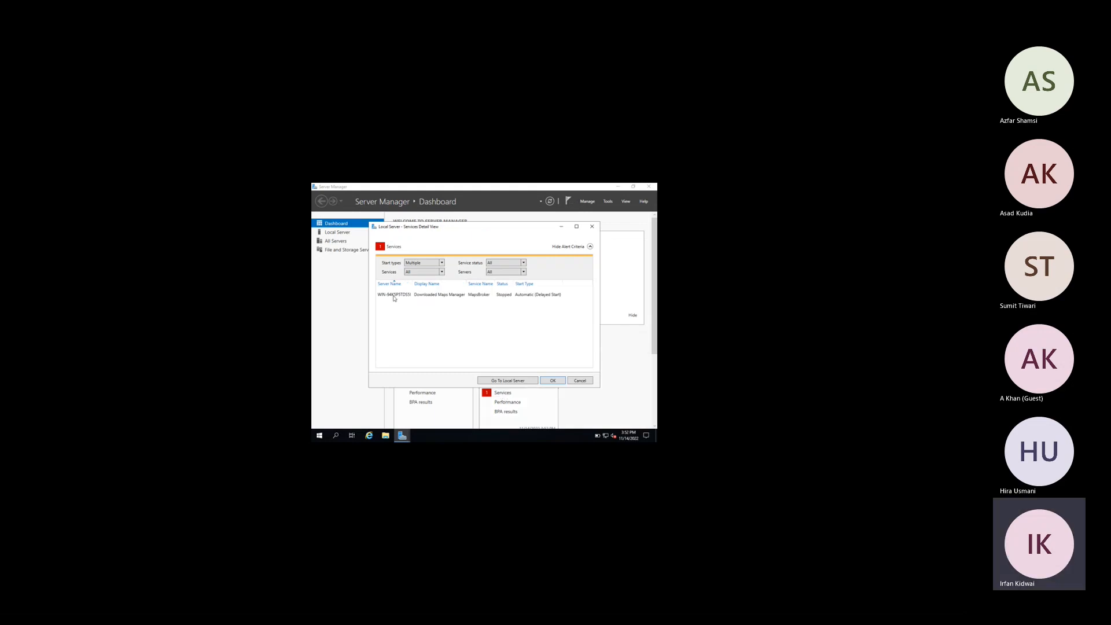
drag(411, 283, 427, 284)
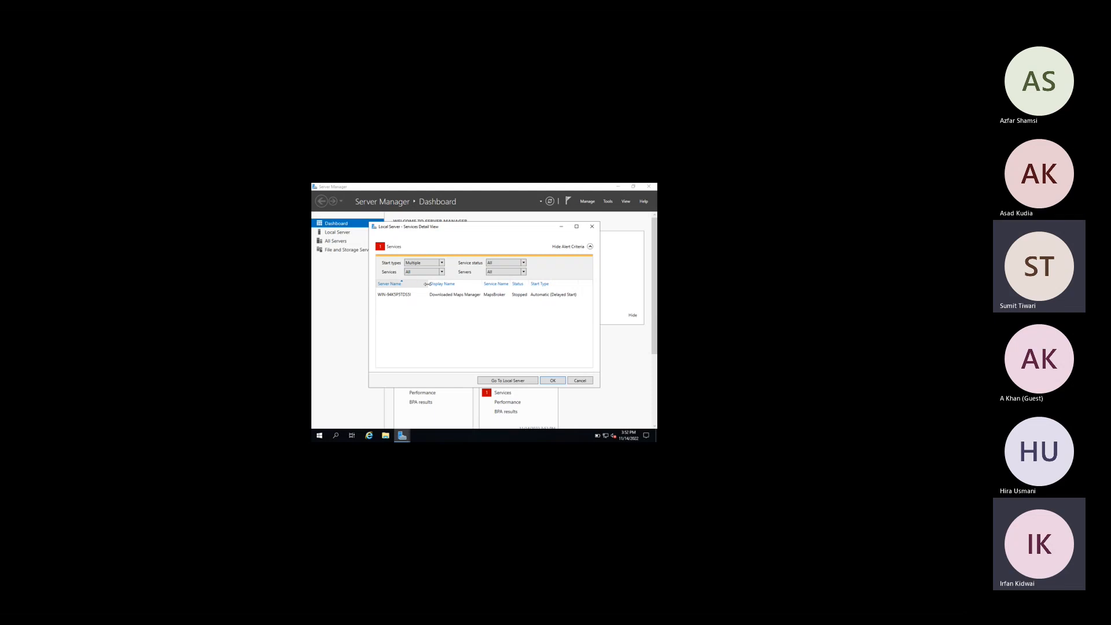
click(516, 298)
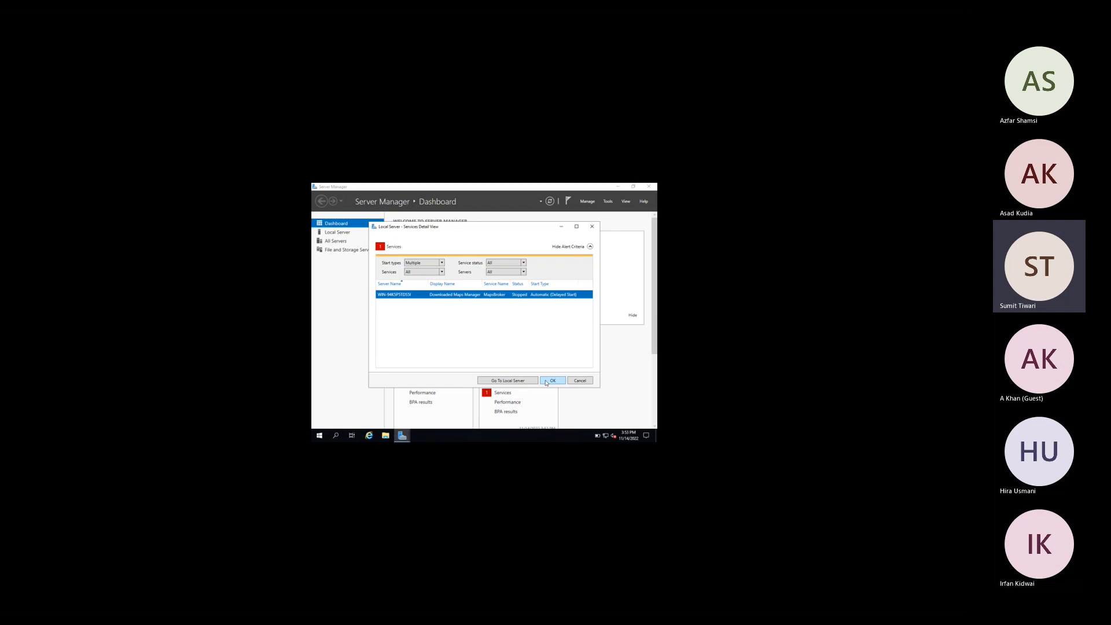
click(547, 382)
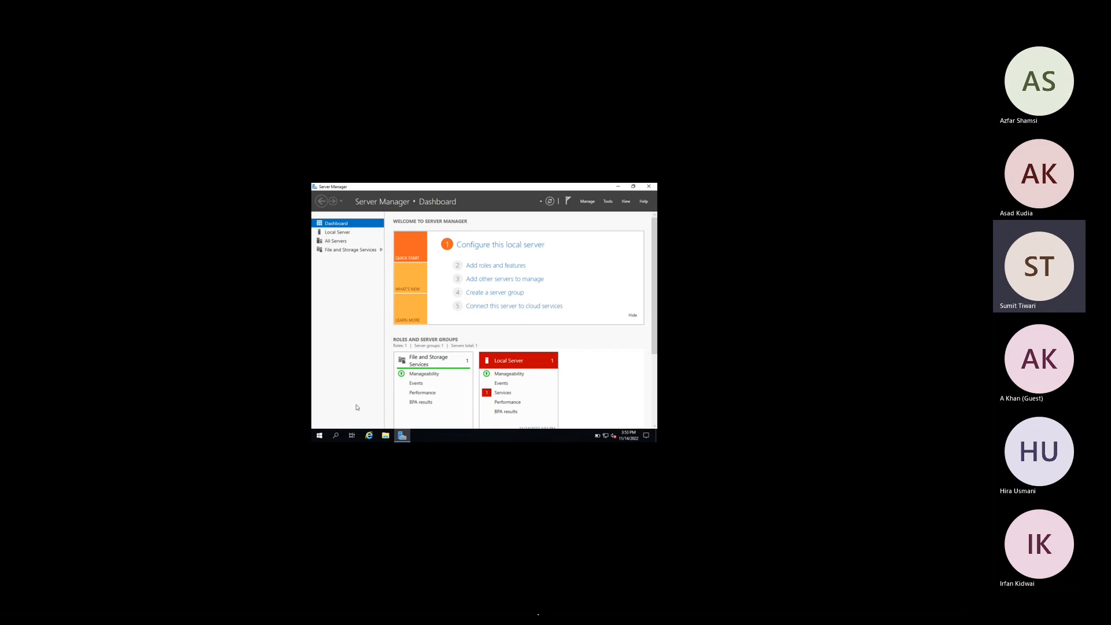
key(super+Tab)
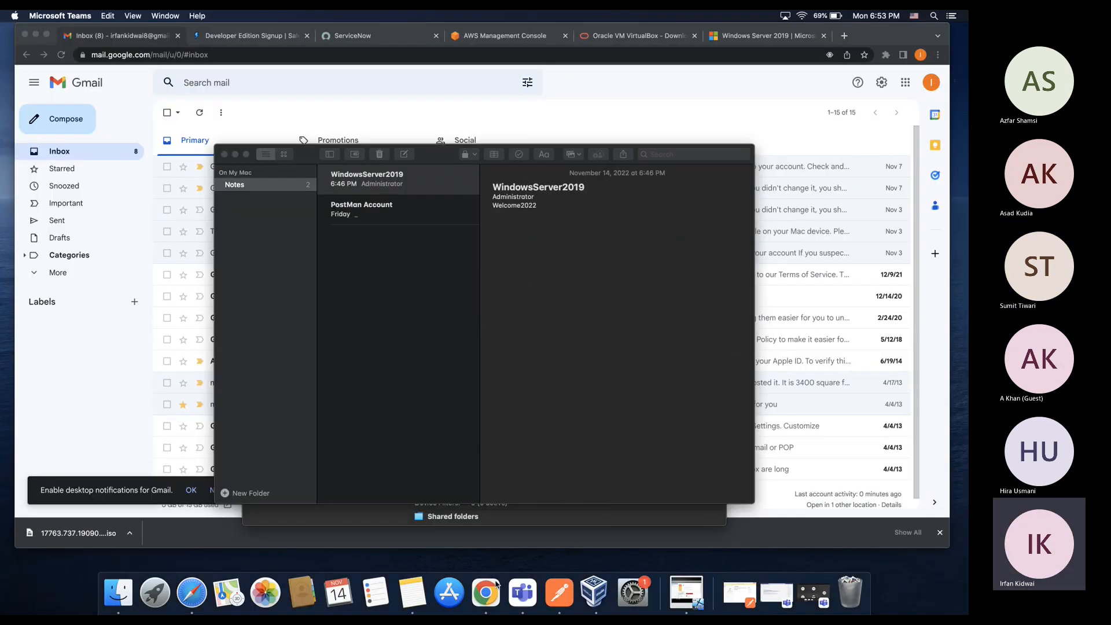
Step: Exit the VM's full-screen mode, minimize Server Manager, and bring the Okta Professional Training Teams meeting forward
click(681, 596)
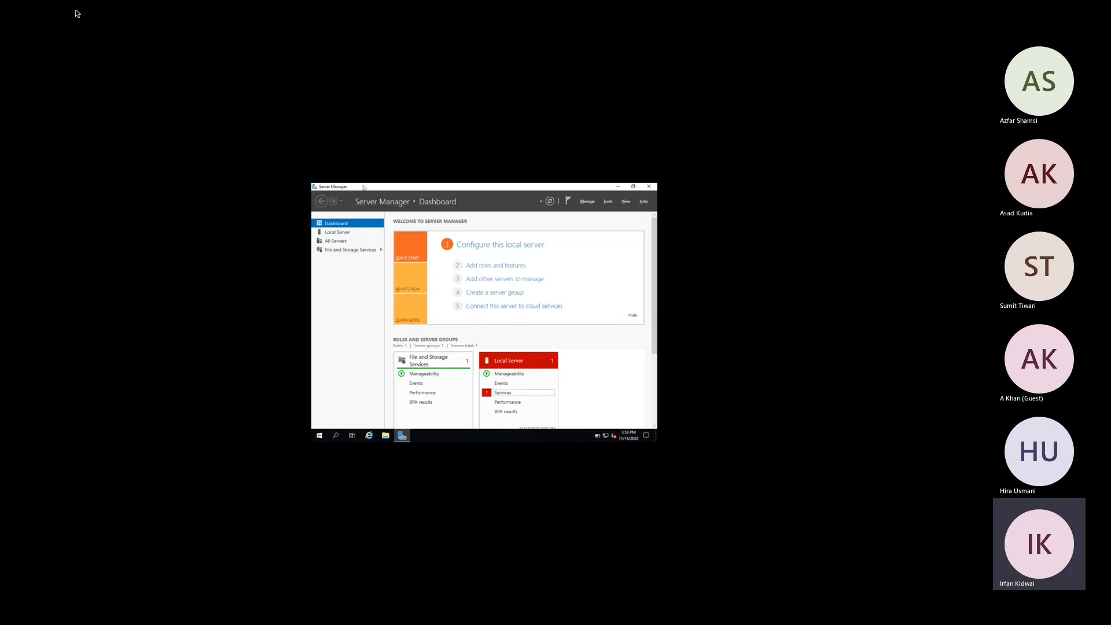
mouse_move(76, 12)
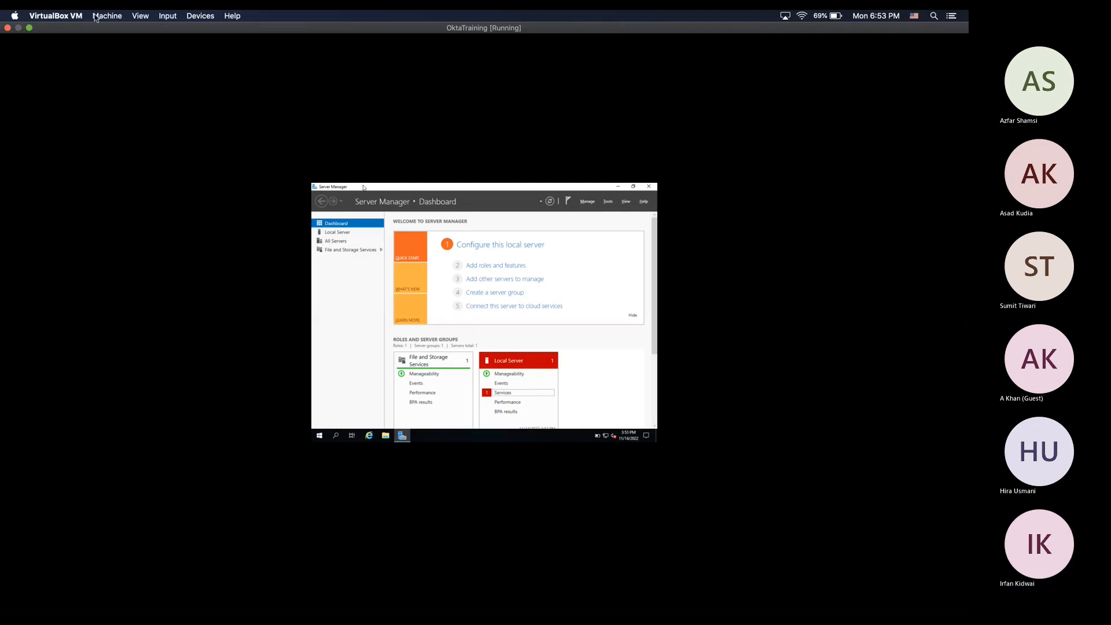
click(140, 15)
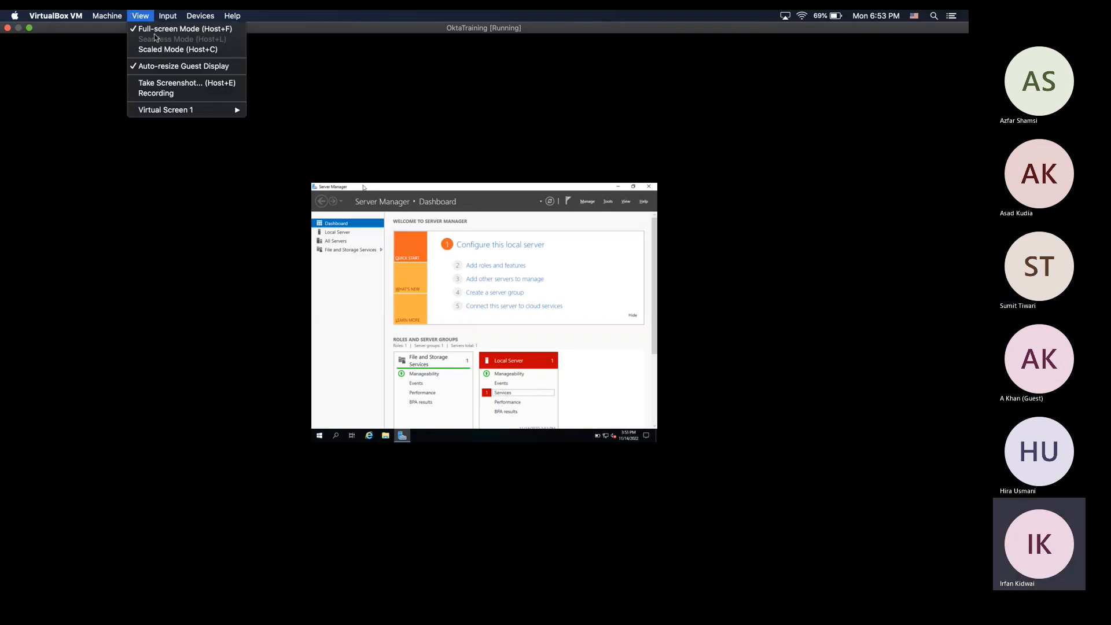
click(155, 29)
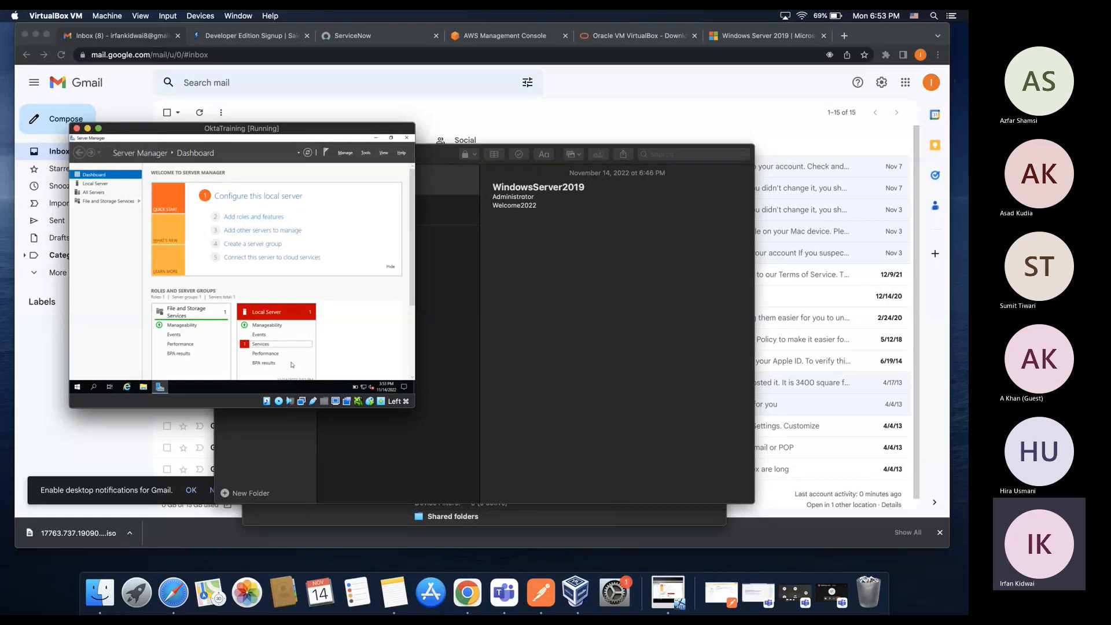
click(376, 138)
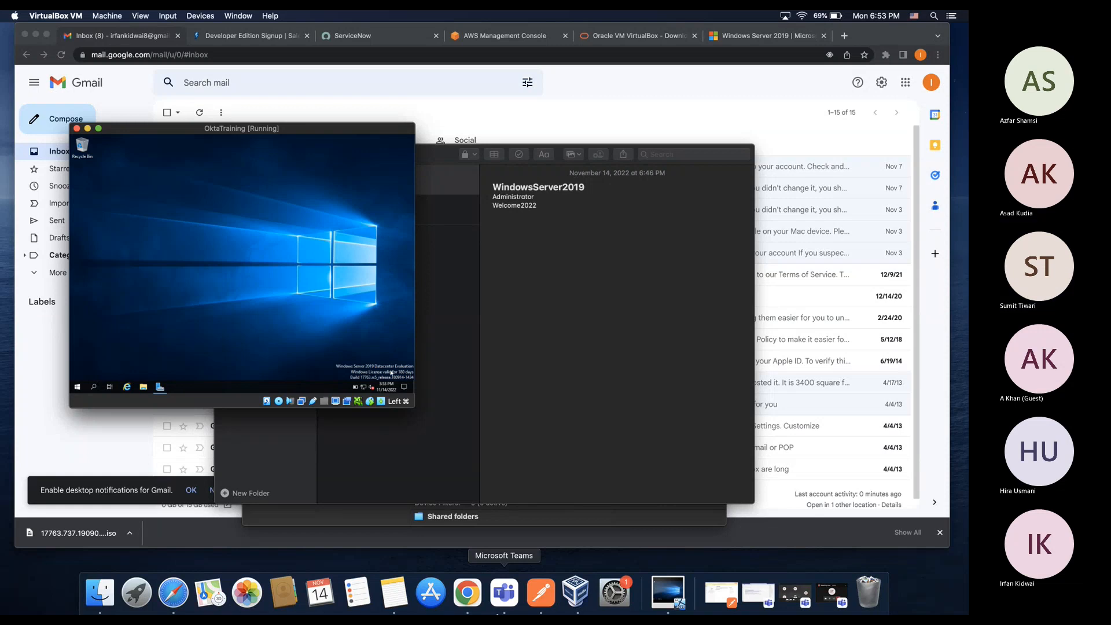
click(531, 596)
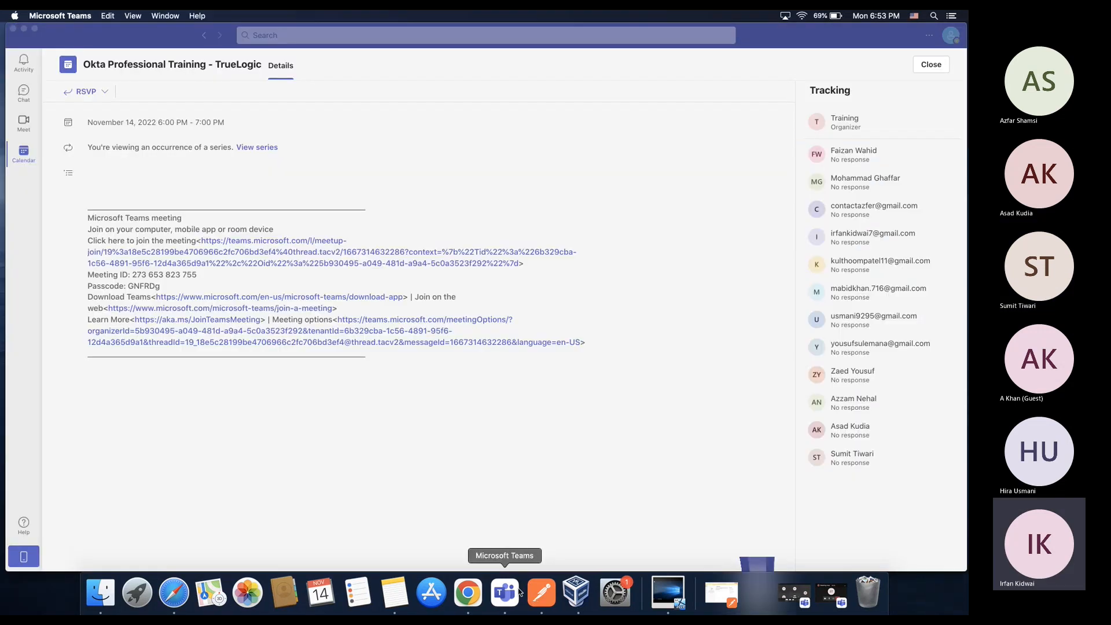
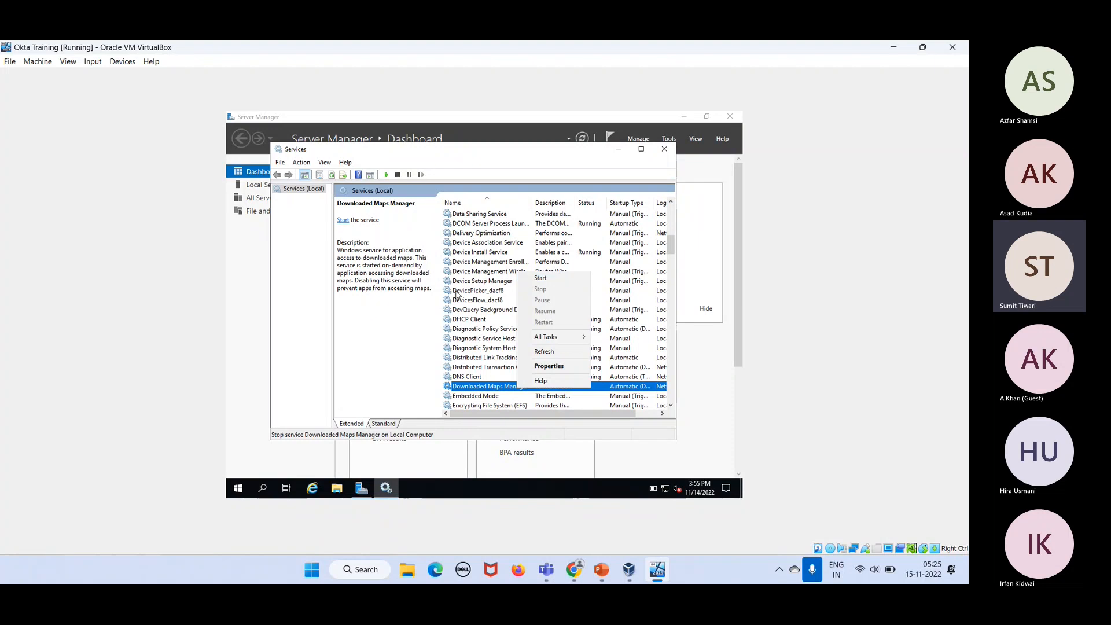
Step: Dismiss the Downloaded Maps Manager service menu and close the Services console
click(352, 367)
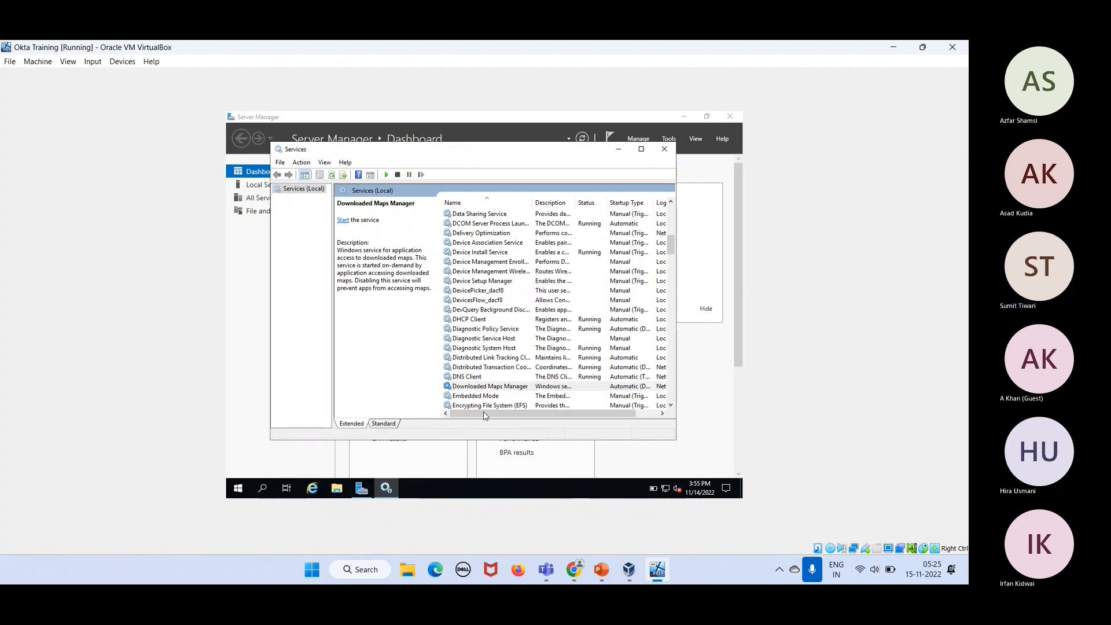
drag(501, 416, 524, 418)
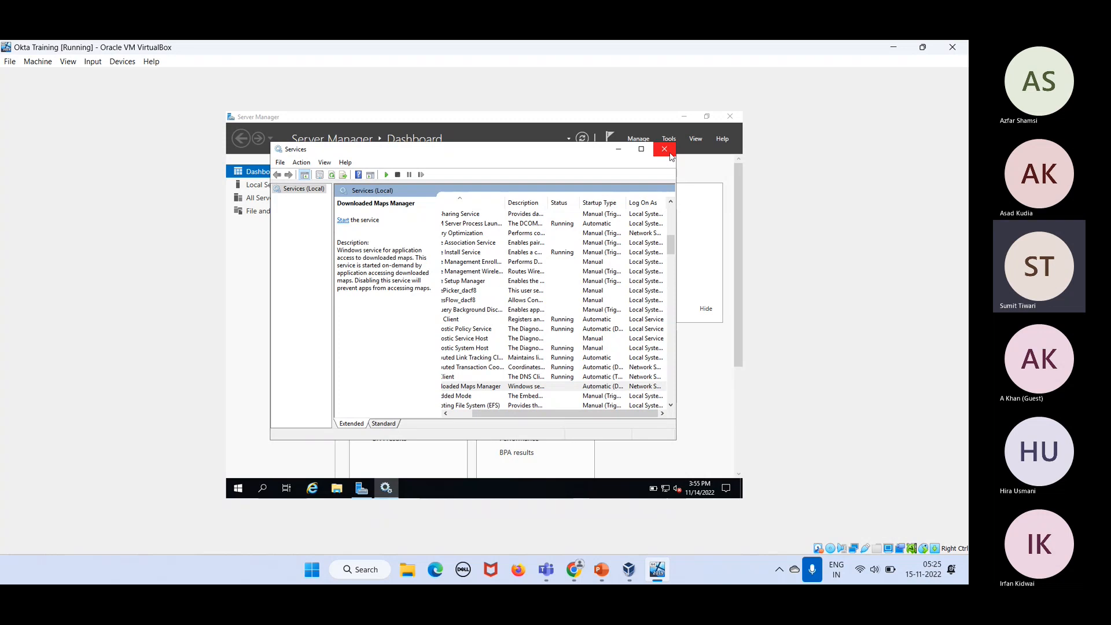
right_click(536, 392)
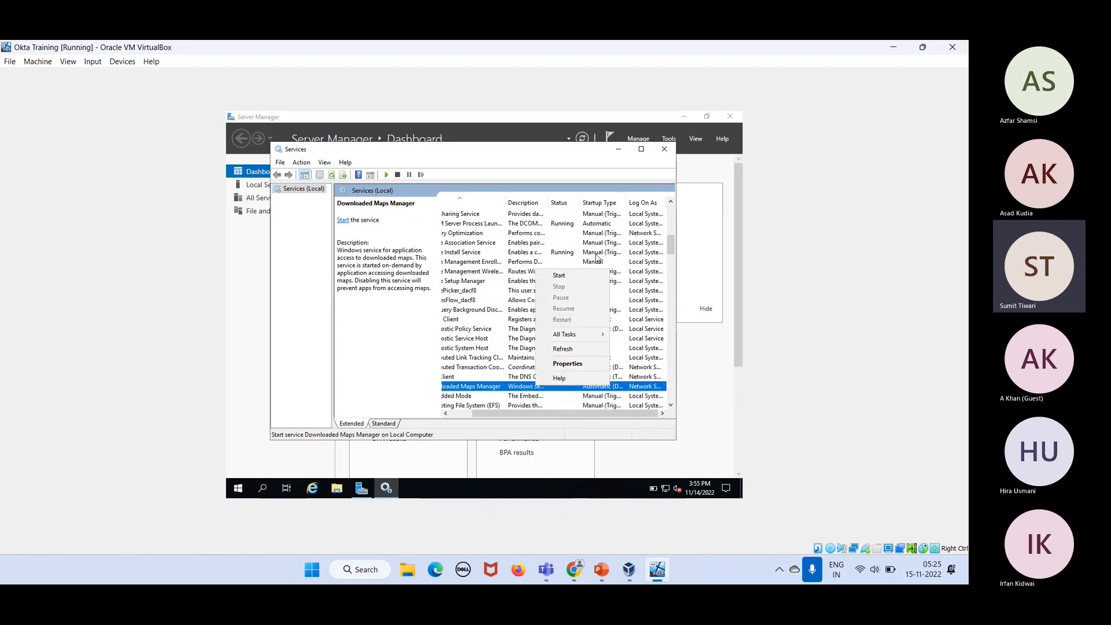
click(664, 150)
click(663, 151)
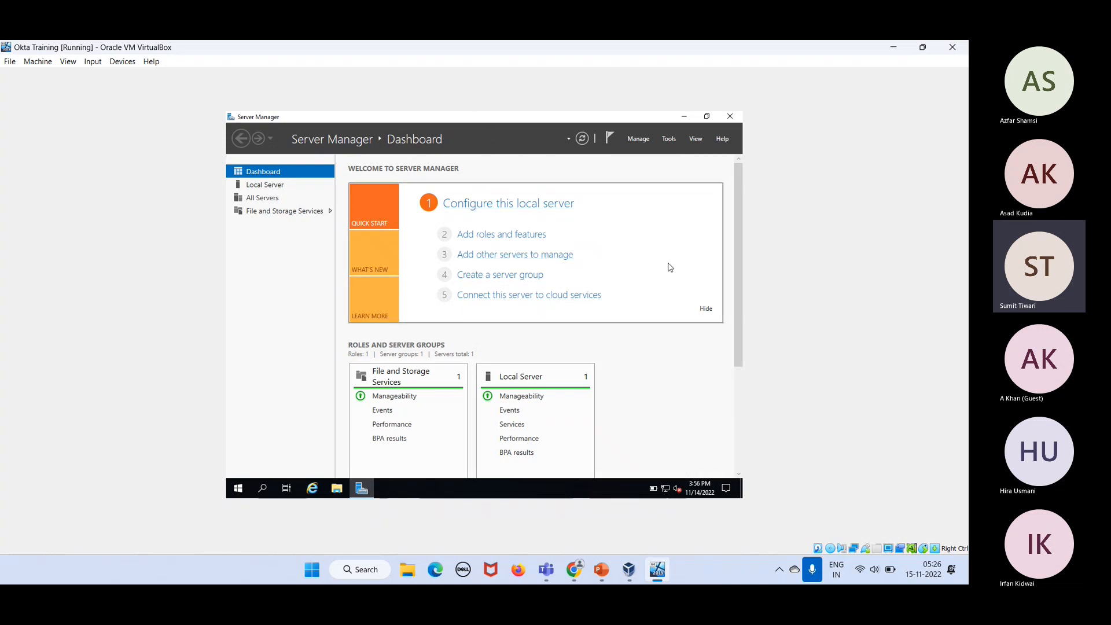
Step: Launch Add Roles and Features and advance to the server roles page with defaults
click(533, 240)
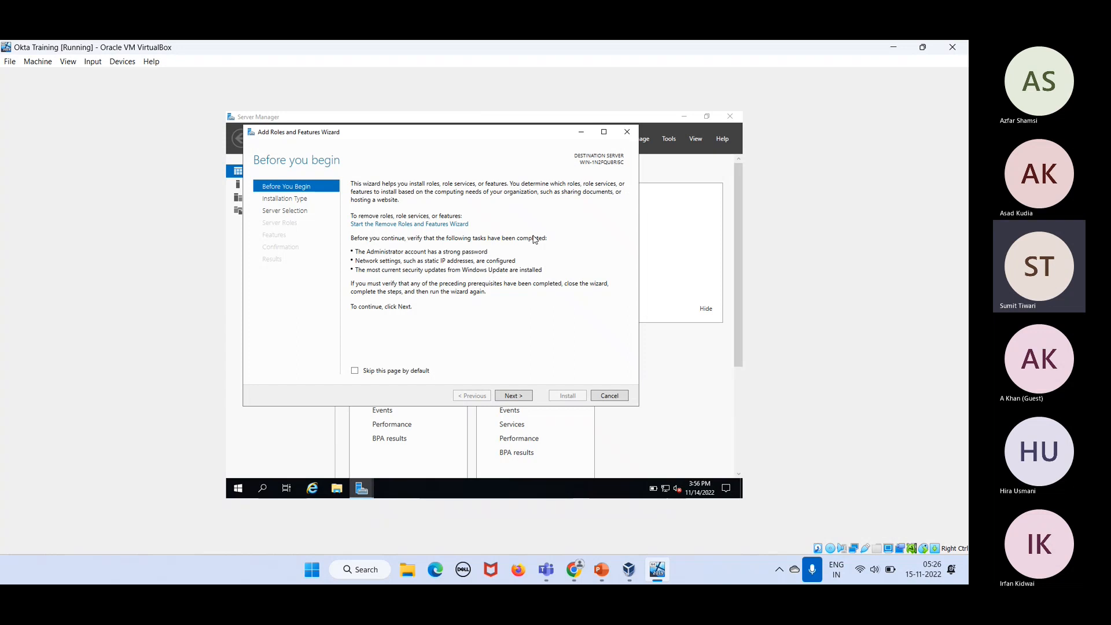
click(511, 398)
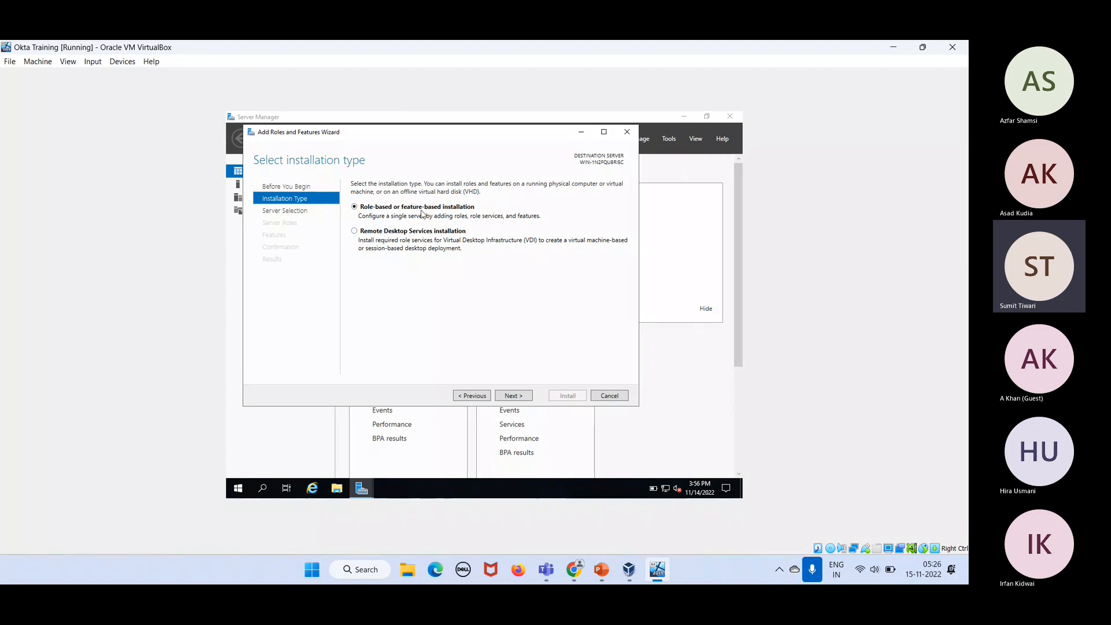
click(517, 399)
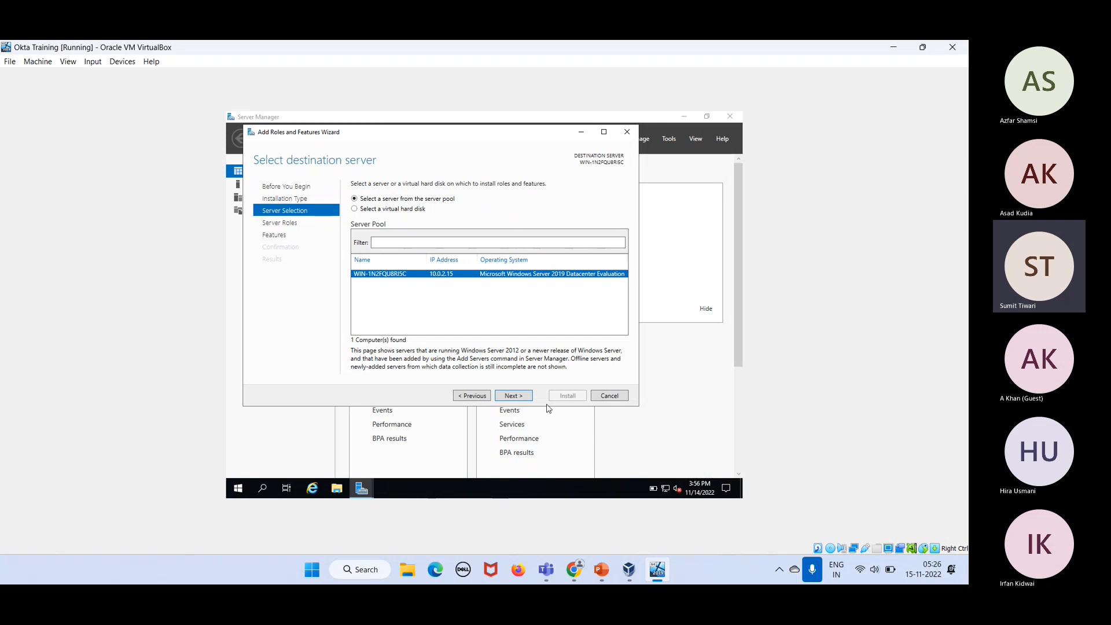
click(517, 398)
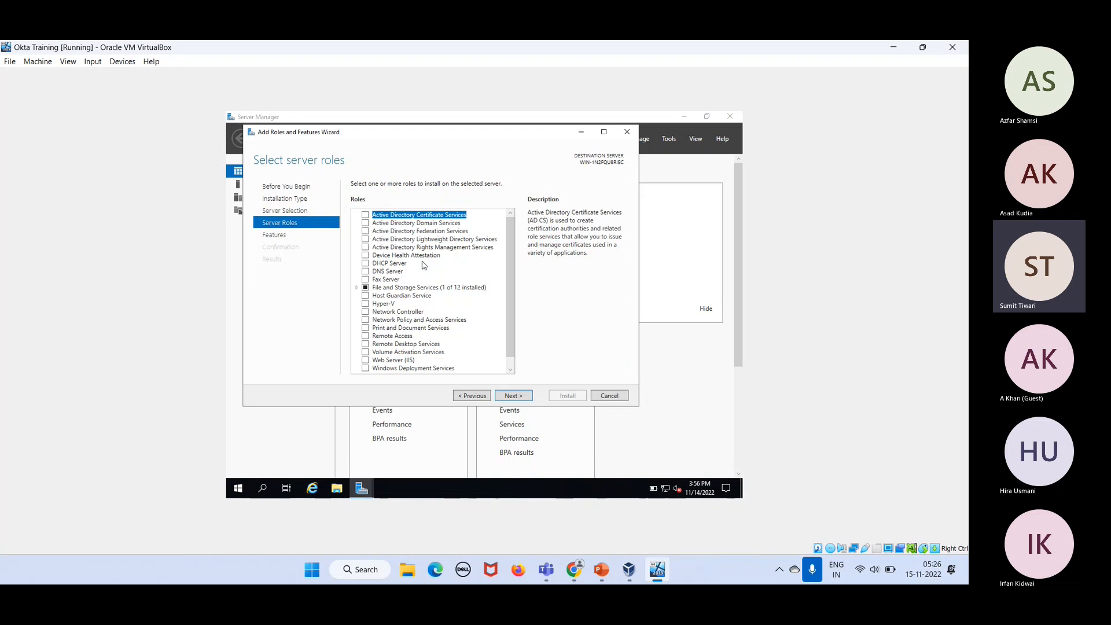
Step: Select Active Directory Domain Services with its required features and advance to confirmation
click(367, 224)
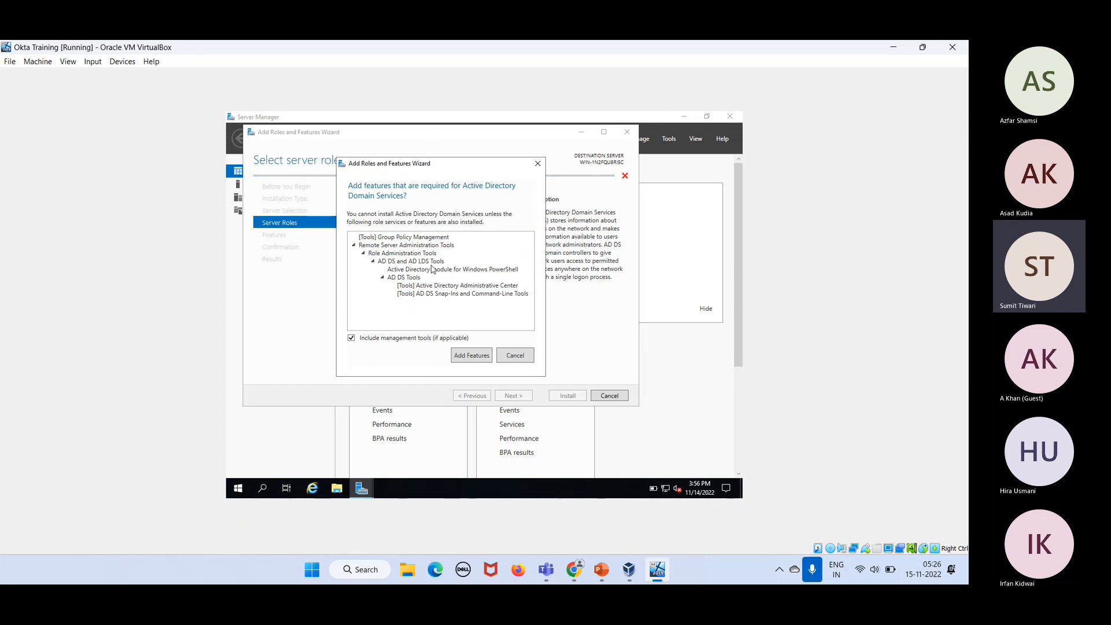
click(471, 356)
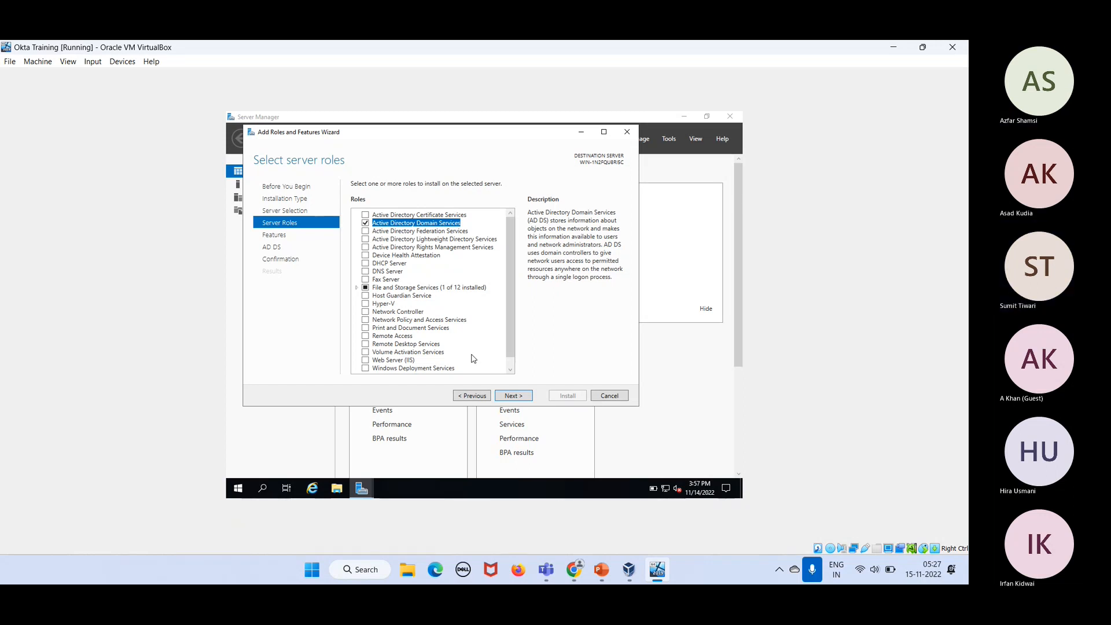
click(513, 397)
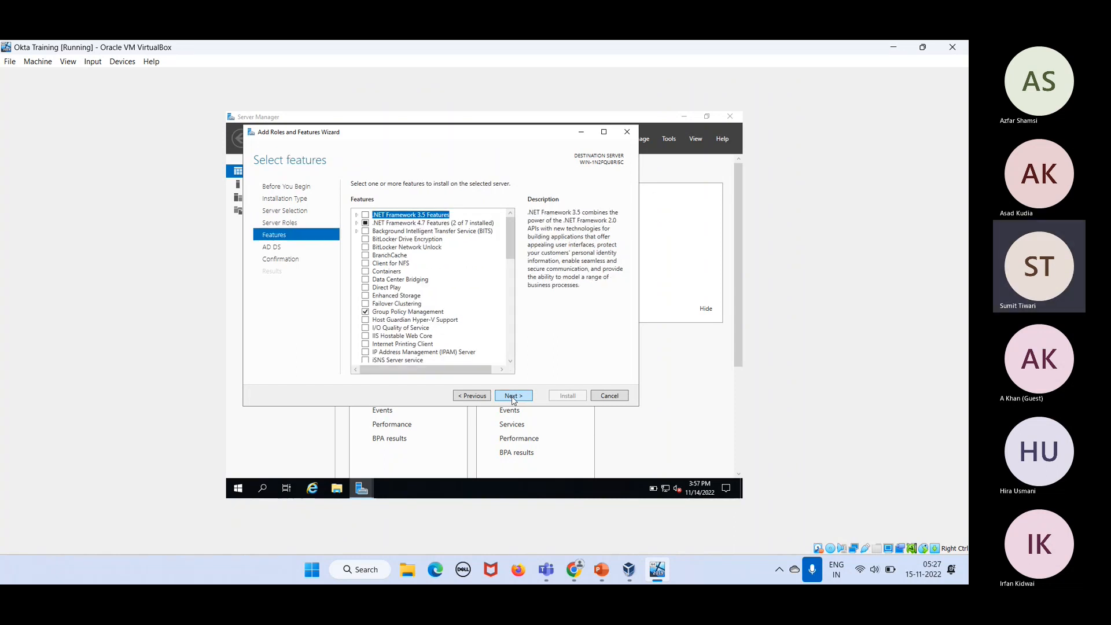
click(512, 398)
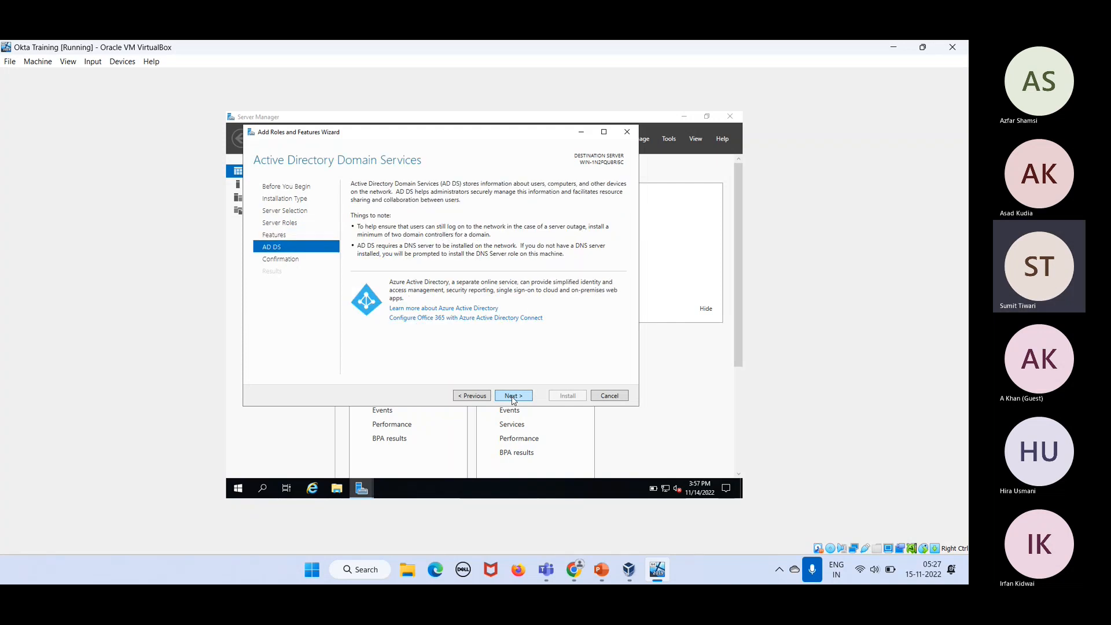
click(512, 398)
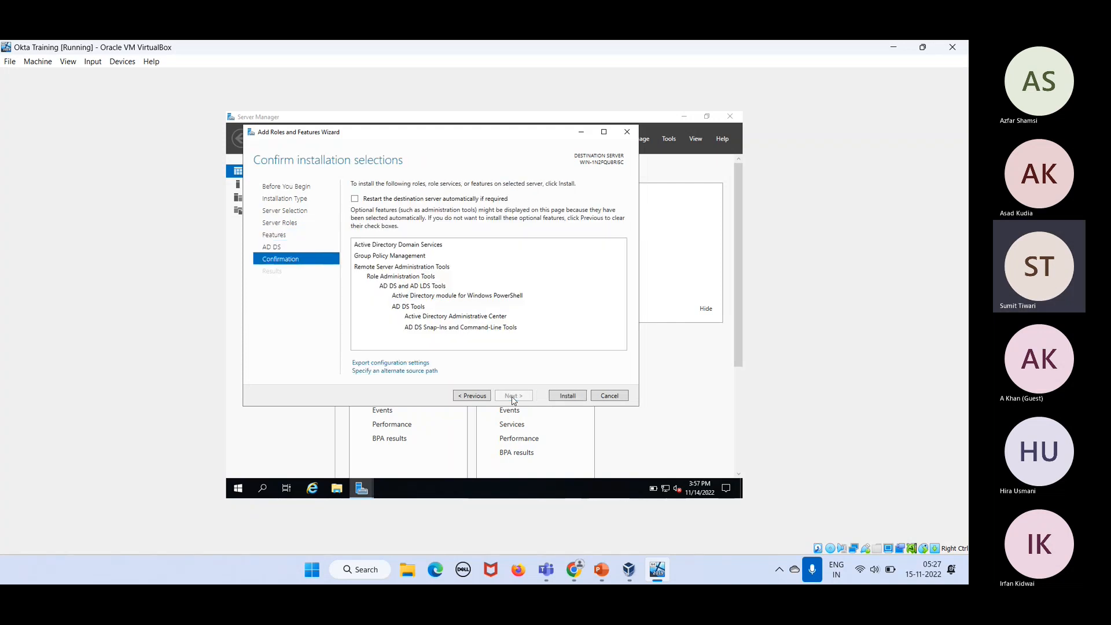
Step: Install AD DS and Group Policy Management, moving the progress window aside to reveal the dashboard
click(560, 397)
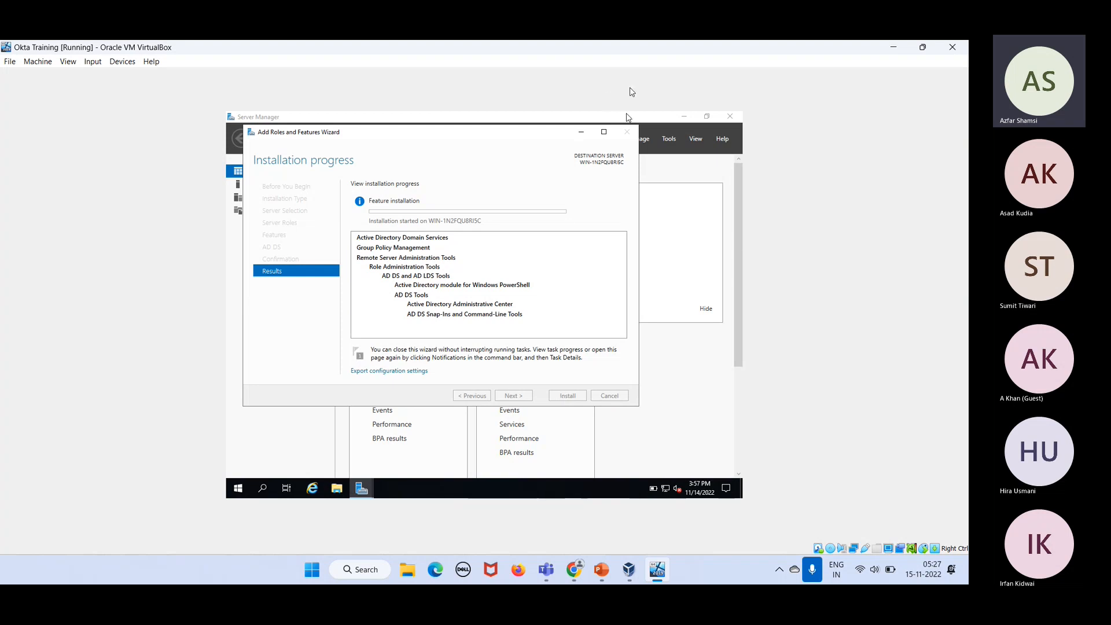
drag(531, 139, 544, 343)
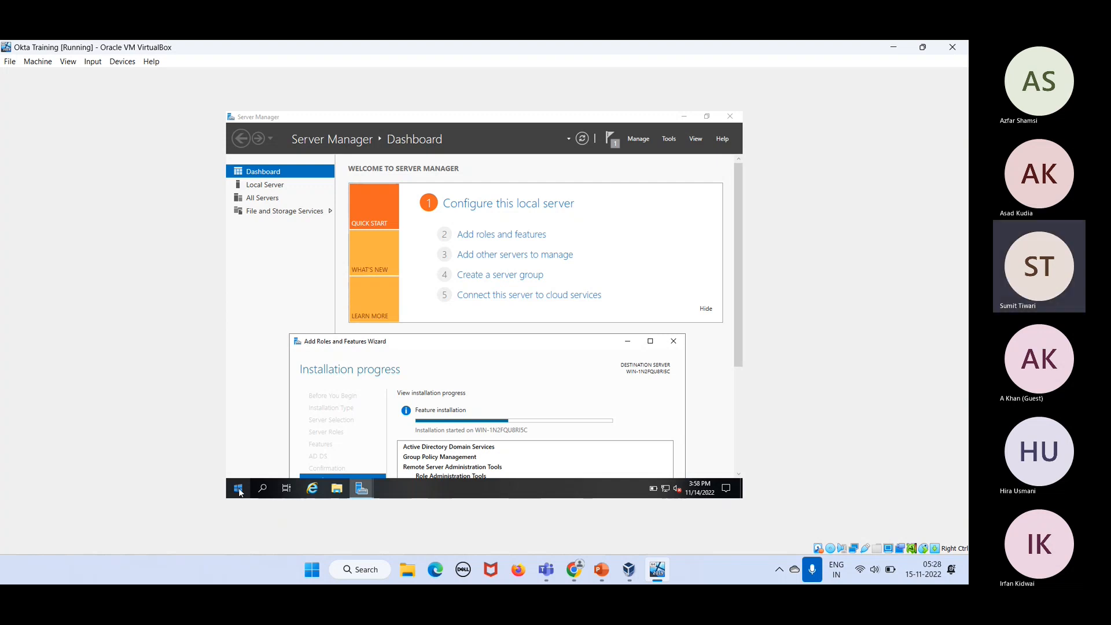
Step: Search 'server manager' from Start, then cancel the search and return to the Server Manager dashboard
click(239, 489)
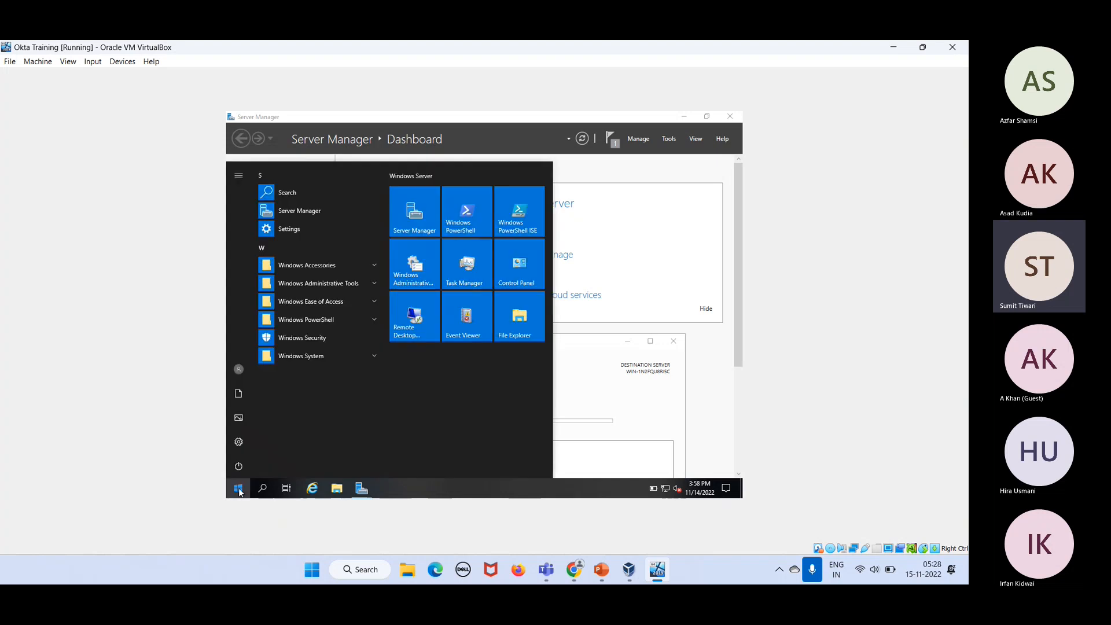
text(c)
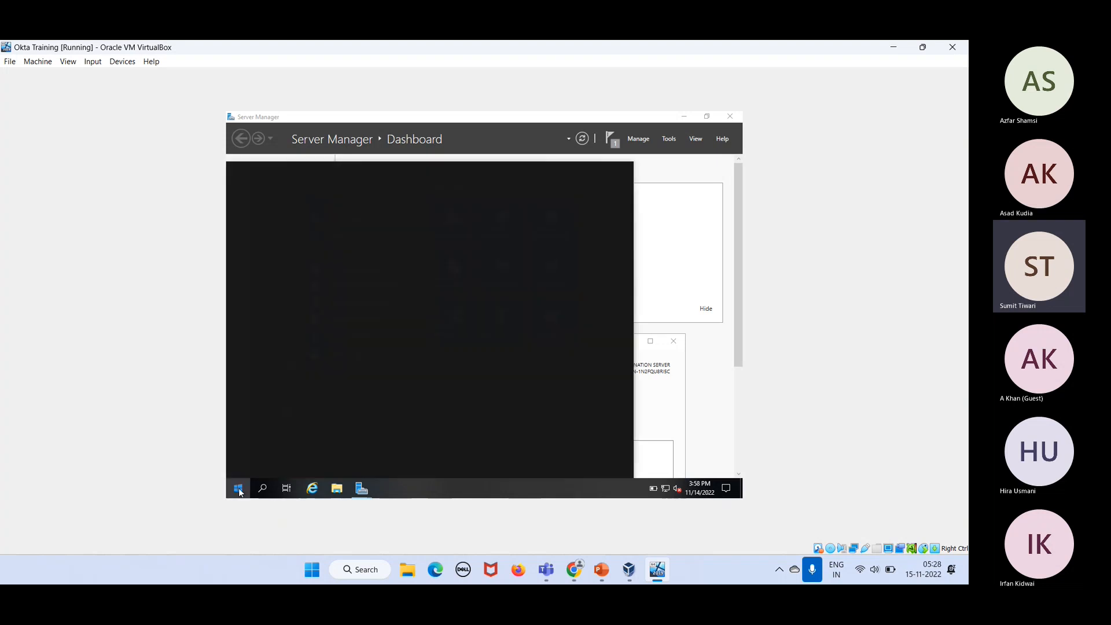
text(ser)
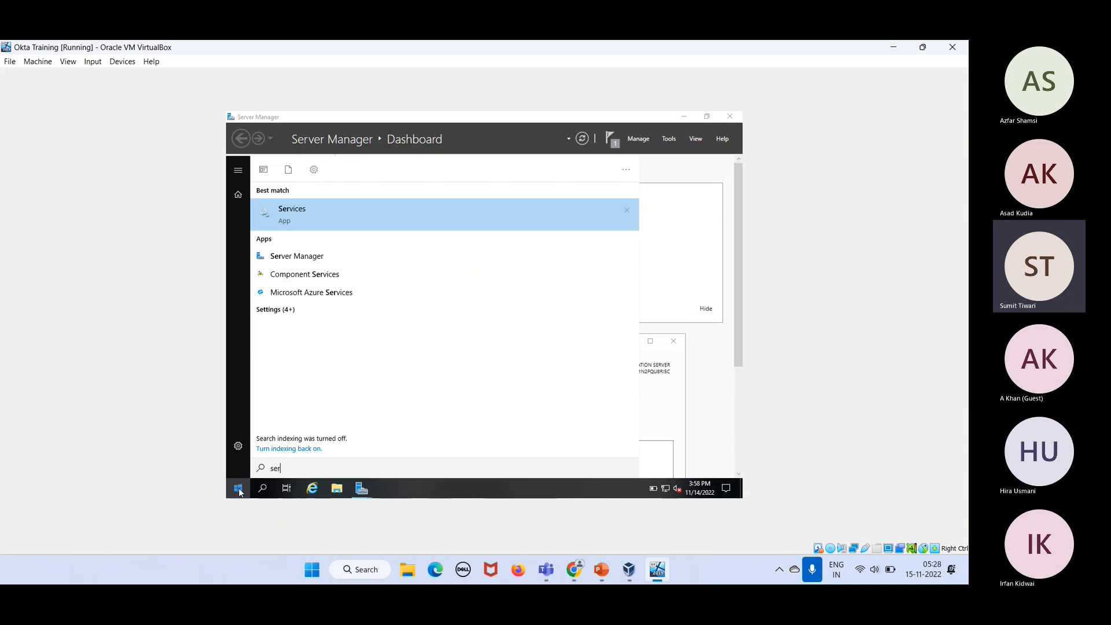
text(ver man)
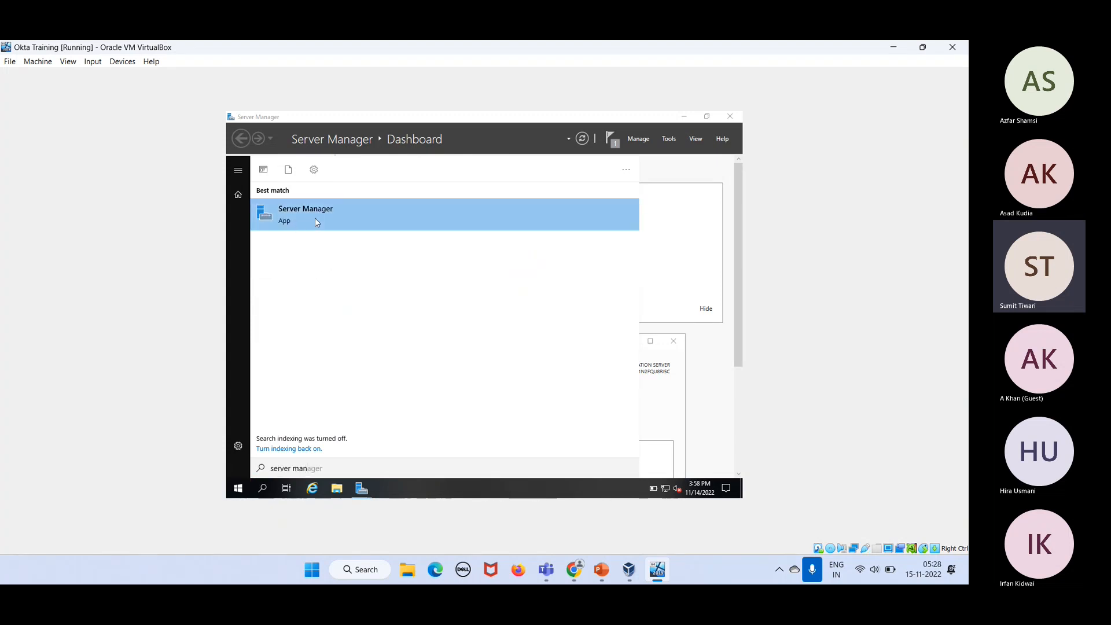
click(314, 218)
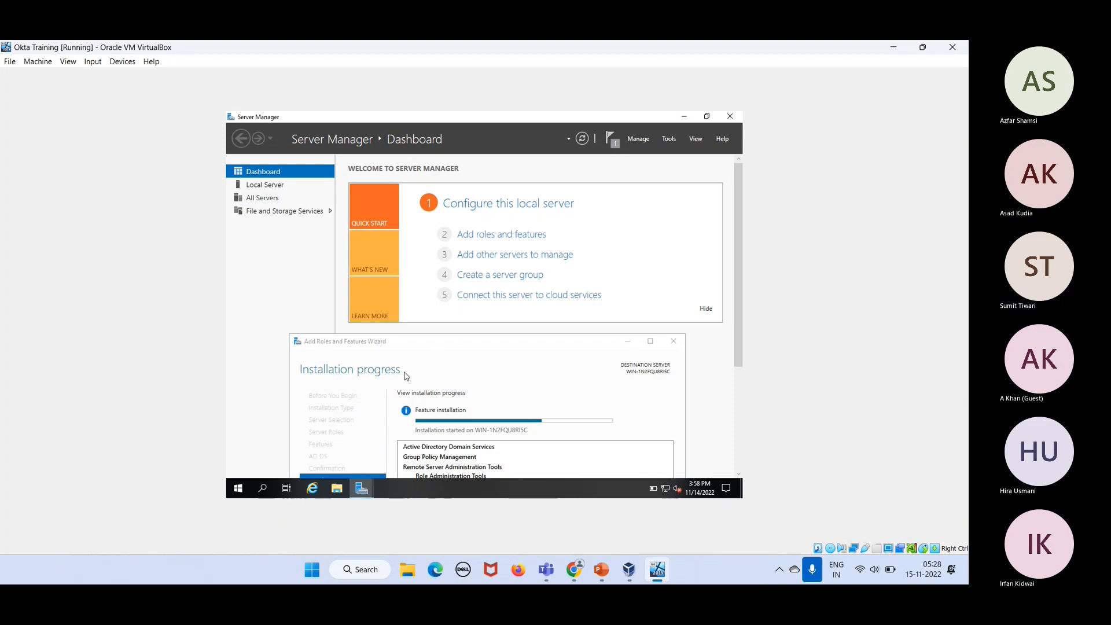
click(238, 495)
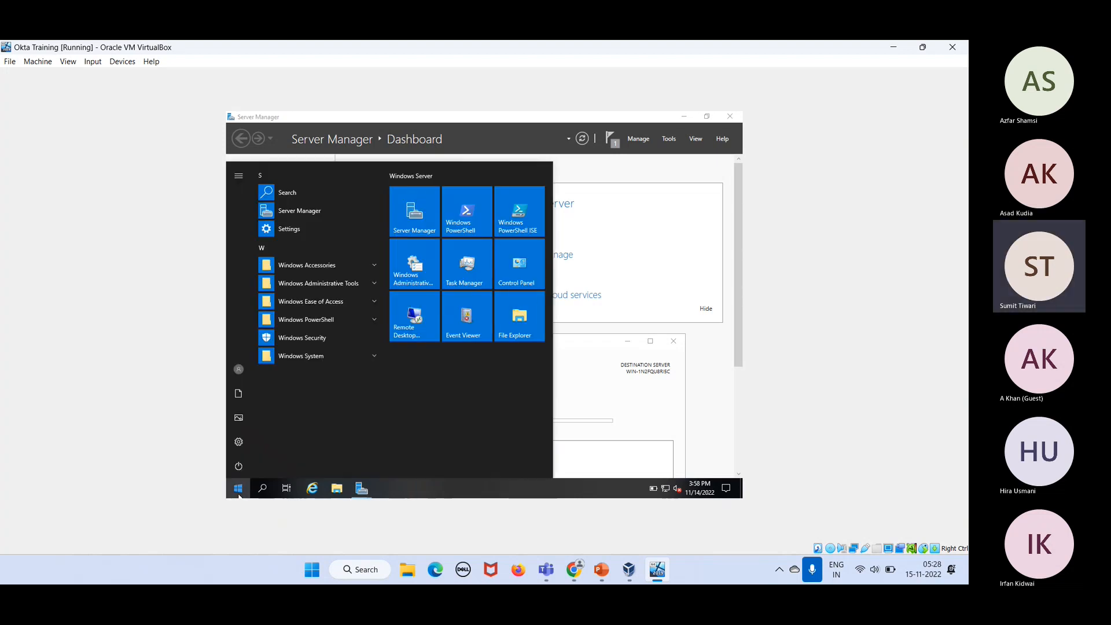
text(ser)
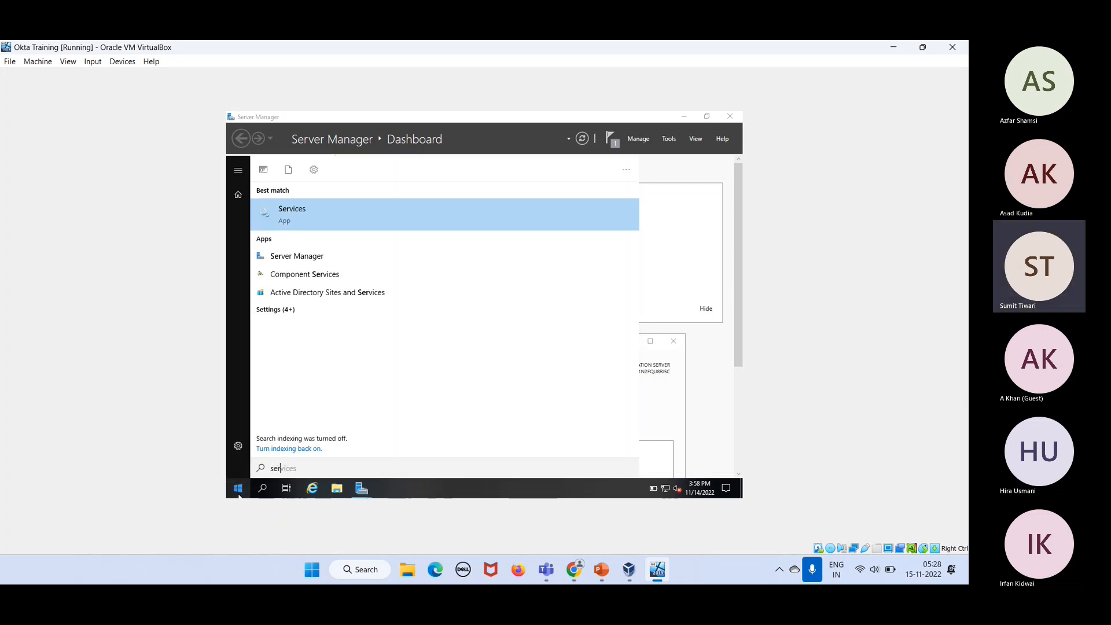
text(ver manager)
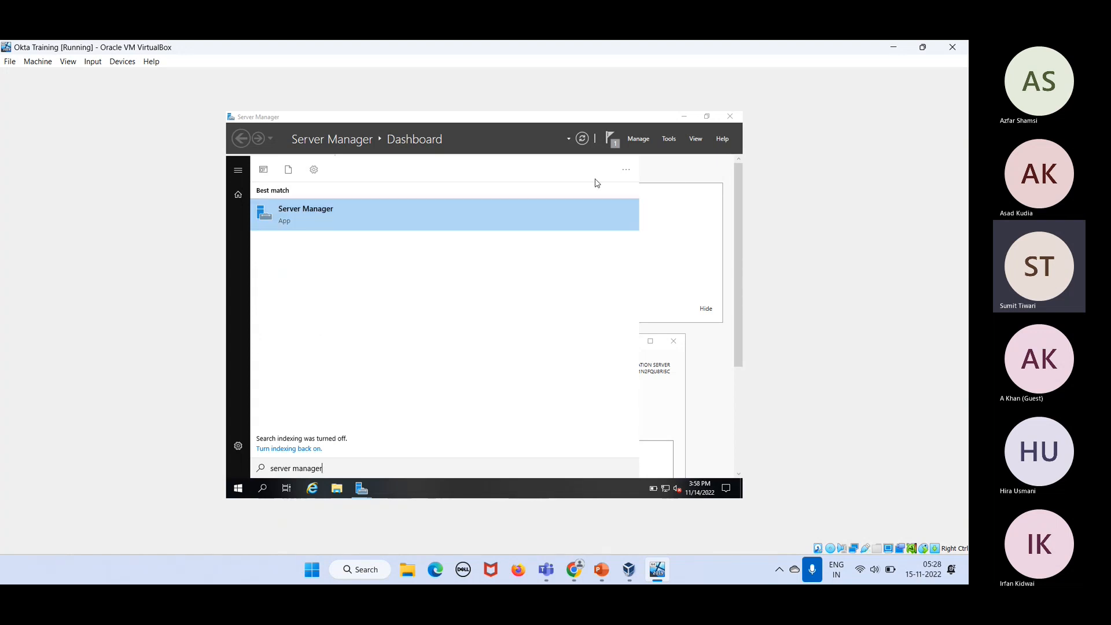
click(688, 175)
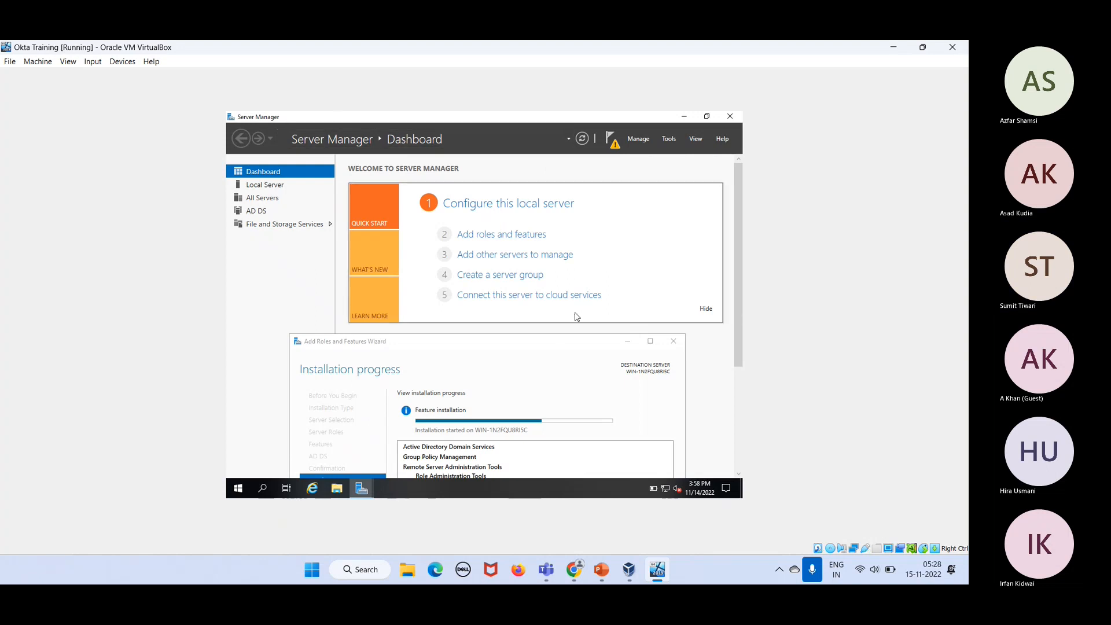
Step: Bring the wizard into view to check the AD DS installation results, then stop the Teams screen share
click(554, 345)
drag(554, 346, 559, 198)
drag(554, 192, 554, 192)
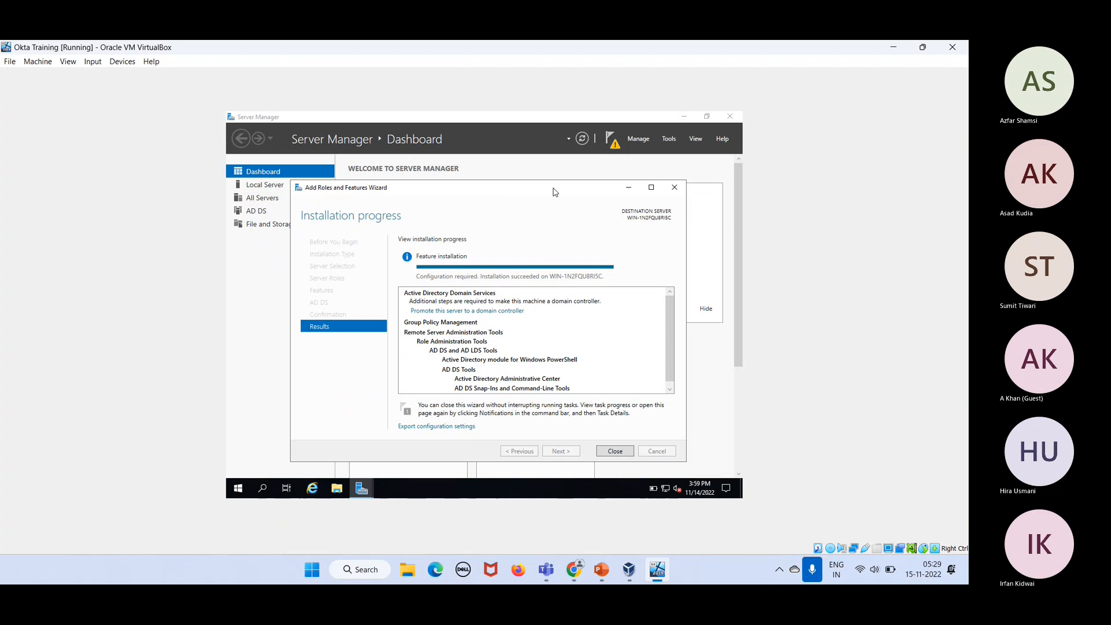
drag(554, 192, 564, 296)
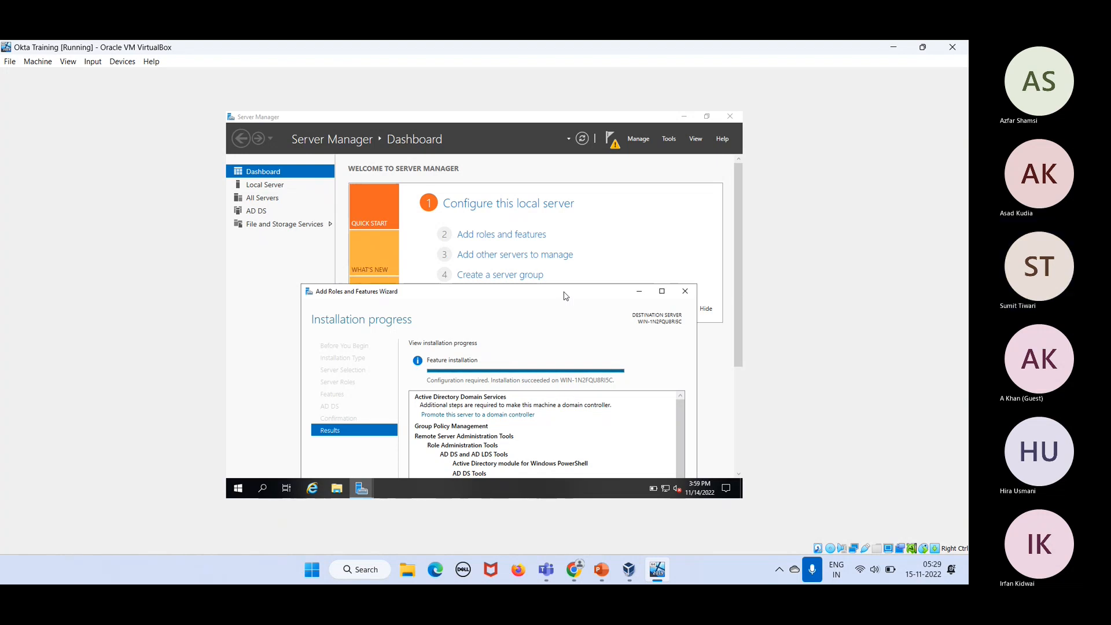
click(878, 537)
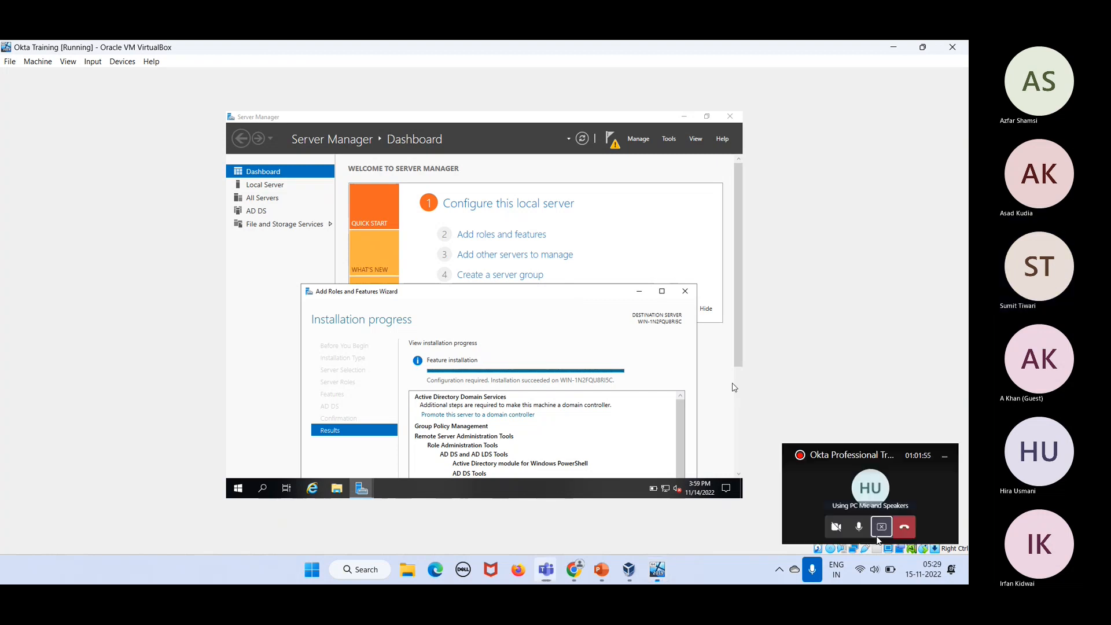
click(879, 536)
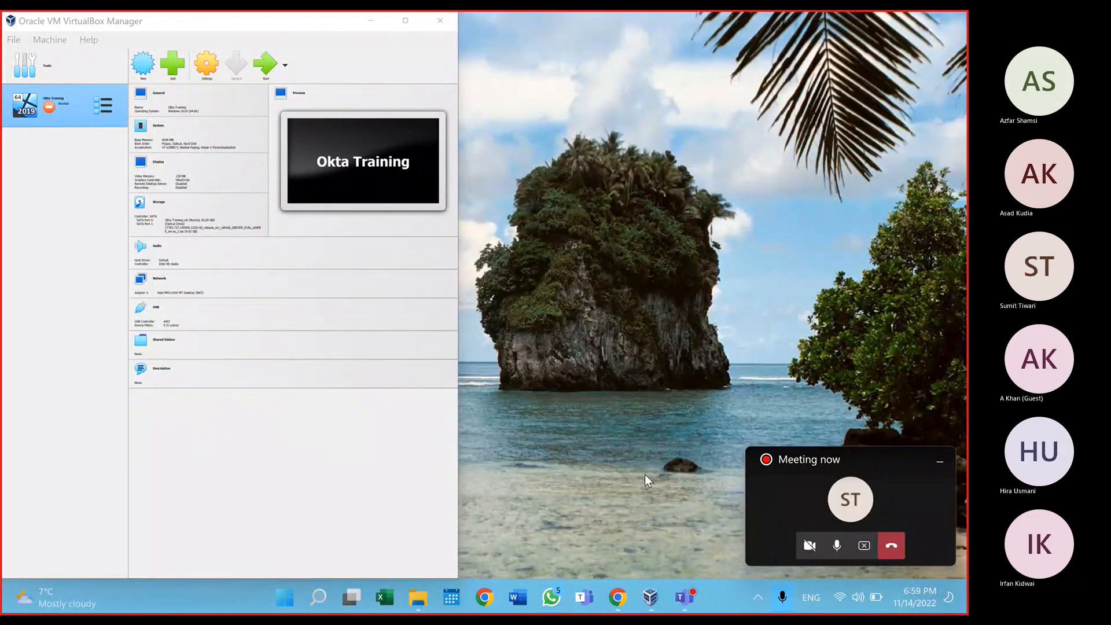
mouse_move(653, 604)
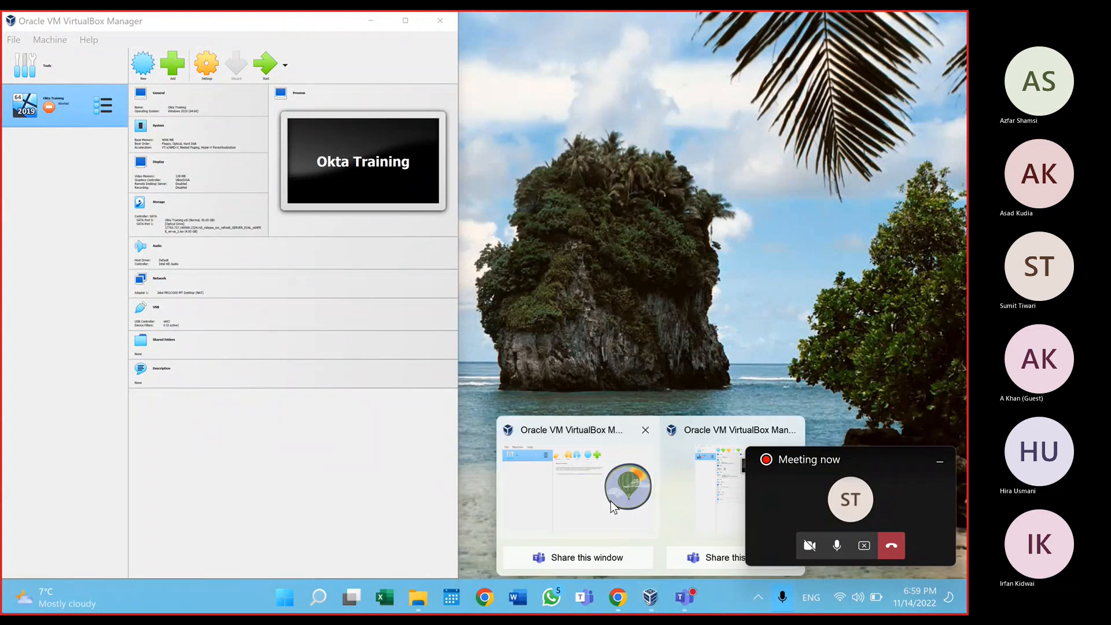
mouse_move(610, 501)
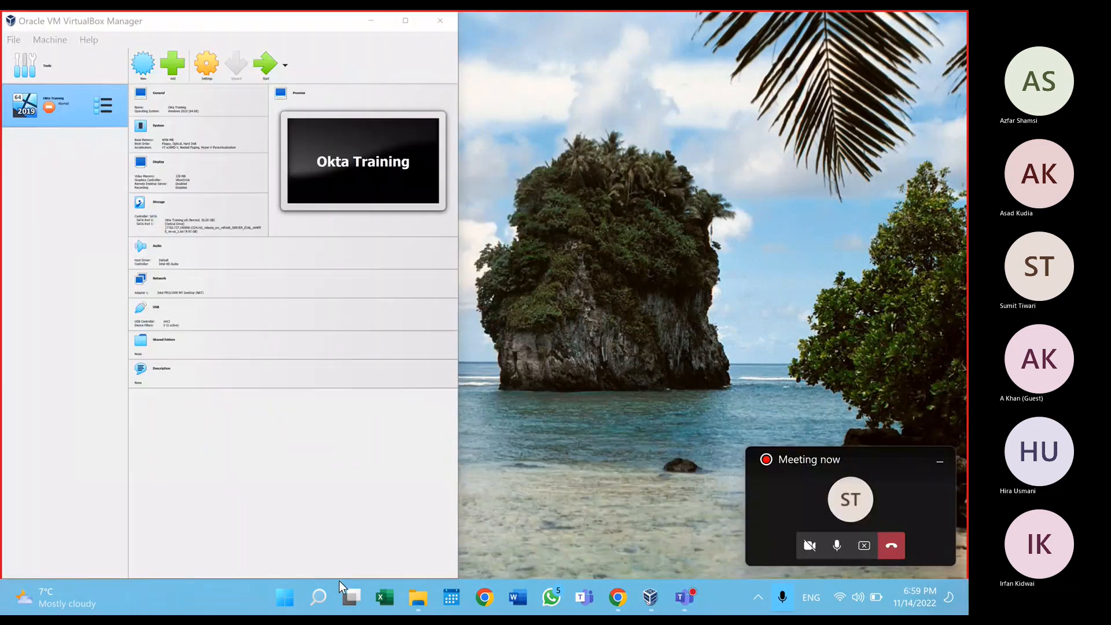
click(280, 605)
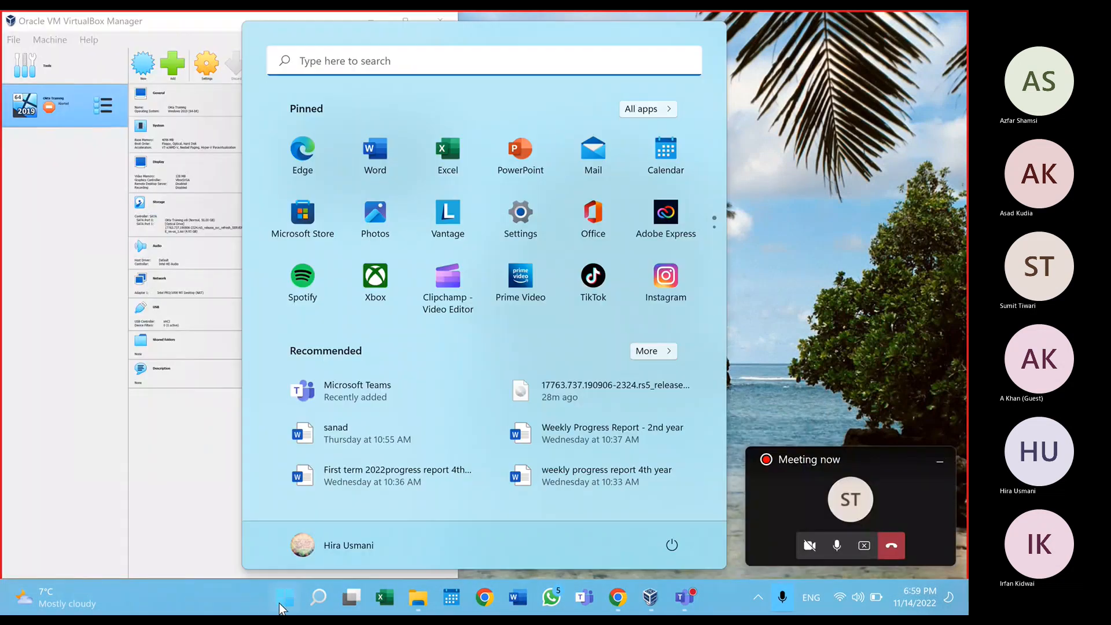
click(500, 65)
text(ser)
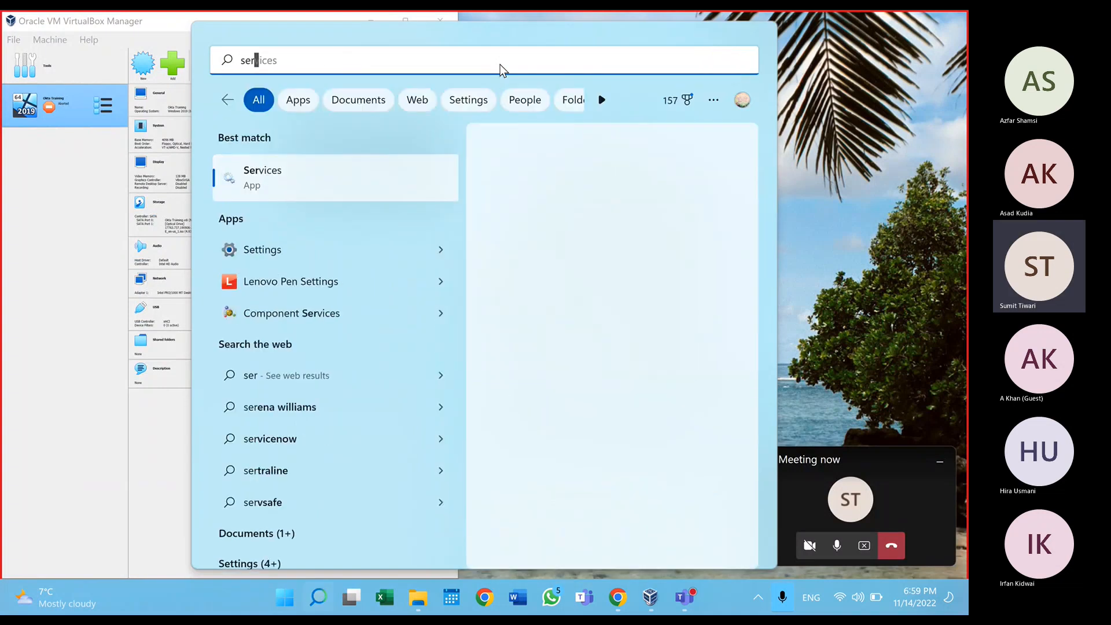
text(ver manager)
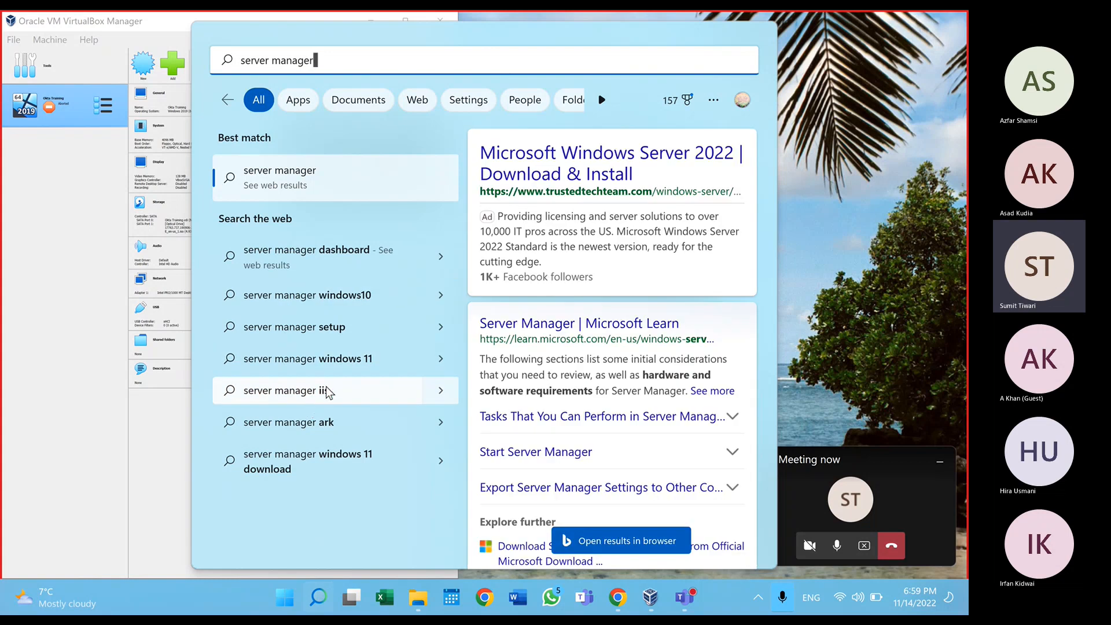
click(95, 396)
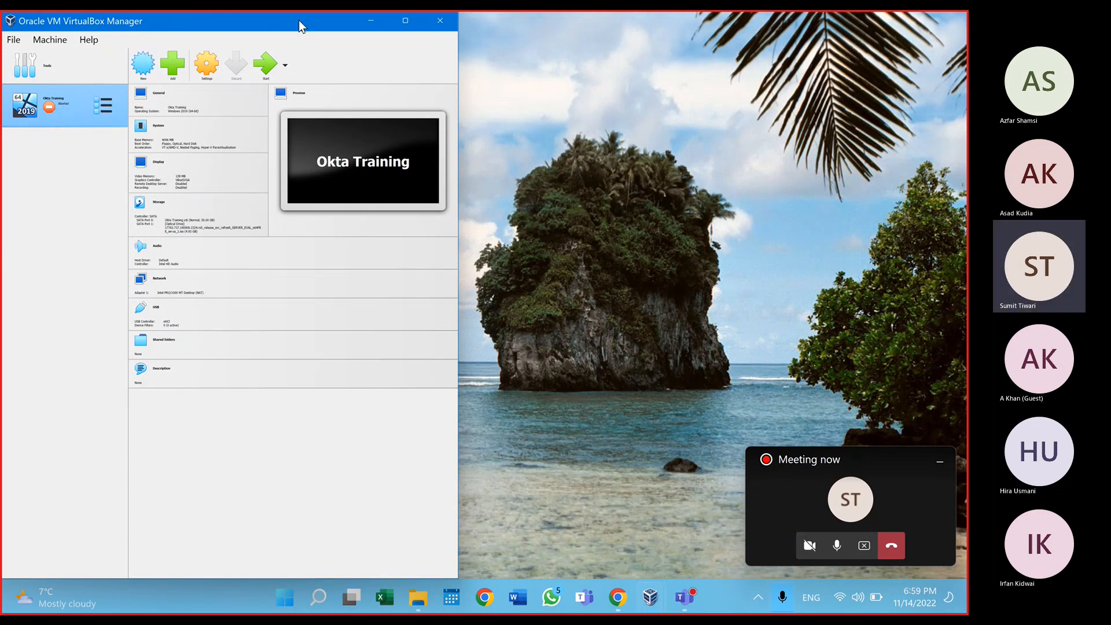
Step: Boot the Okta Training VM with a normal start and maximize VirtualBox Manager
click(287, 70)
click(263, 68)
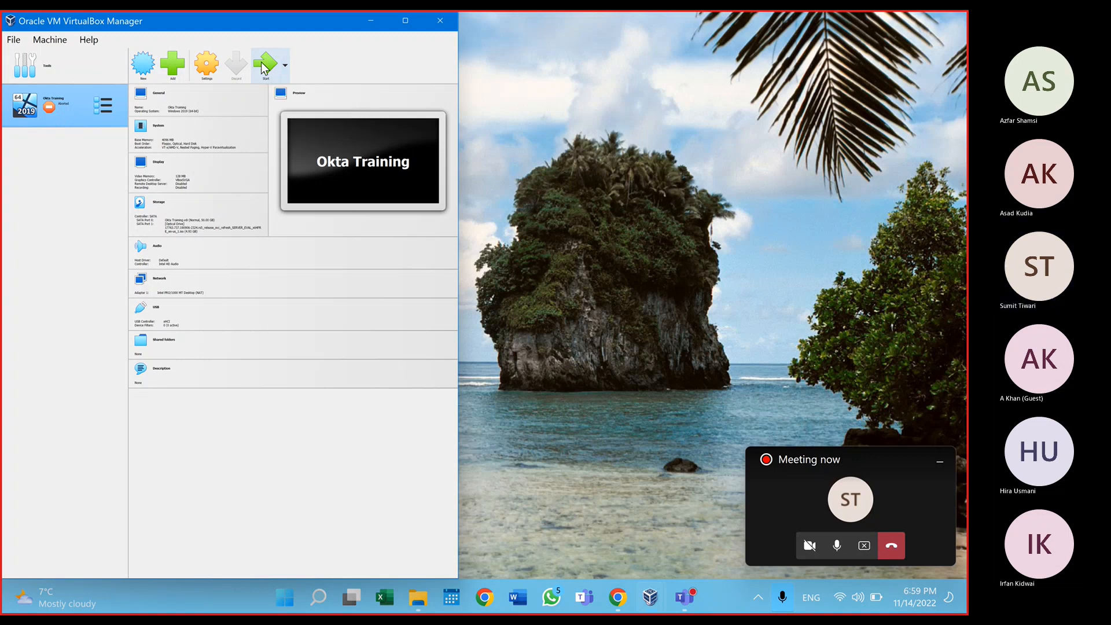
click(263, 68)
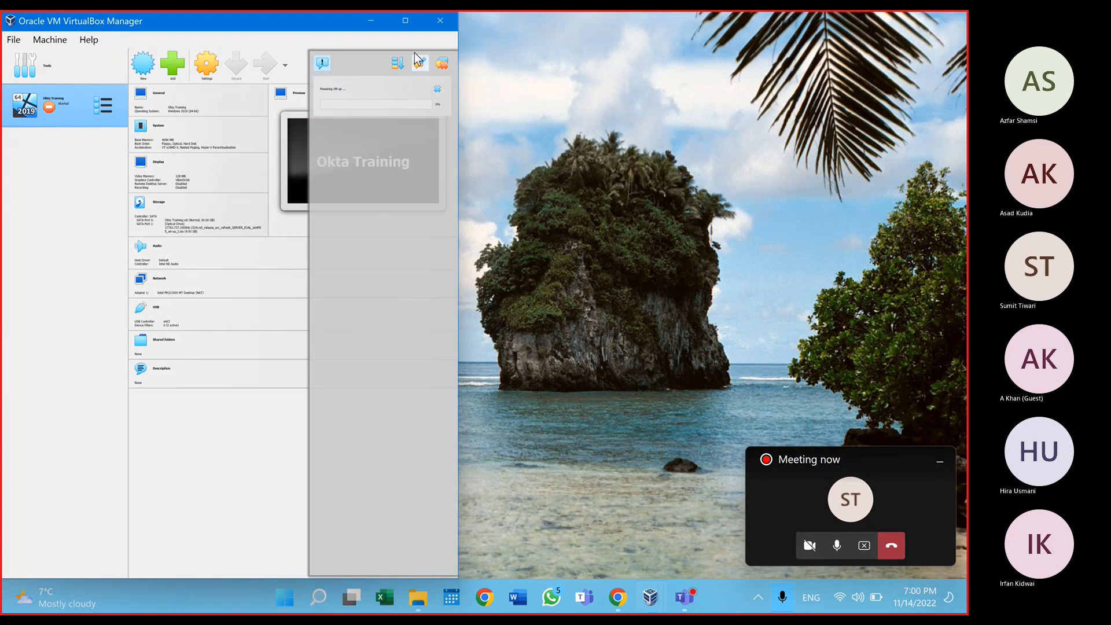
click(405, 21)
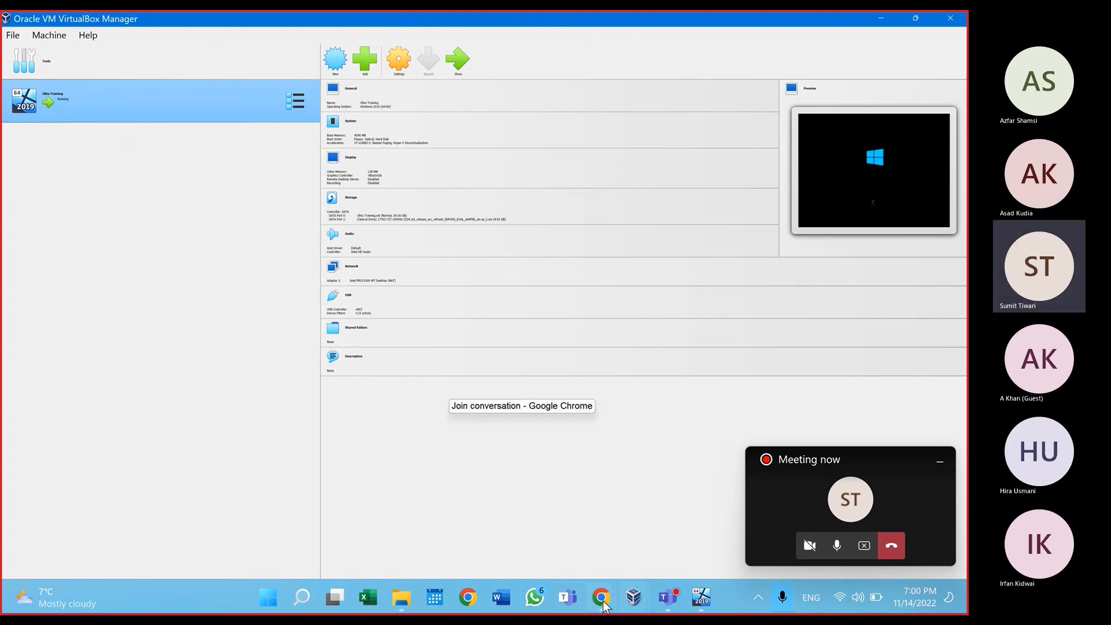
Step: Bring up the running Okta Training VM window from the taskbar and maximize it
mouse_move(641, 602)
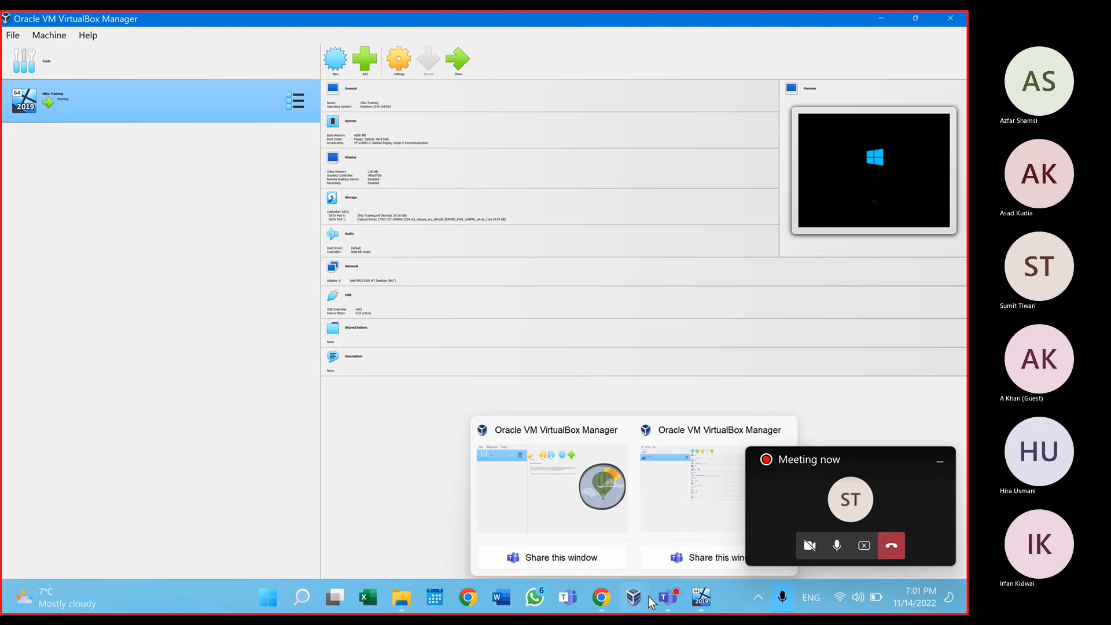
mouse_move(705, 604)
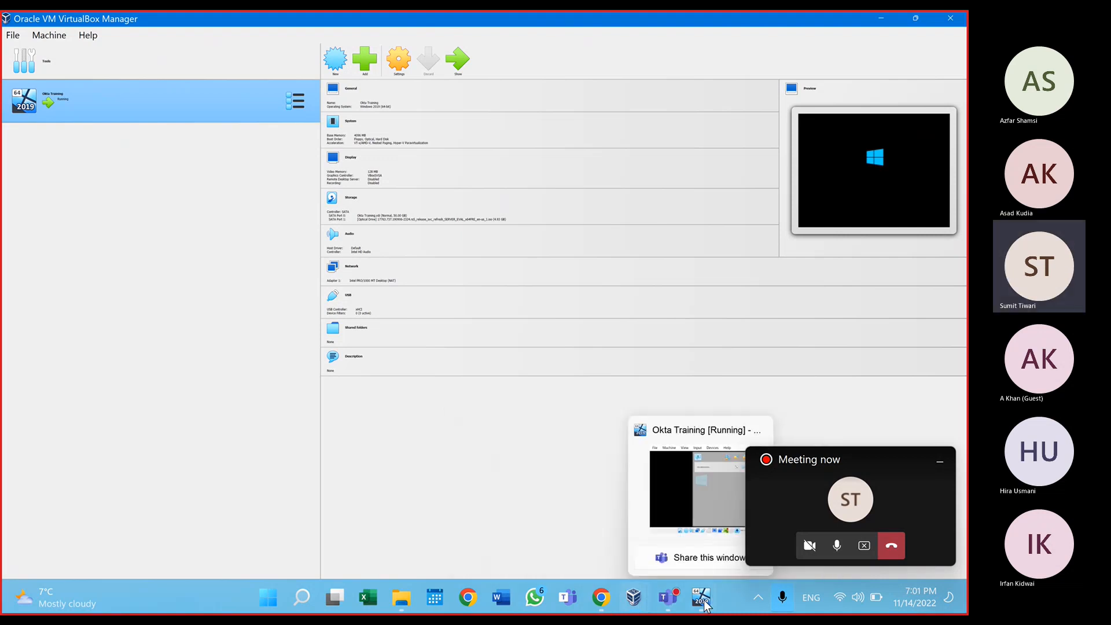
click(701, 599)
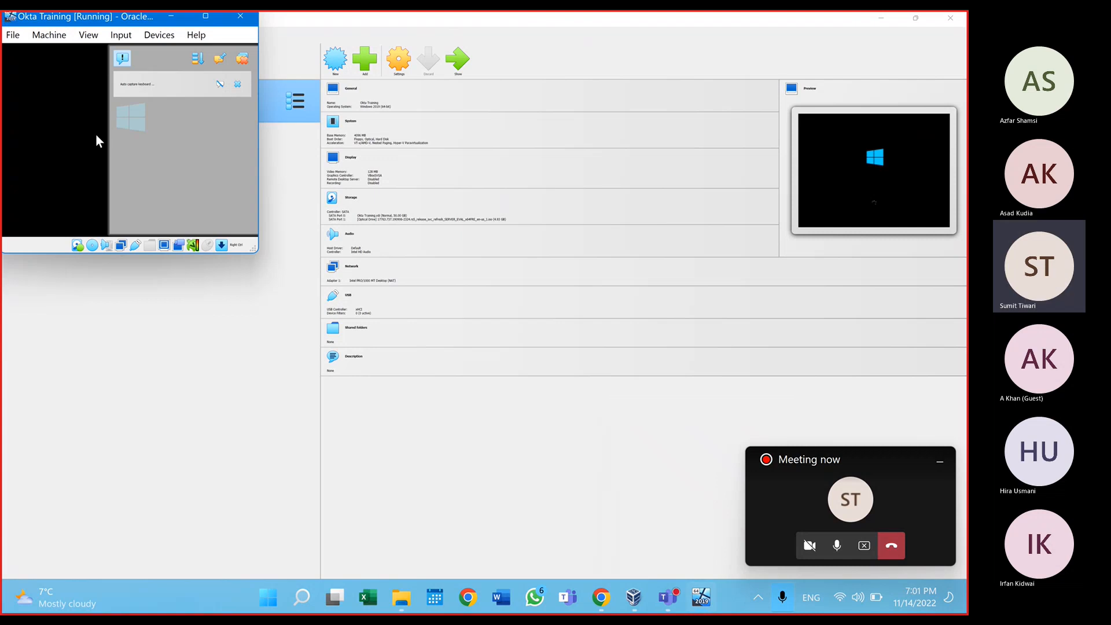
drag(150, 21, 223, 65)
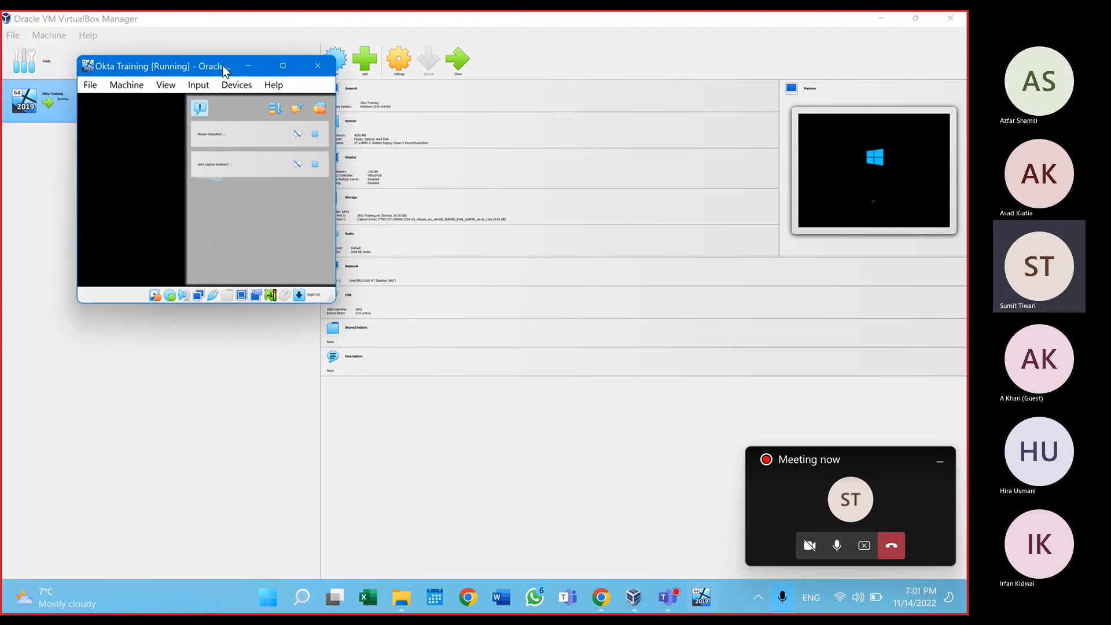
click(287, 68)
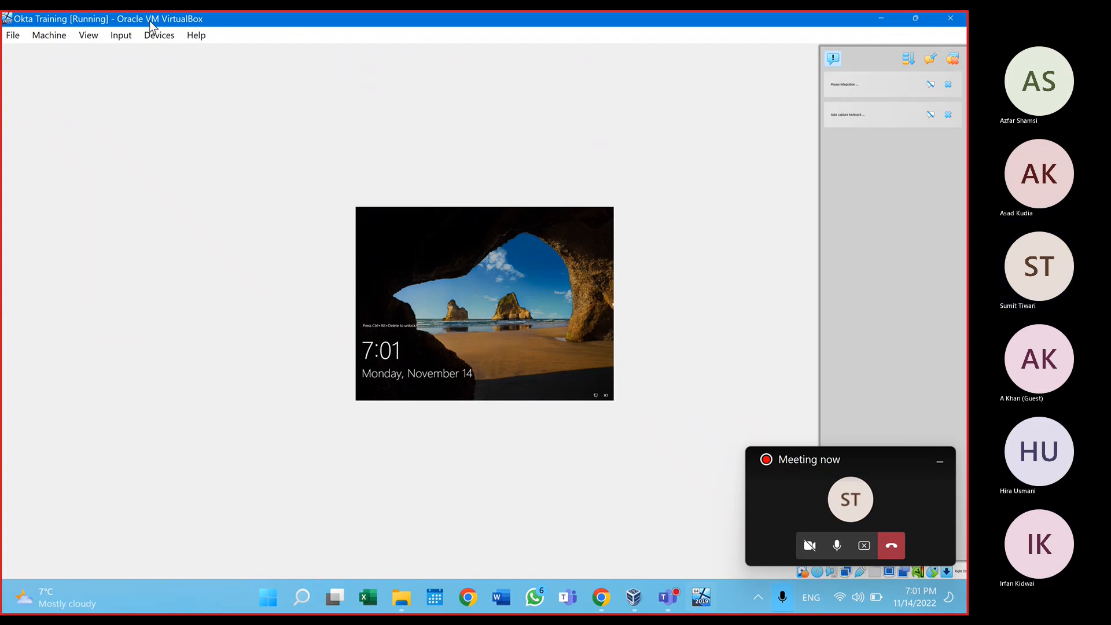
Step: Send Ctrl+Alt+Del to the VM, submit the Administrator password, and dismiss the rejection
click(130, 37)
mouse_move(137, 50)
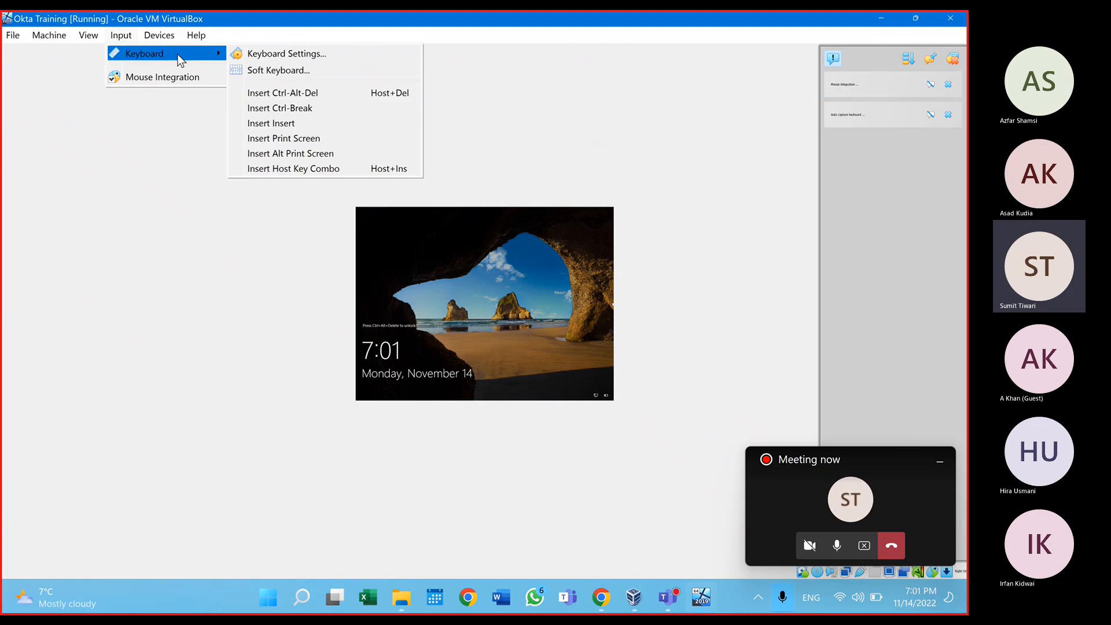
click(282, 93)
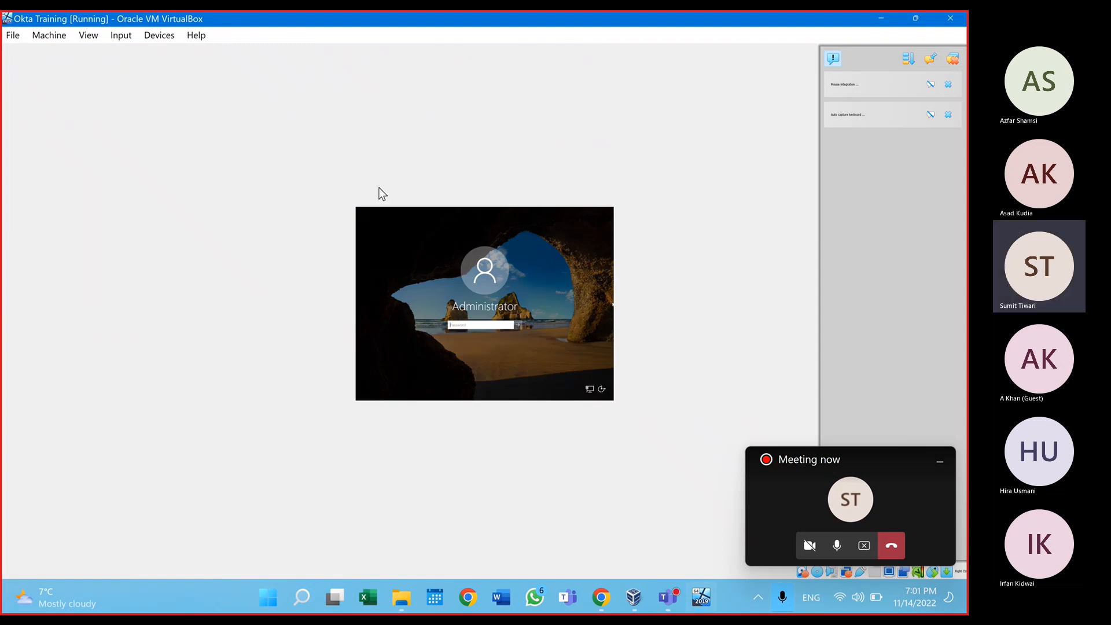
text(••••)
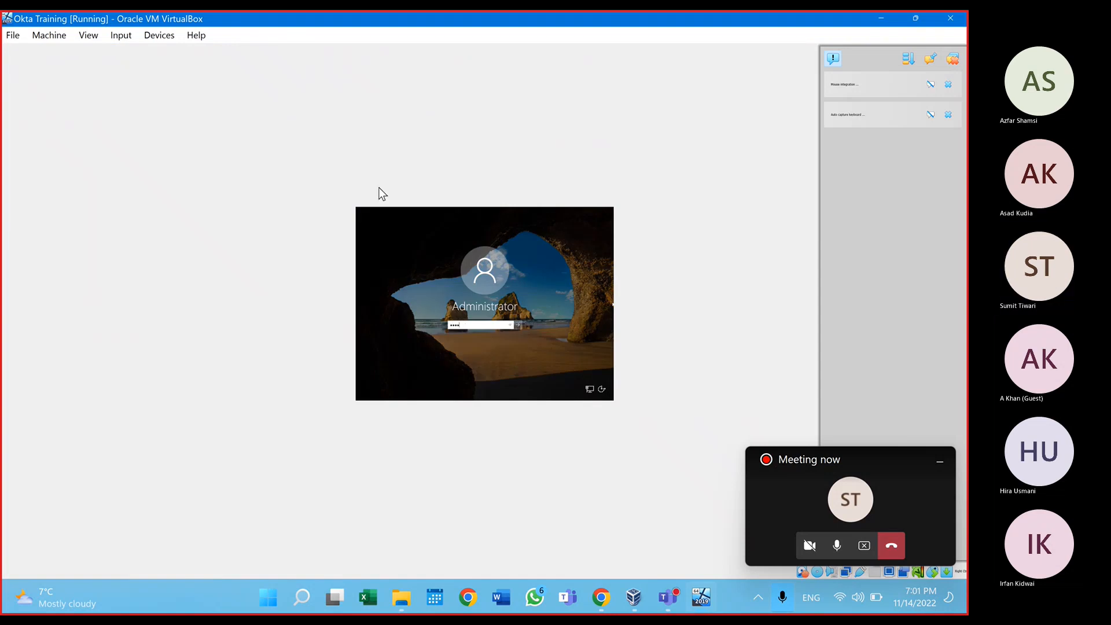
text(••••)
key(Return)
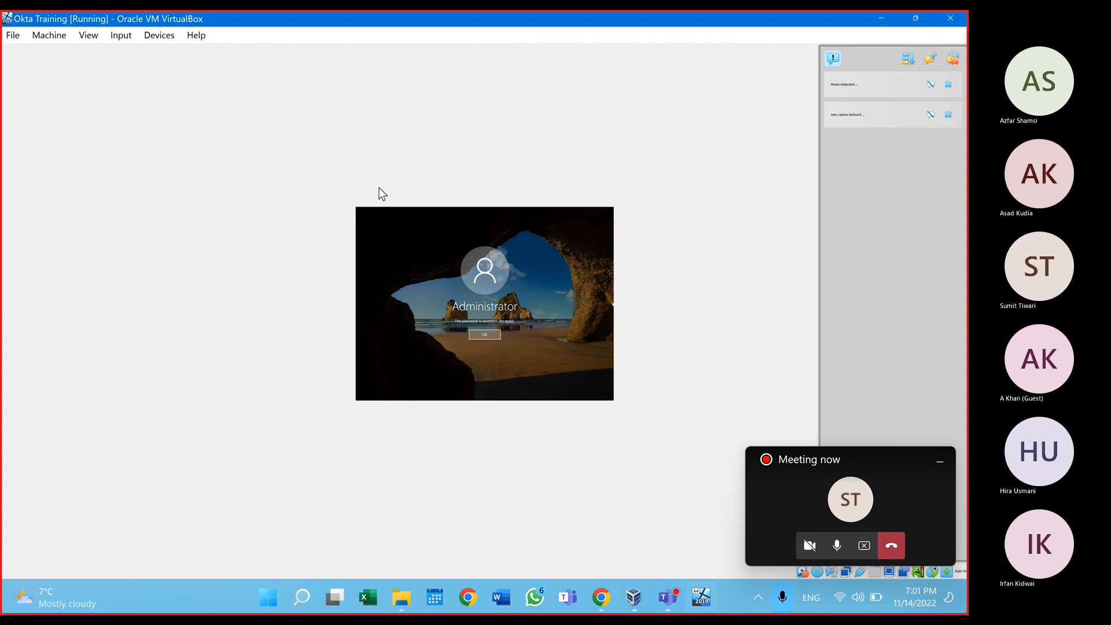
key(Return)
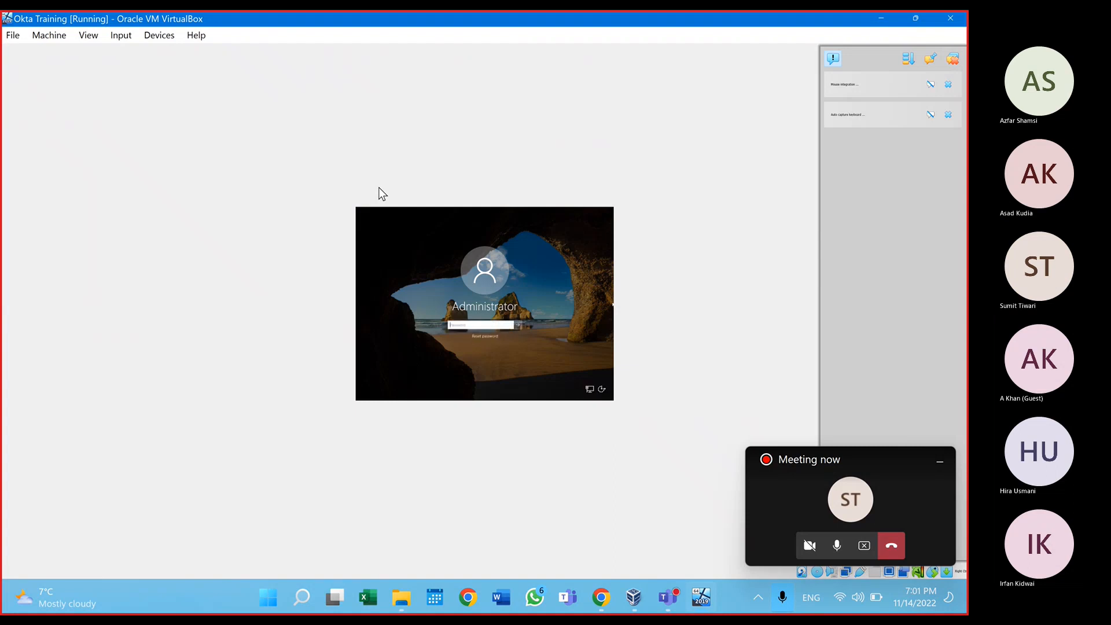
Step: Retry the password, try Reset password, dismiss the No Drive error, and retype the password
text(••••••••)
key(Return)
text(••••)
key(Return)
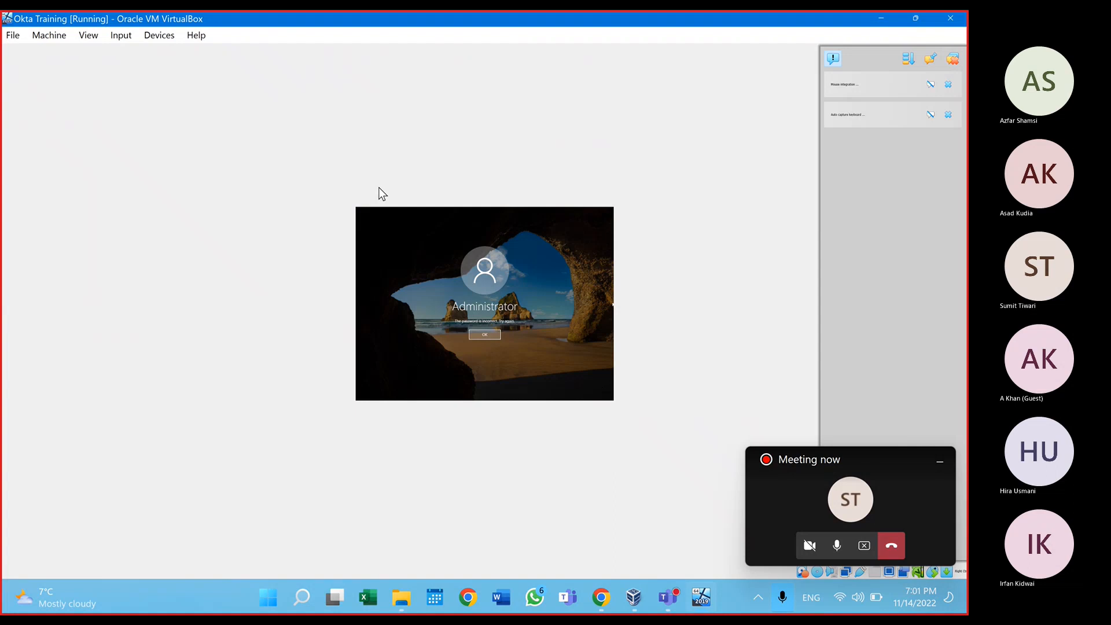
key(Return)
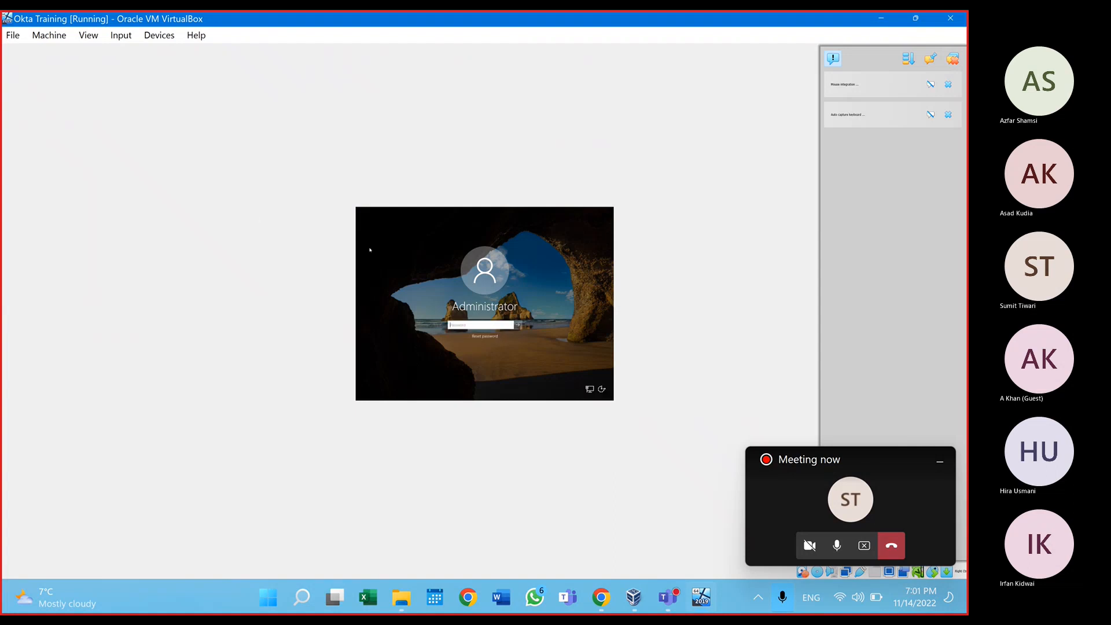
click(497, 339)
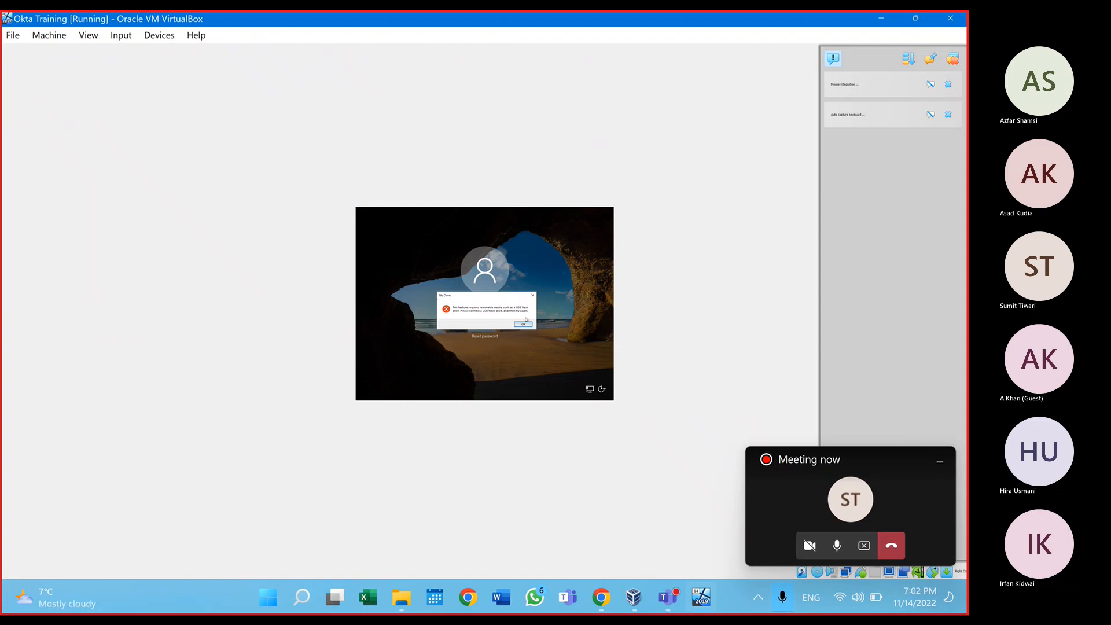
click(523, 325)
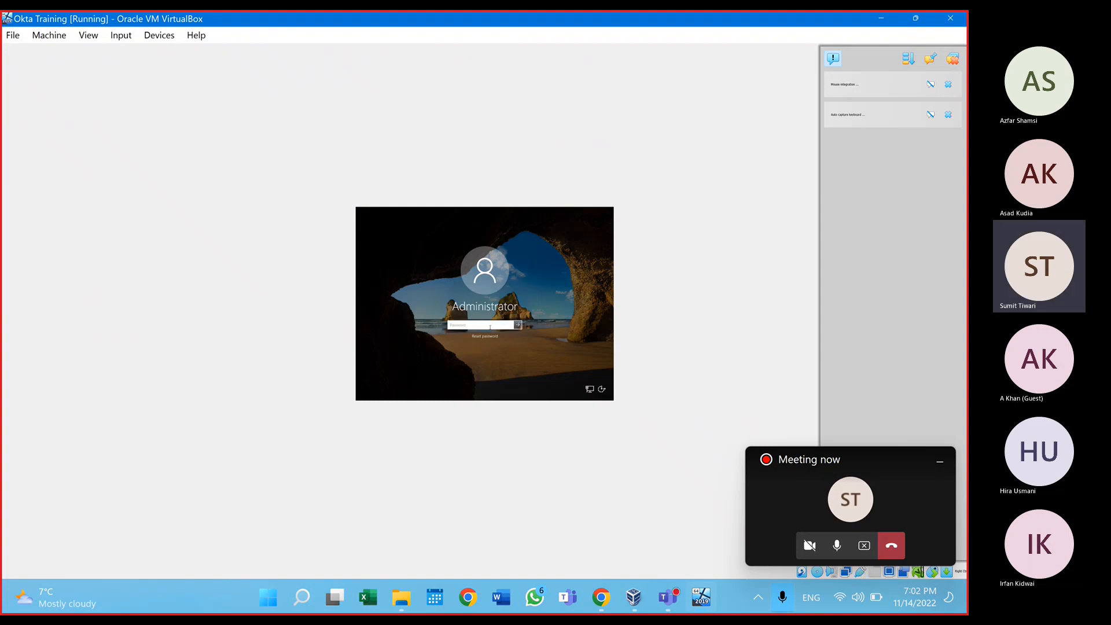
text(P•••••••)
Step: Sign in, decline network discovery, cancel Shutdown Event Tracker, close Admin Center, and launch Add Roles and Features
key(Return)
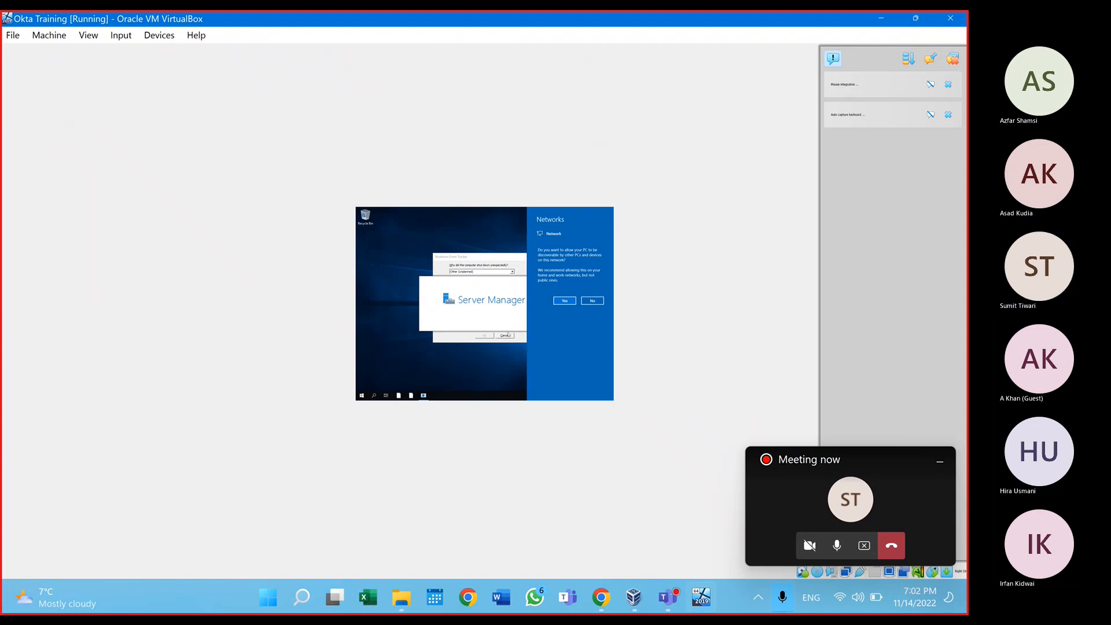
click(591, 301)
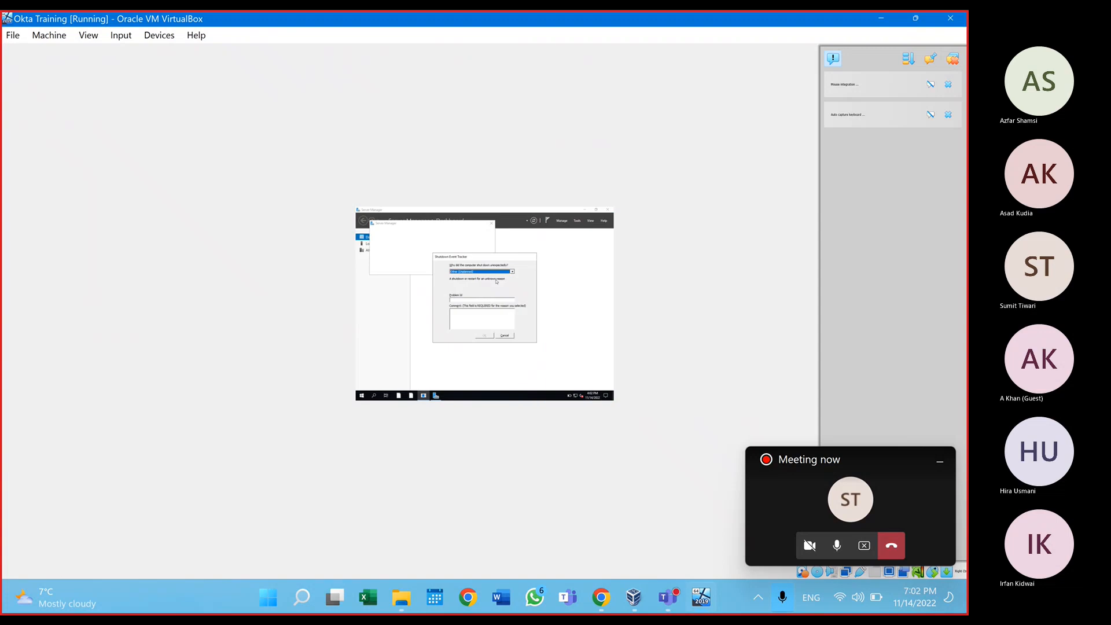
click(507, 336)
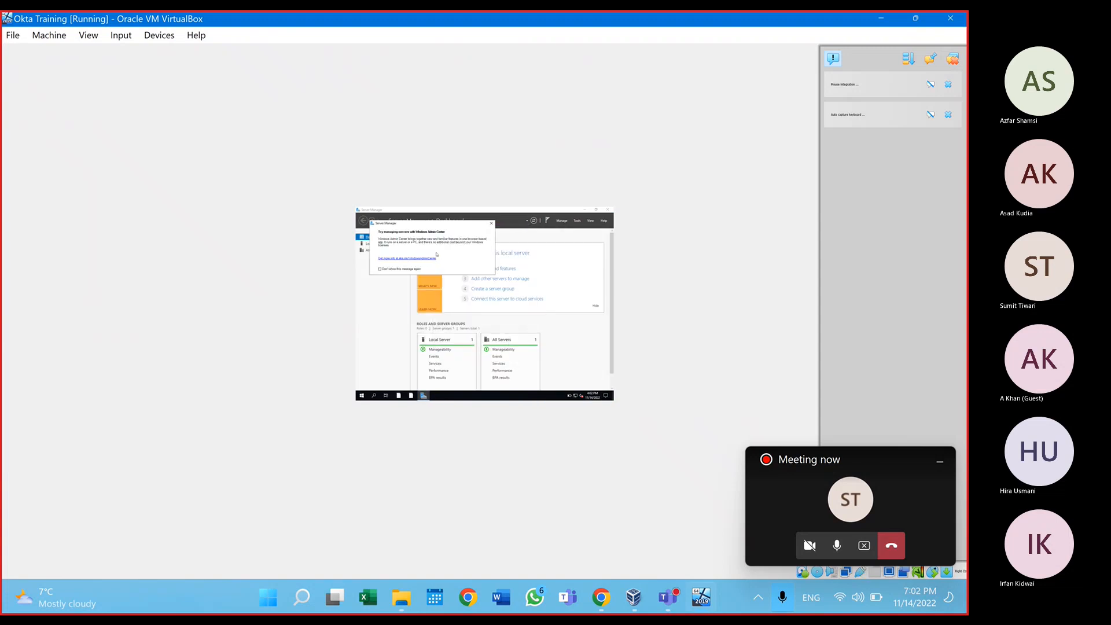
click(491, 223)
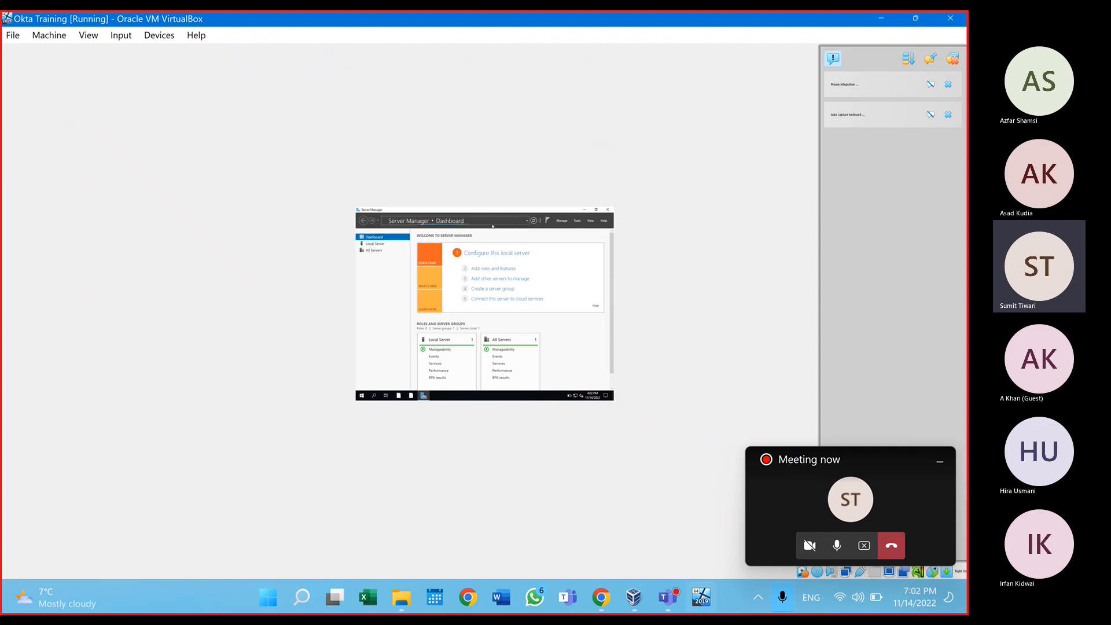
click(496, 268)
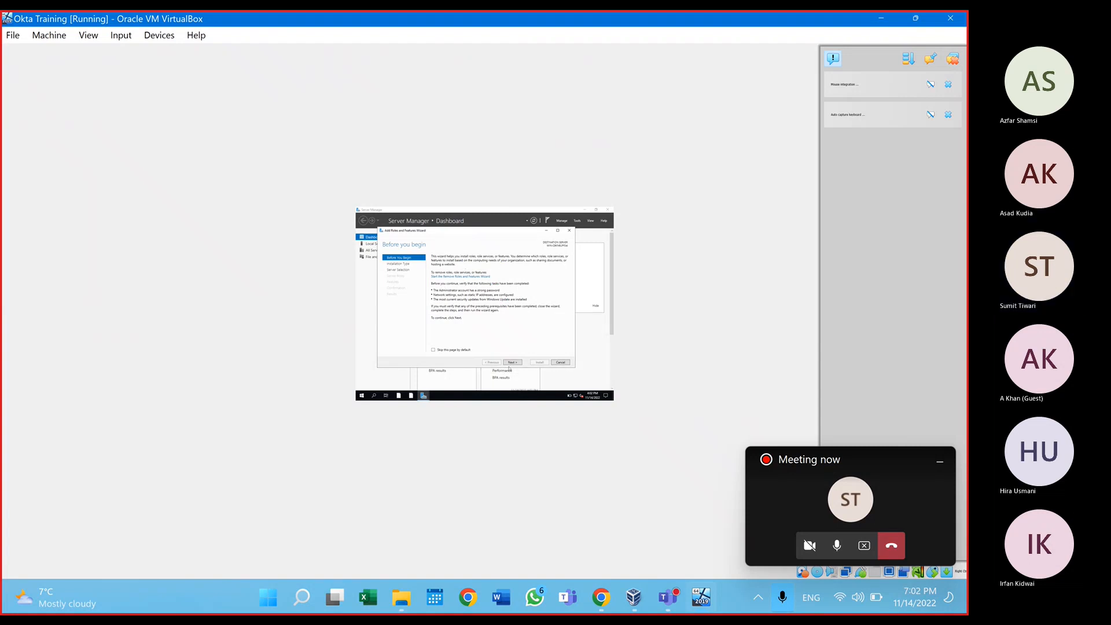
Step: Pass the Before you begin, installation type and server selection pages with defaults
click(512, 362)
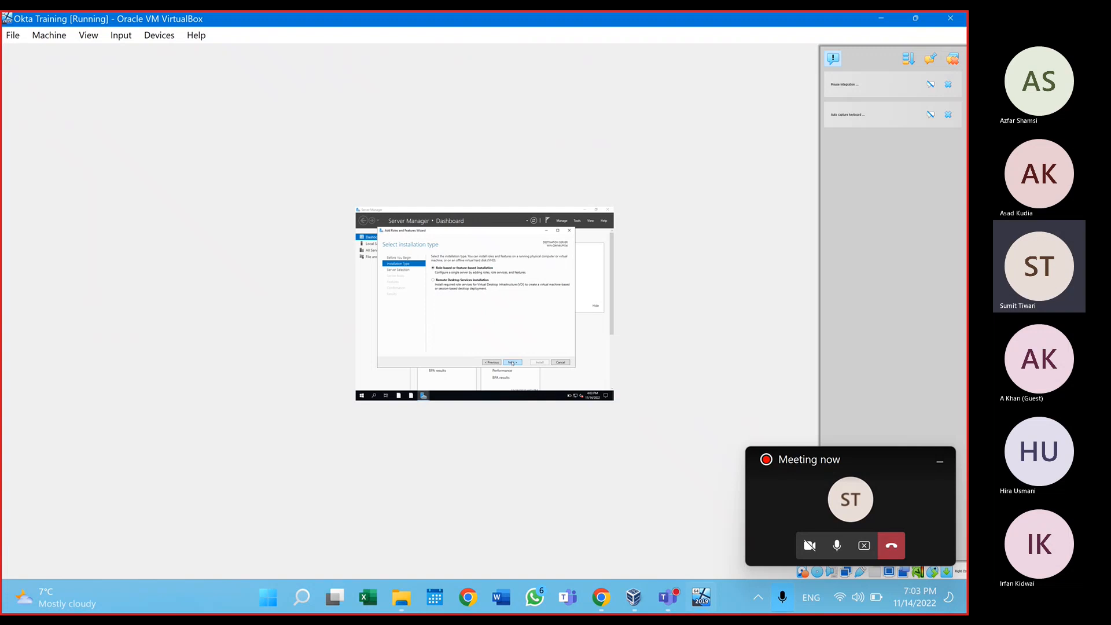
click(512, 363)
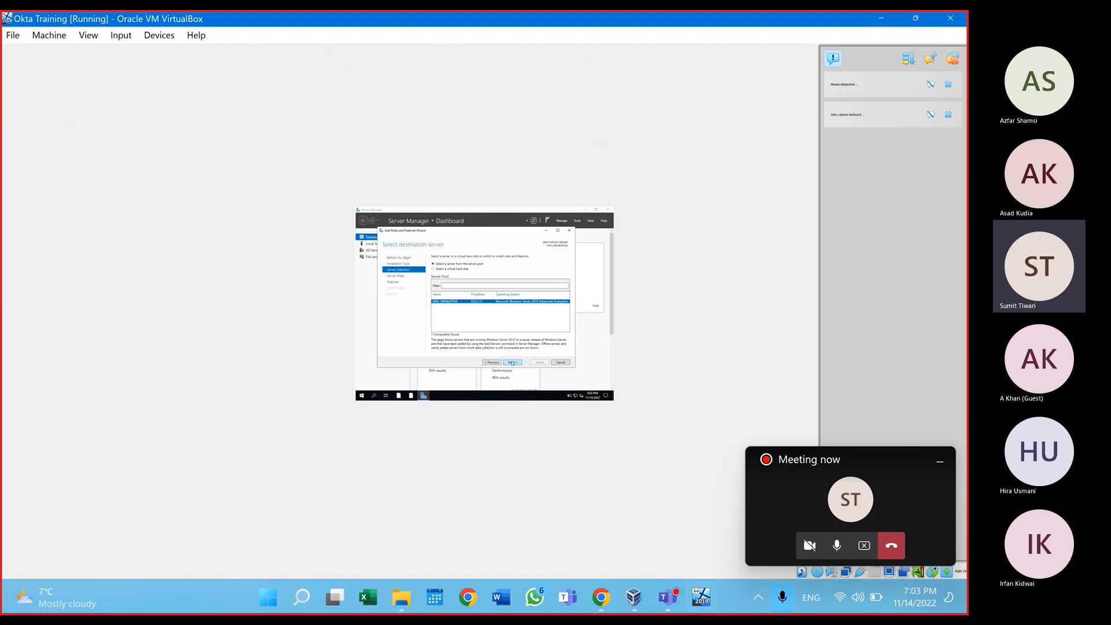
click(512, 363)
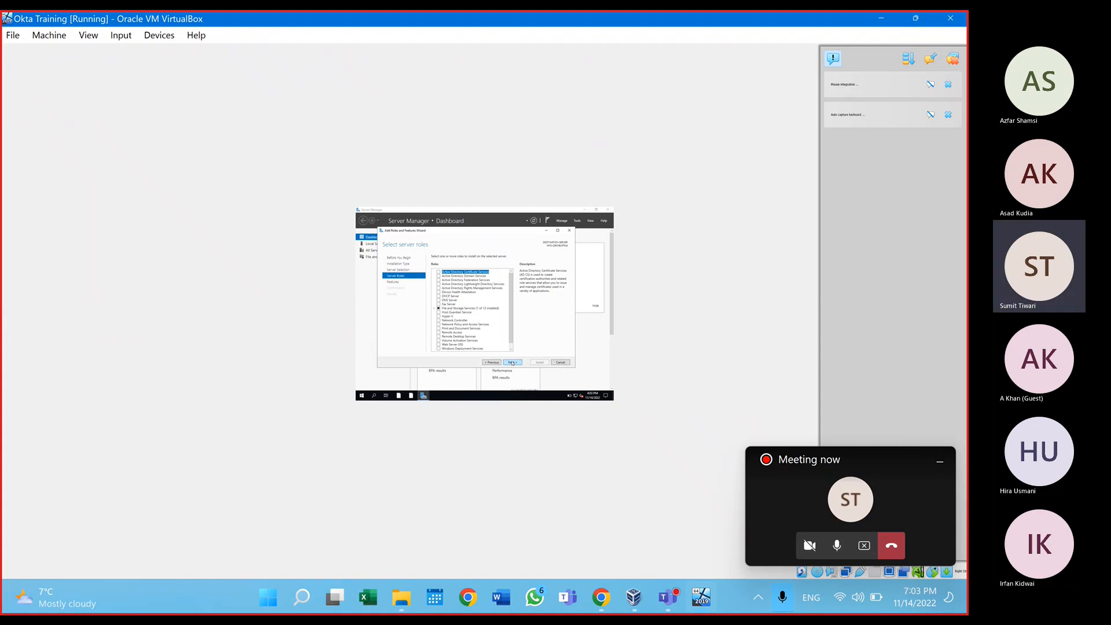
Step: Tick Active Directory Domain Services with its management features, untick AD FS, and continue past Features and AD DS pages
click(440, 280)
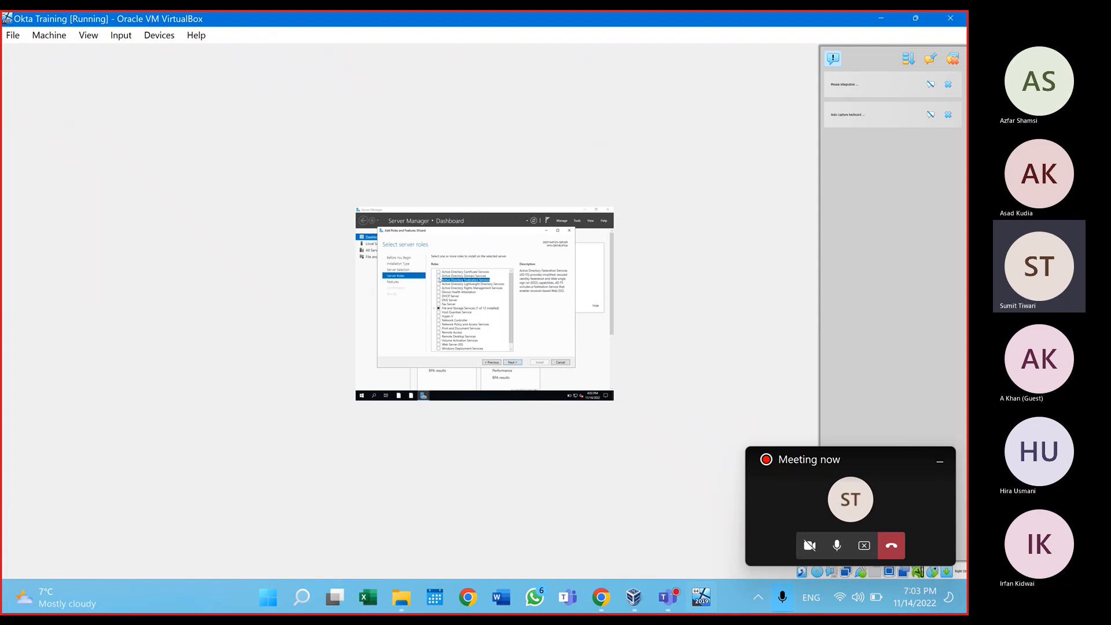
click(438, 276)
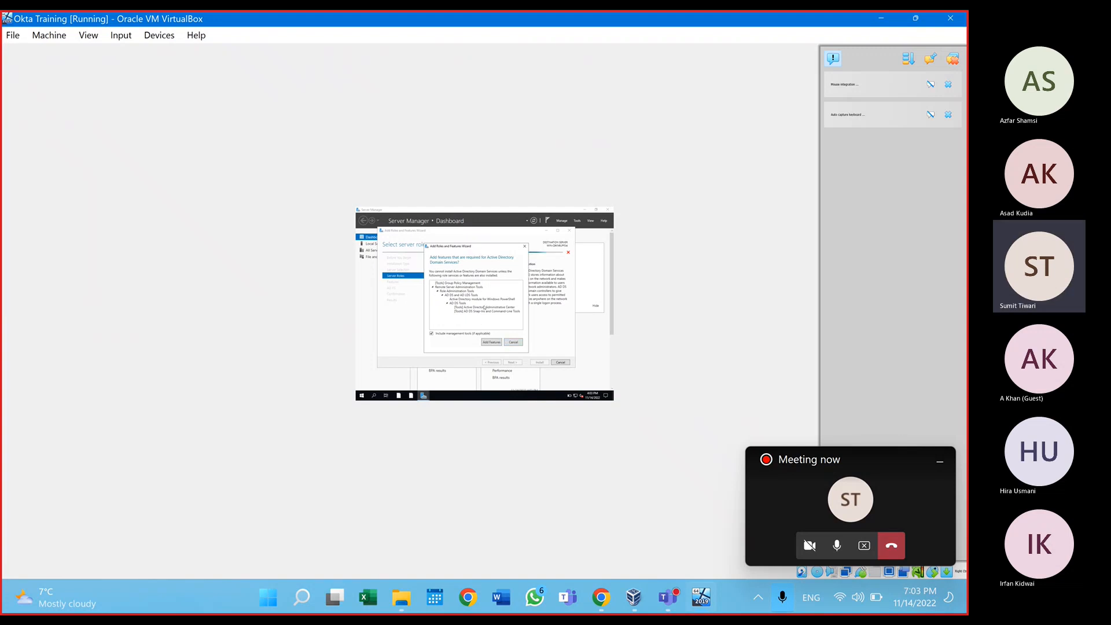
click(487, 342)
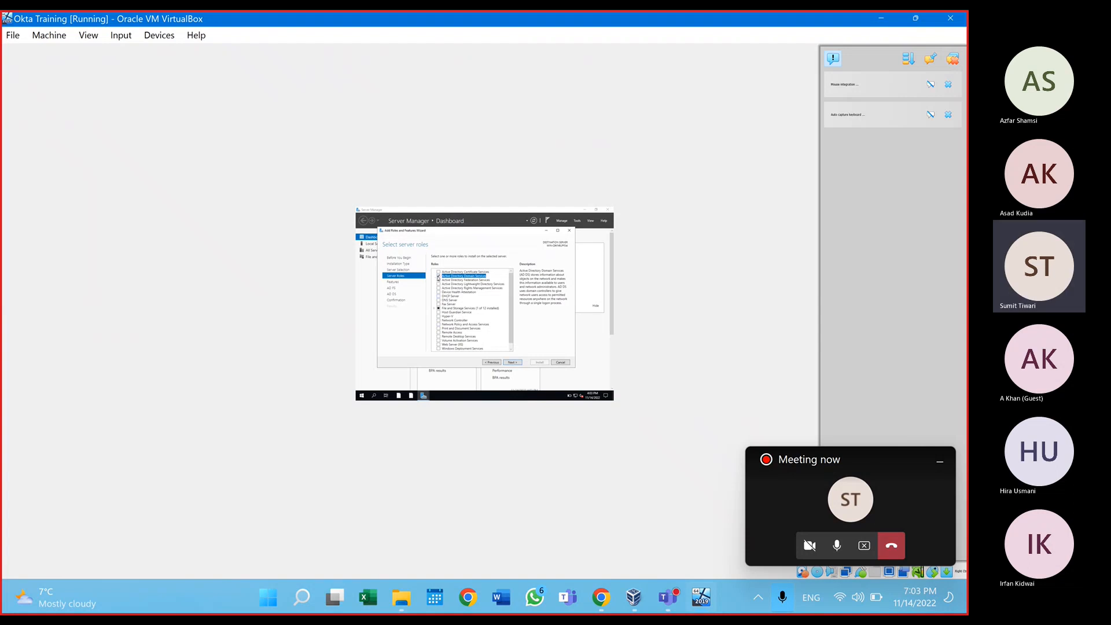
click(439, 280)
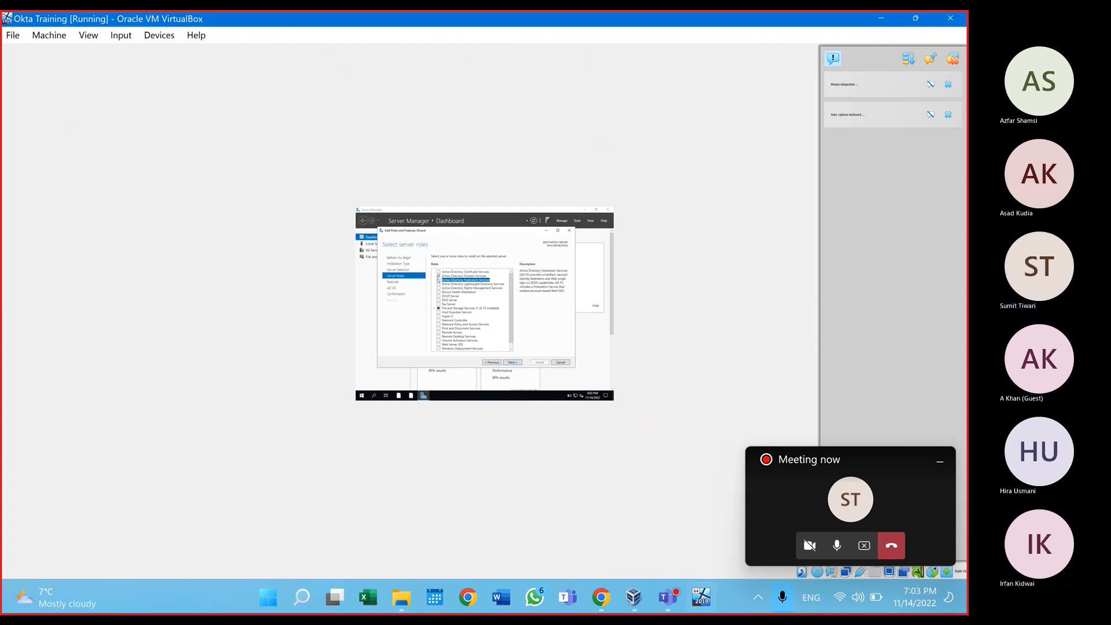
click(512, 363)
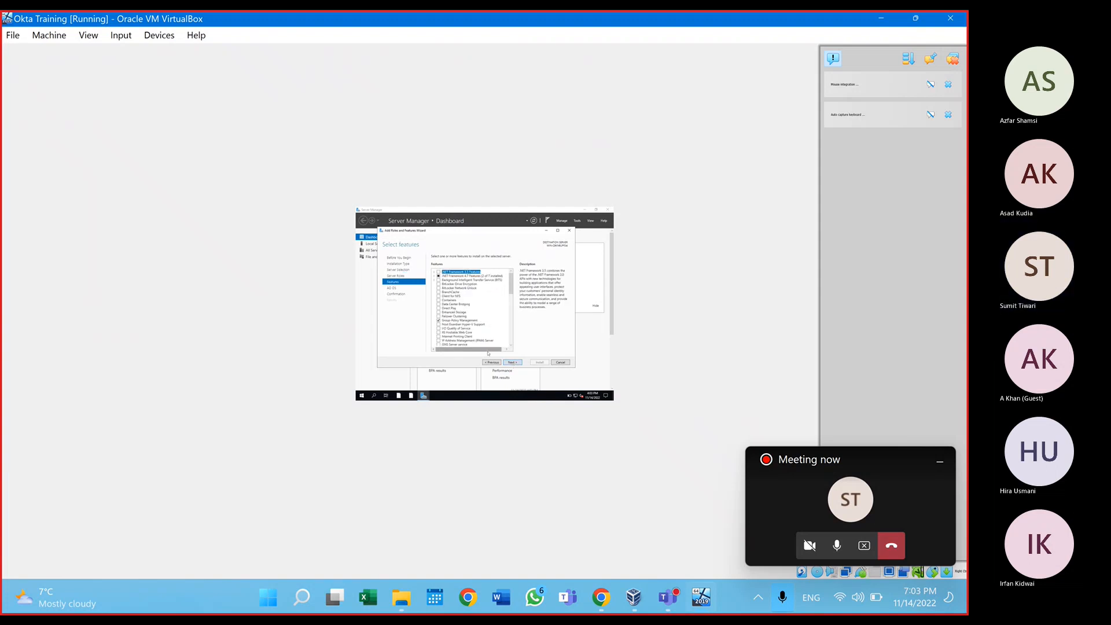
click(512, 362)
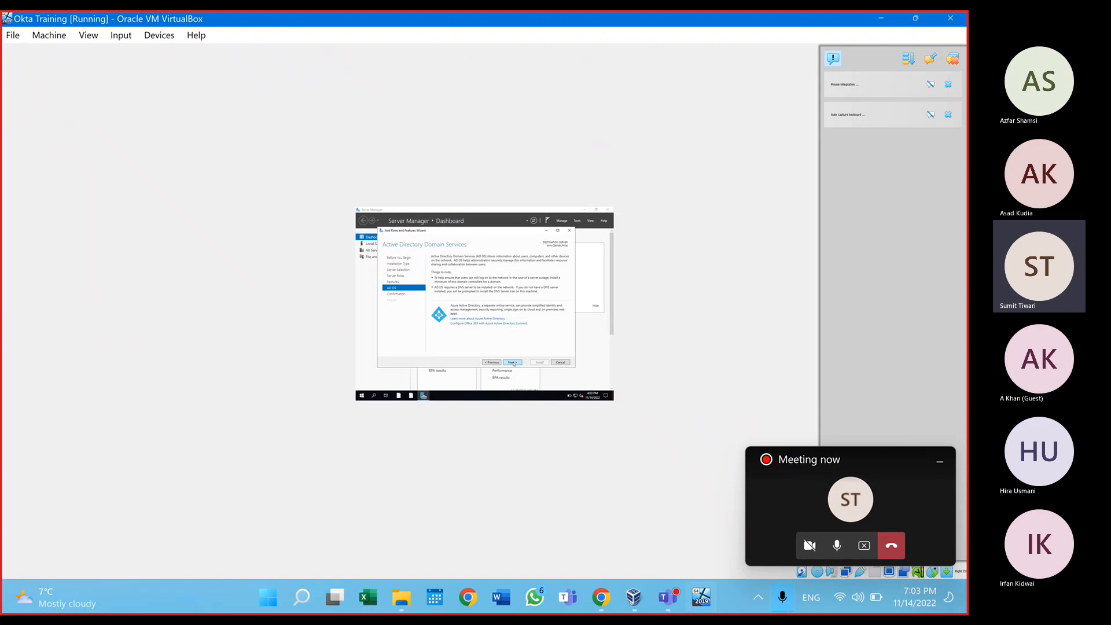
click(513, 363)
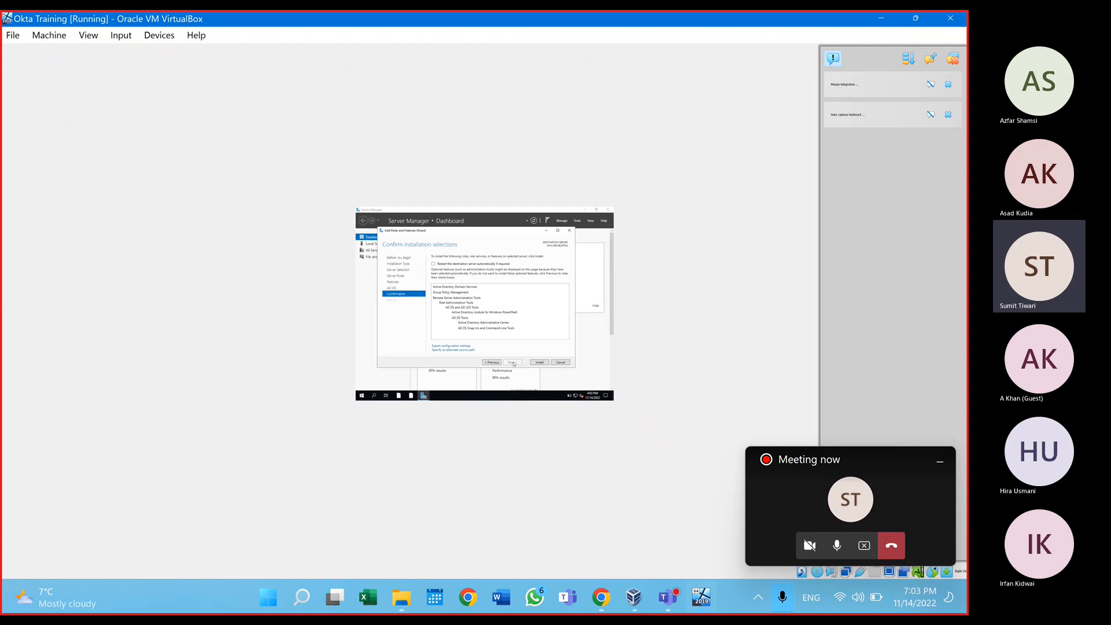
Step: Install the Active Directory Domain Services role and wait until installation reports success
click(542, 362)
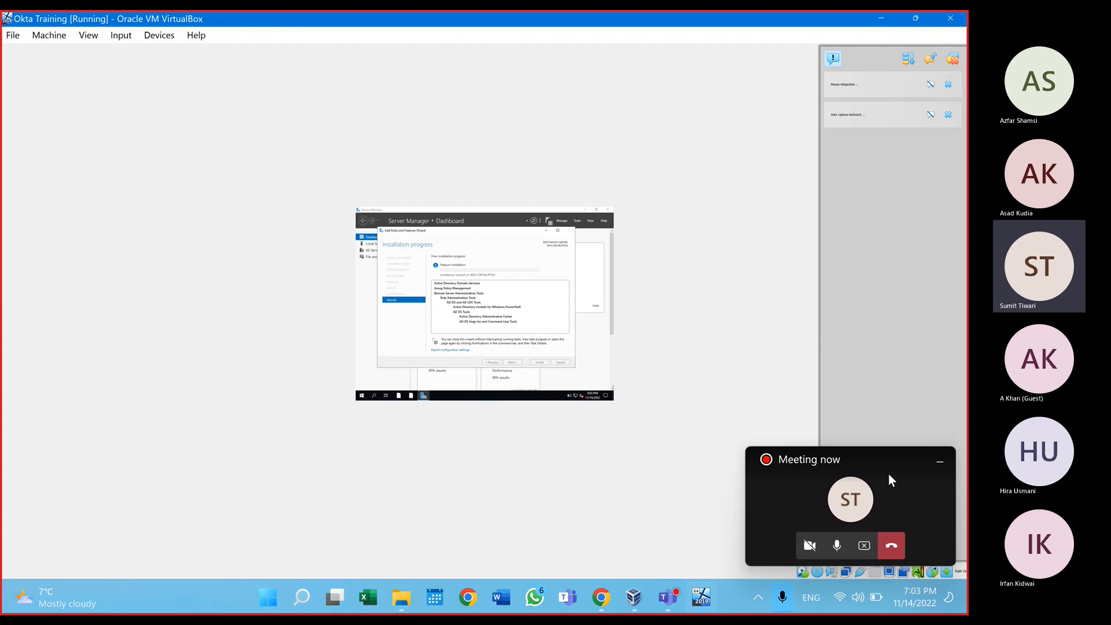
click(865, 546)
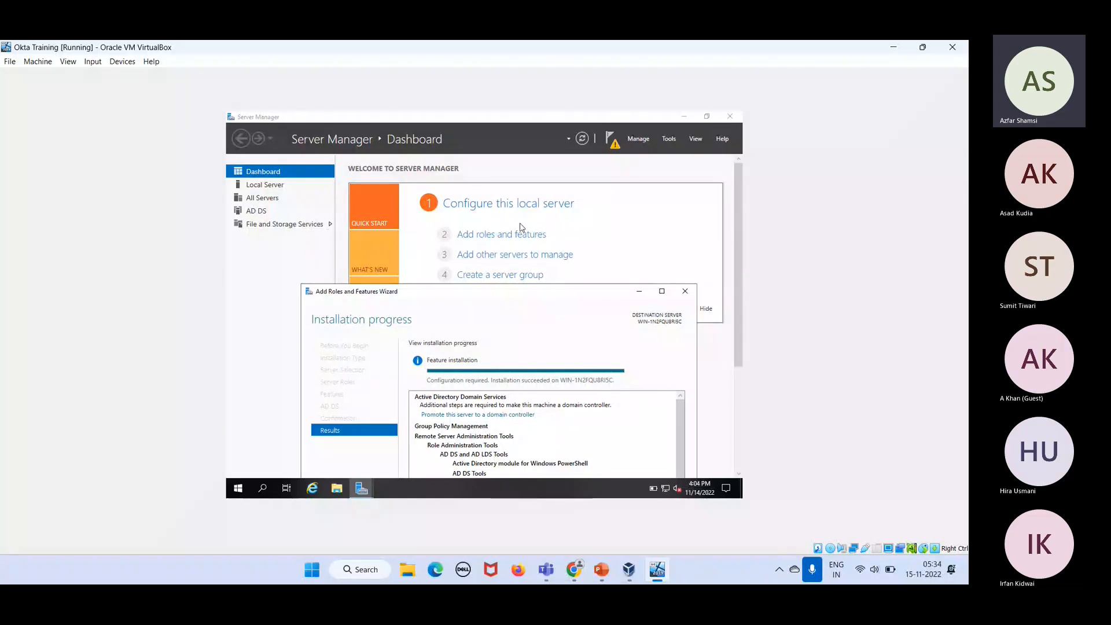
drag(516, 293, 499, 179)
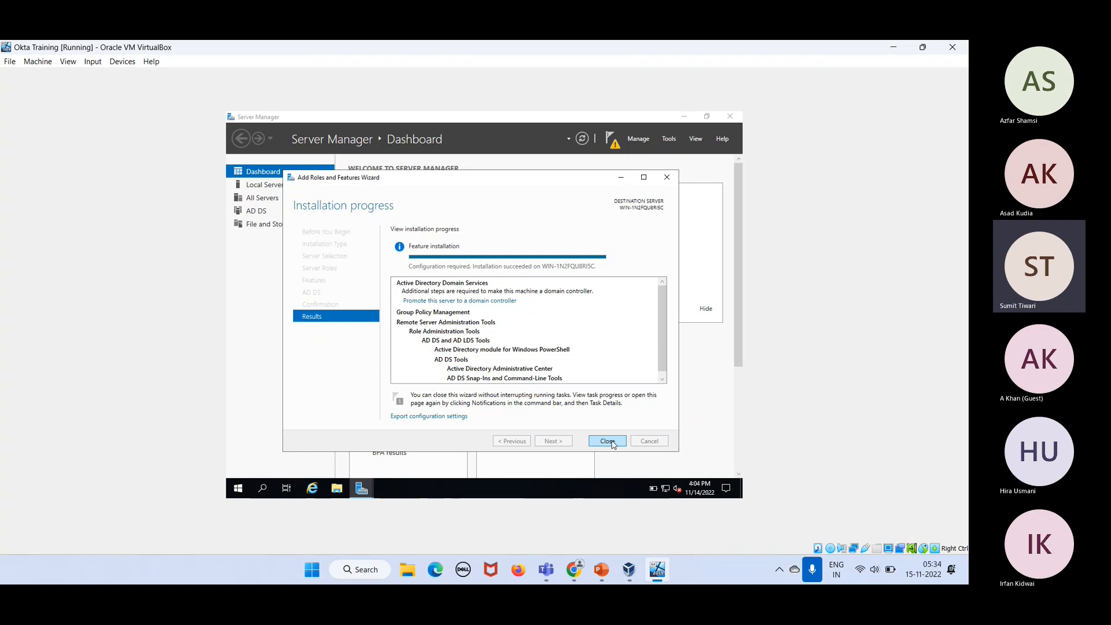
Step: Close the completed roles wizard and show Server Manager's notification offering domain controller promotion
click(607, 441)
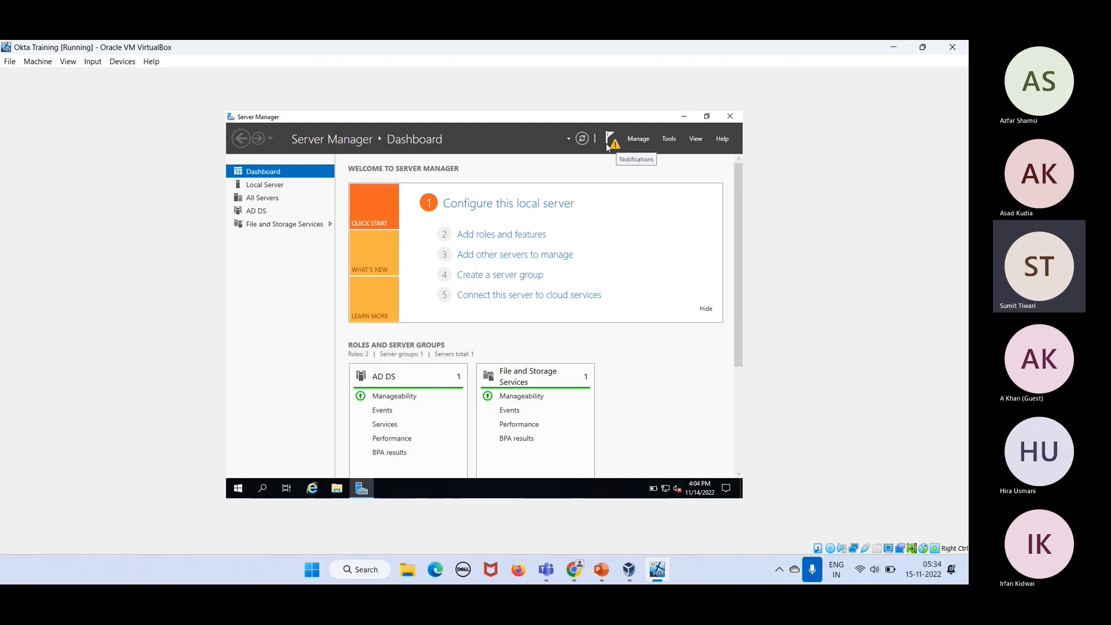
click(235, 488)
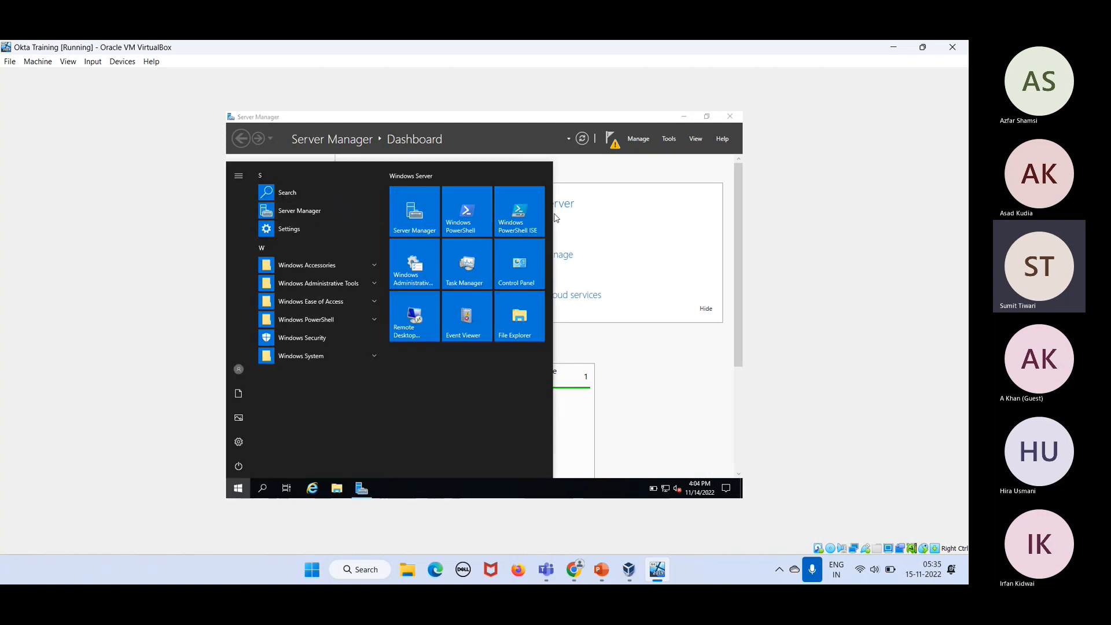
click(616, 144)
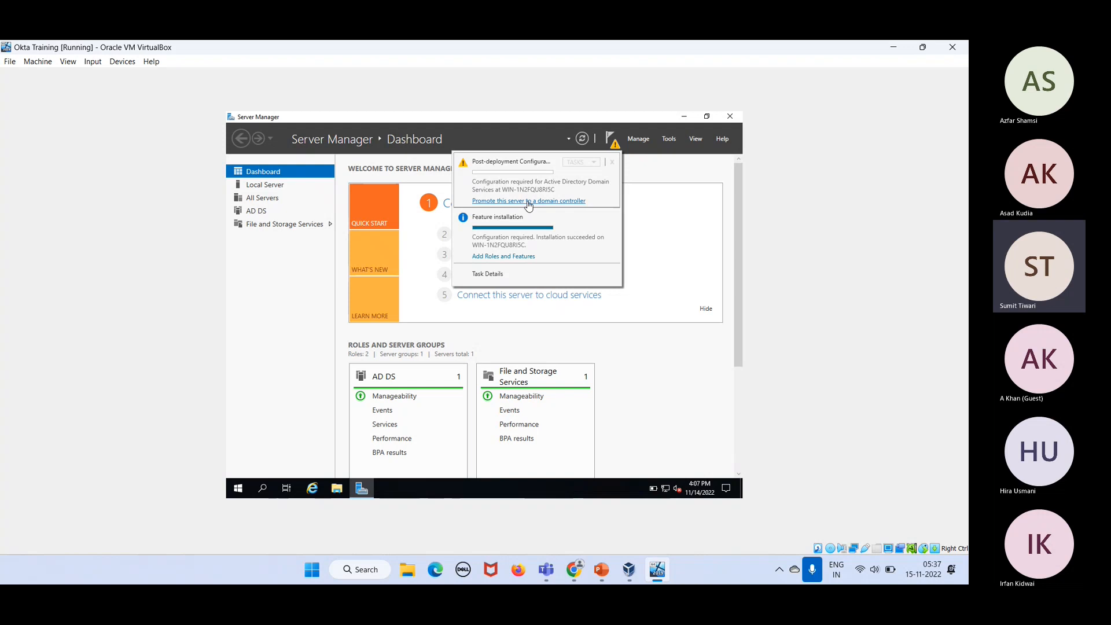
Step: Launch the AD DS Configuration Wizard from the promotion link and select 'Add a new forest'
click(528, 201)
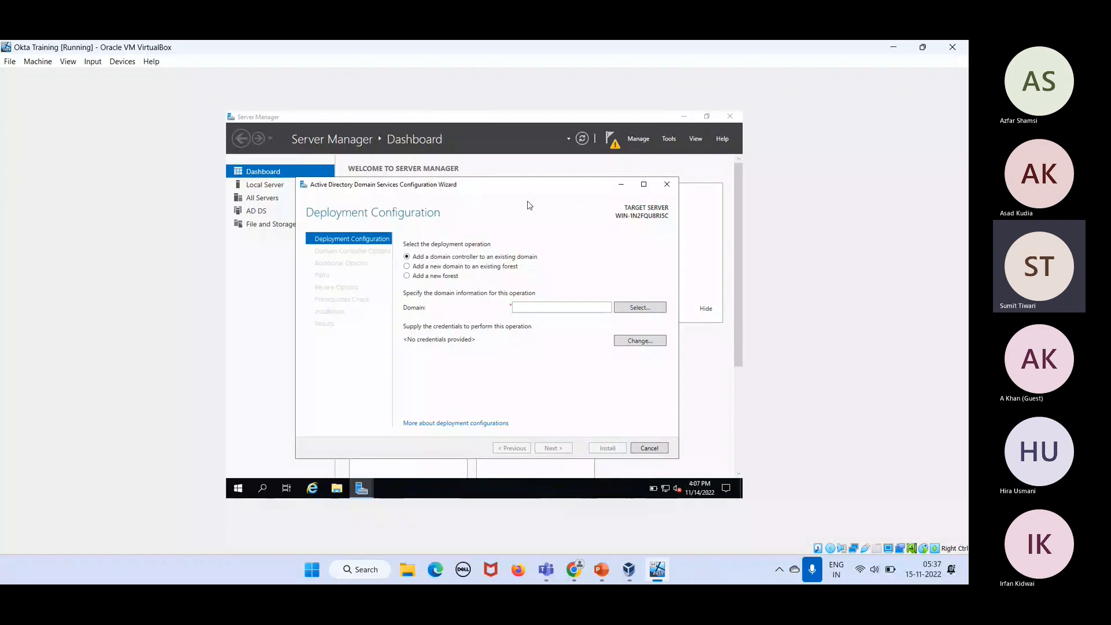
click(430, 277)
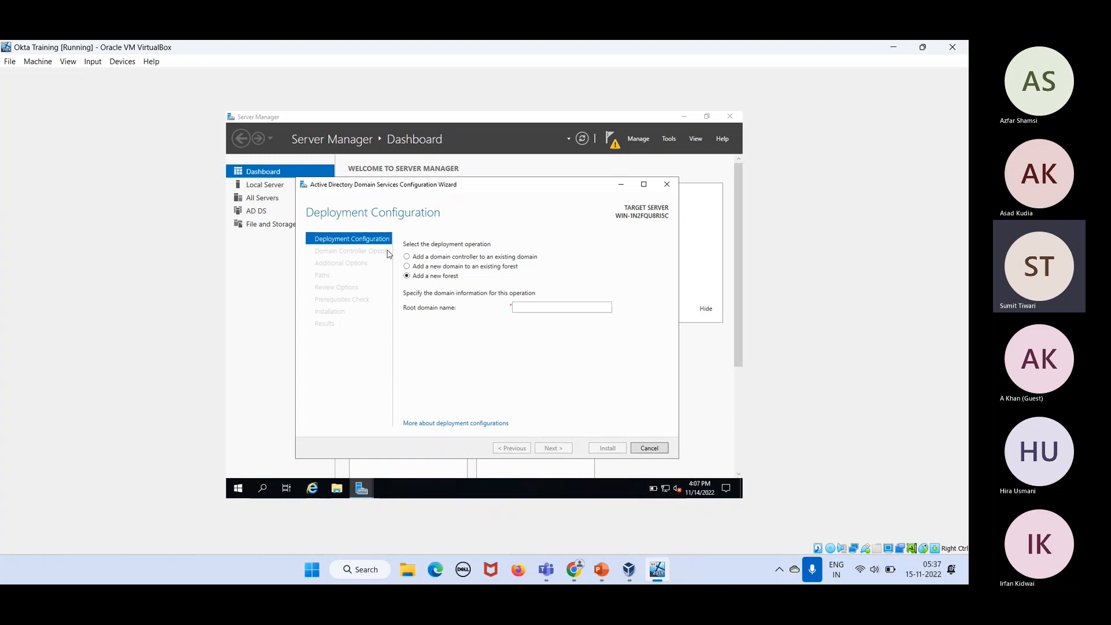
Step: Enter oktatraining.com as the root domain name and continue to Domain Controller Options
click(538, 306)
text(okt)
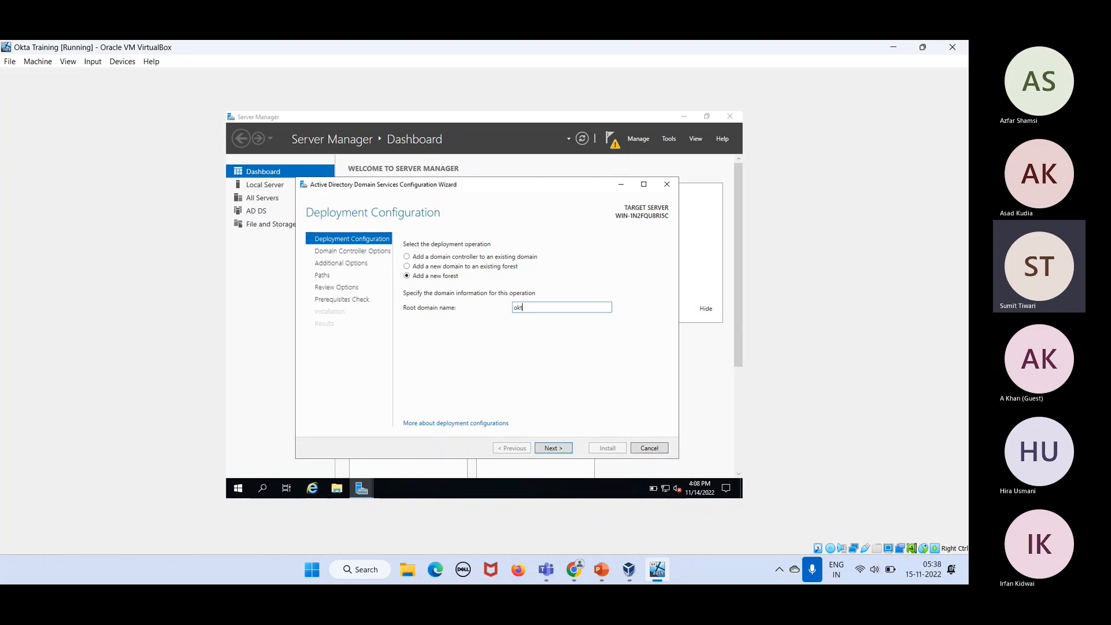
text(atra)
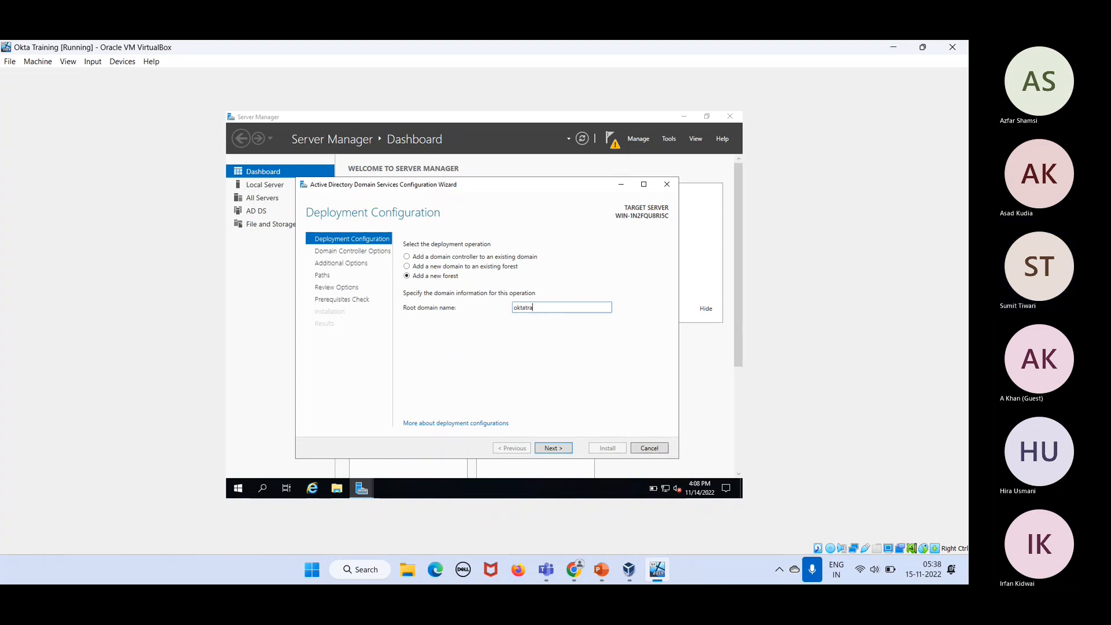
text(ining.com)
click(560, 451)
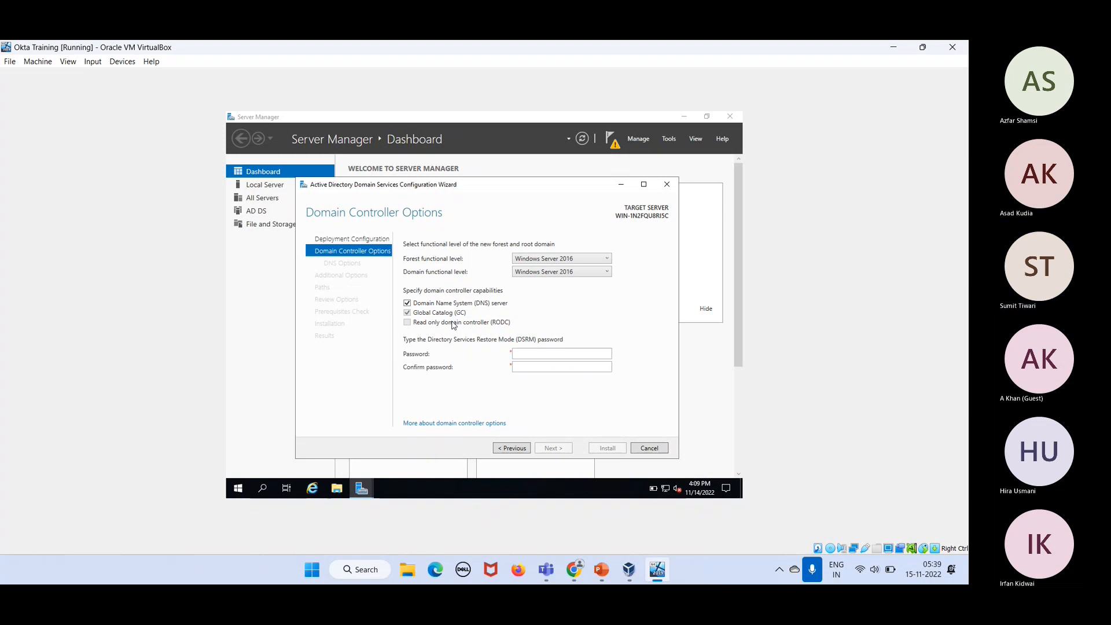
Step: Enter and confirm the Directory Services Restore Mode password, then continue to DNS Options
click(518, 356)
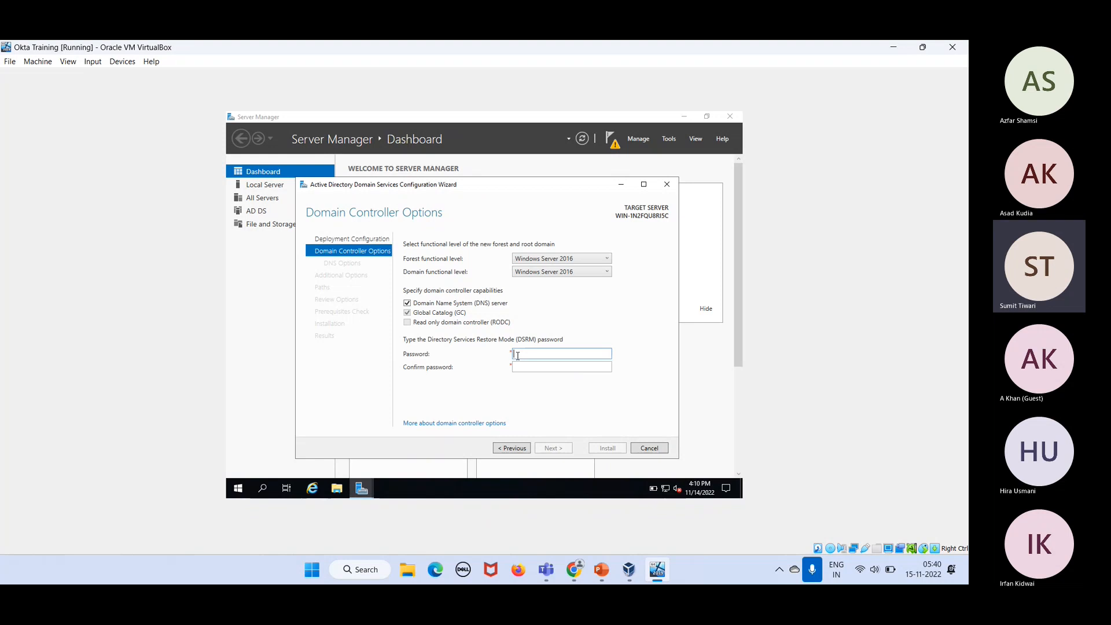
text(Pas)
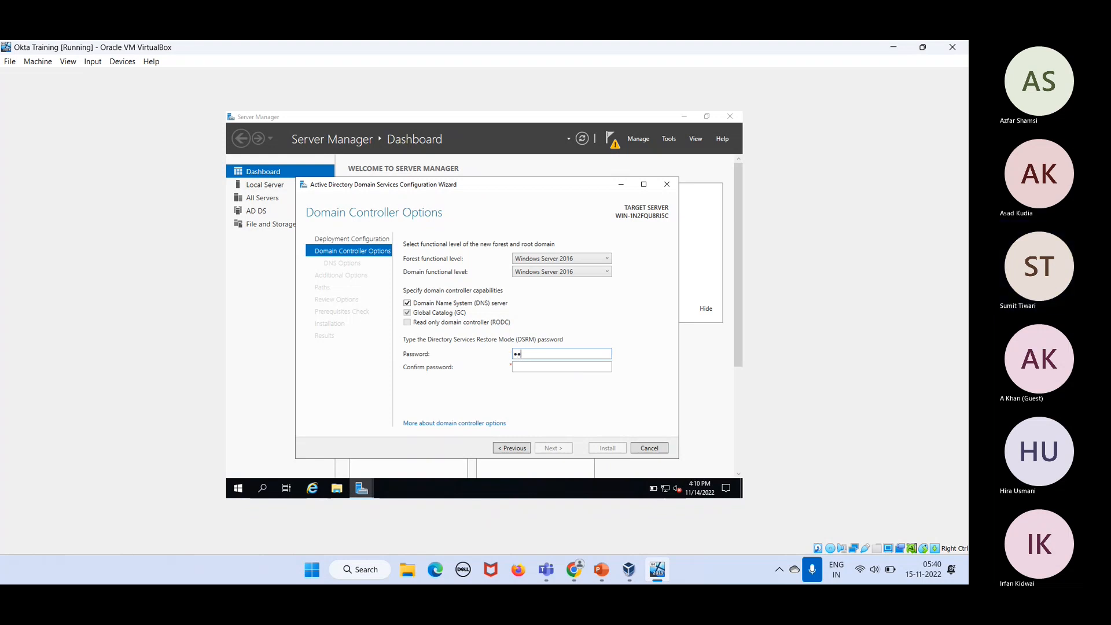
text(sword@1)
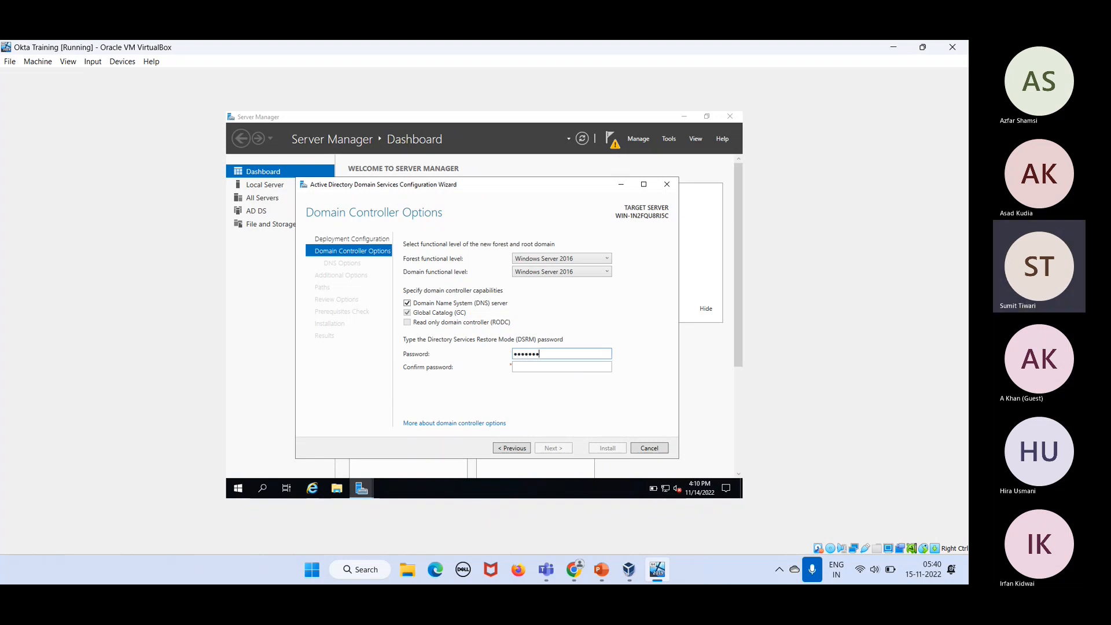
text(234)
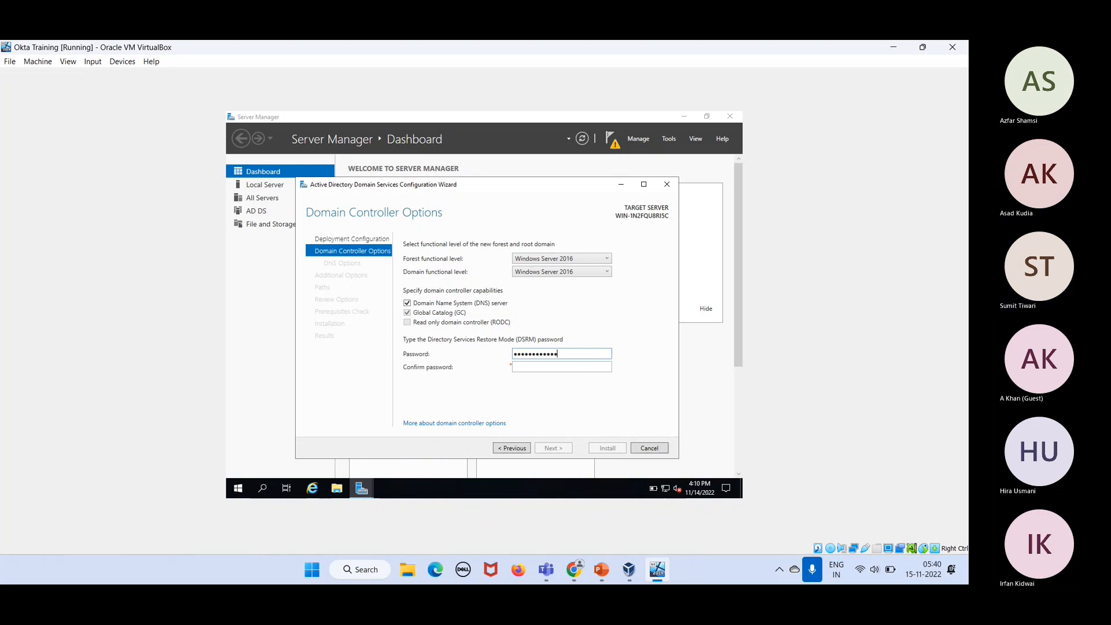
key(Tab)
text(Password@1234)
key(Return)
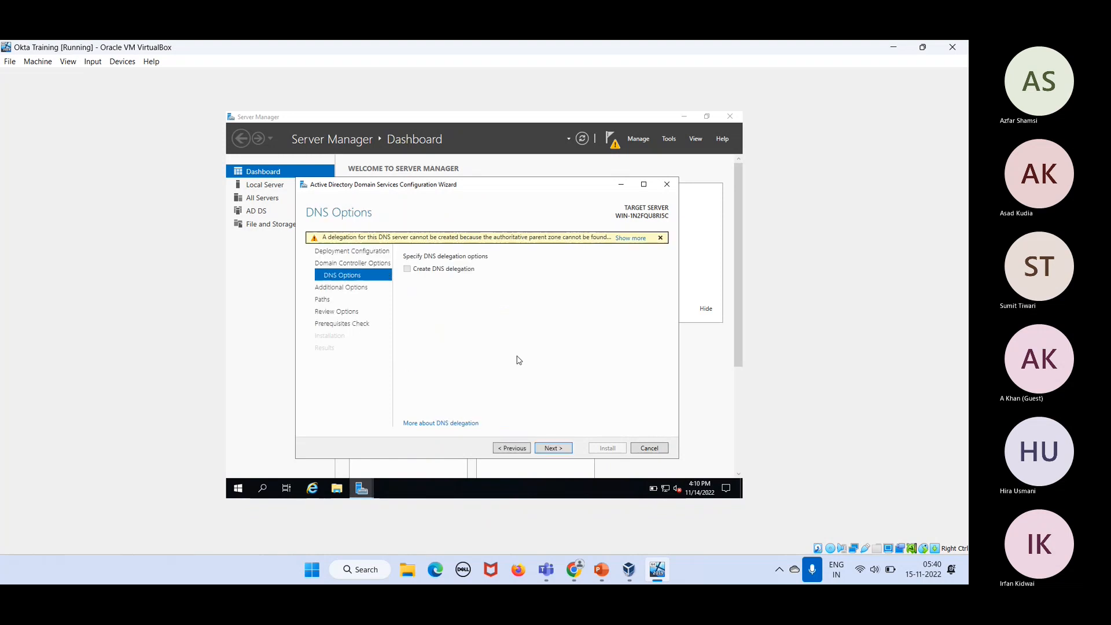
Step: Skip DNS delegation and continue to Additional Options with NetBIOS name OKTATRAINING
click(561, 451)
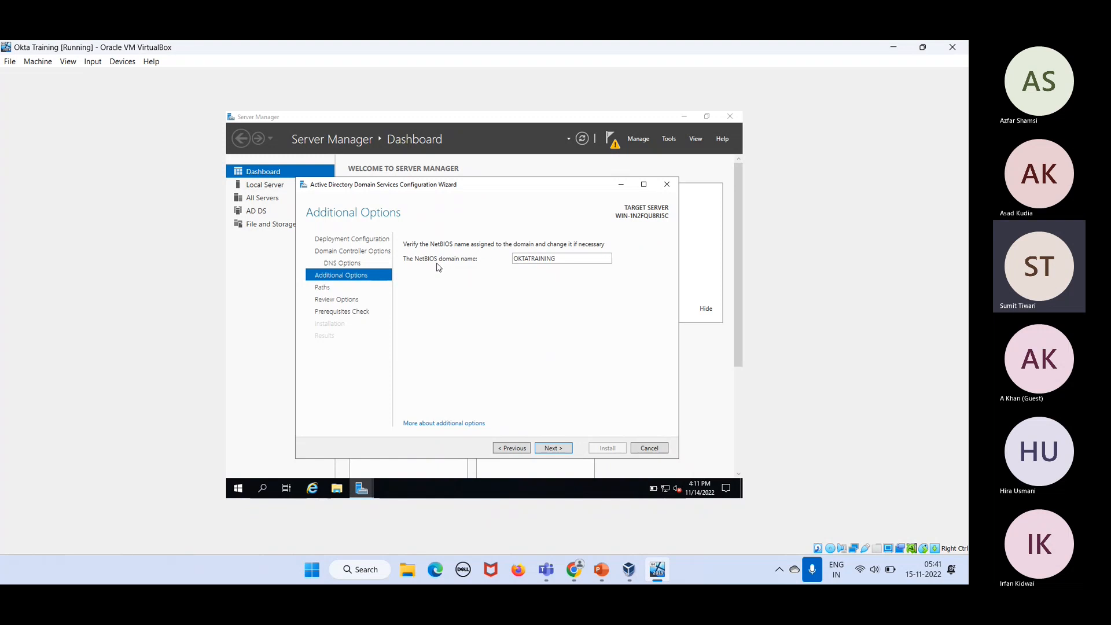
Step: Keep NetBIOS name OKTATRAINING and default database, log and SYSVOL paths, then pass prerequisite checks
click(553, 452)
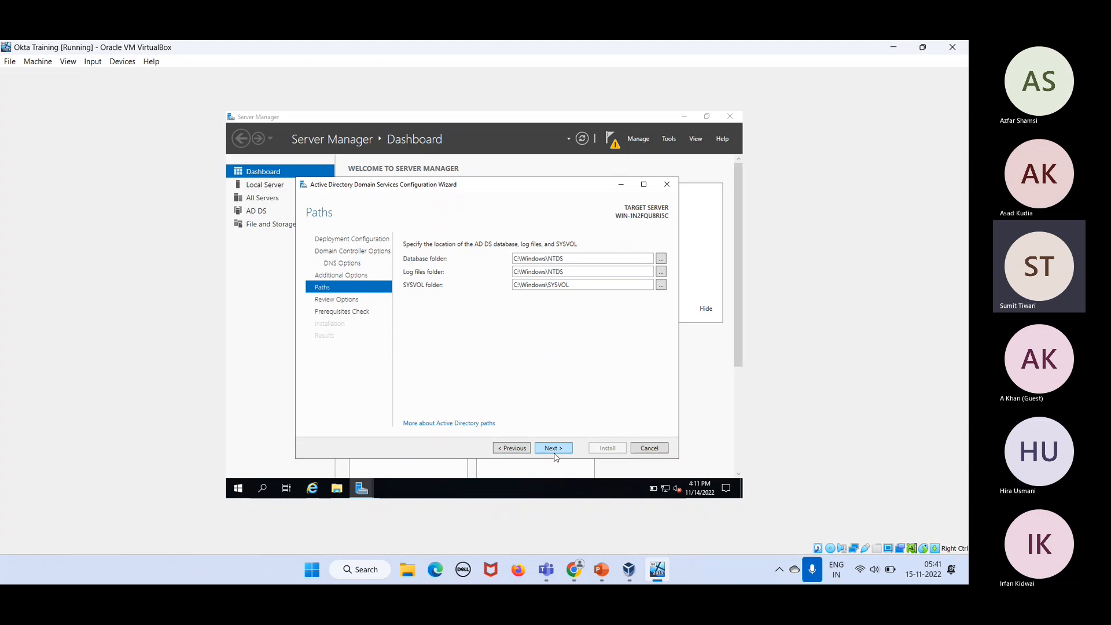
click(554, 452)
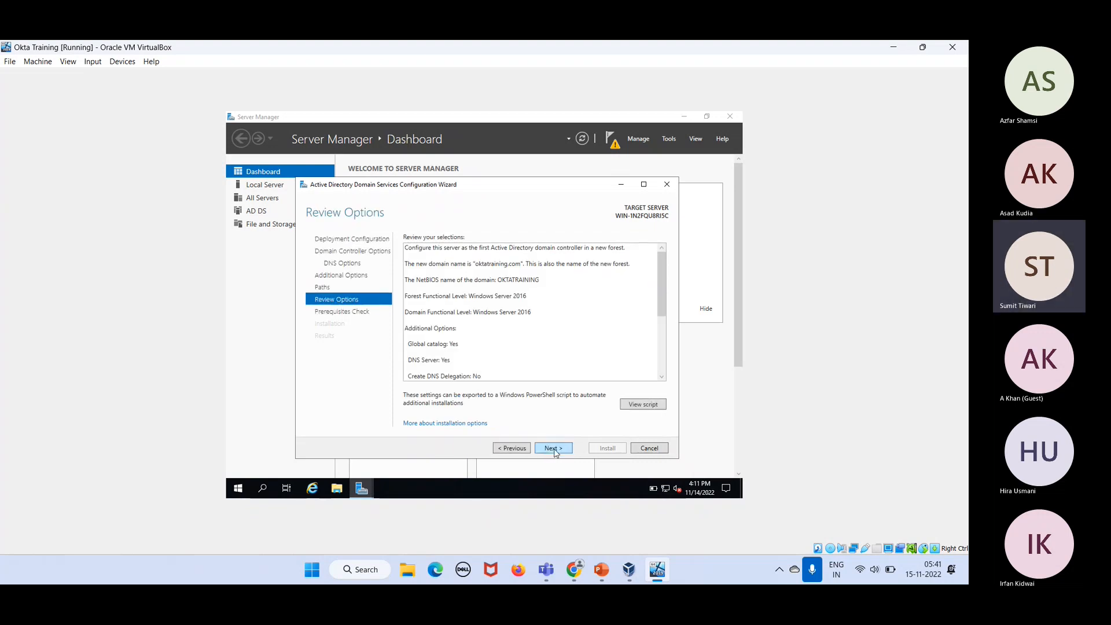
click(554, 449)
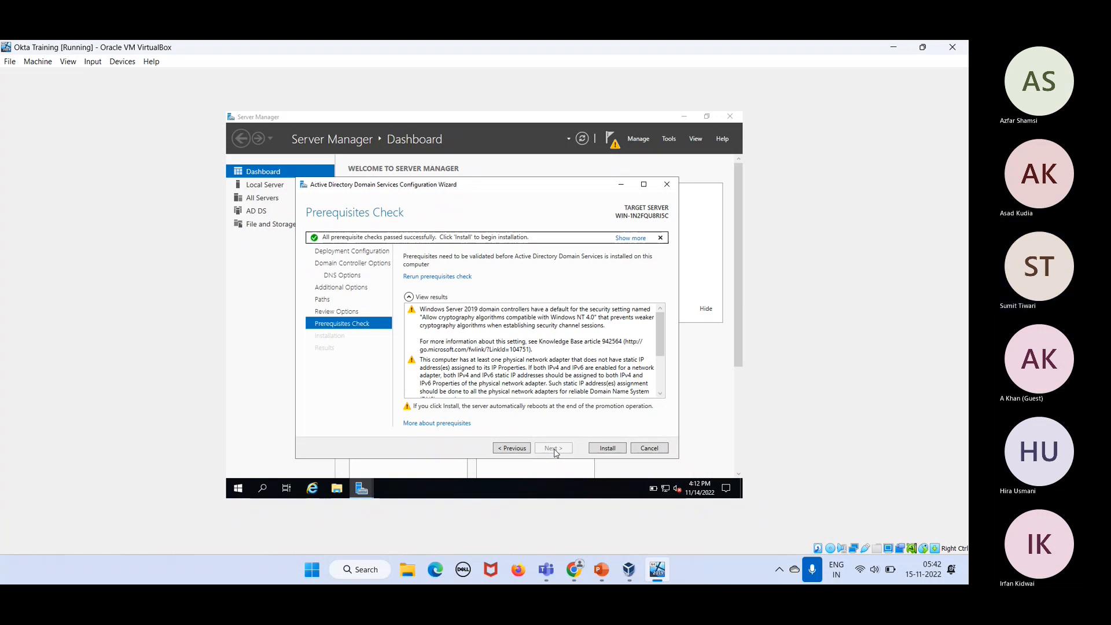
Step: Start the domain controller promotion and let it finish until the restart sign-out notice appears
click(614, 449)
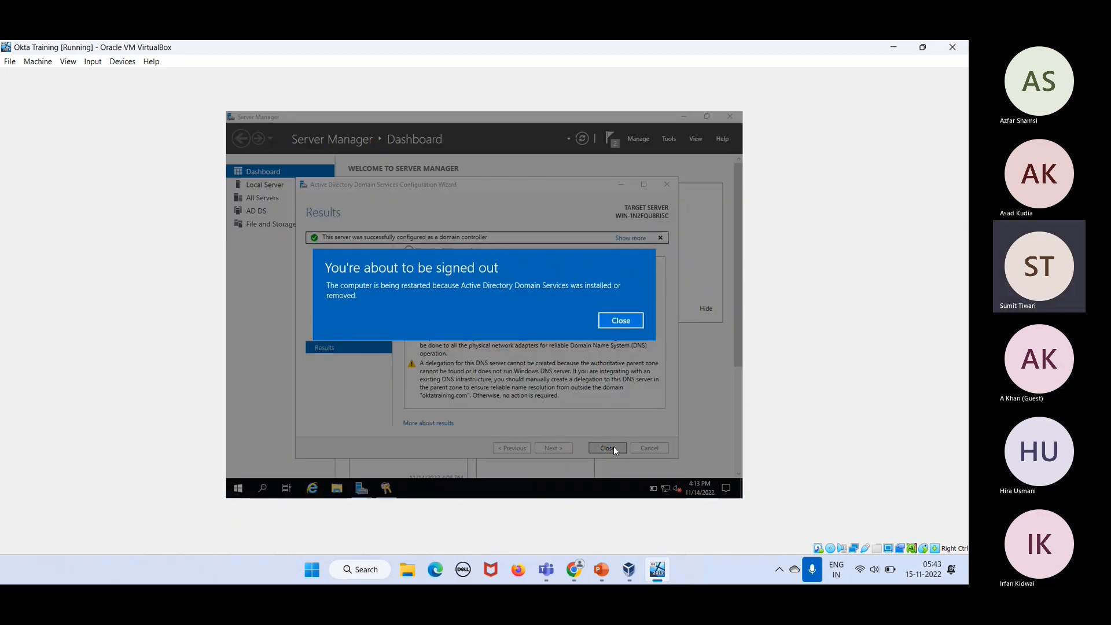
Step: Dismiss the sign-out notice and results page, then wait for the VM to reboot to the lock screen
click(629, 326)
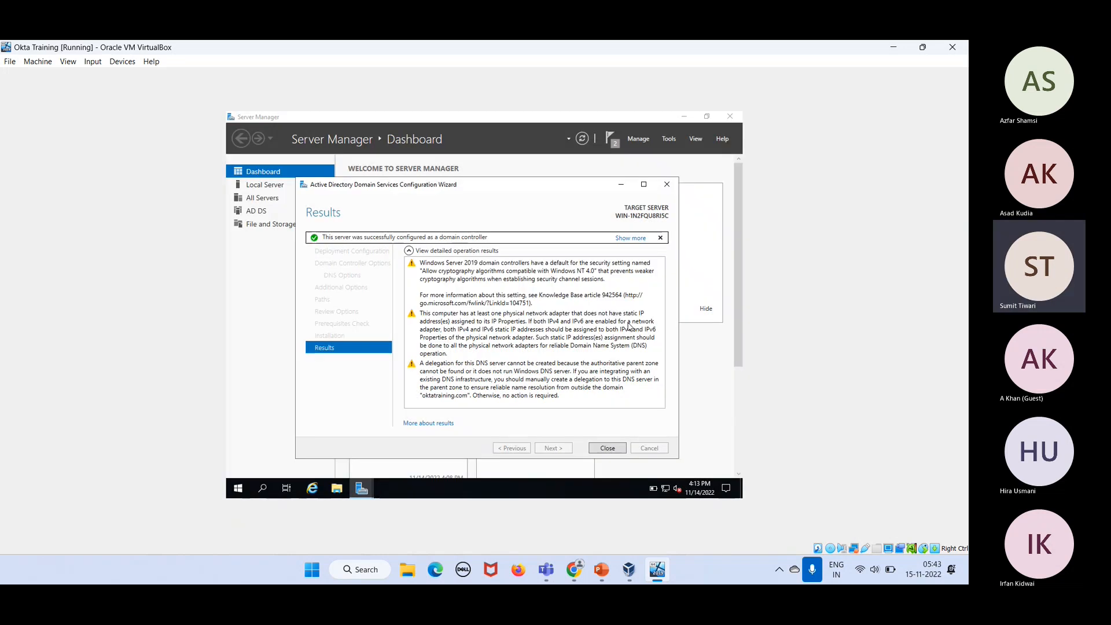
click(607, 448)
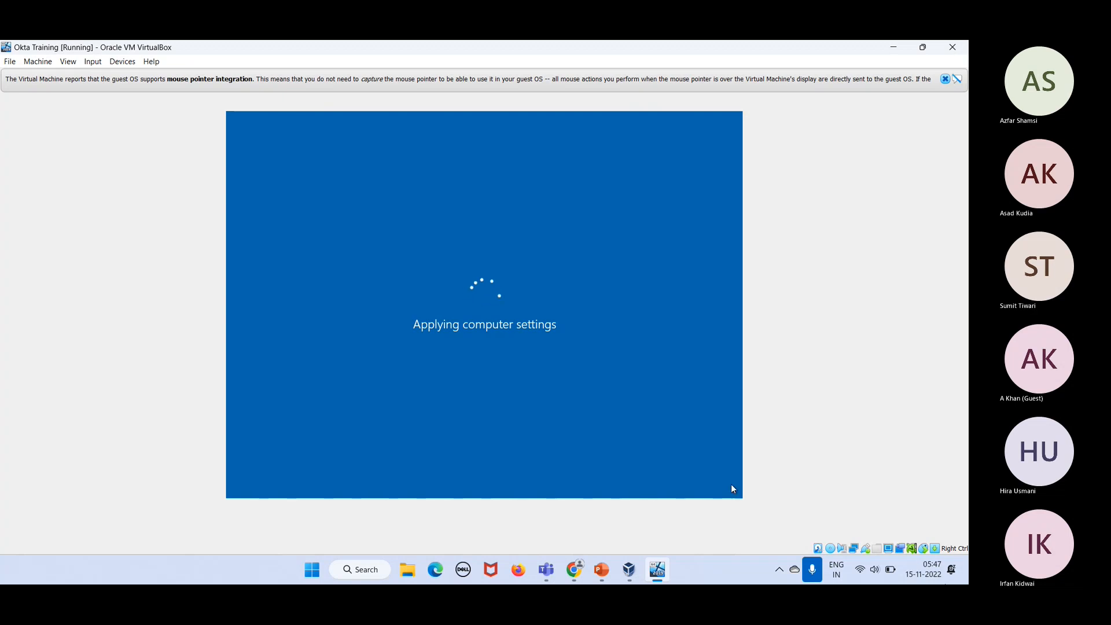
click(852, 531)
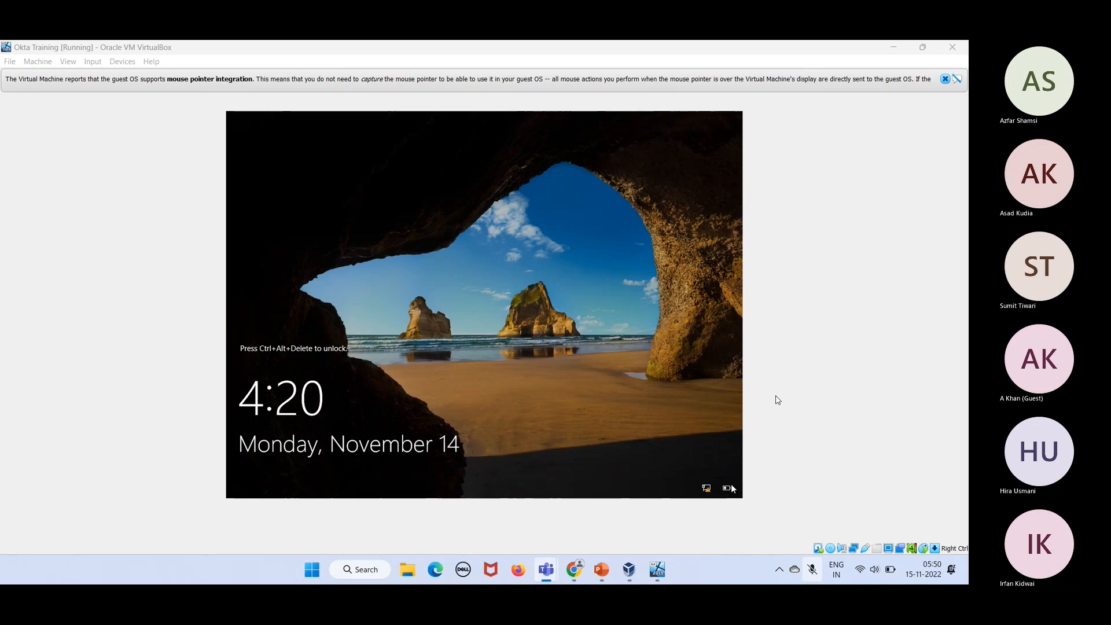
Step: Send Ctrl-Alt-Del via Input > Keyboard and sign in as OKTATRAINING\Administrator with the account password
click(858, 530)
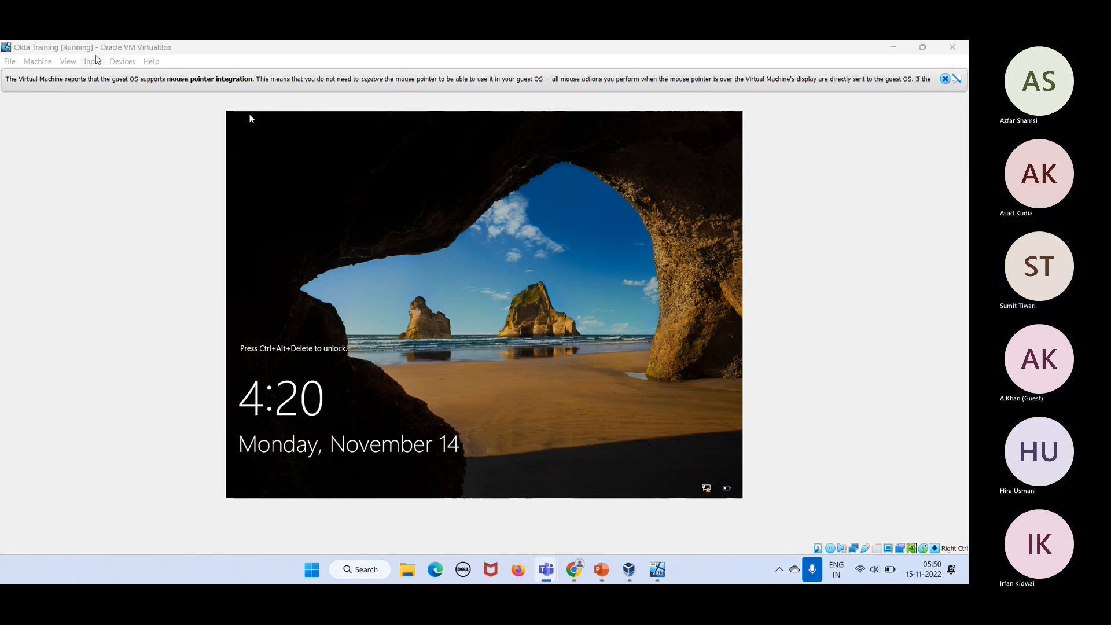
click(92, 61)
mouse_move(103, 74)
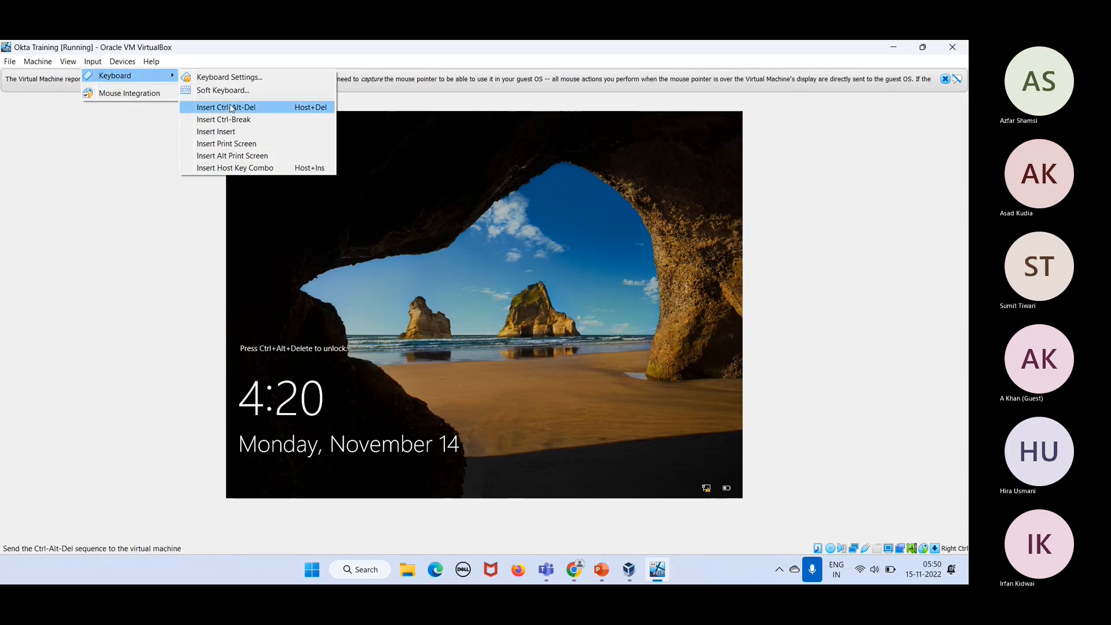
click(236, 108)
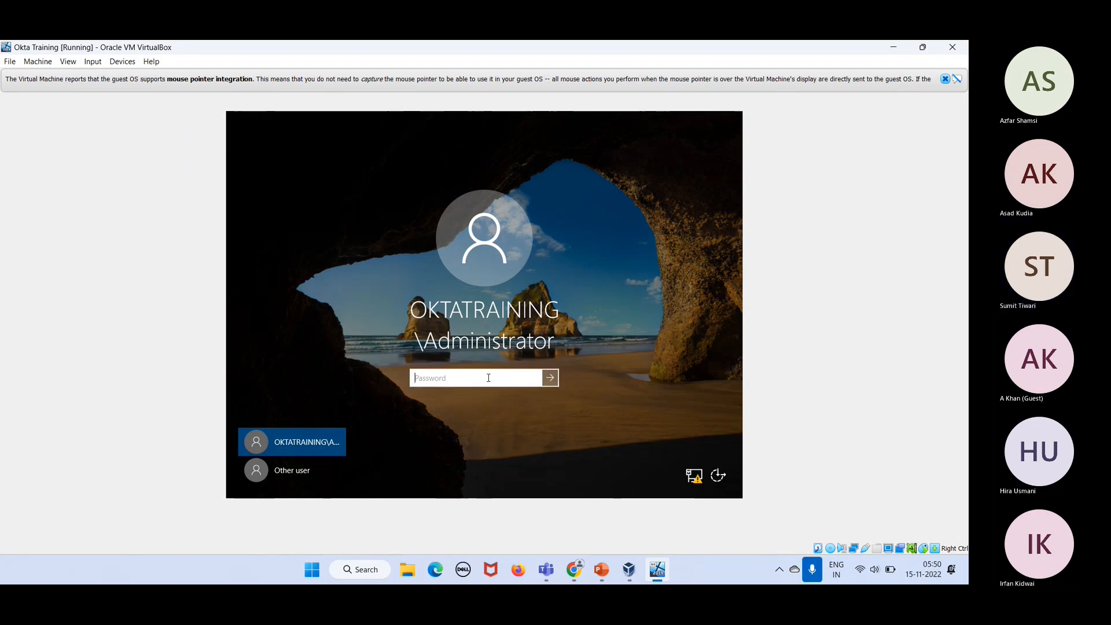
text(Passwor)
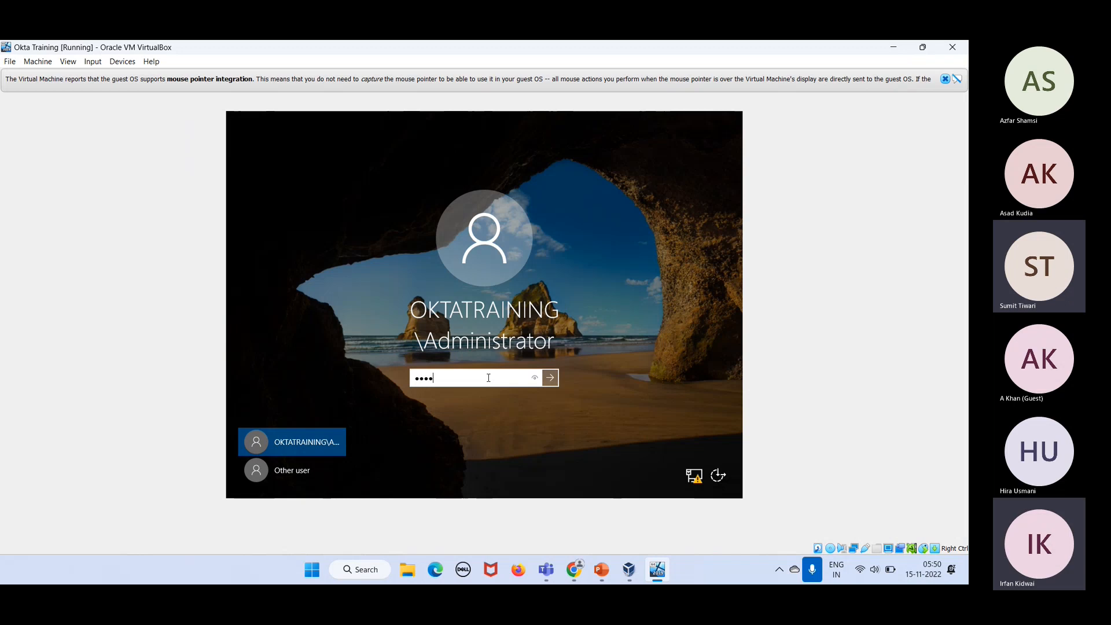
text(d@1234)
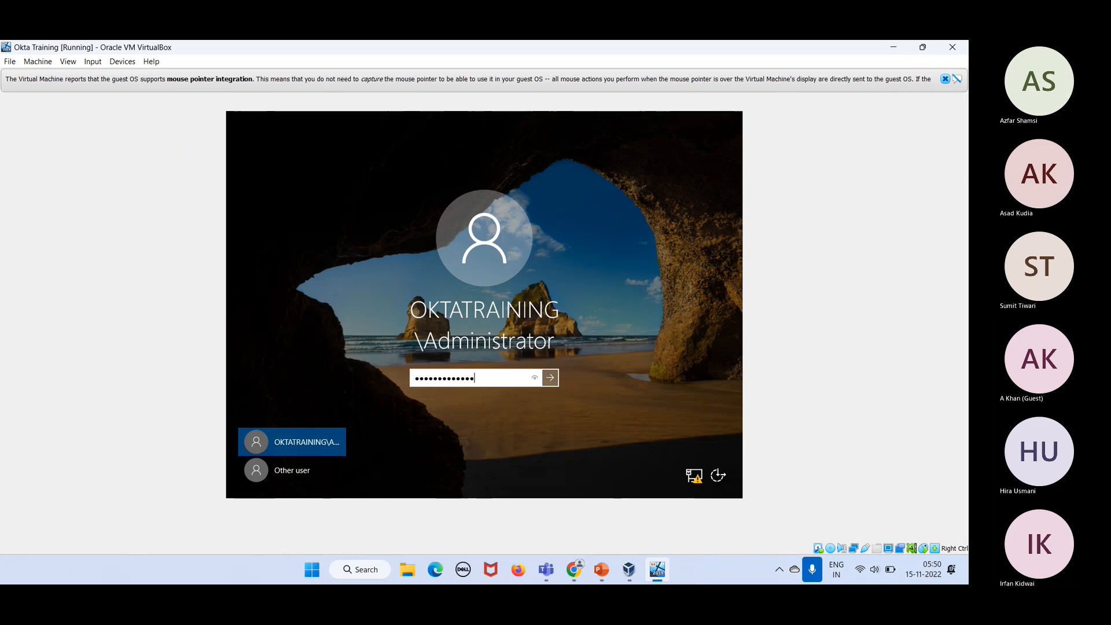
key(Return)
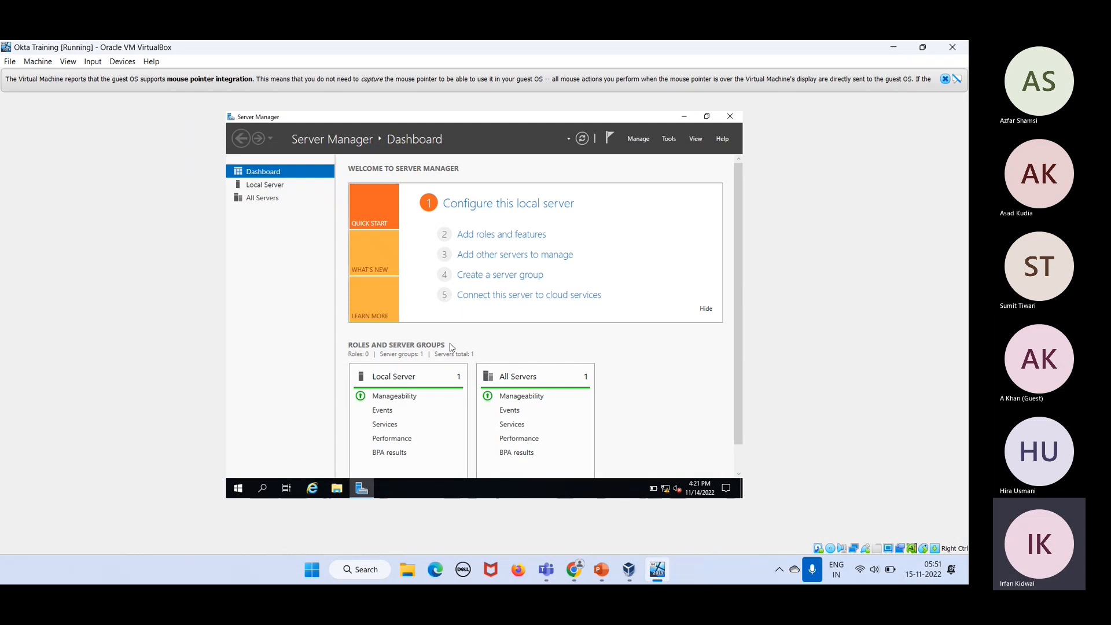
click(269, 188)
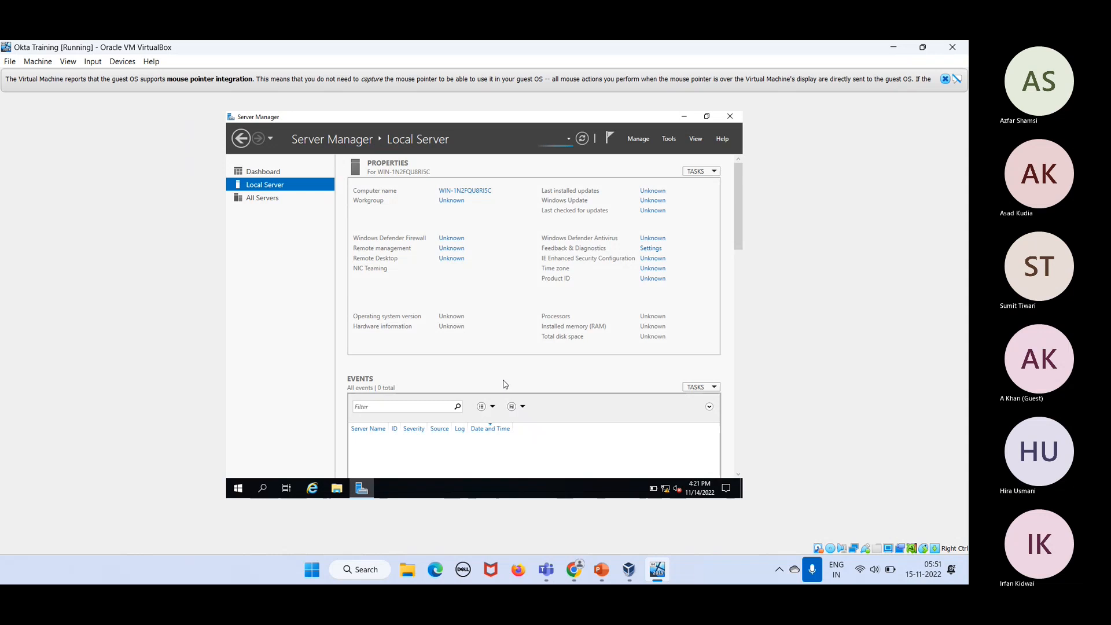
scroll(505, 384, down, 1)
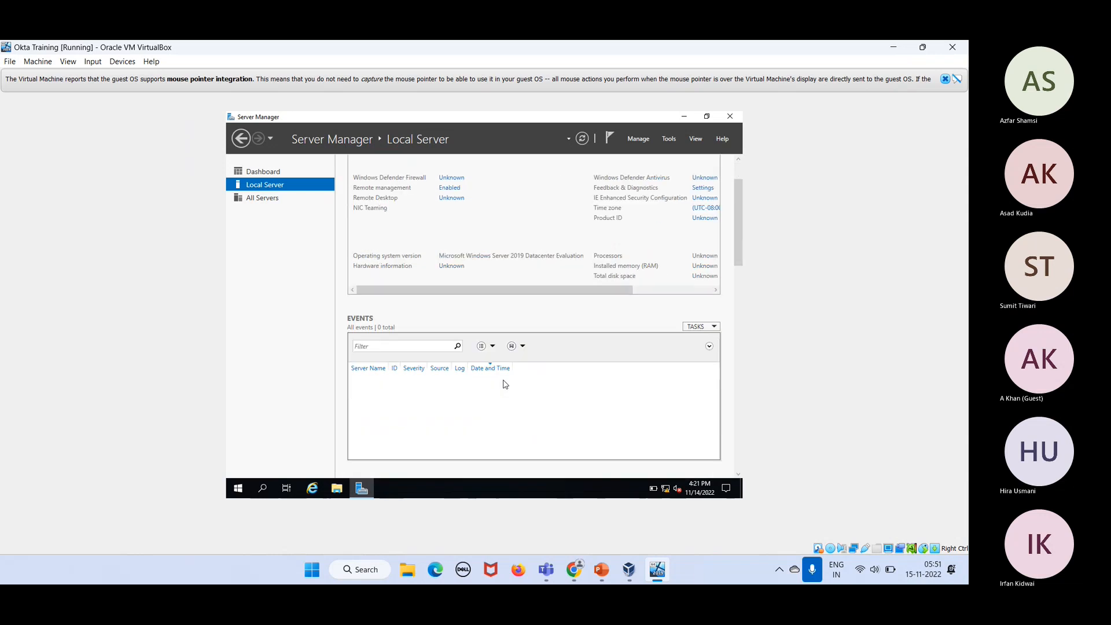
click(268, 200)
click(262, 172)
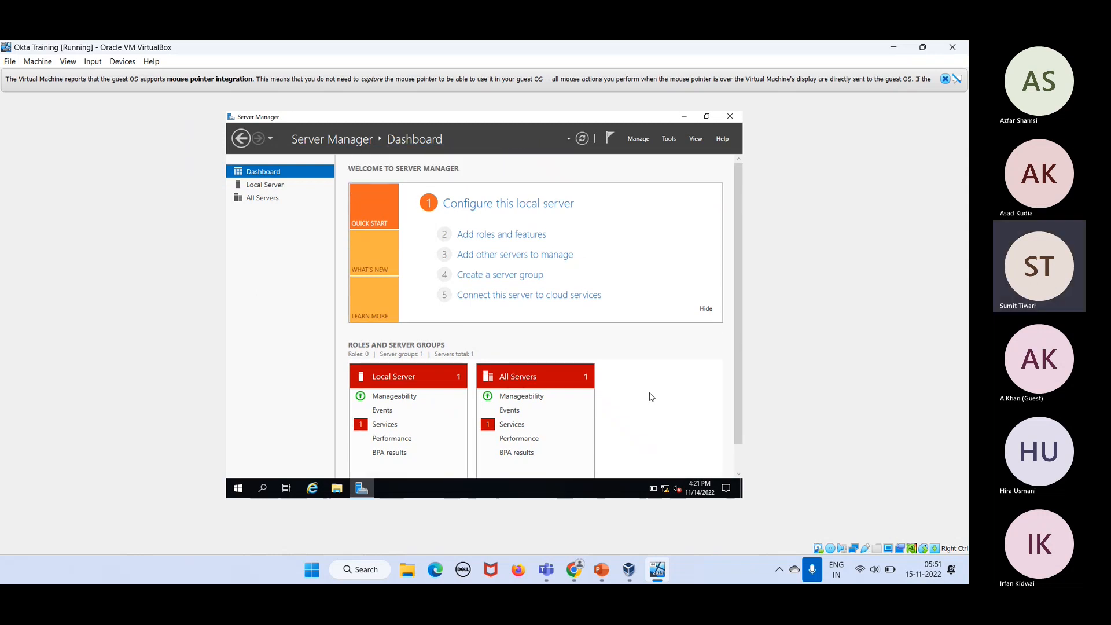
Step: Launch Active Directory Users and Computers from Server Manager Tools and list oktatraining.com's Users container
click(639, 140)
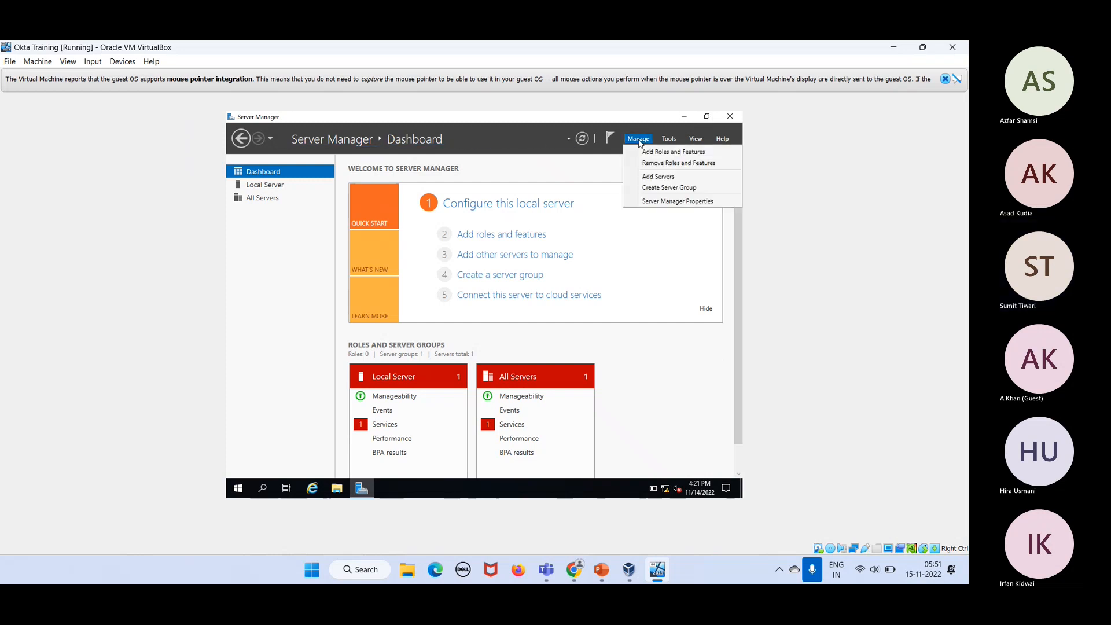
click(671, 140)
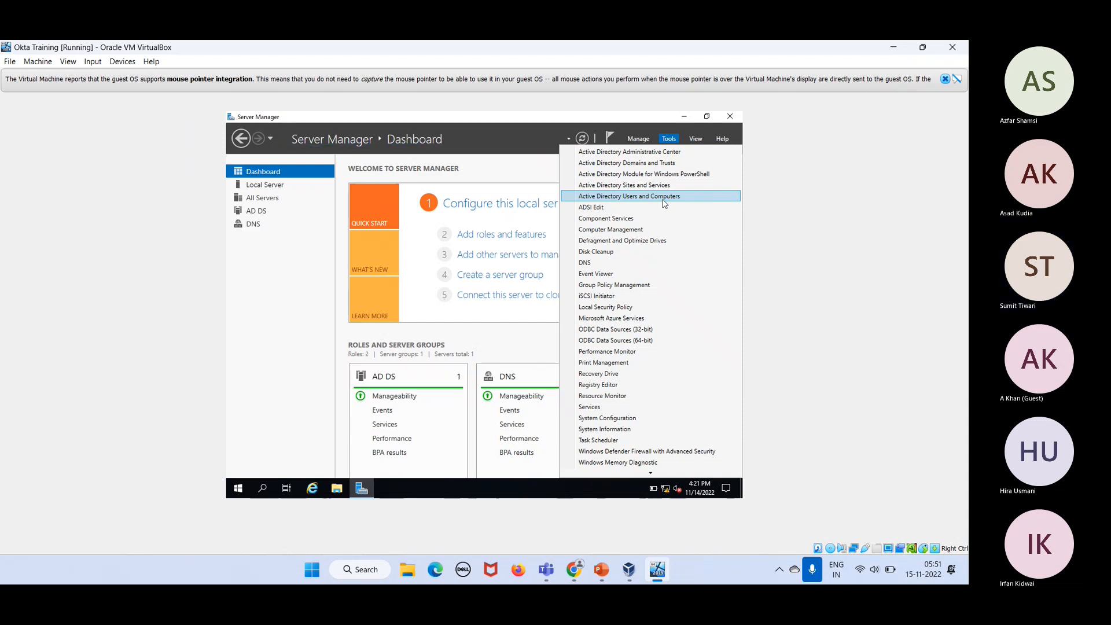
click(665, 198)
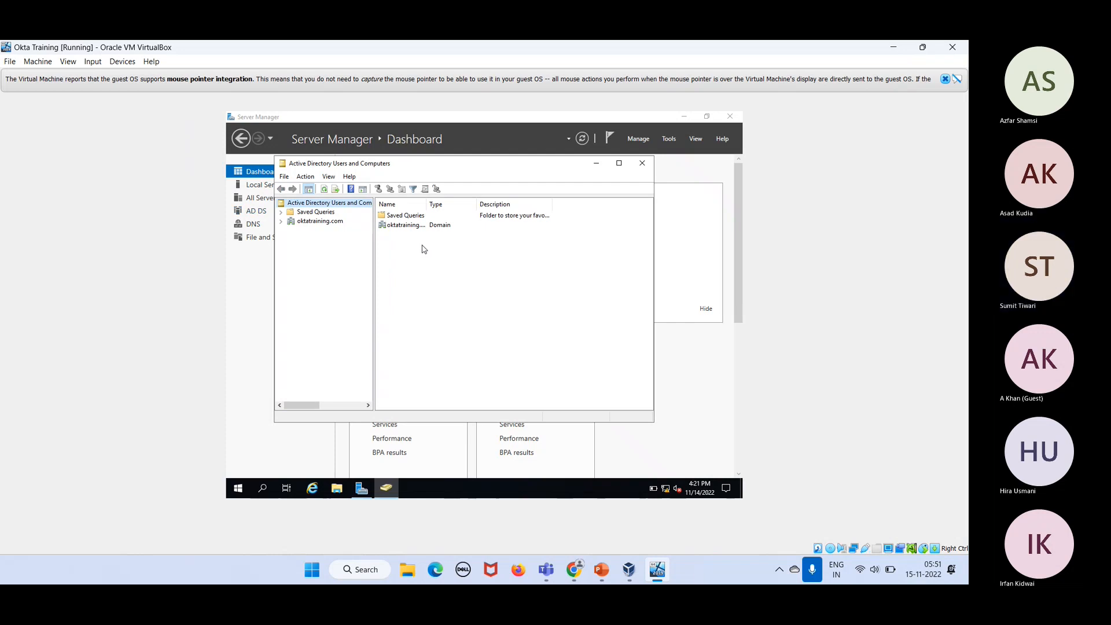
click(316, 223)
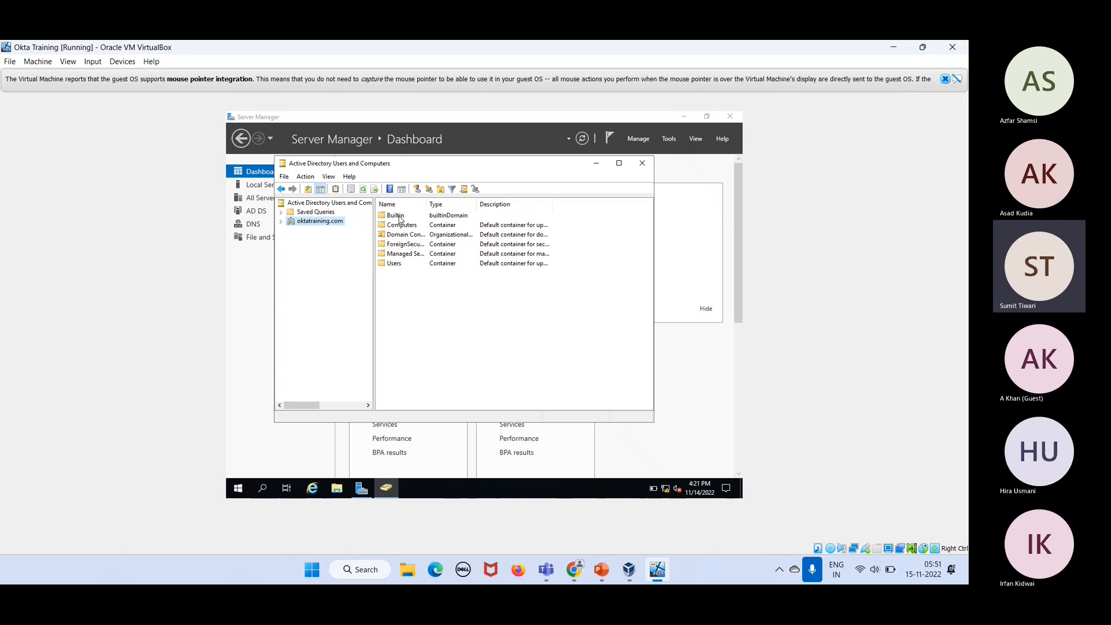
double_click(394, 264)
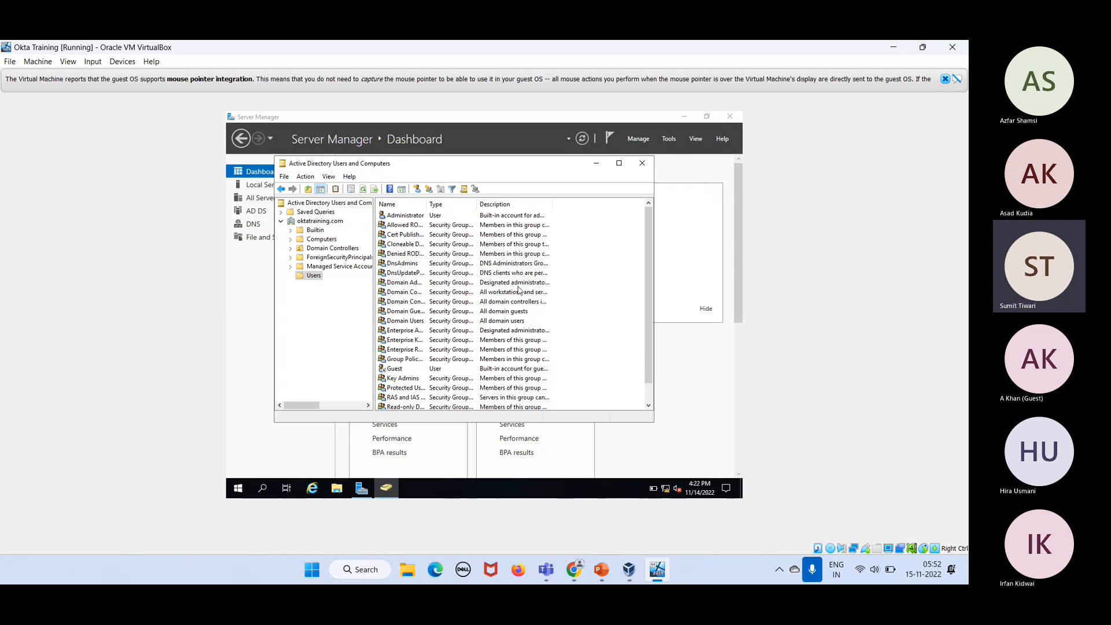
Step: Shut down the Windows Server guest via Start > Power, confirm the shutdown reason, and stop screen sharing
click(238, 487)
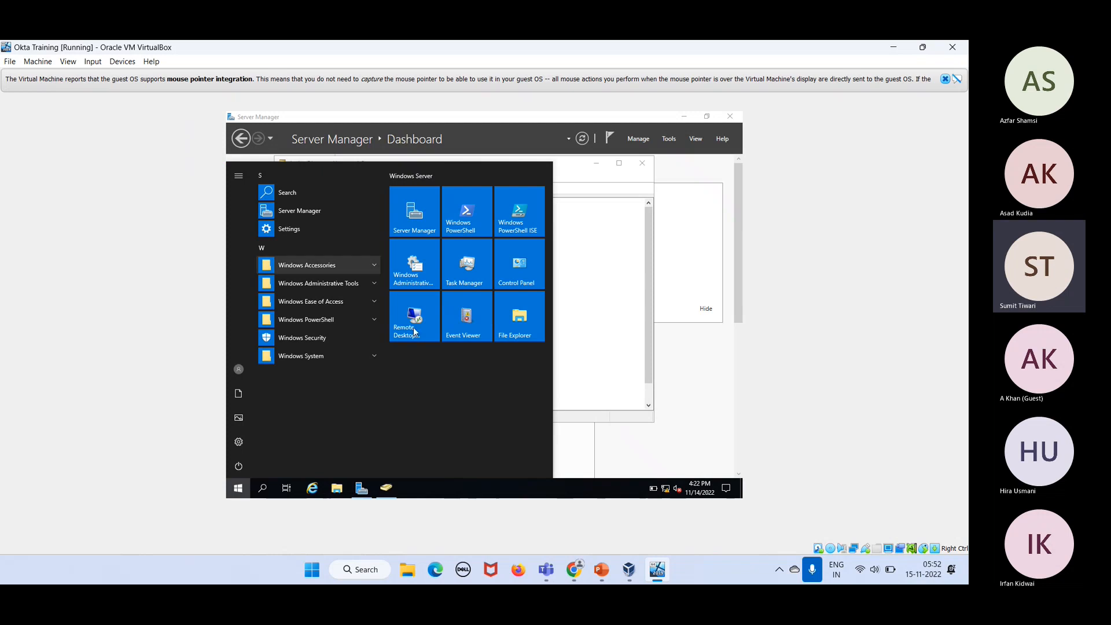
click(237, 470)
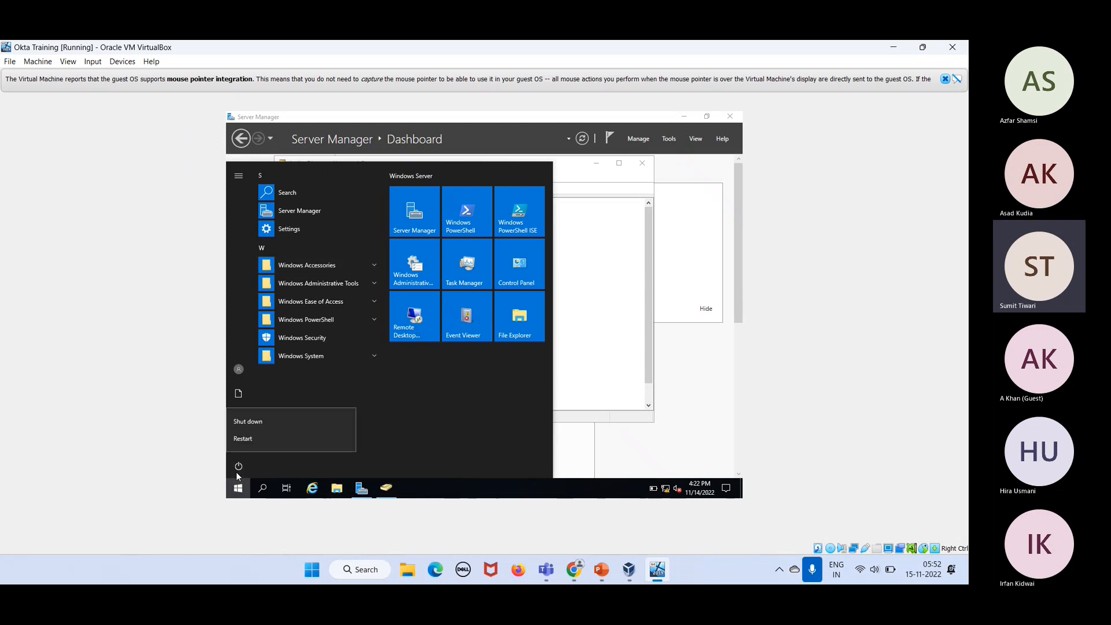
click(270, 425)
click(375, 438)
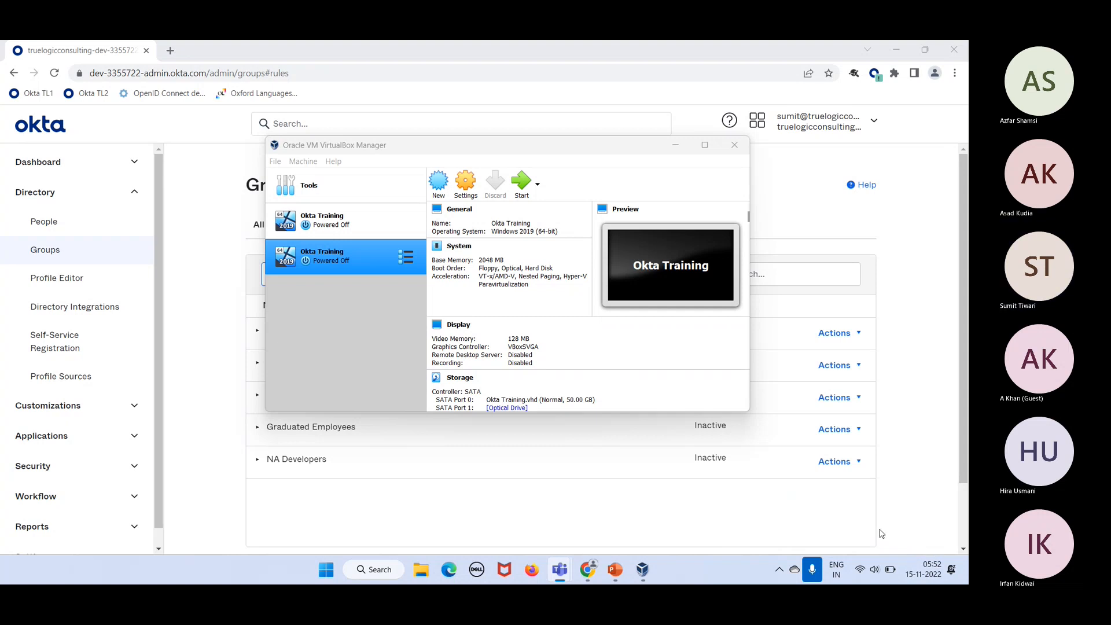
click(879, 530)
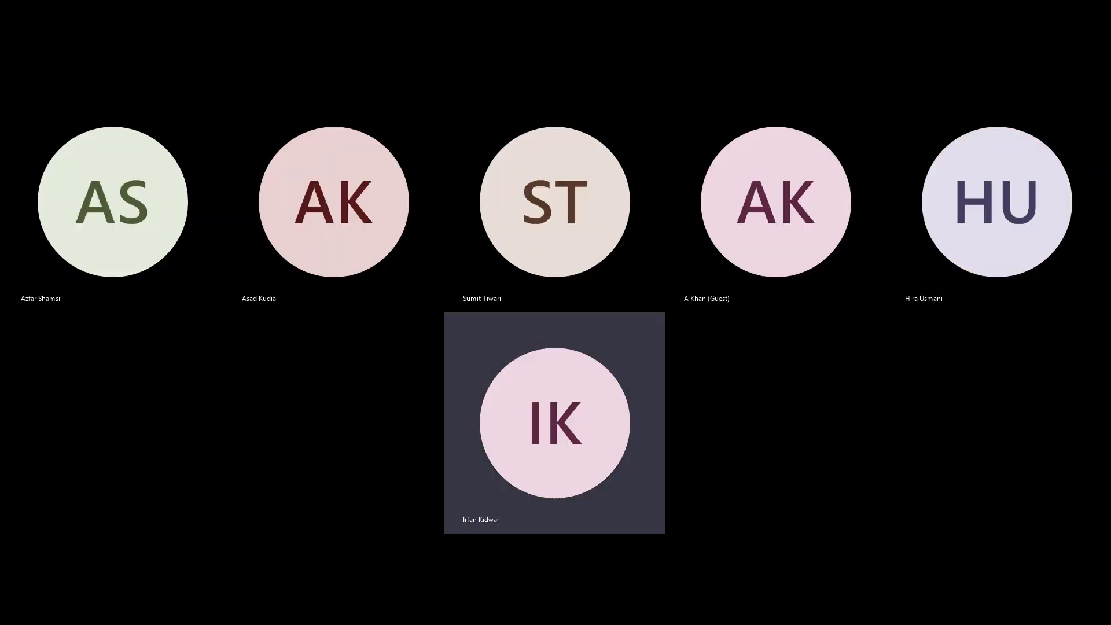